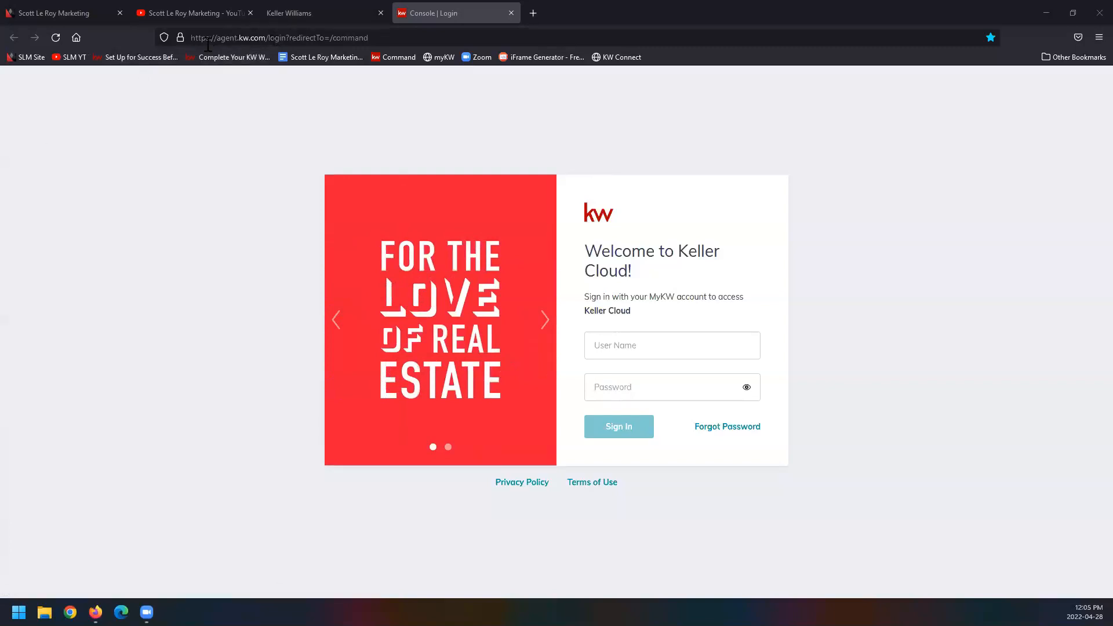
Step: Sign in to Keller Cloud by entering the account user name and the account password
click(684, 338)
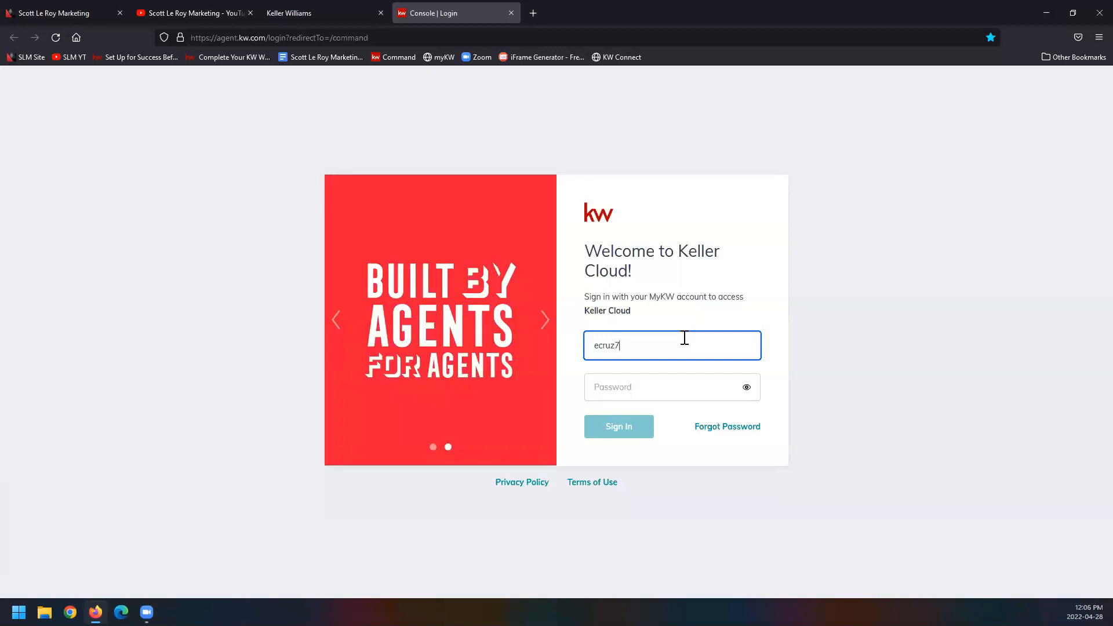
click(672, 385)
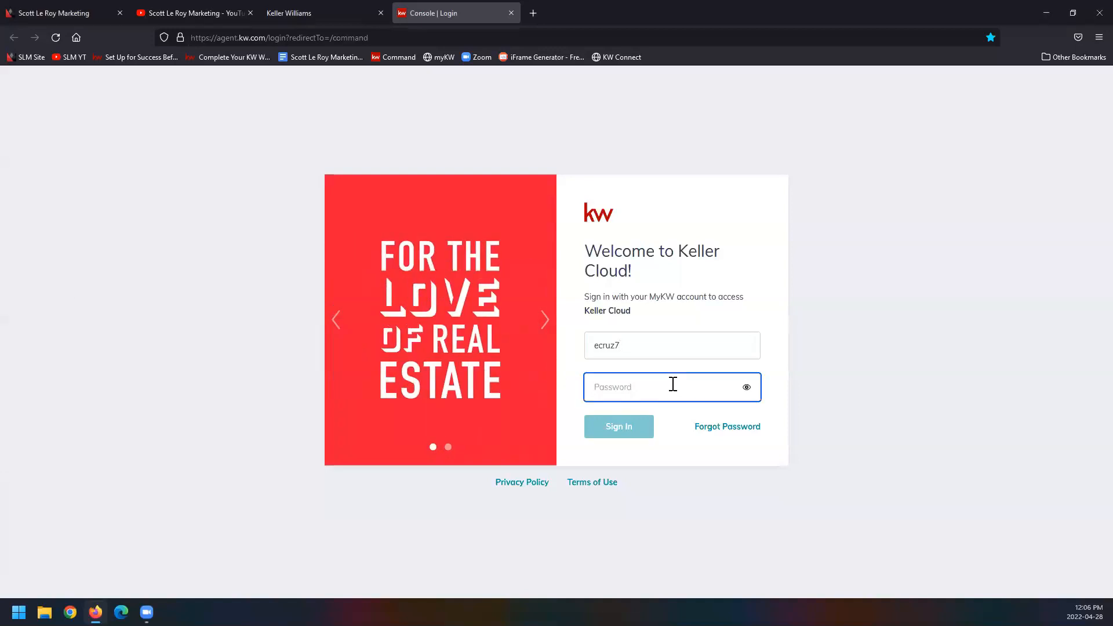
text(•••••••••)
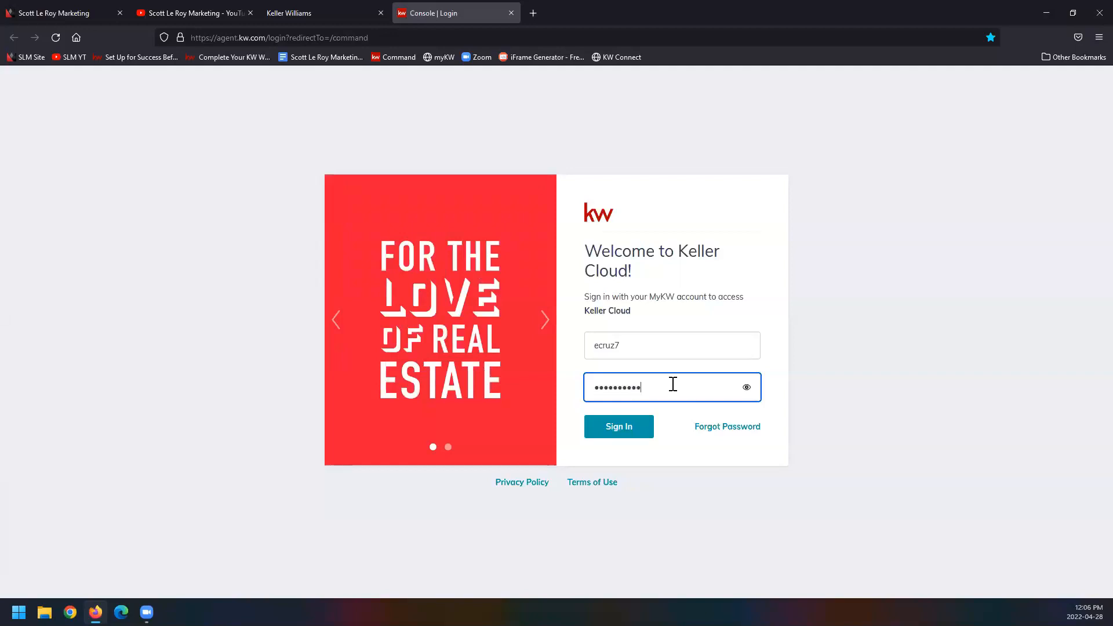
click(628, 434)
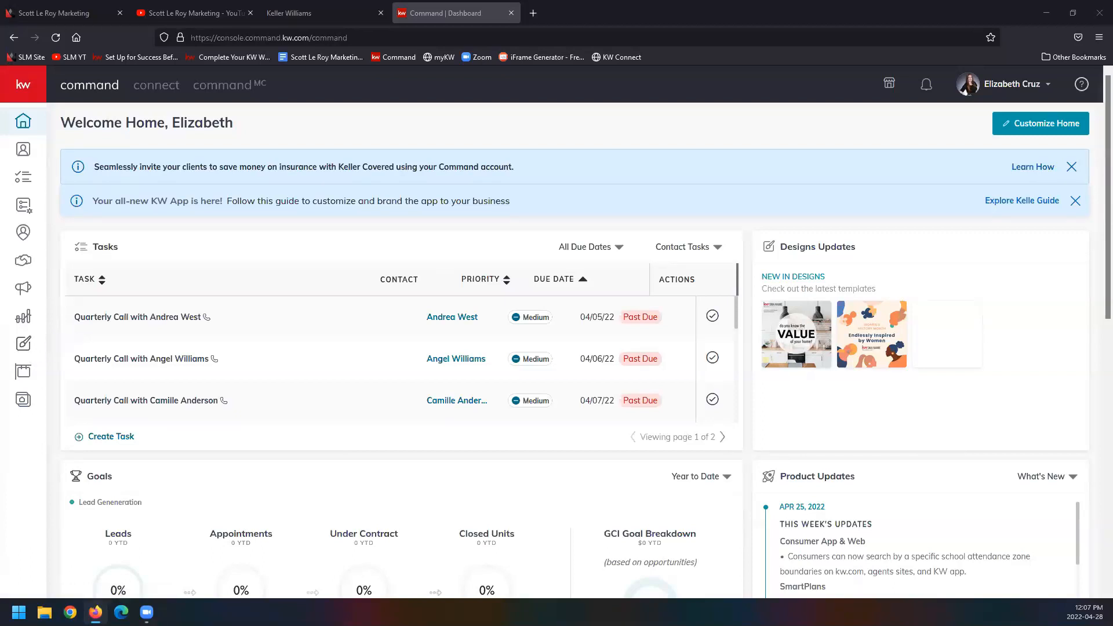
Step: Go from the Command home page to the Designs library
click(39, 88)
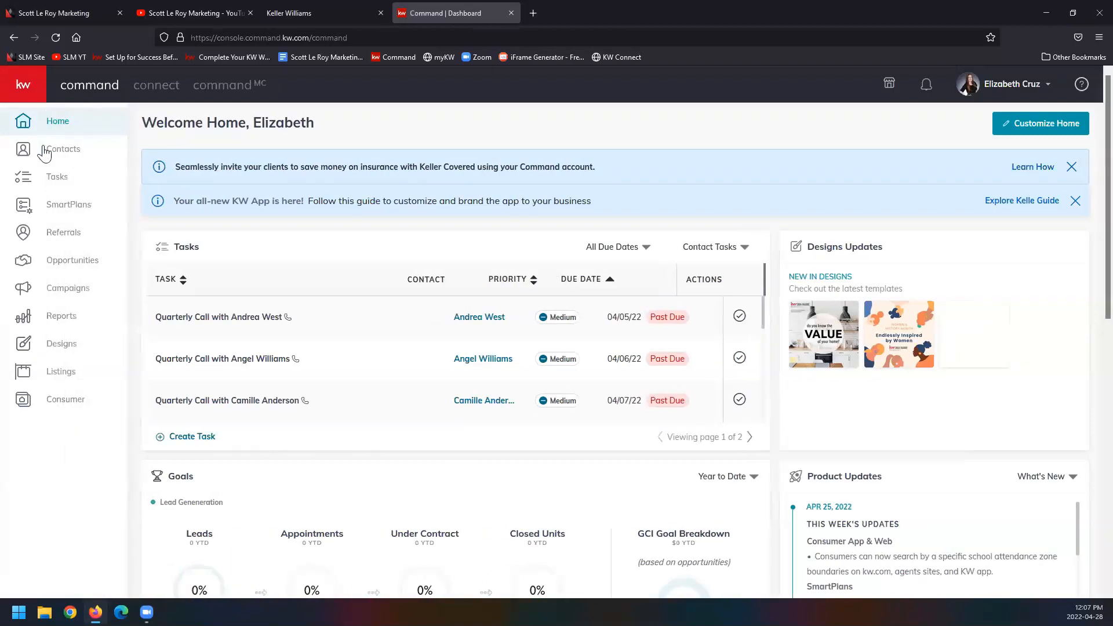
click(80, 352)
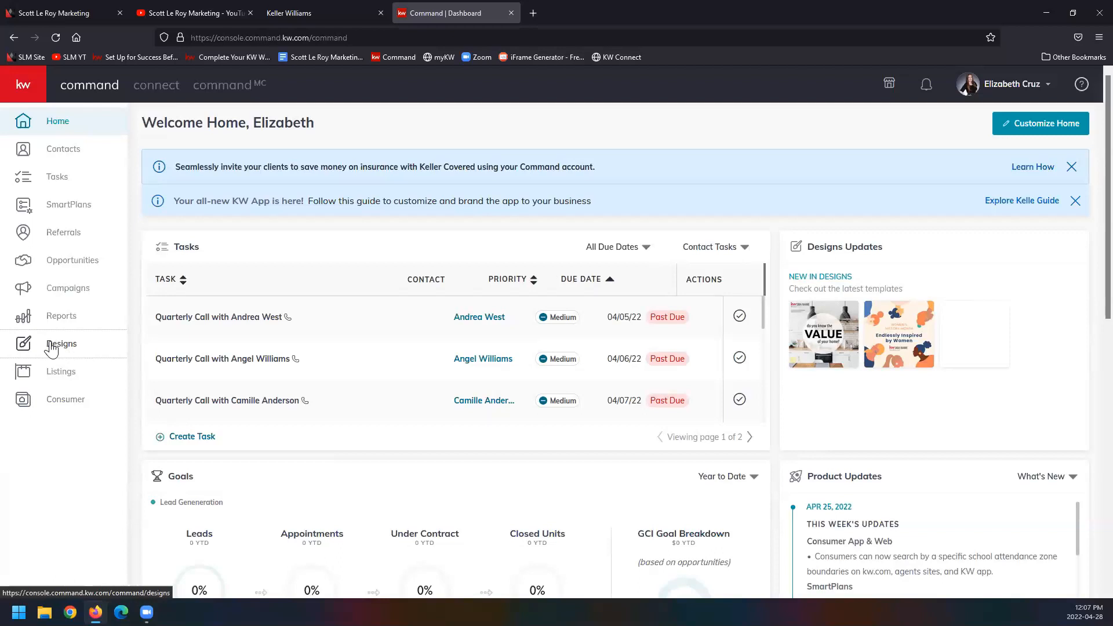
click(50, 349)
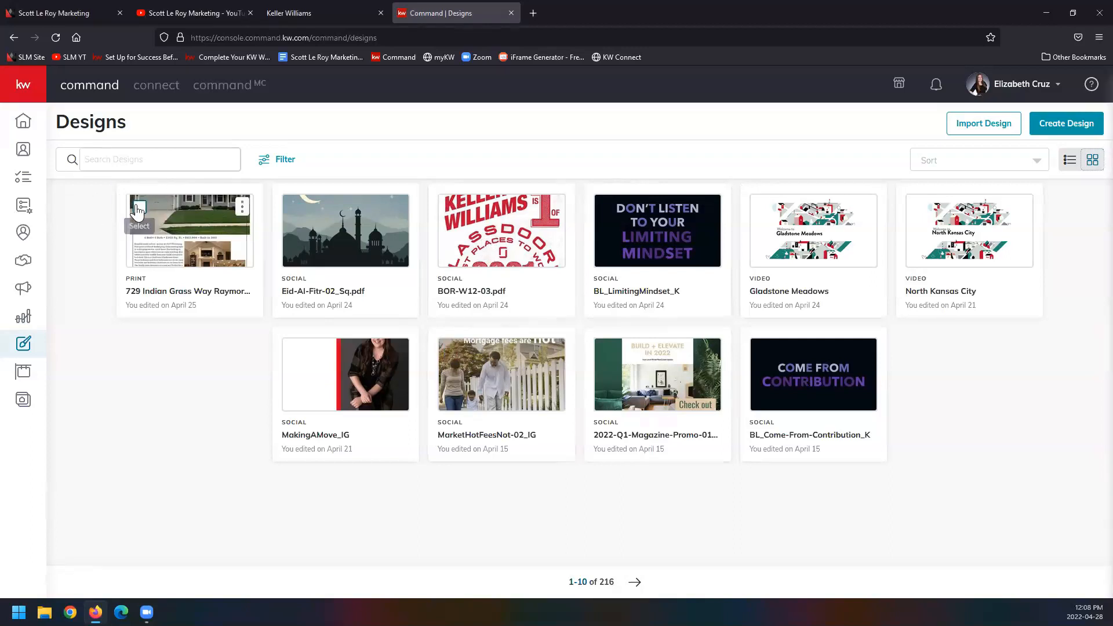
Step: Select the first four designs in the library, from the print flyer to BL_LimitingMindset_K, and clear the selection
click(141, 209)
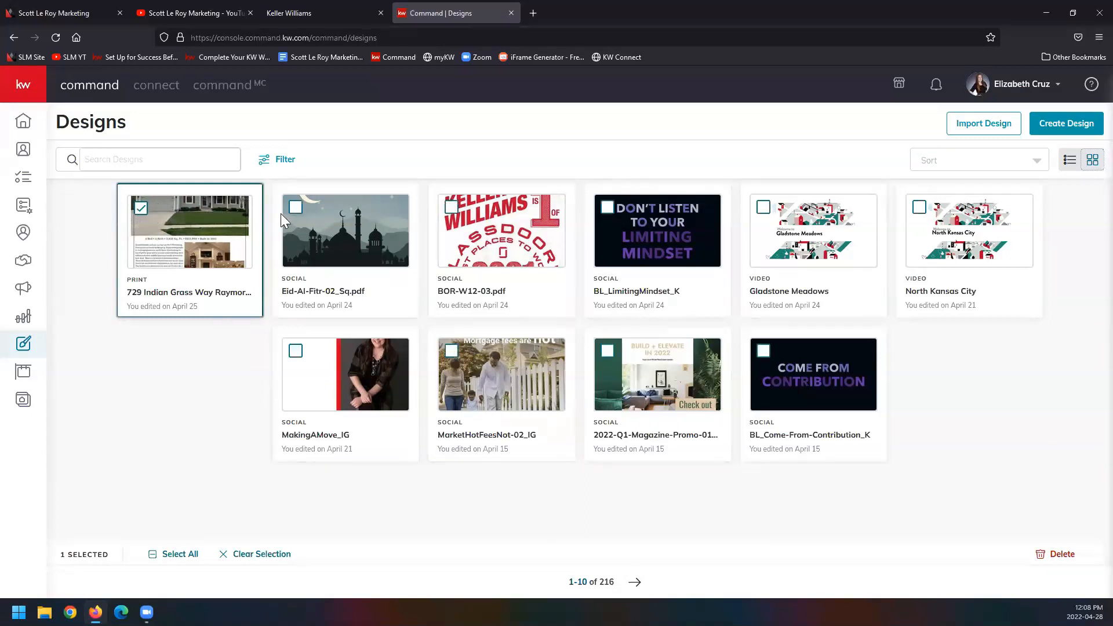
click(296, 207)
click(452, 206)
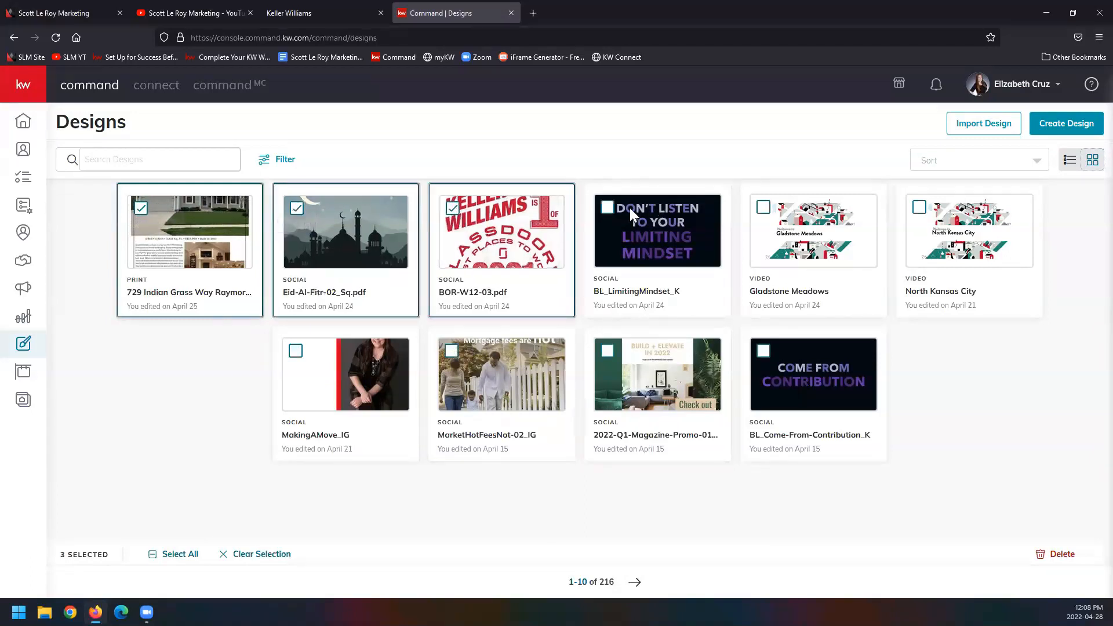
click(608, 208)
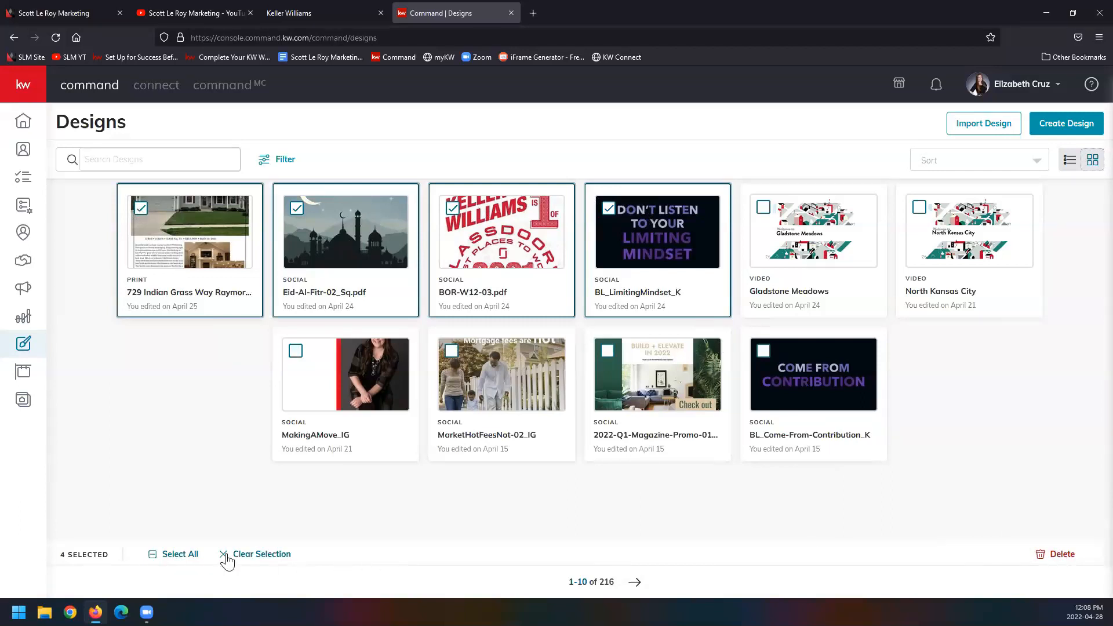
click(255, 554)
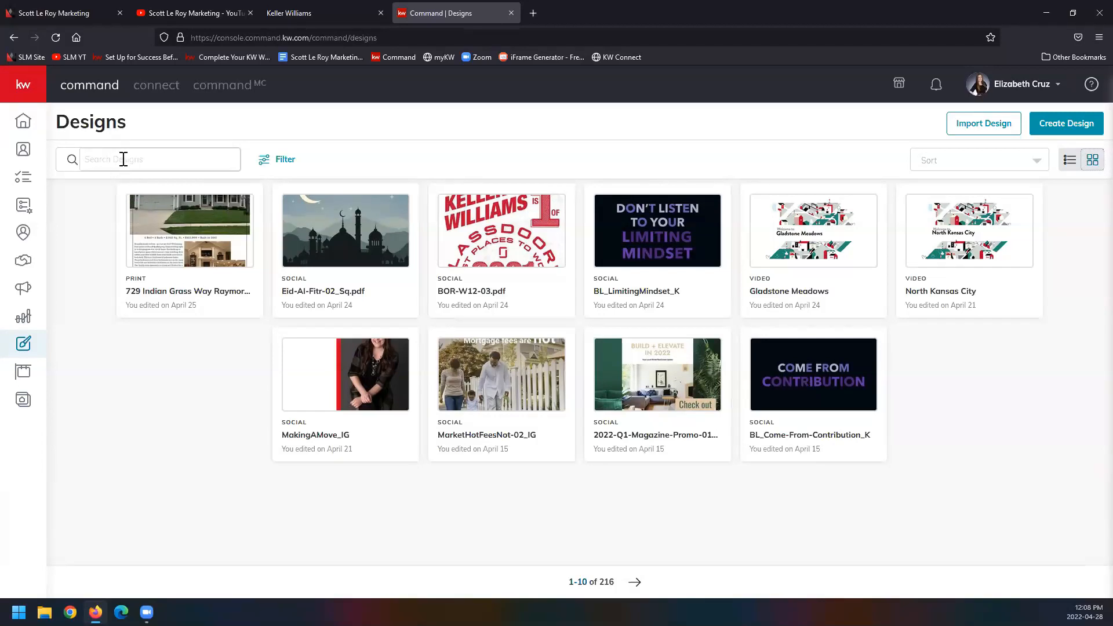
Step: Examine the search field, the design type filters and the date sort options of the Designs library
click(147, 161)
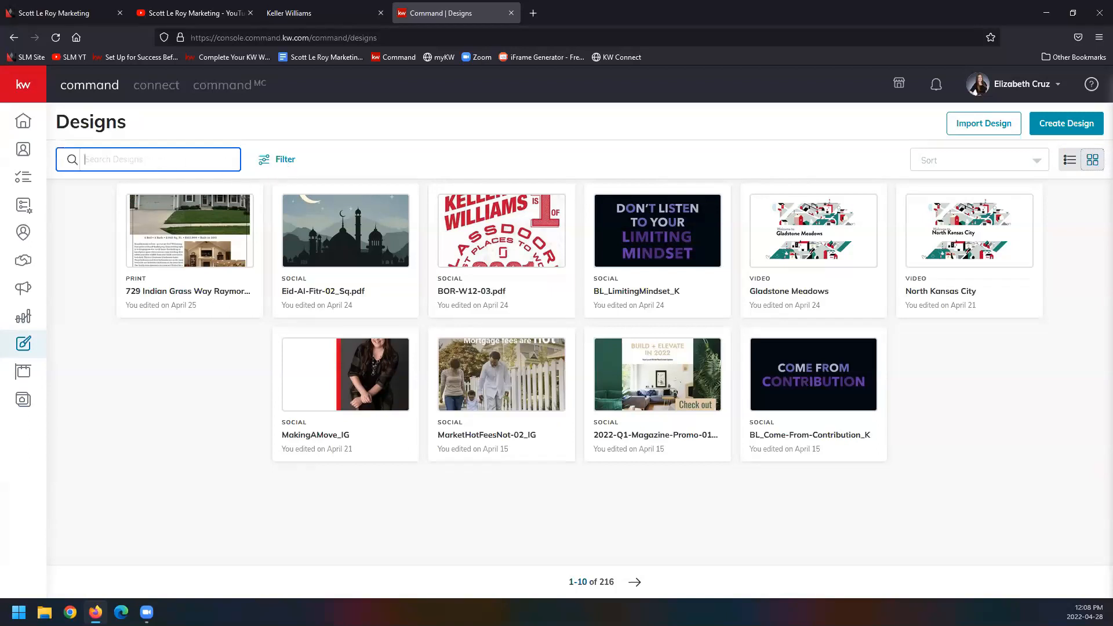
click(267, 163)
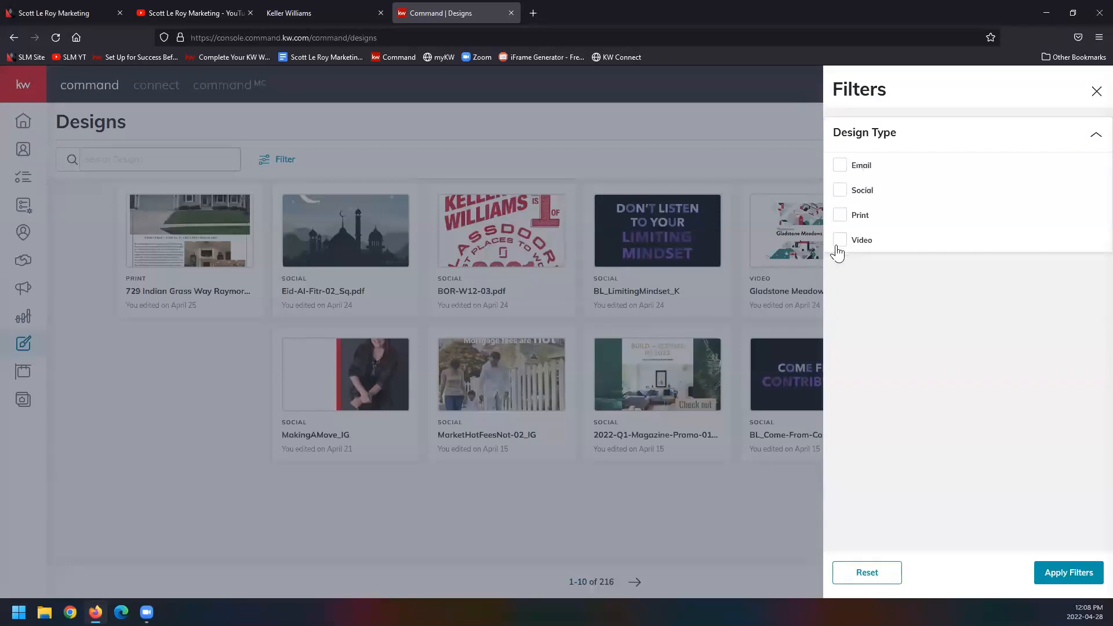
click(1095, 92)
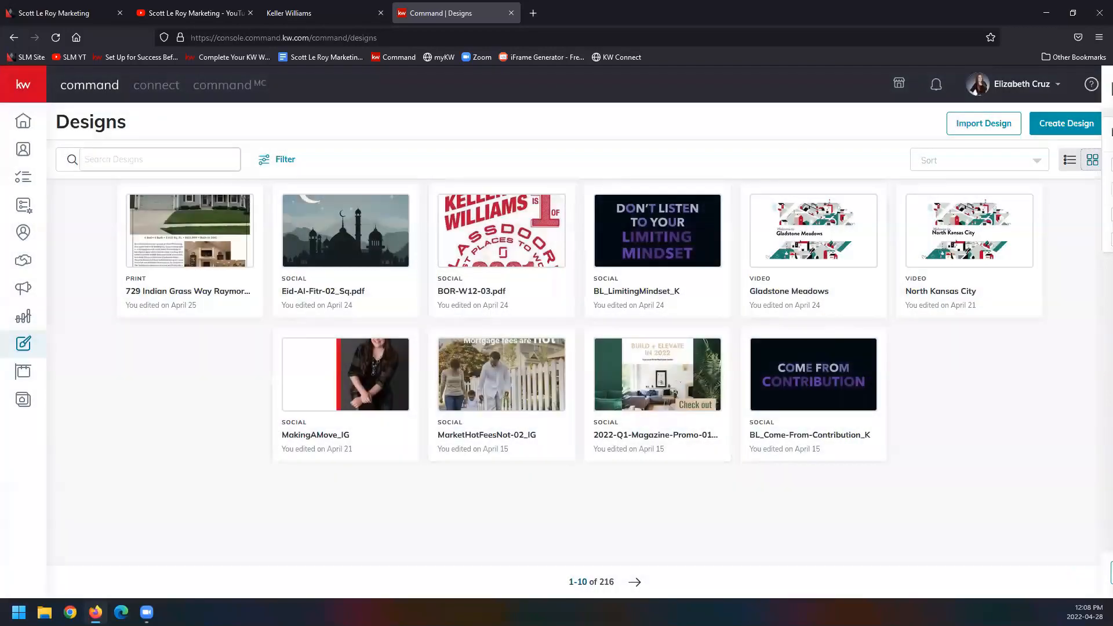
click(951, 161)
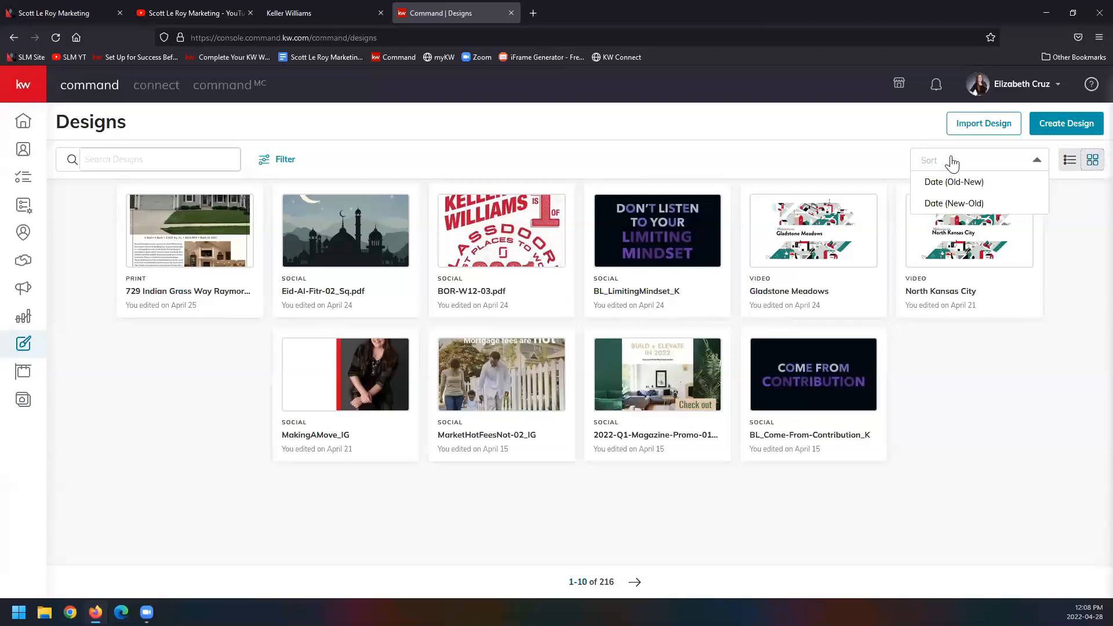
Step: Check which actions are available for the print flyer, the Eid-Al-Fitr-02_Sq.pdf social design and the Gladstone Meadows video
mouse_move(242, 214)
click(241, 213)
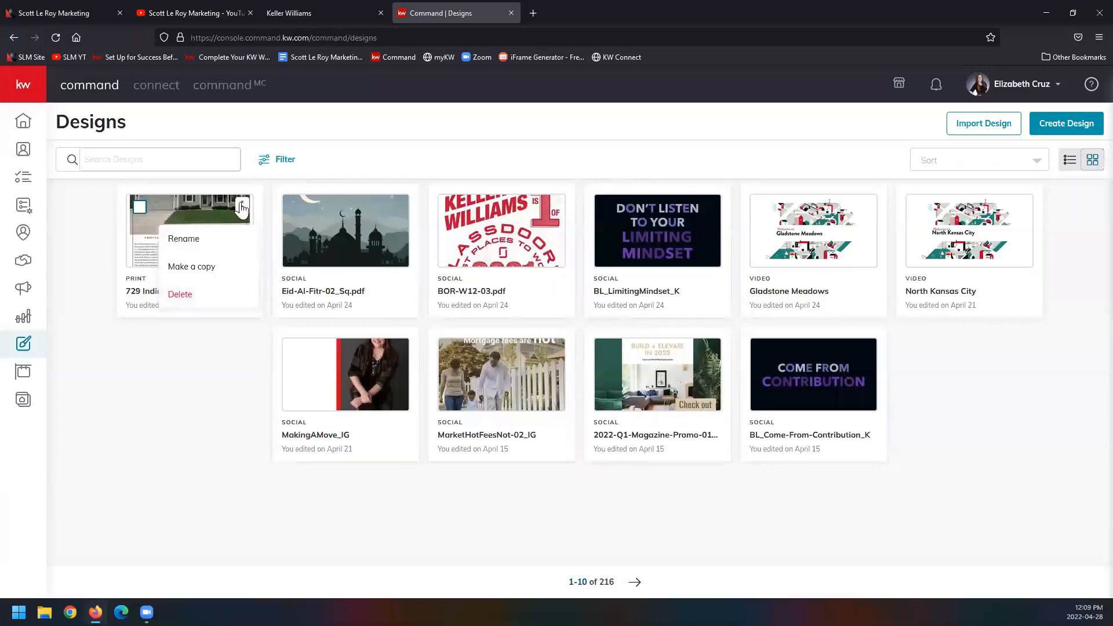
click(143, 341)
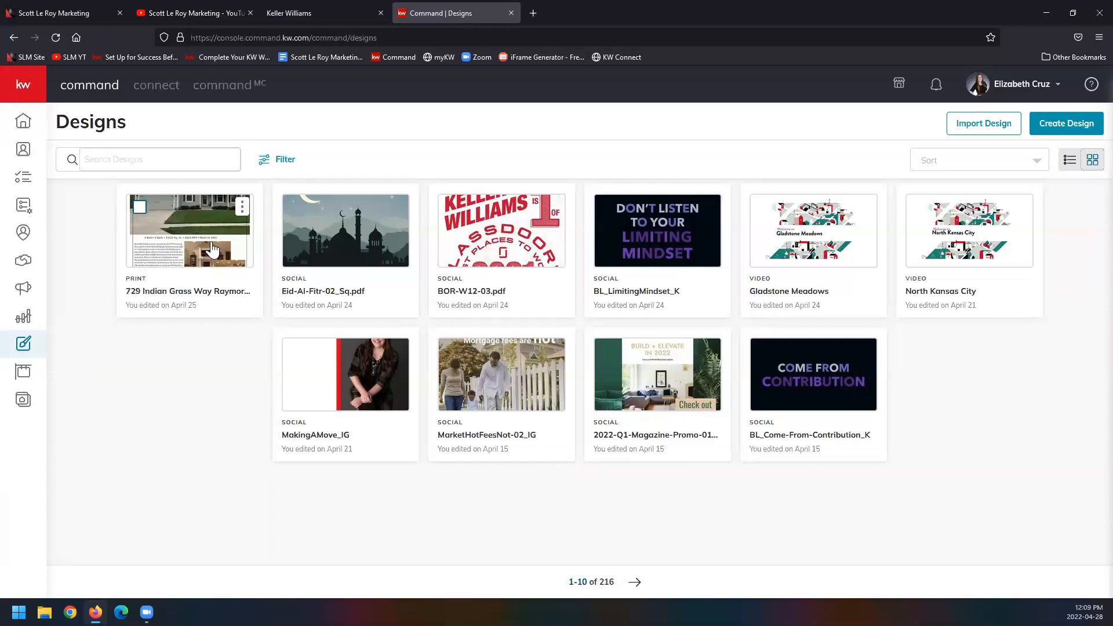
click(243, 208)
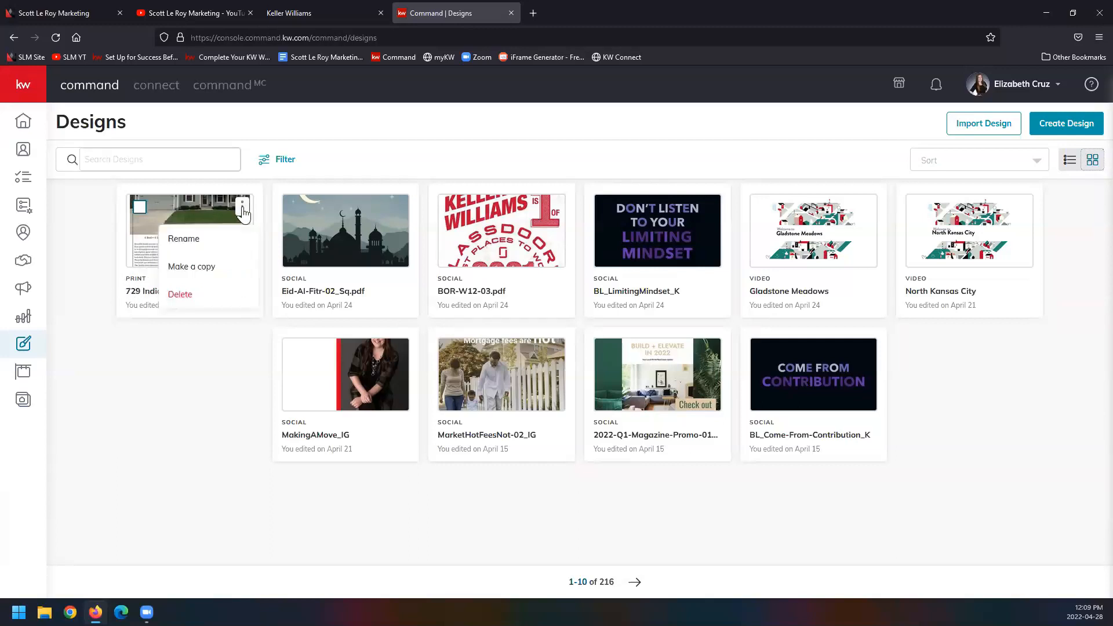
click(397, 208)
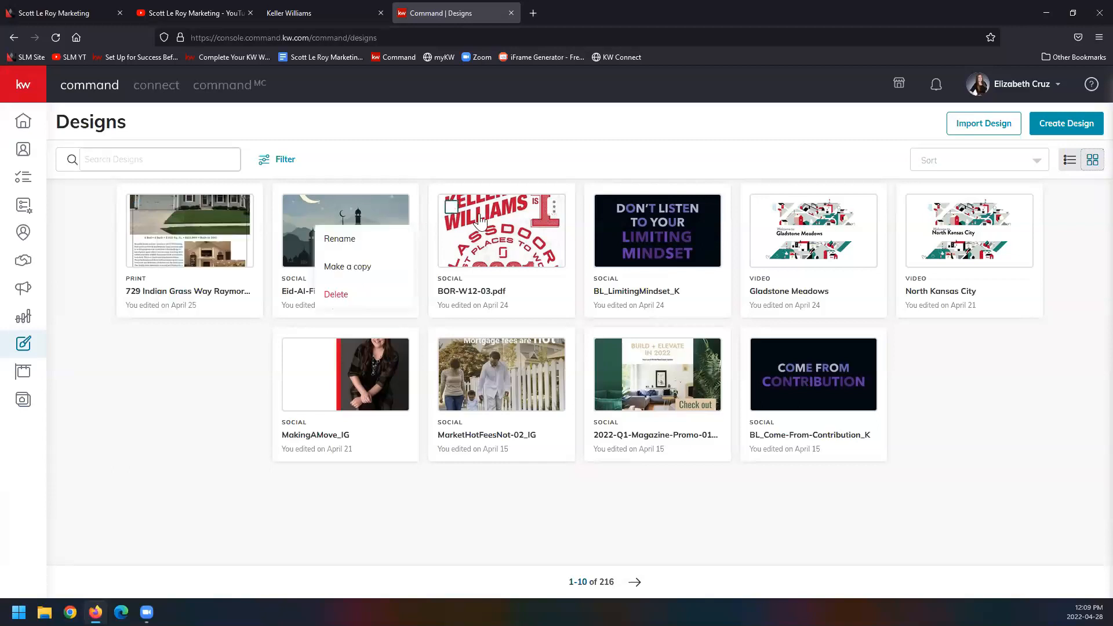
click(867, 210)
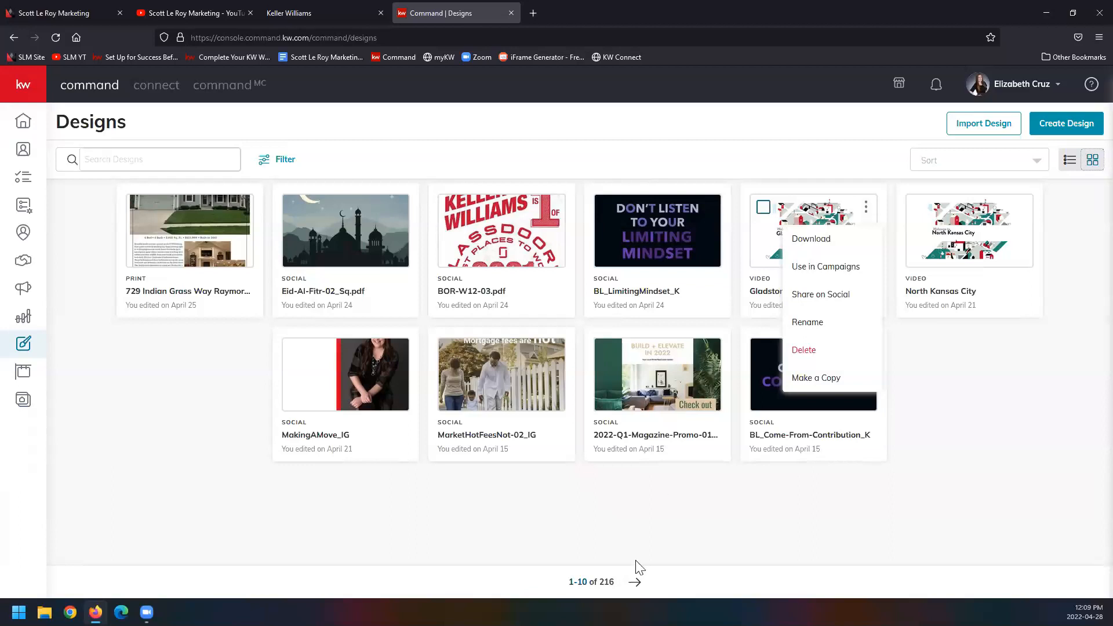
Step: Go to the next page of designs and check the available actions for the email, CheckBox-05_IG, 01_KW_Eml_Sig and Waterford-Orlando designs
click(634, 581)
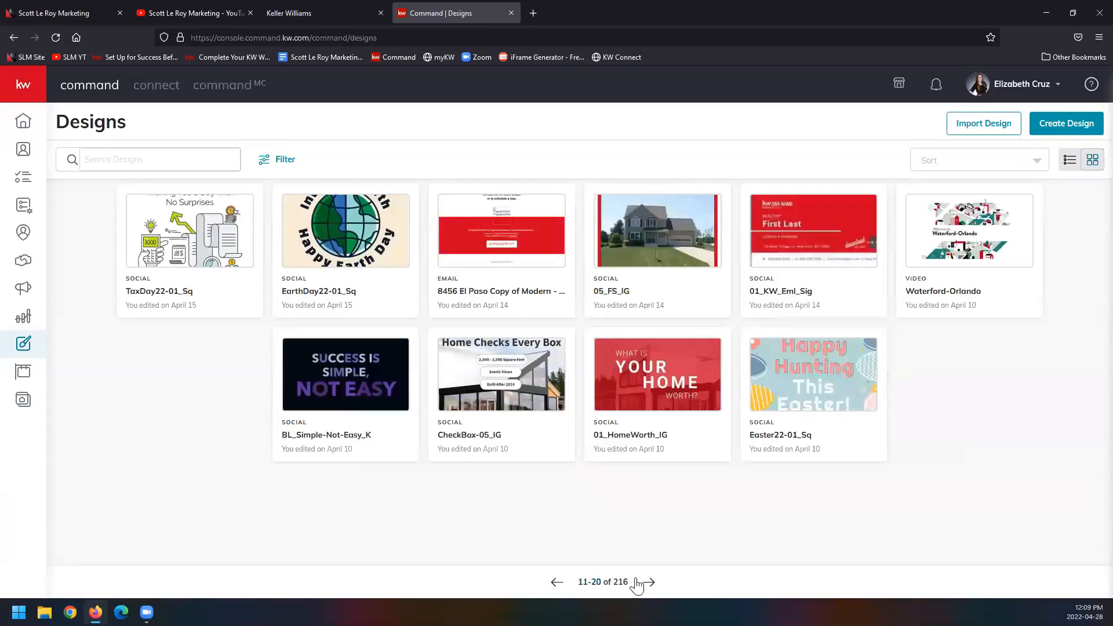
click(555, 208)
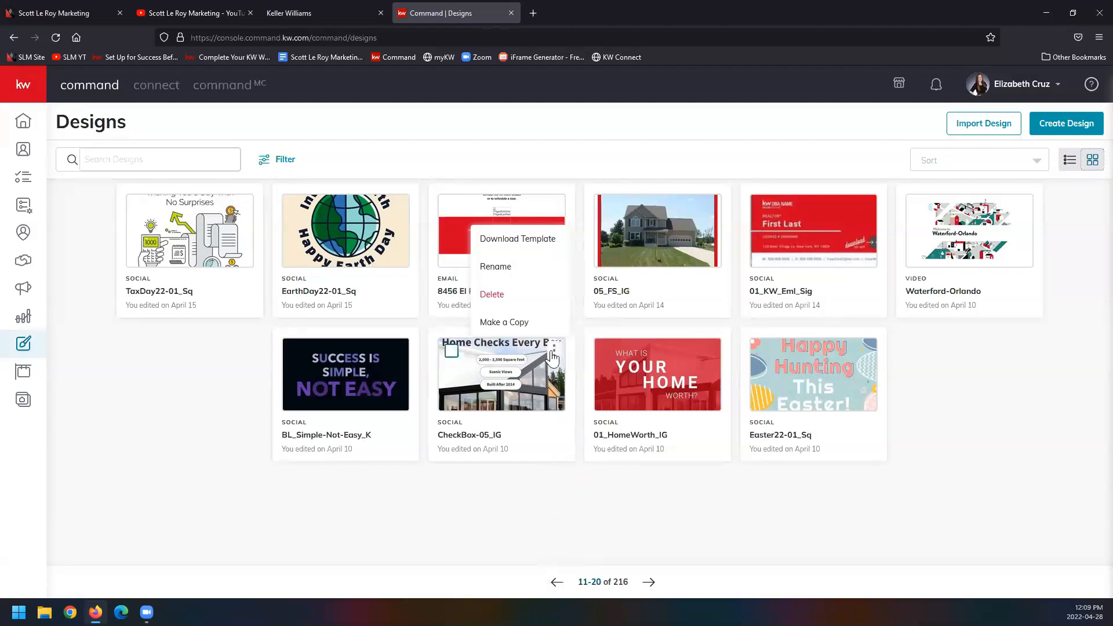
click(555, 351)
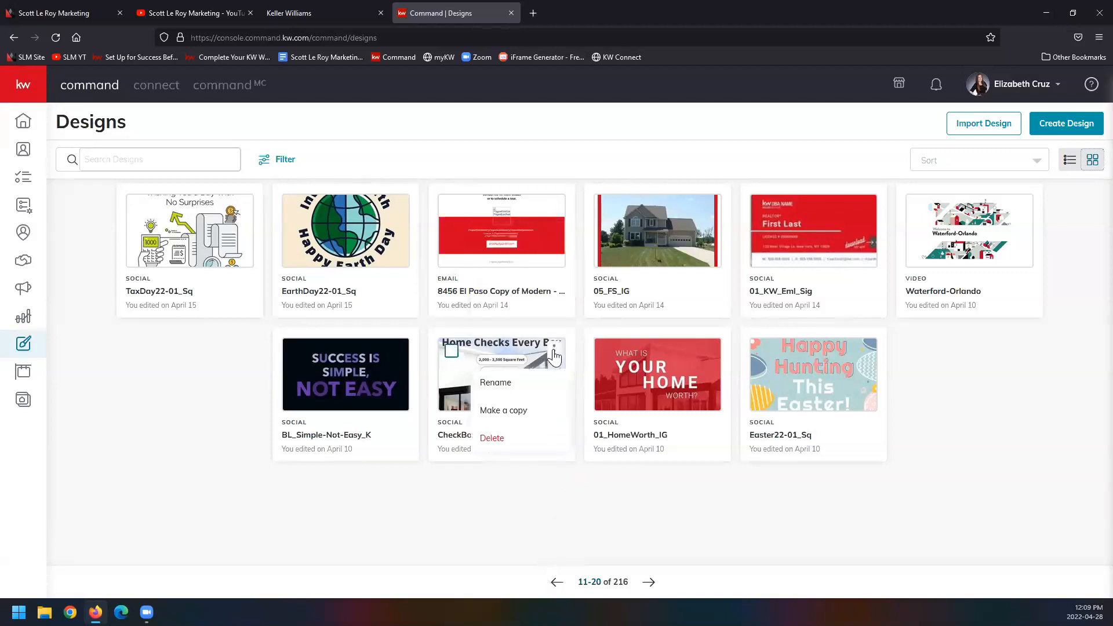
click(866, 210)
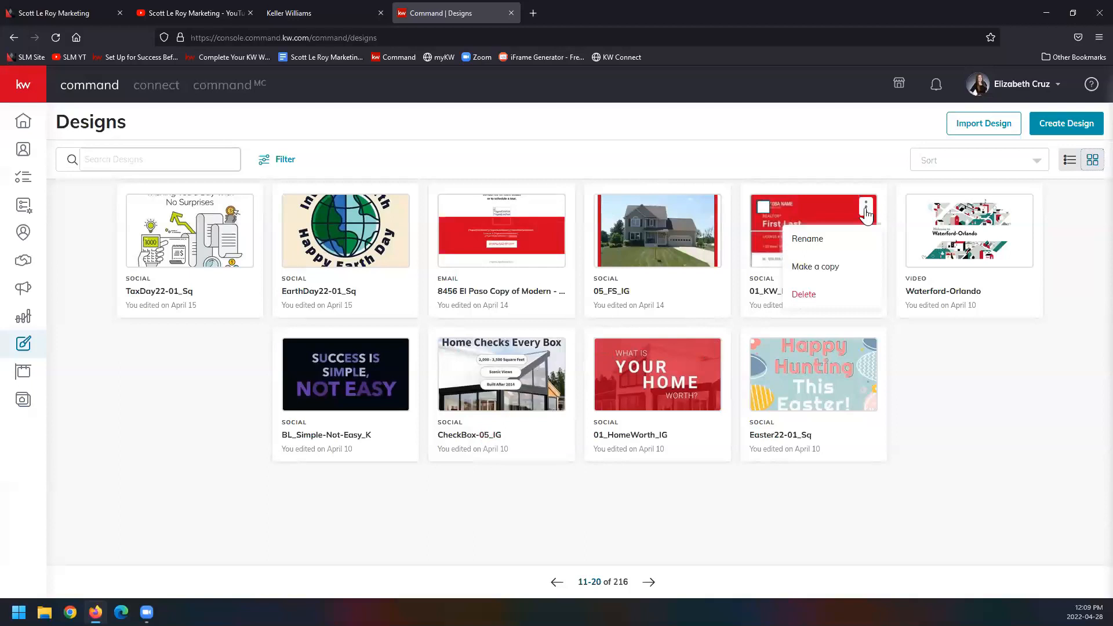
click(1022, 213)
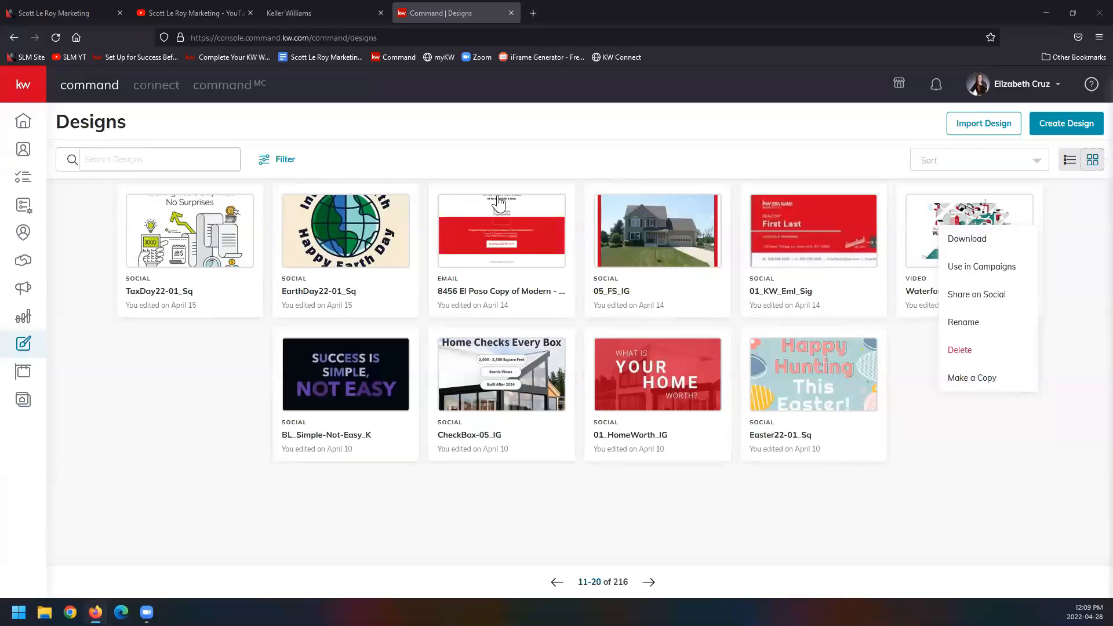
Step: Start creating a new Social design without importing photos and text from a listing
click(1051, 124)
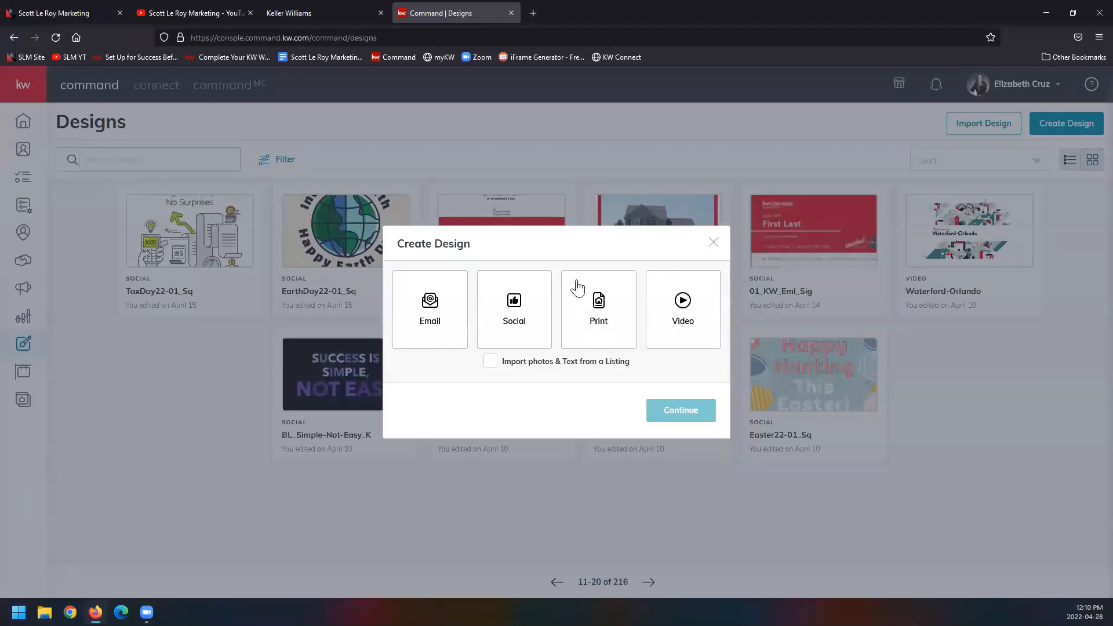
click(529, 315)
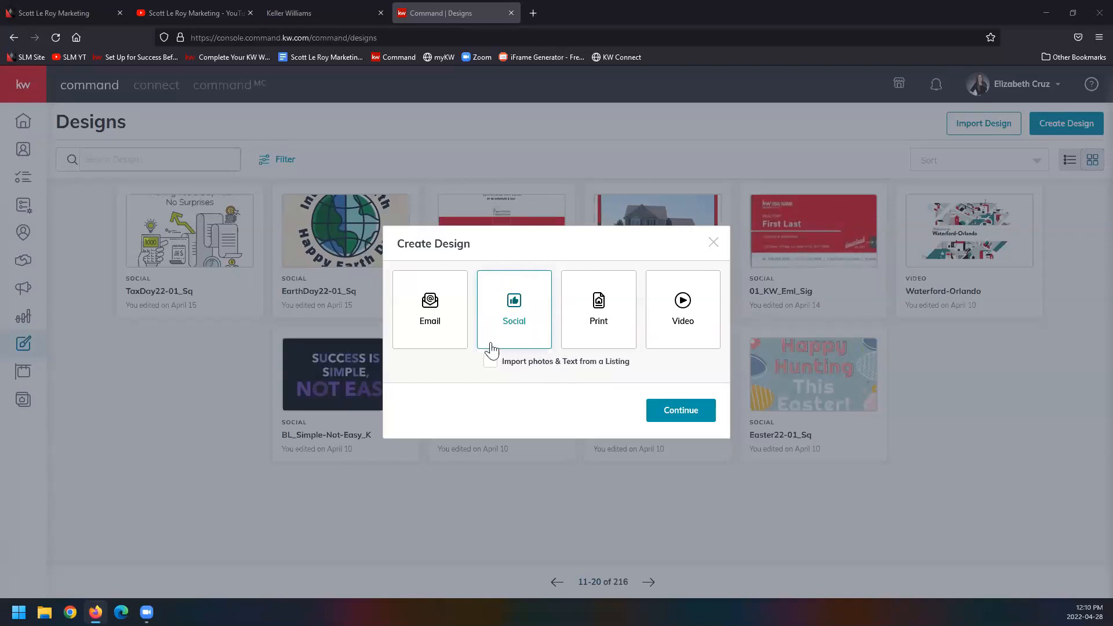
click(681, 410)
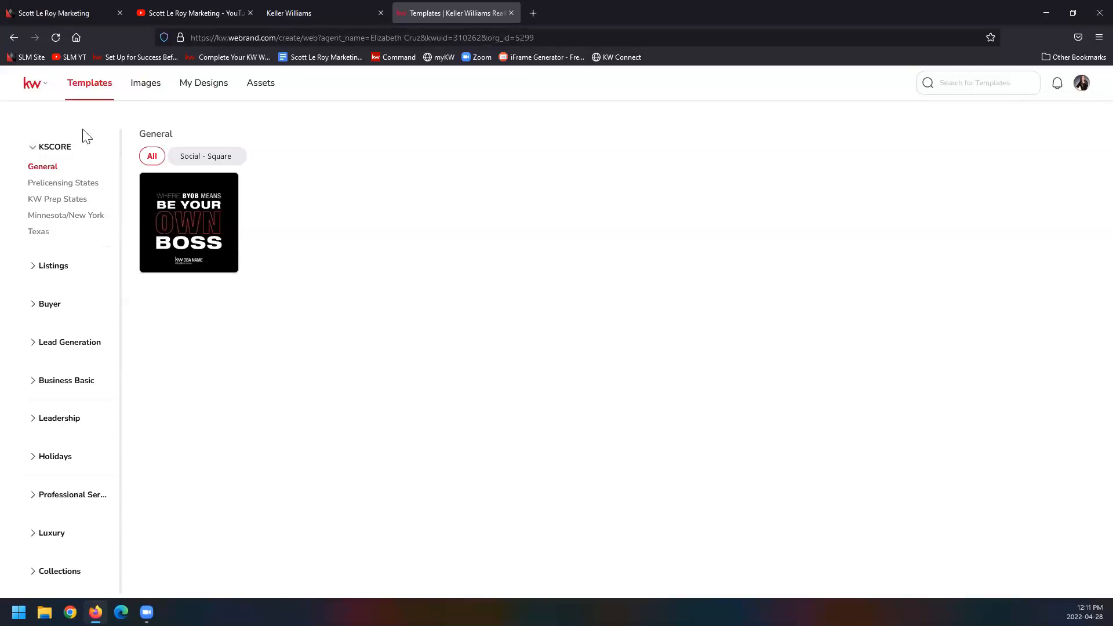
Step: Look through the Images marketplace, the My Designs folders and the color and font assets
click(146, 87)
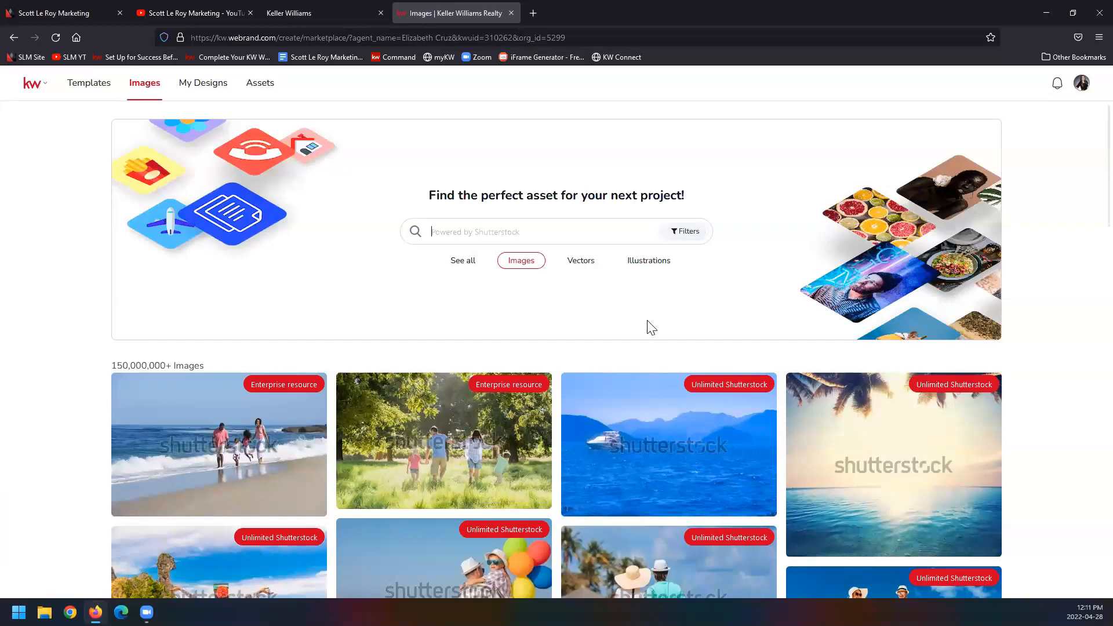
click(192, 87)
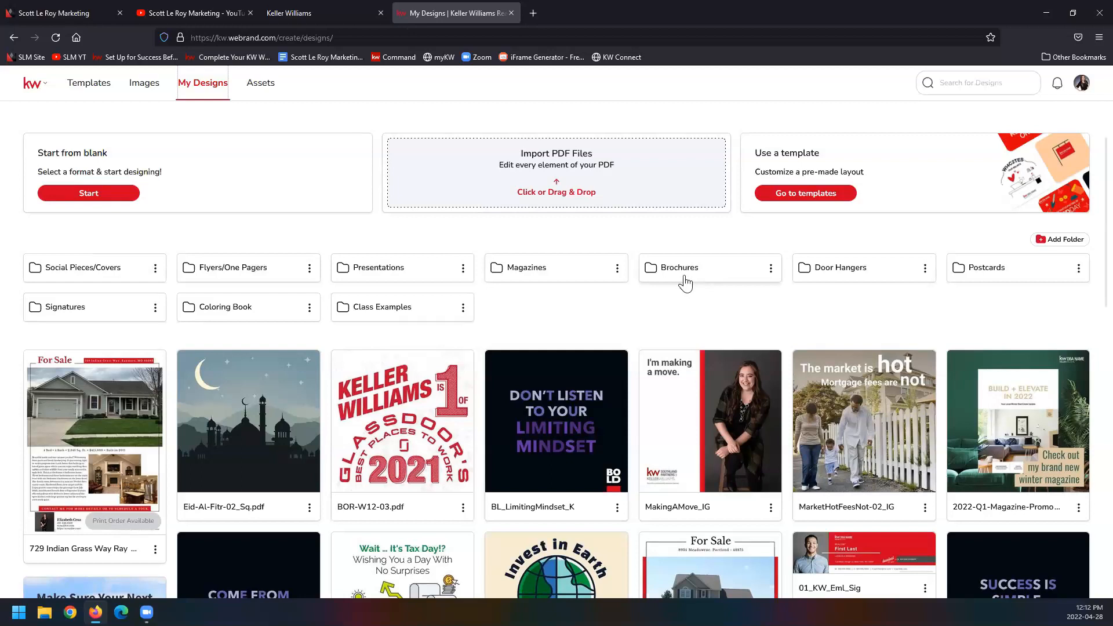
click(253, 92)
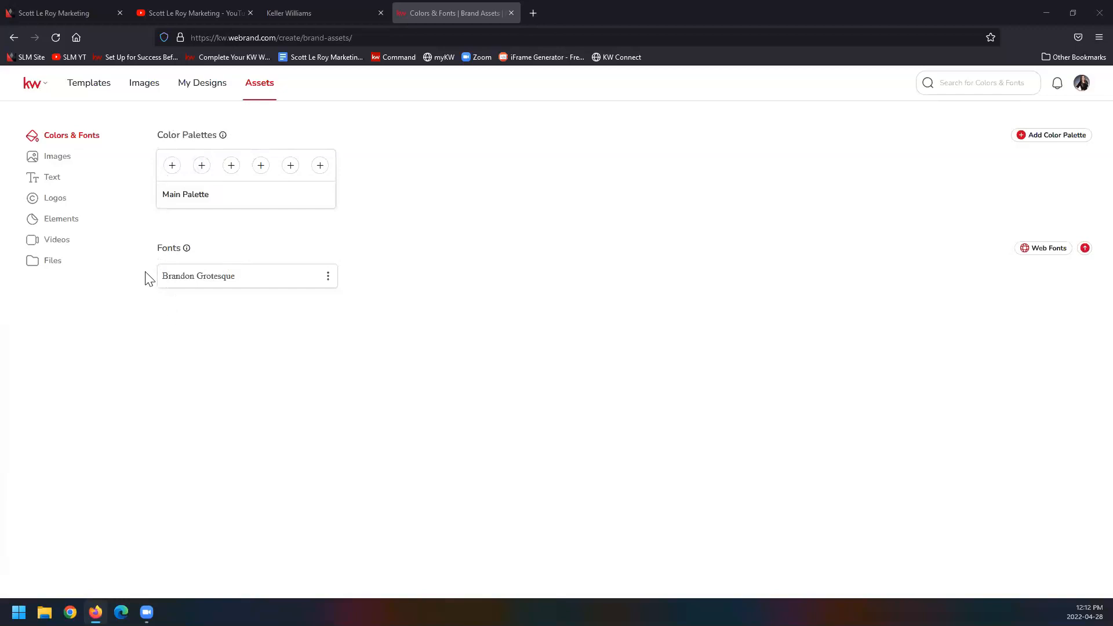
Step: Review the stored brand assets under Images, Text, Logos and Elements
click(96, 160)
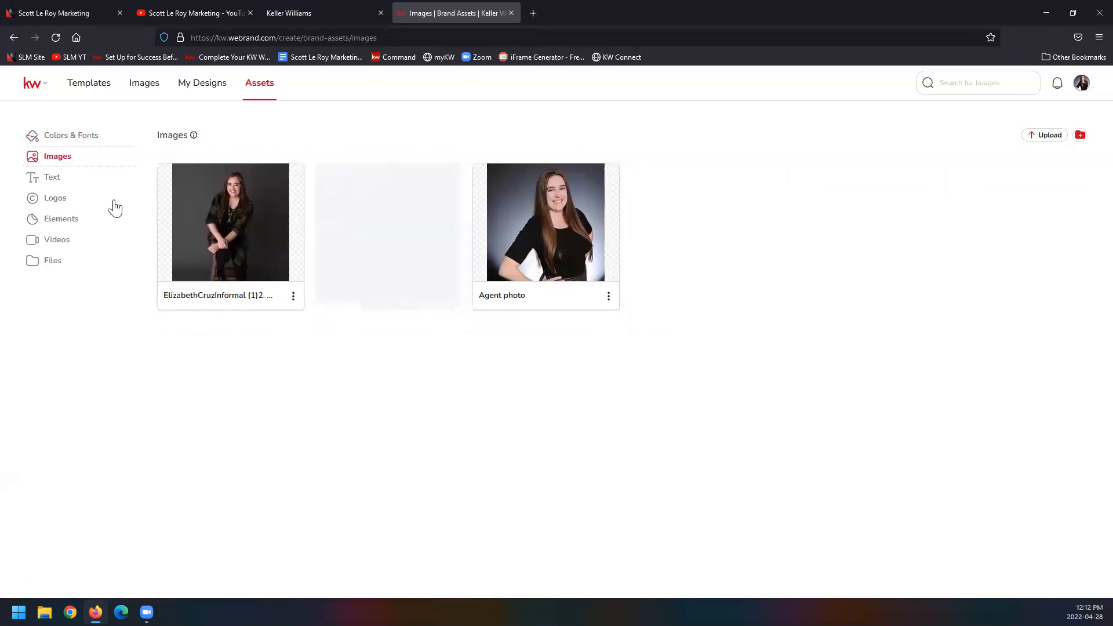
click(75, 181)
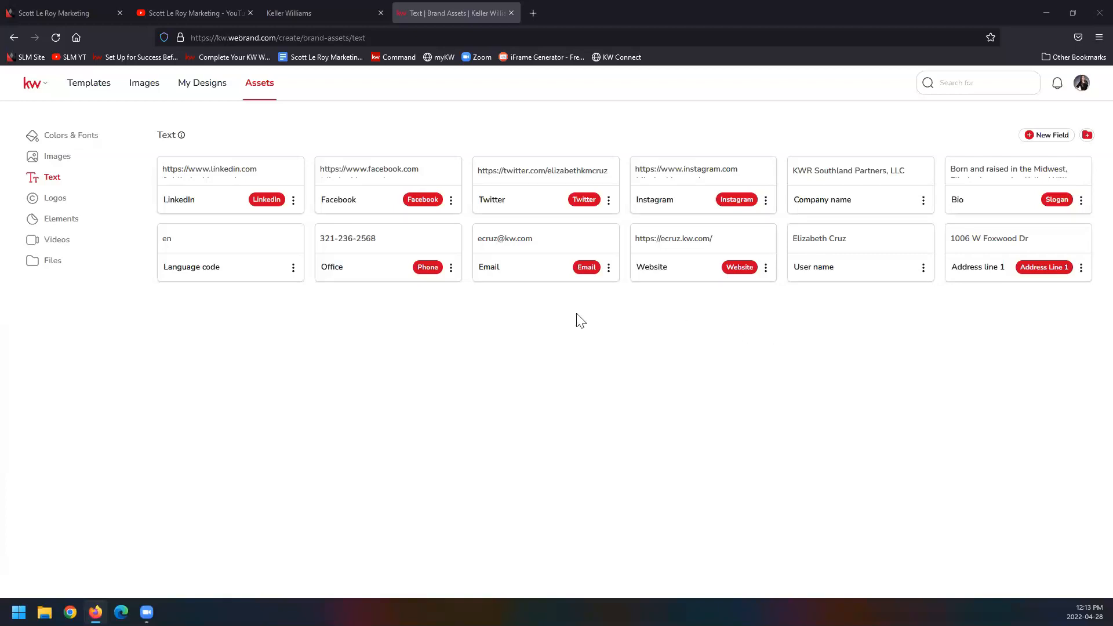
click(81, 204)
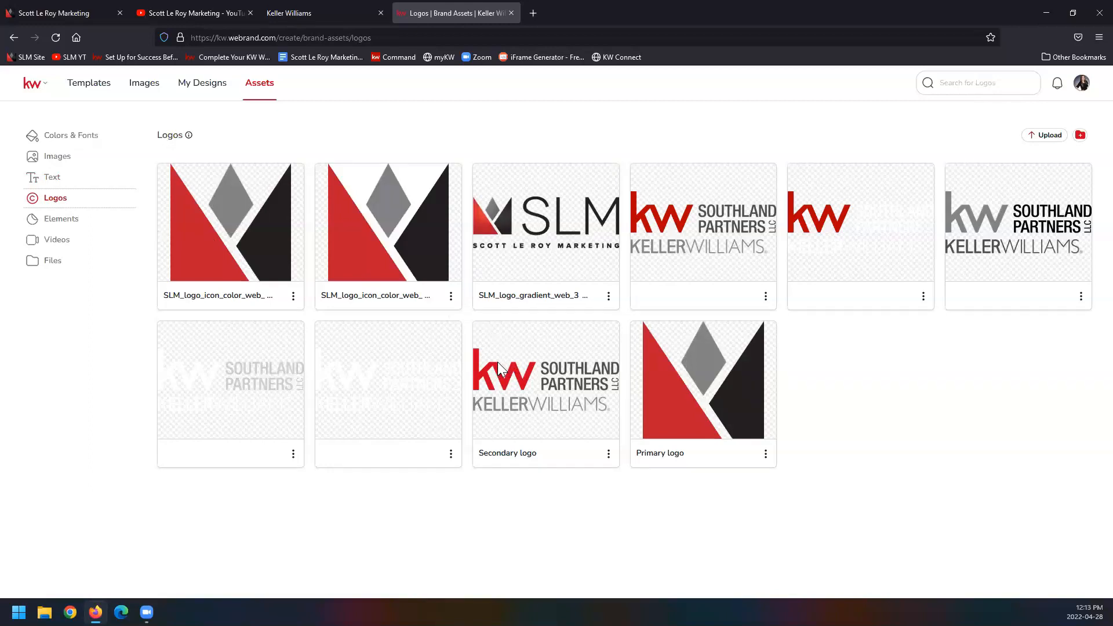
click(61, 223)
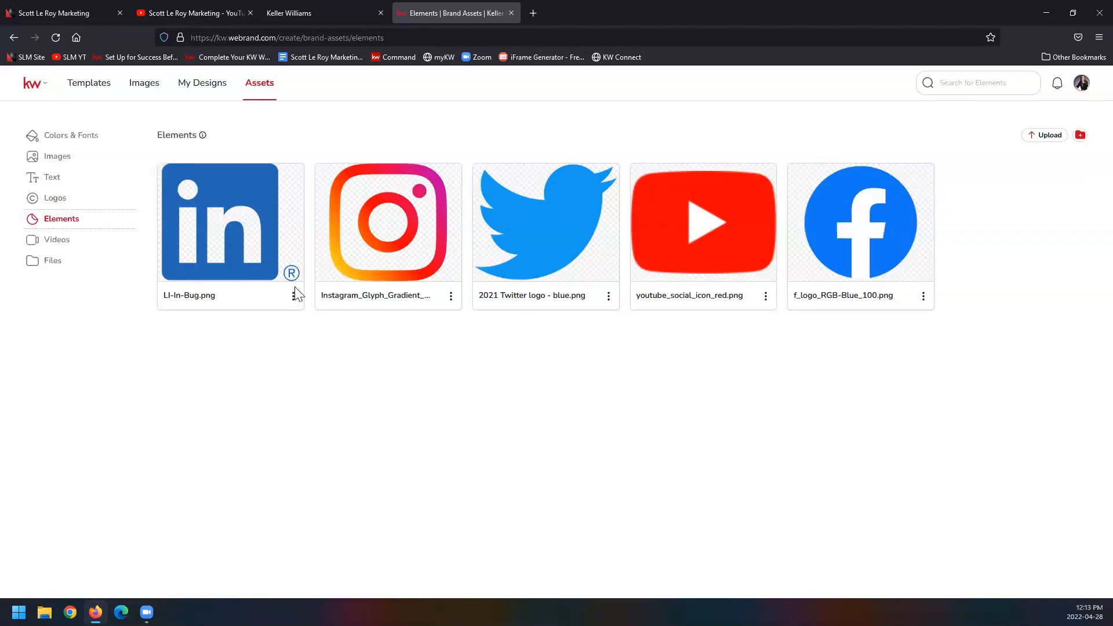
Step: Check the Videos and Files sections of the brand assets
click(87, 249)
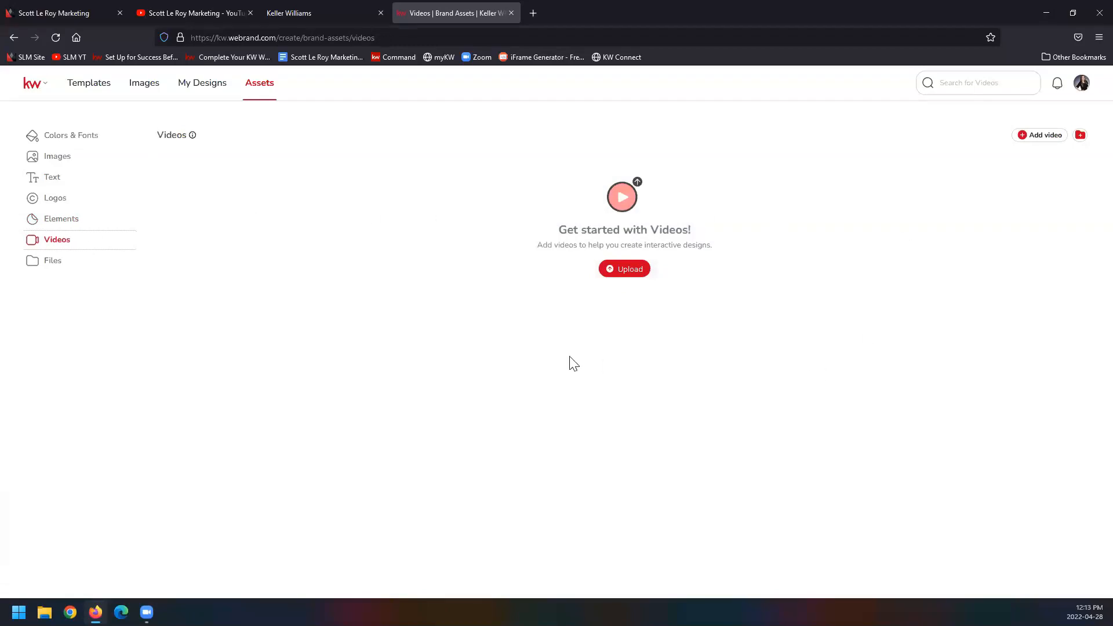
click(71, 267)
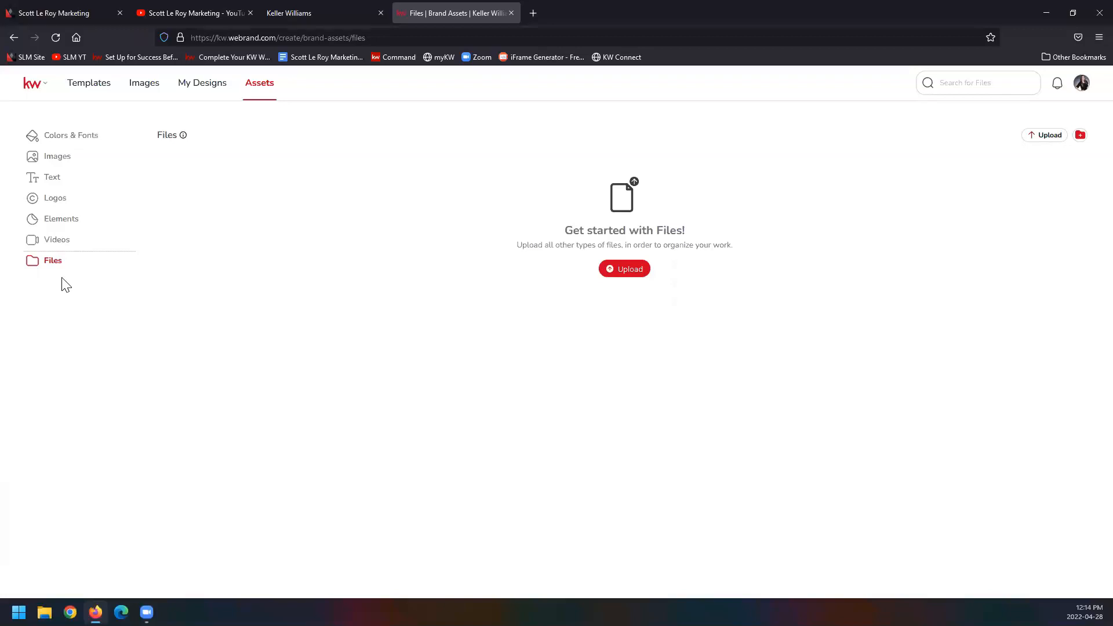
Step: Go to the template library and look through the subcategories under Listings, Buyer and Lead Generation
click(90, 83)
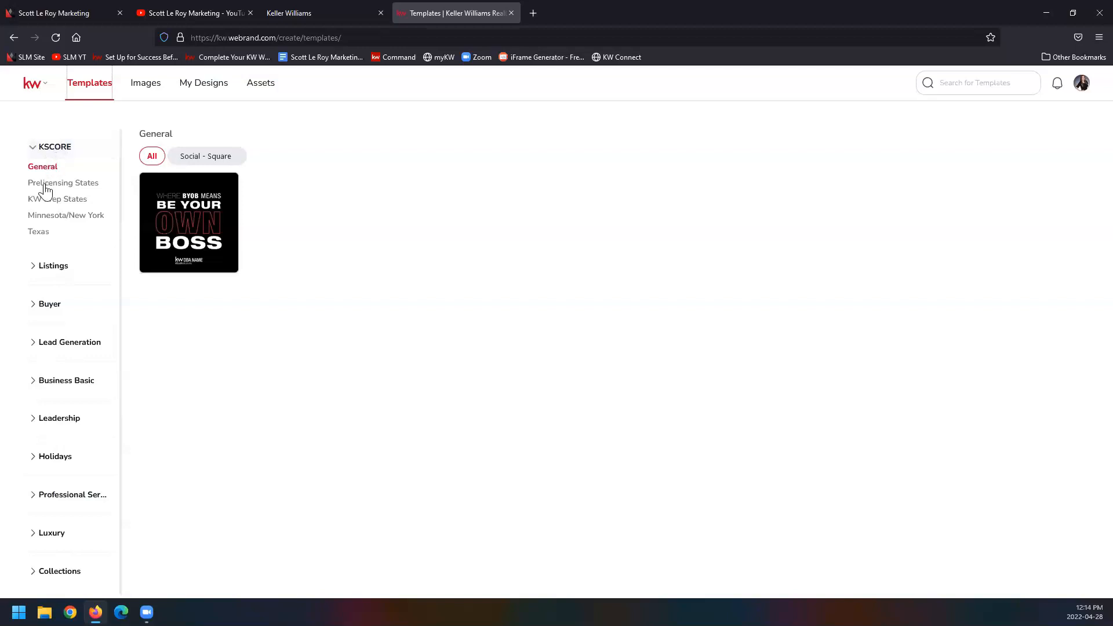
click(47, 270)
scroll(51, 277, down, 2)
scroll(51, 277, down, 2)
click(48, 303)
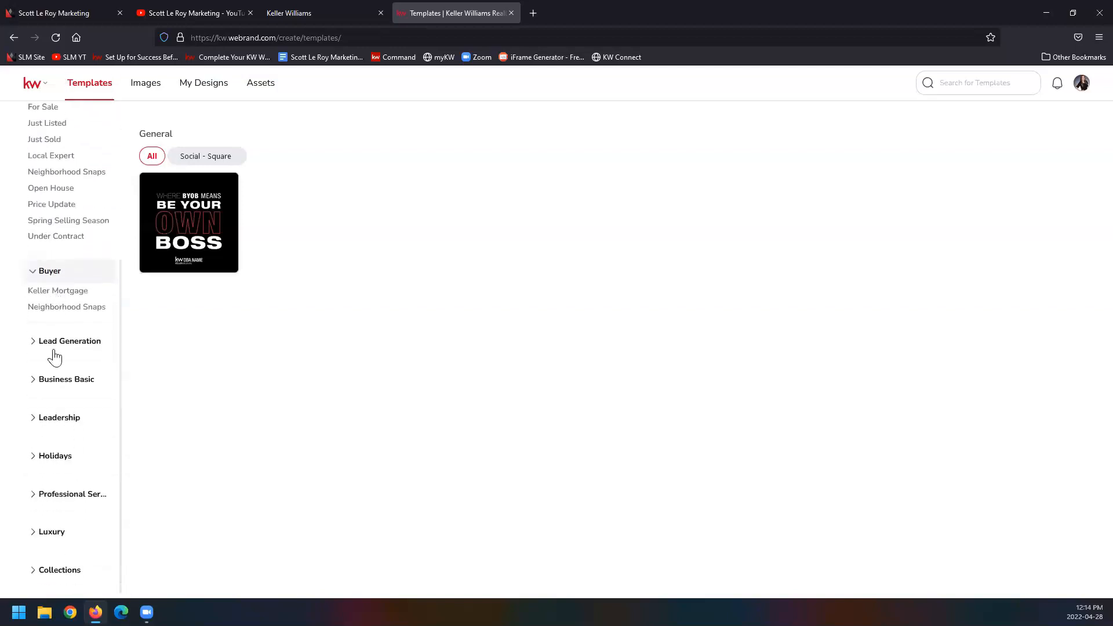
click(55, 341)
scroll(54, 325, down, 3)
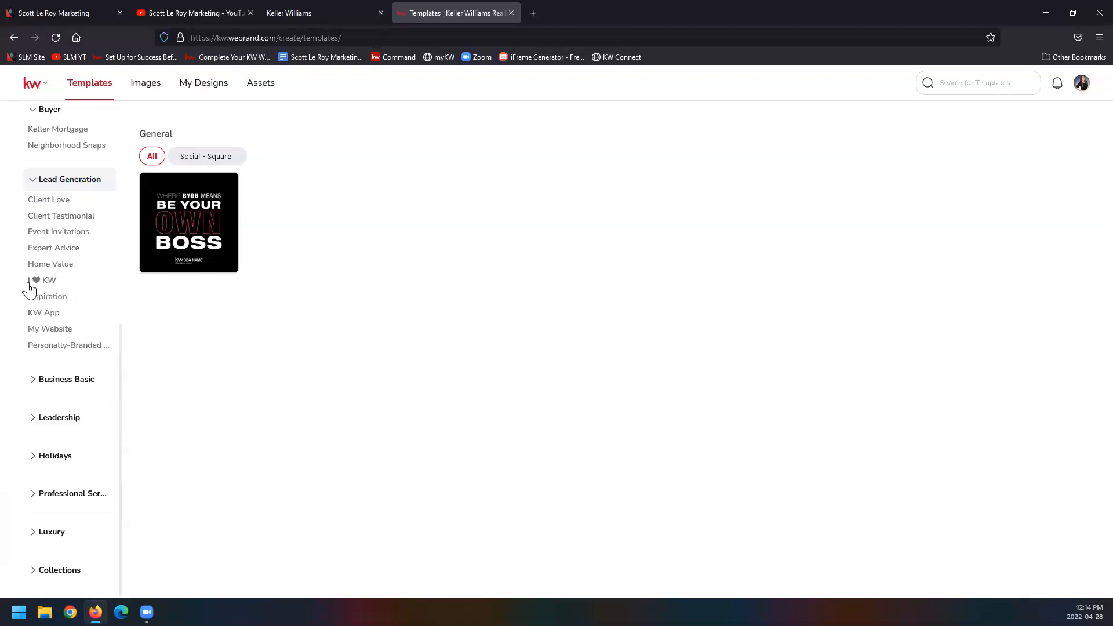
Step: Look through the template subcategories under Business Basic, Leadership and Holidays
click(60, 386)
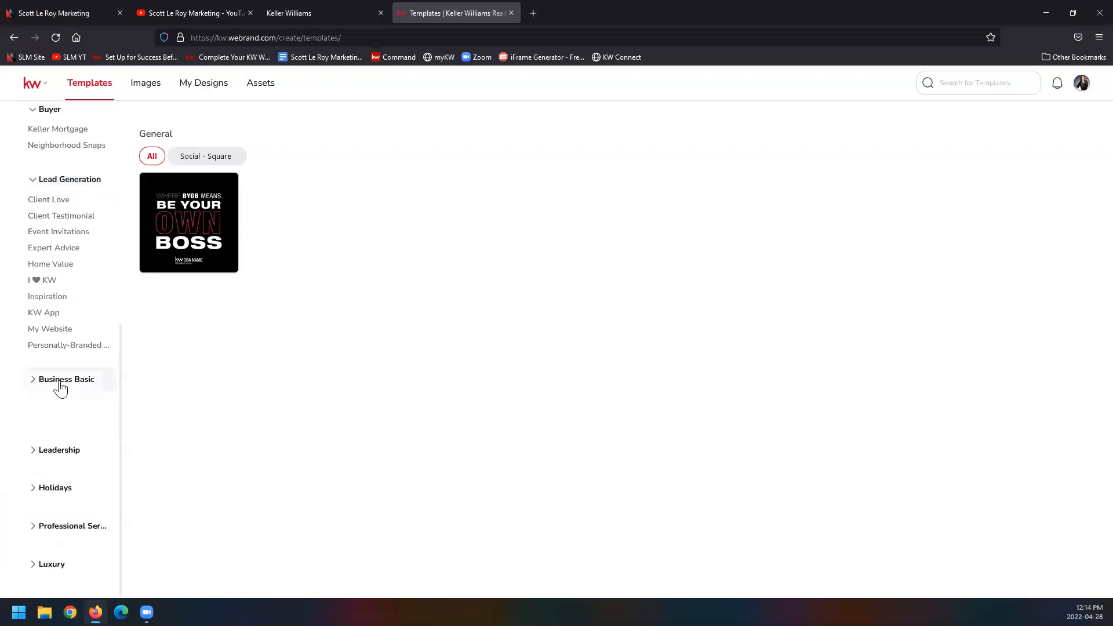
scroll(60, 389, down, 1)
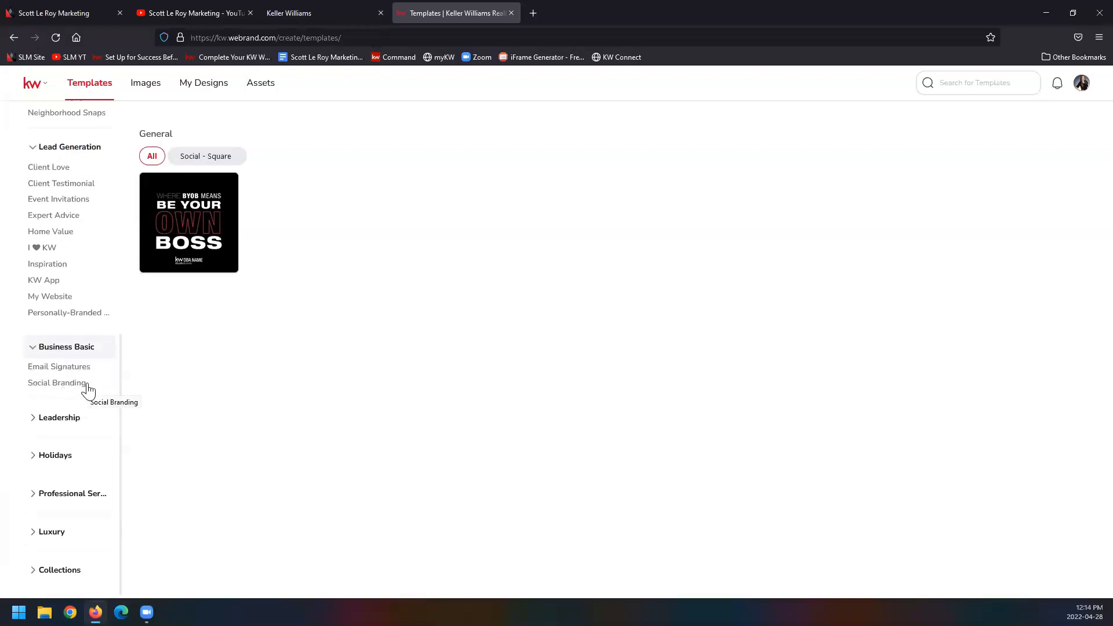
click(55, 420)
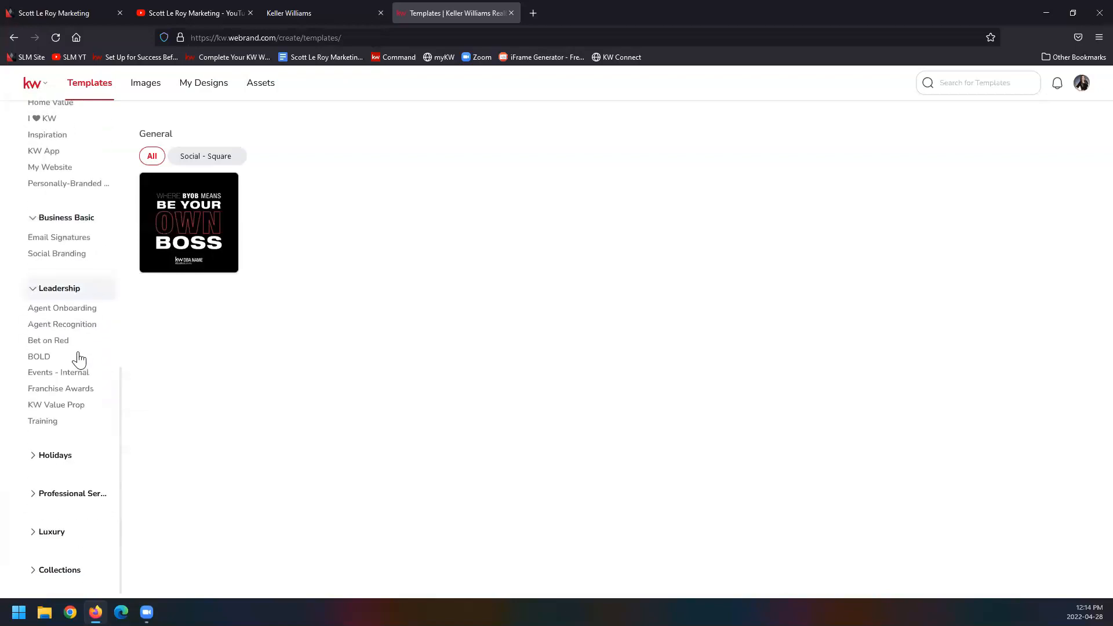
click(49, 457)
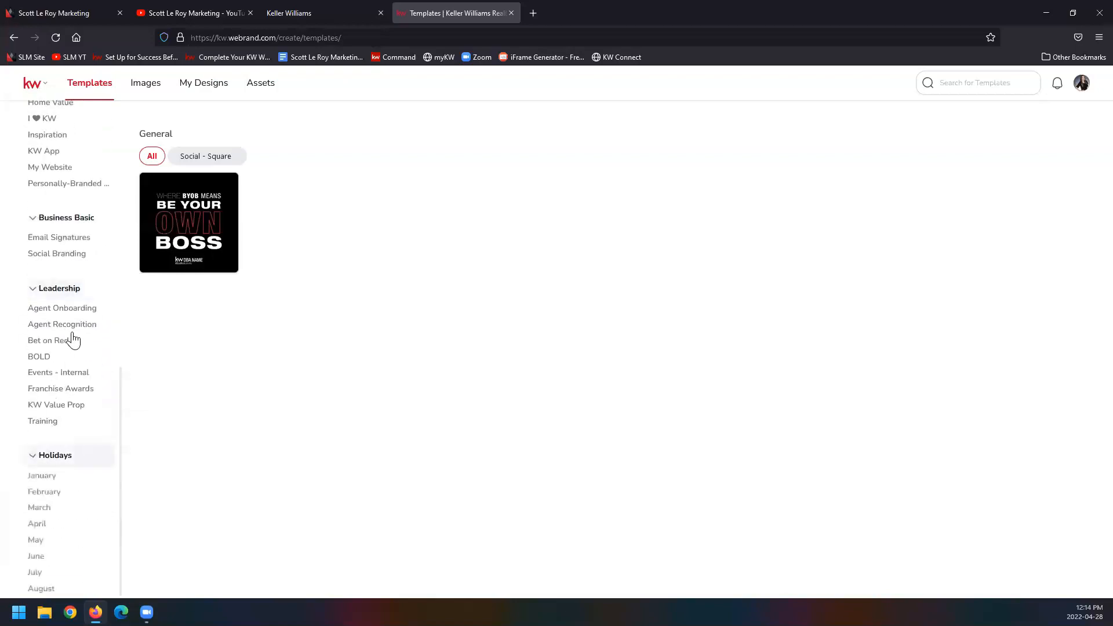
scroll(72, 340, down, 3)
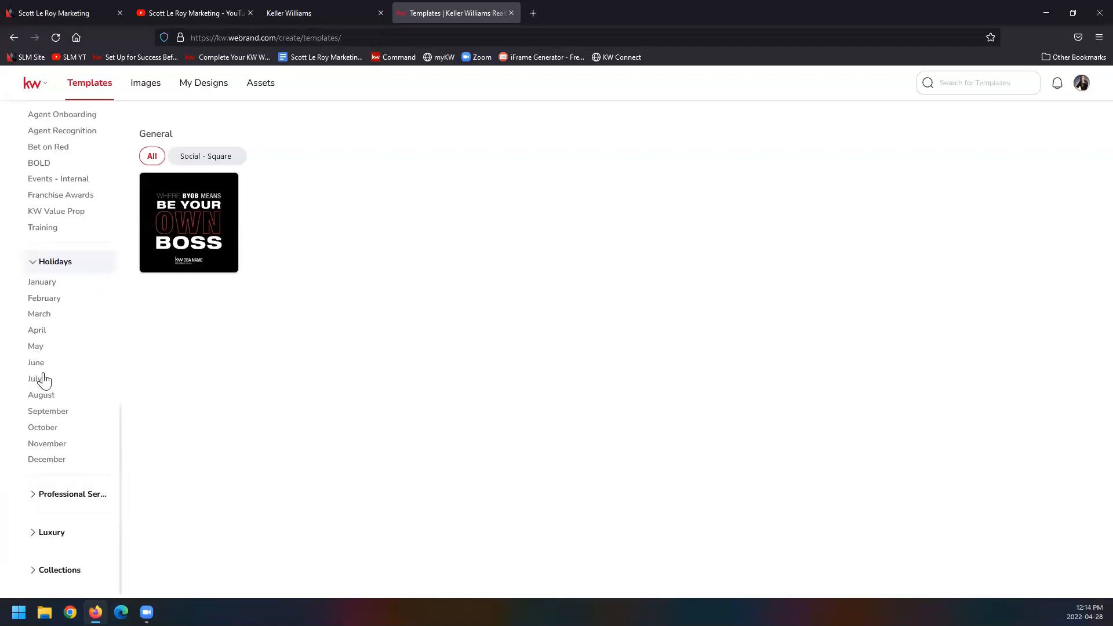
Step: Look through the template subcategories under Professional Services, Luxury and Collections
click(45, 497)
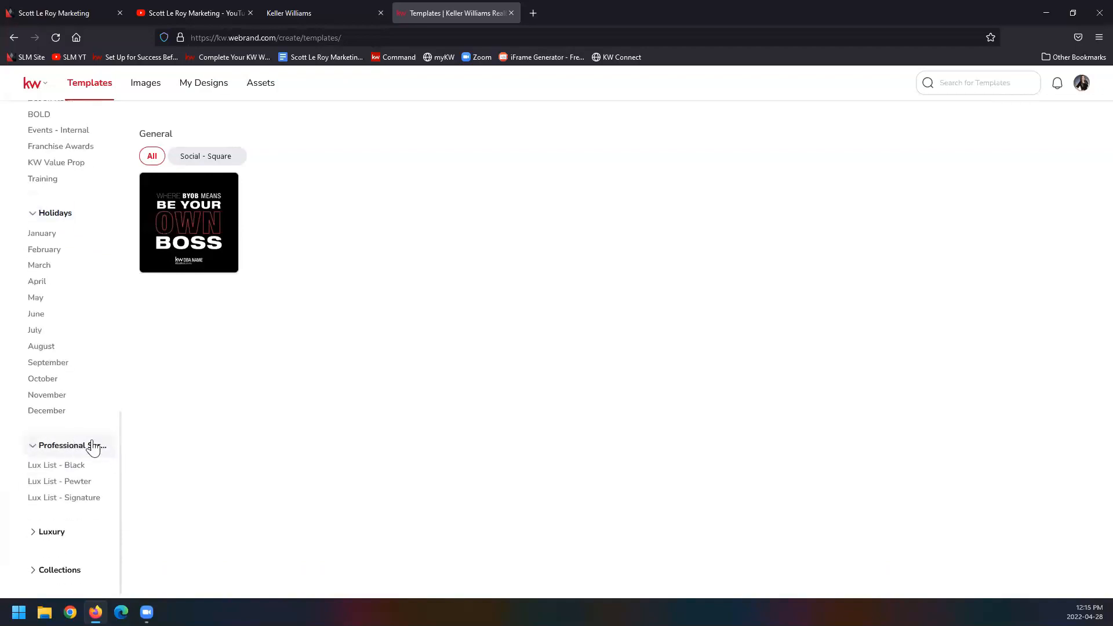
click(52, 532)
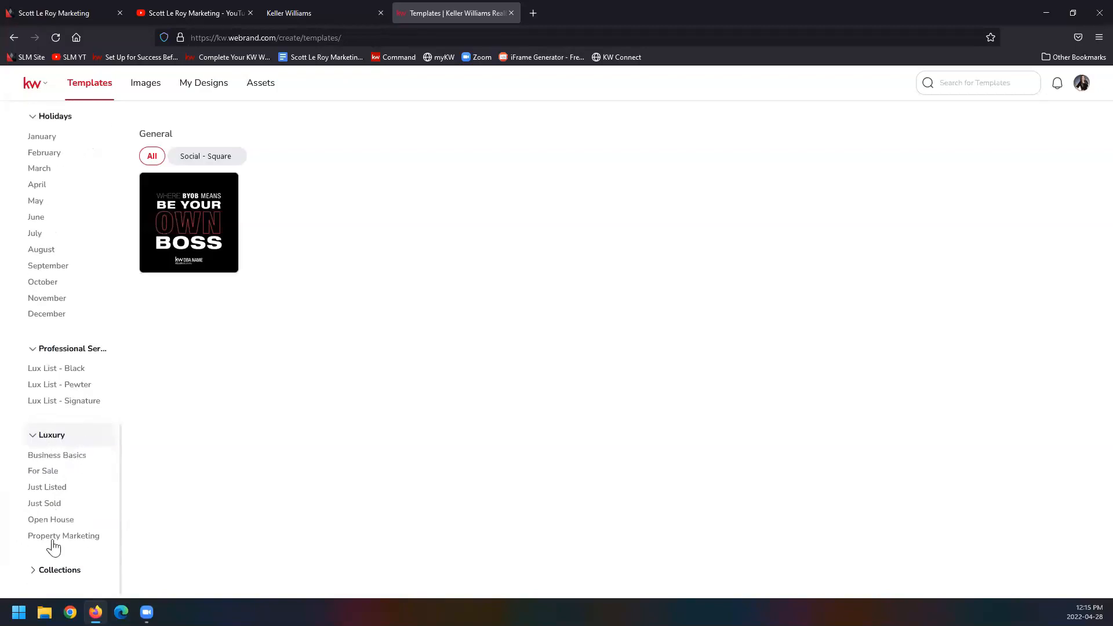
click(60, 571)
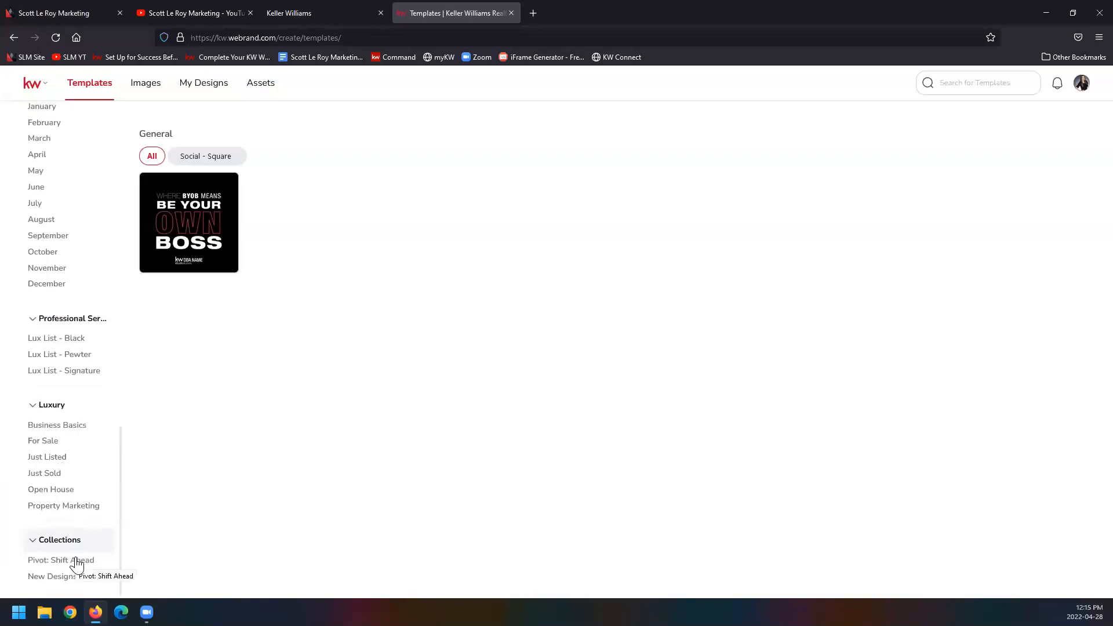
Step: Browse the I ♥ KW templates in the Lead Generation category
scroll(81, 558, up, 12)
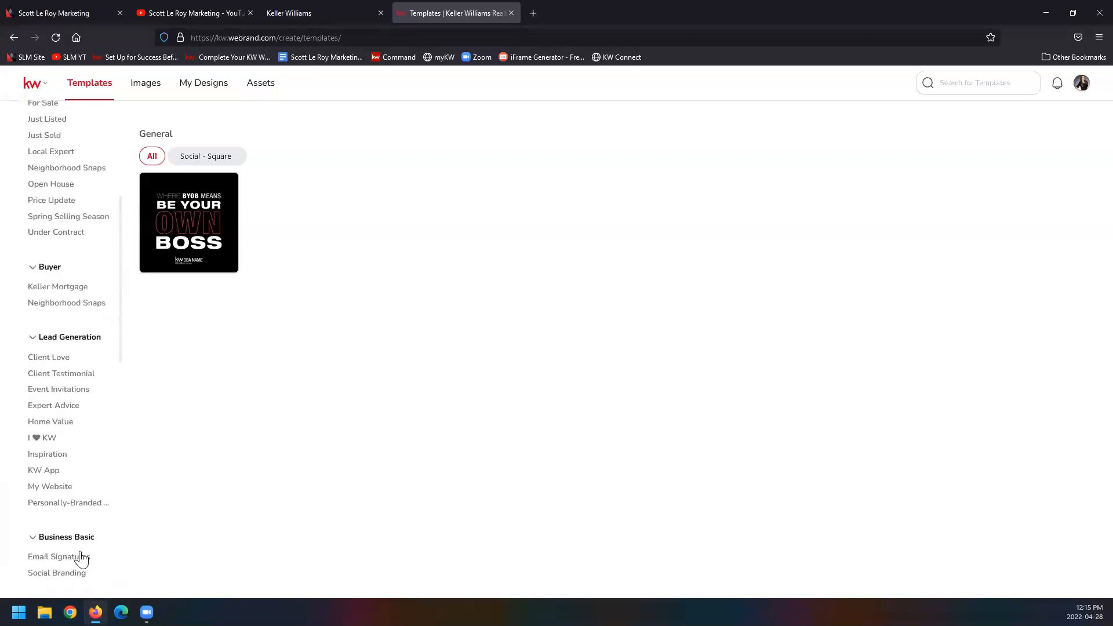
click(44, 439)
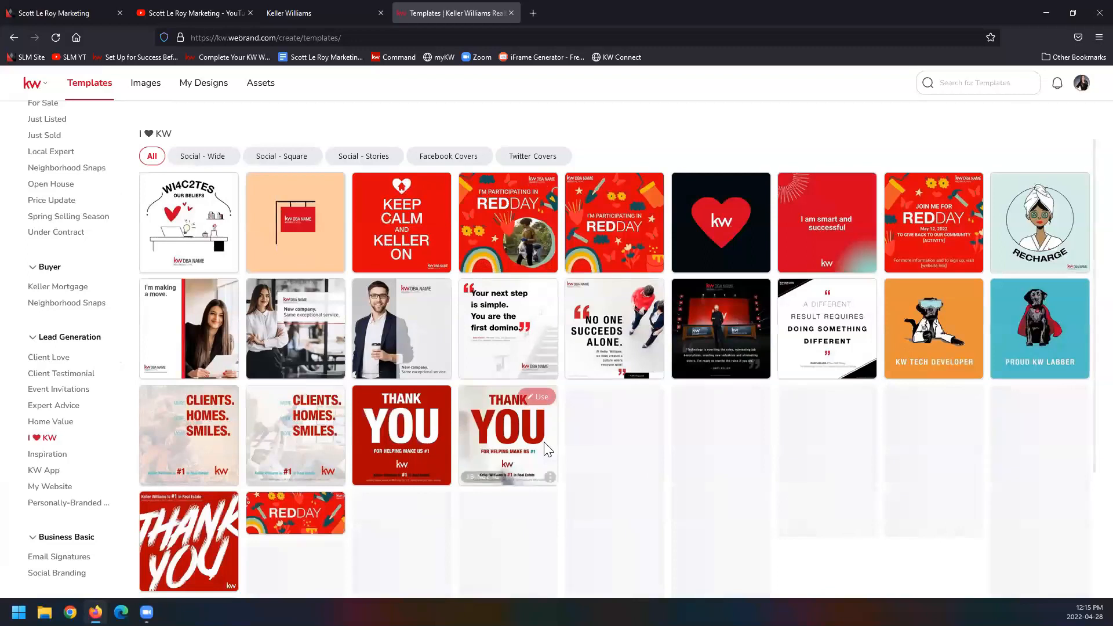
scroll(548, 449, down, 5)
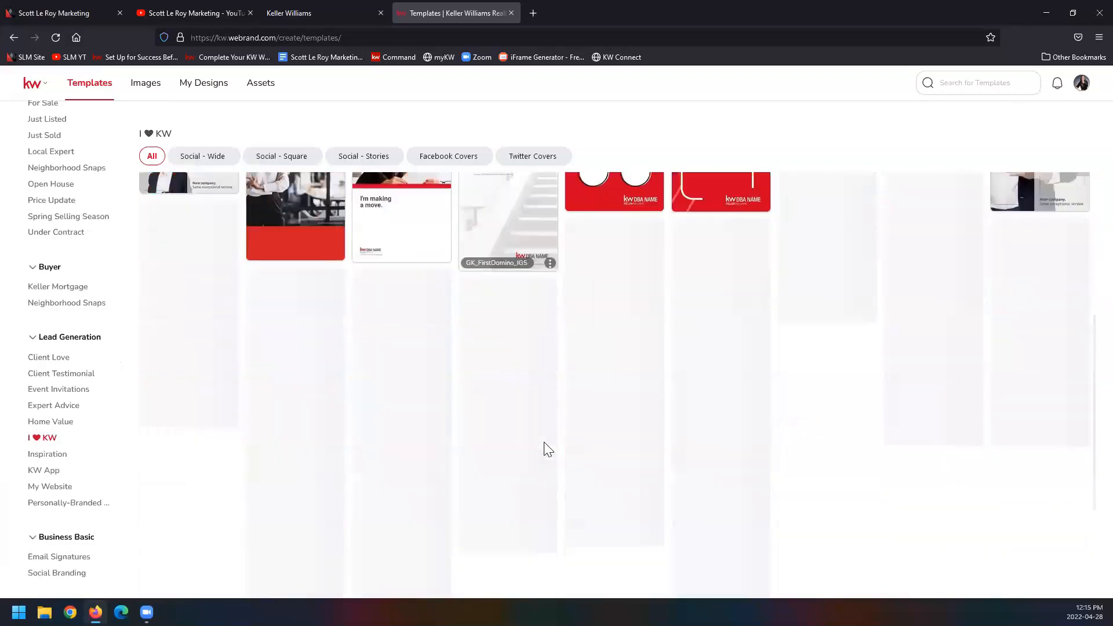
scroll(548, 450, down, 5)
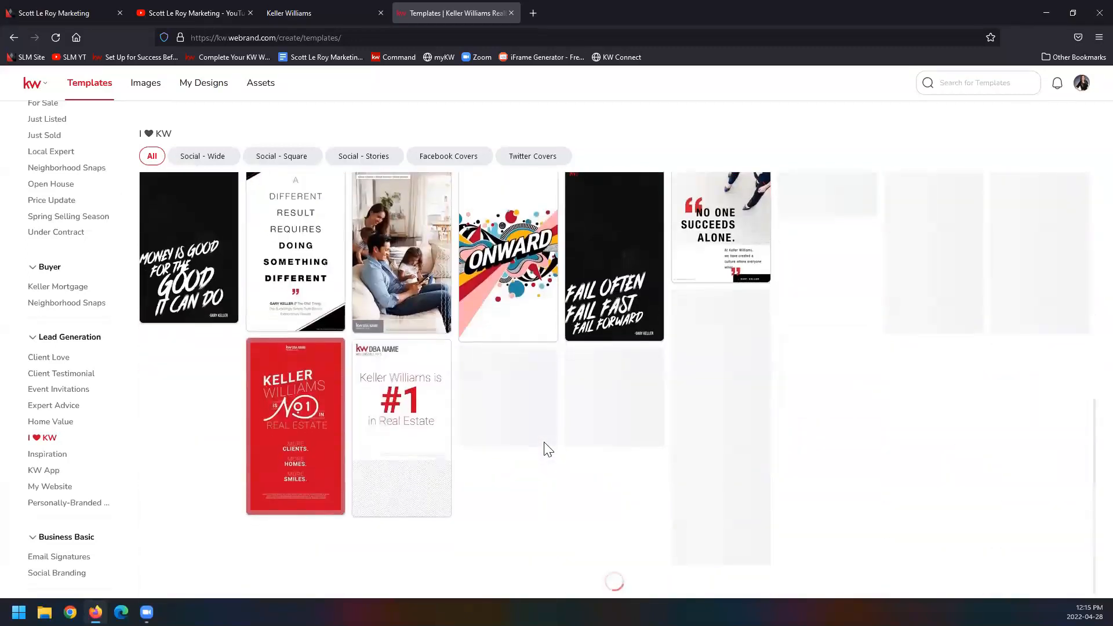
scroll(548, 449, down, 3)
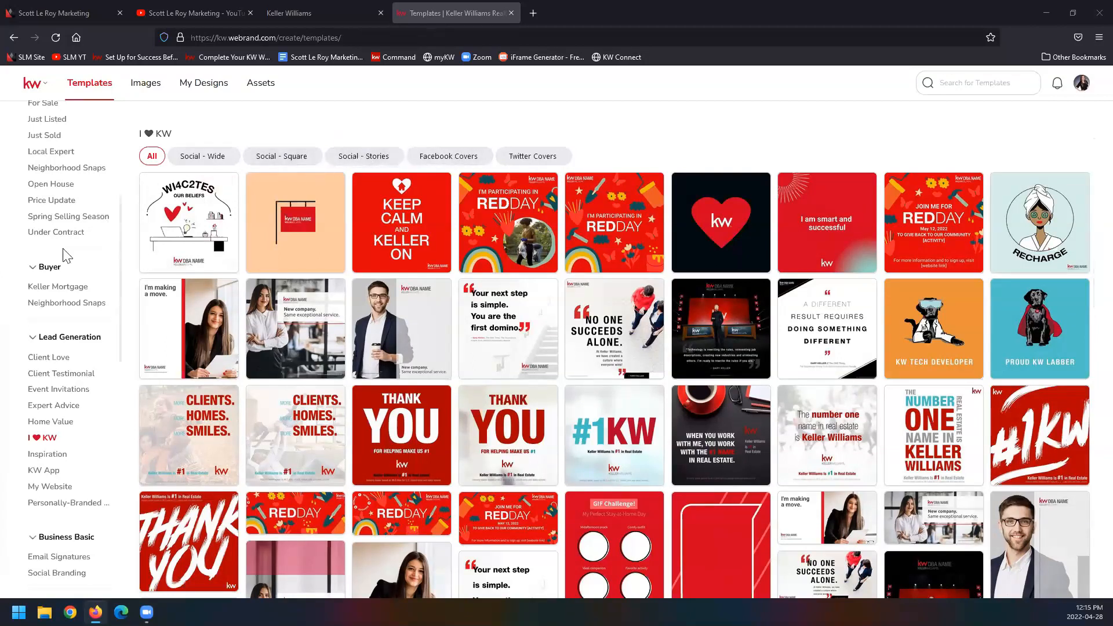
scroll(73, 247, up, 1)
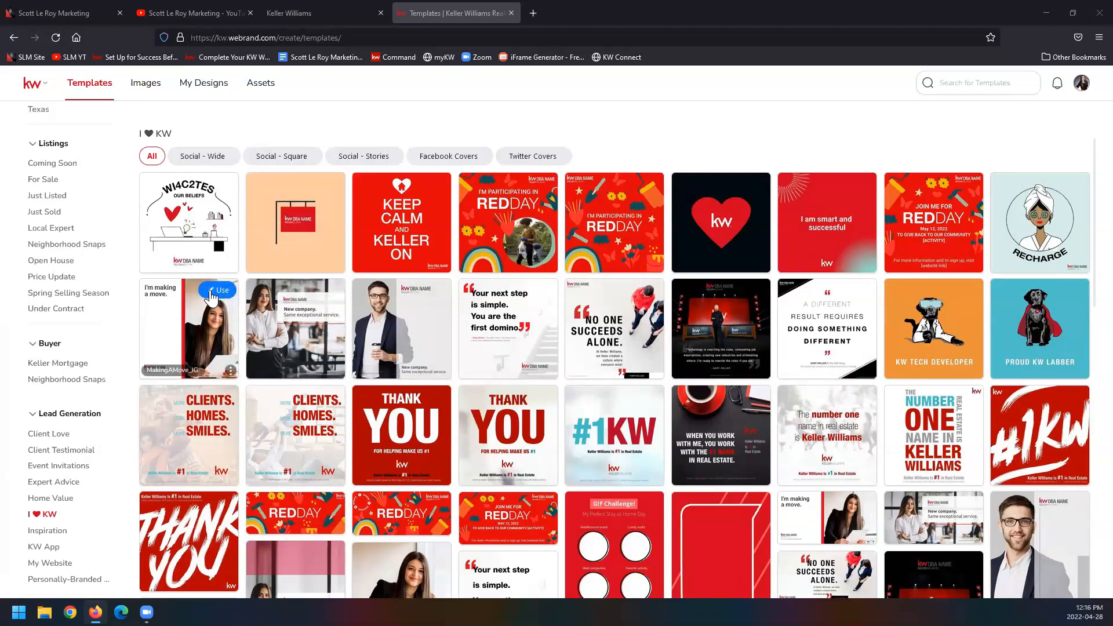
Step: Start a design from the MakingAMove_IG template and skip the introductory tour of the editor
click(218, 290)
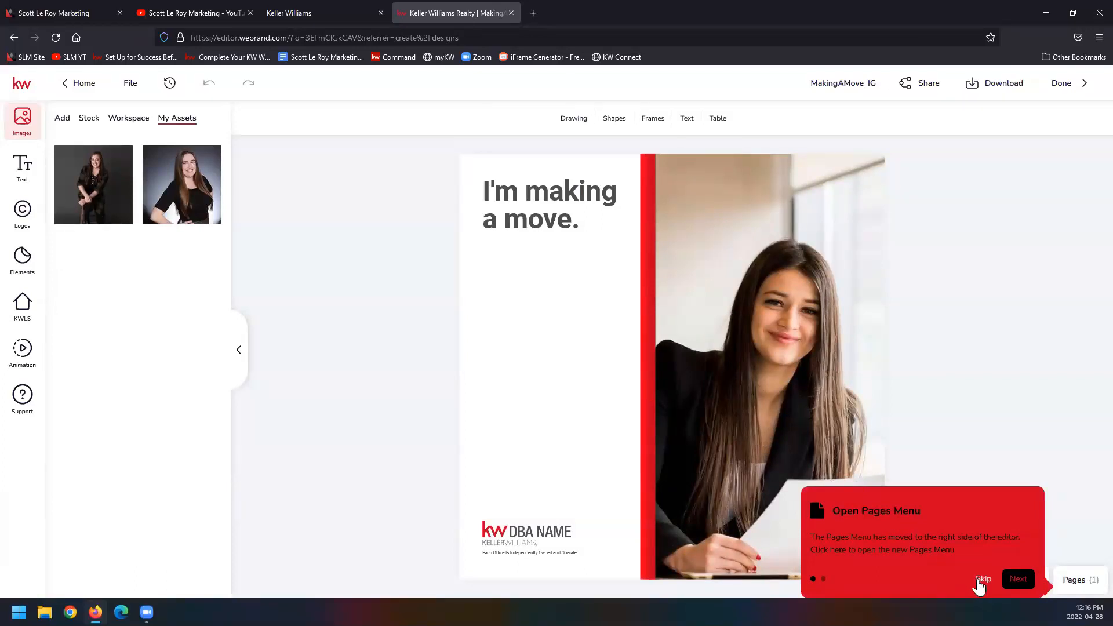
click(980, 580)
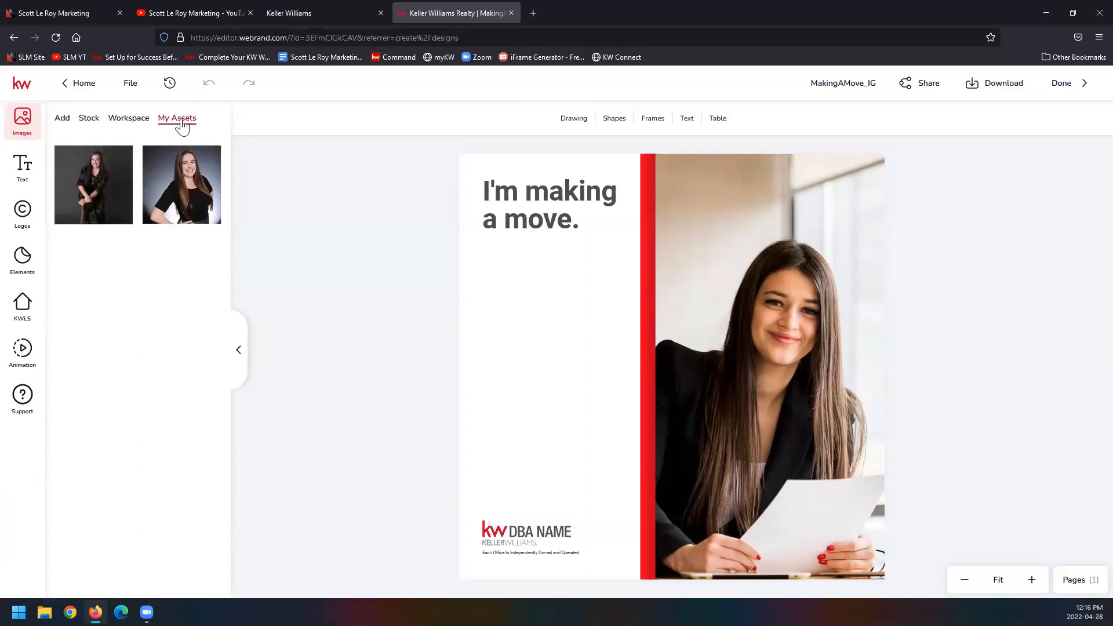
Step: Check the editor's file options for saving, grid, rulers, bleed and print quality
mouse_move(53, 178)
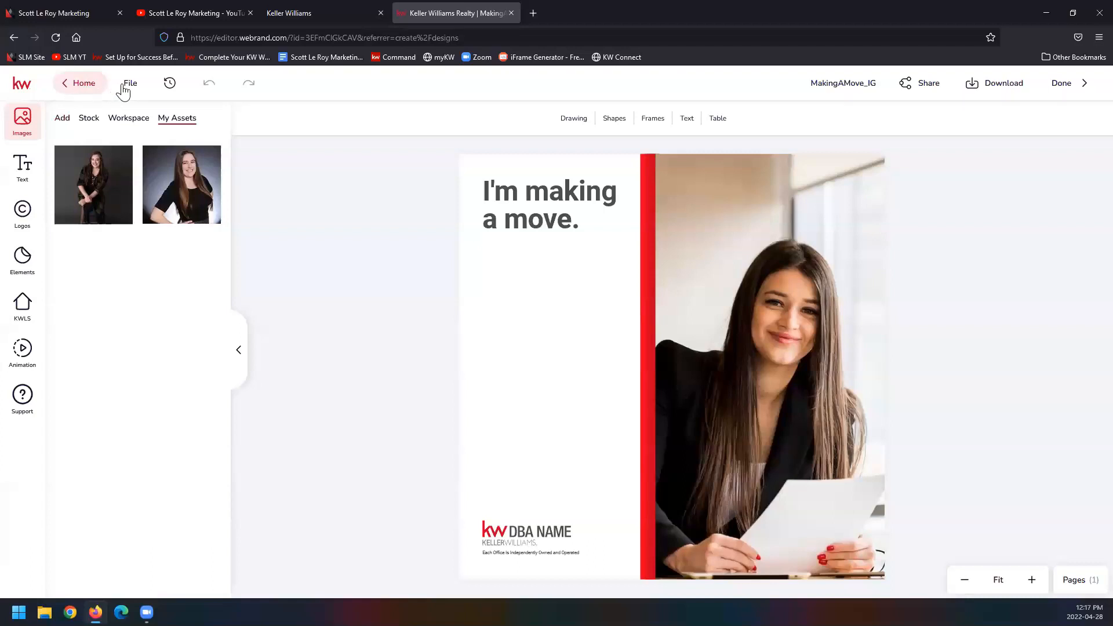
click(142, 92)
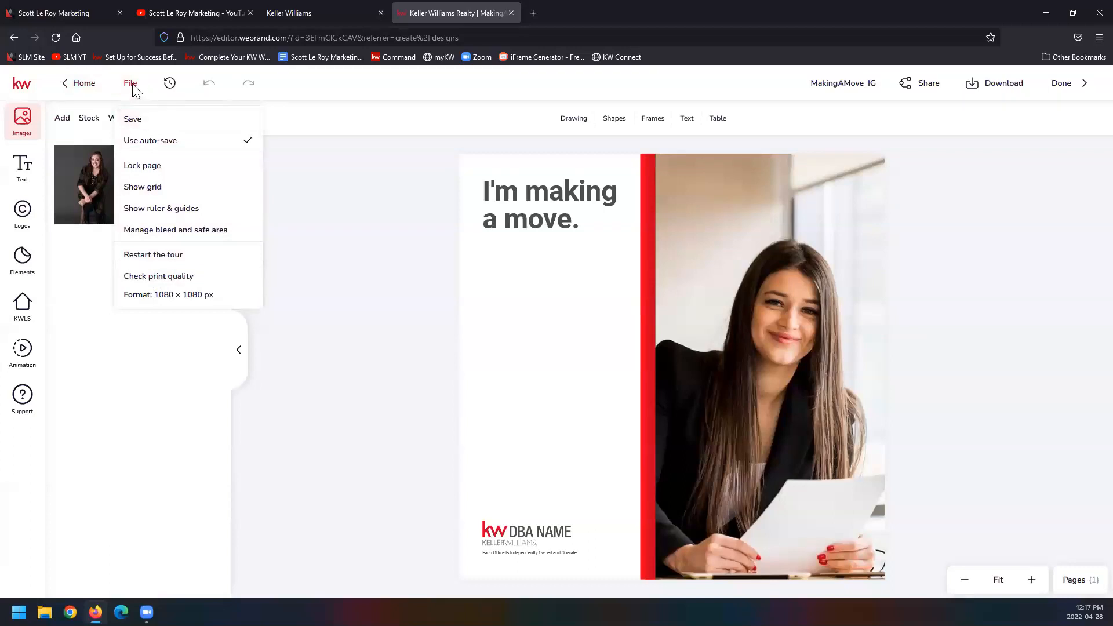
click(170, 84)
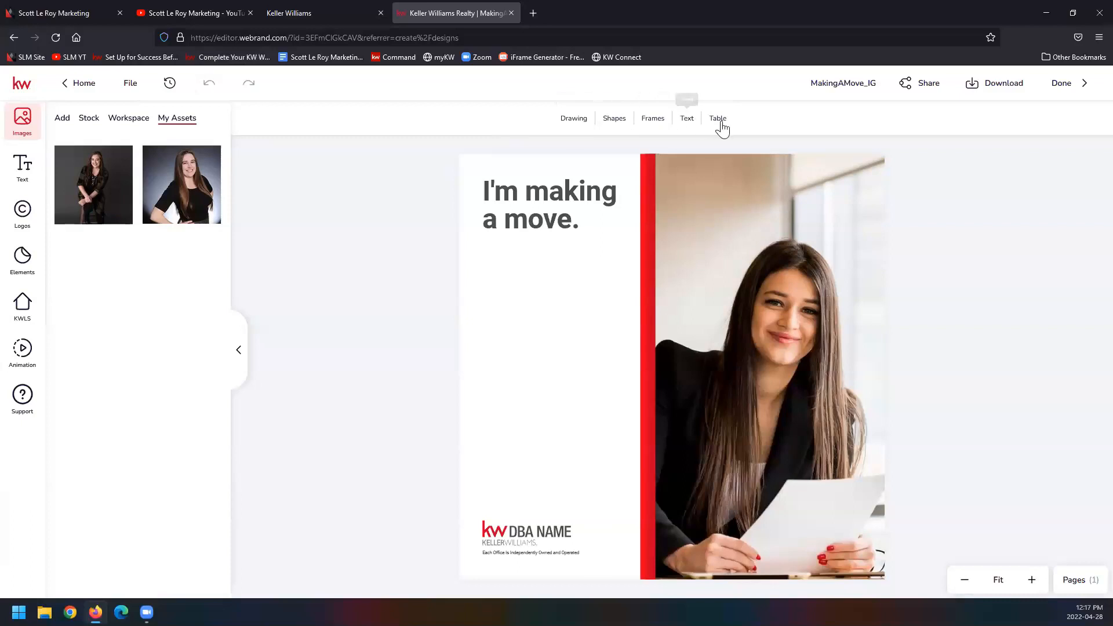
Step: Review the available Drawing, Shapes, Frames, Text and Table options without adding anything to the design
click(575, 119)
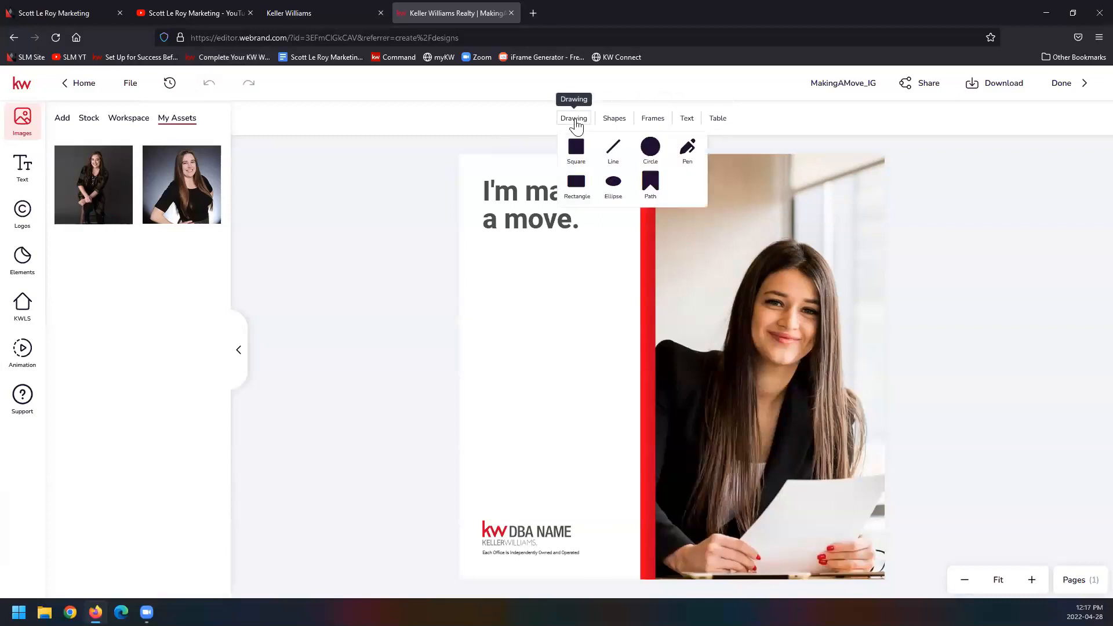
click(616, 120)
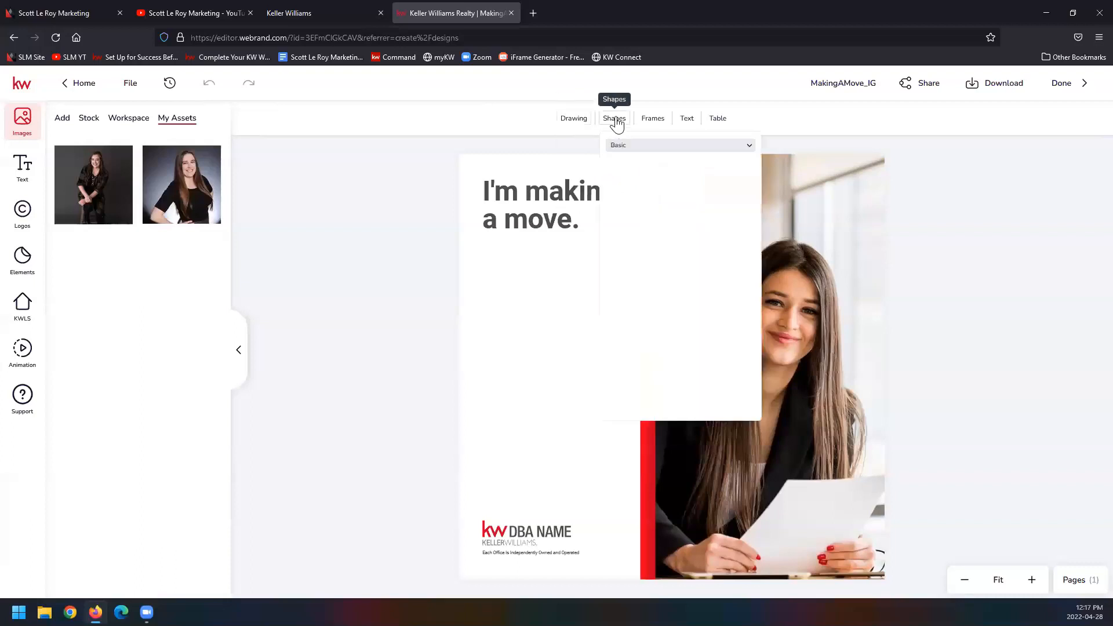
click(653, 120)
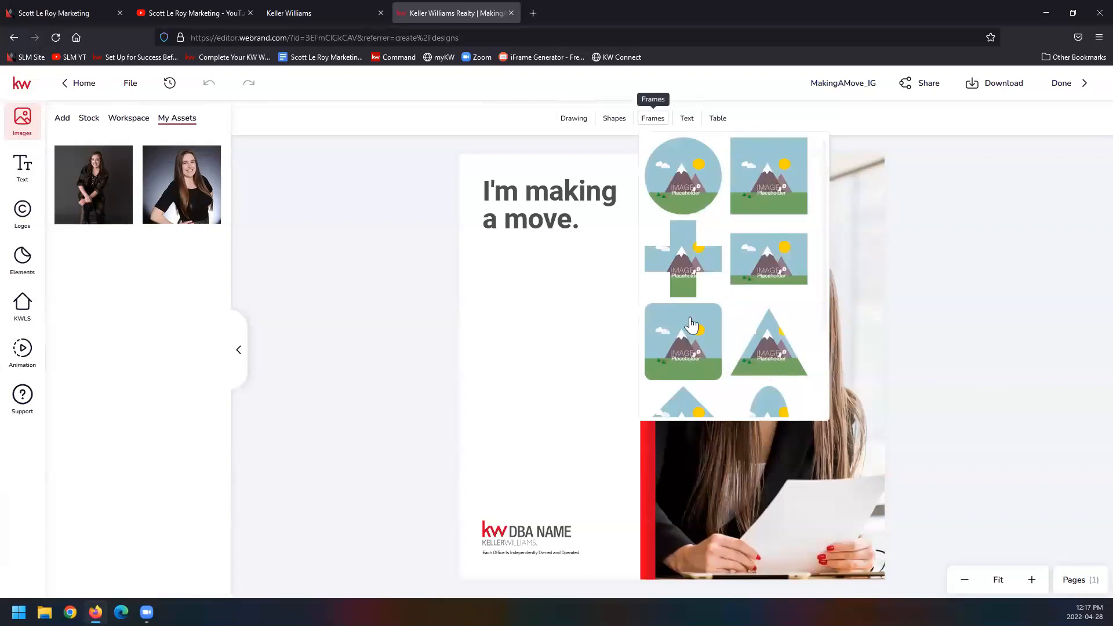
click(687, 120)
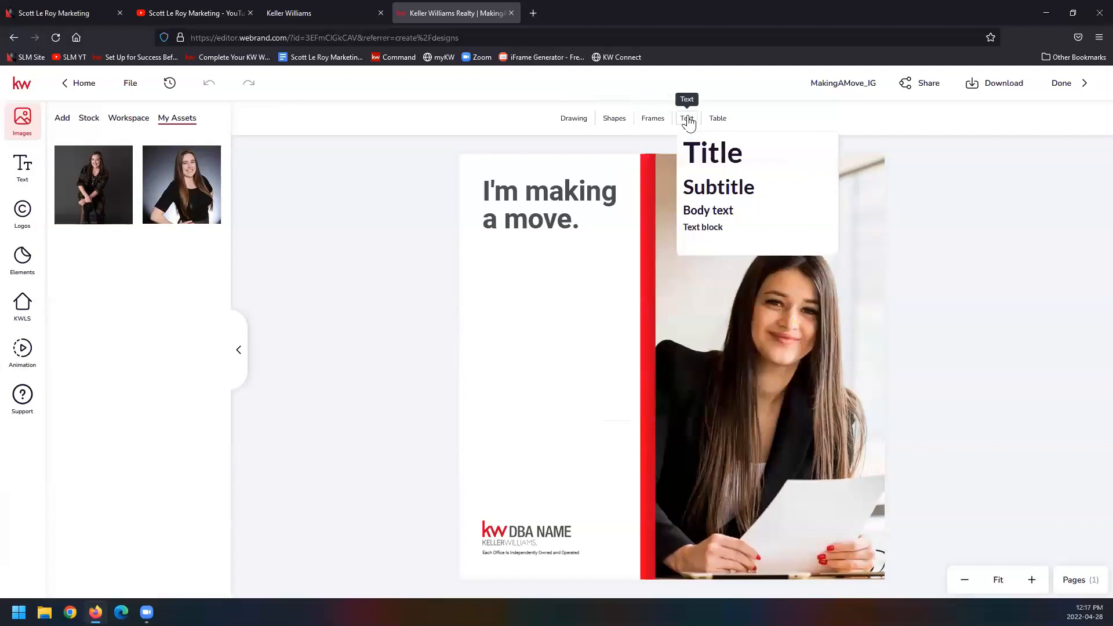
click(715, 120)
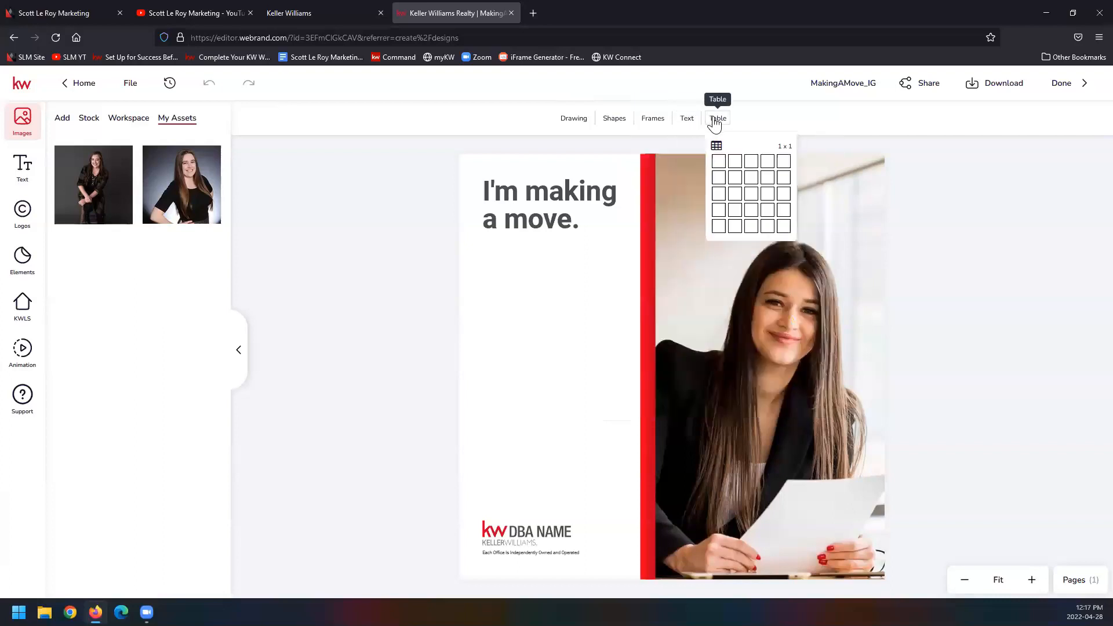
click(767, 108)
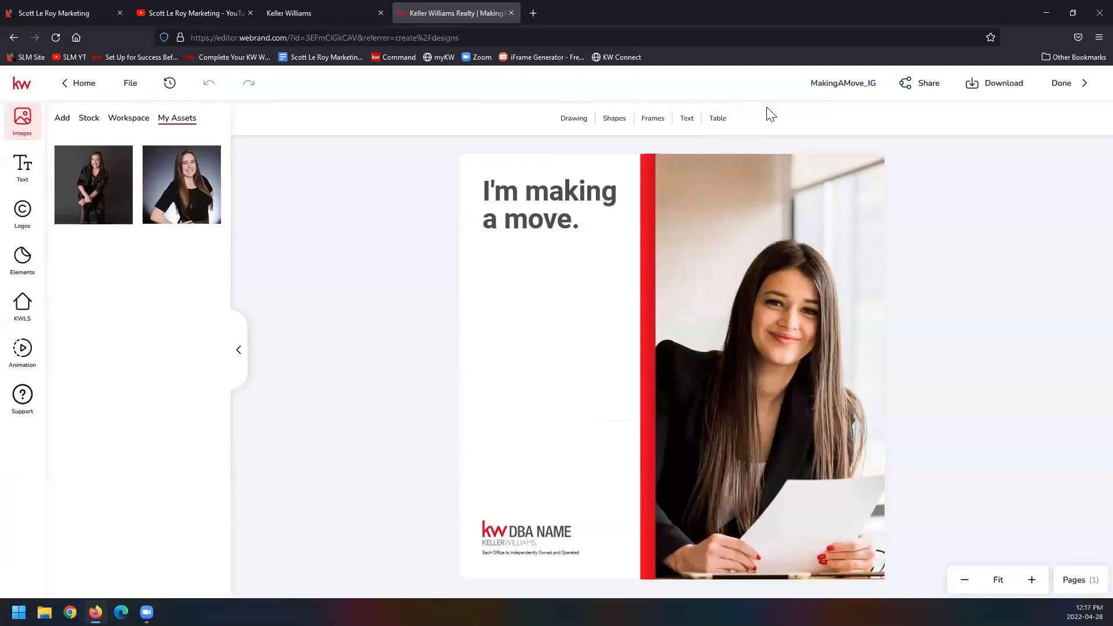
Step: Add the prefix "New to KW JS JL OH FS PC 4282" in front of the design's existing name
click(848, 87)
click(849, 87)
text(New to KW)
click(743, 86)
text(JS JL OH FS )
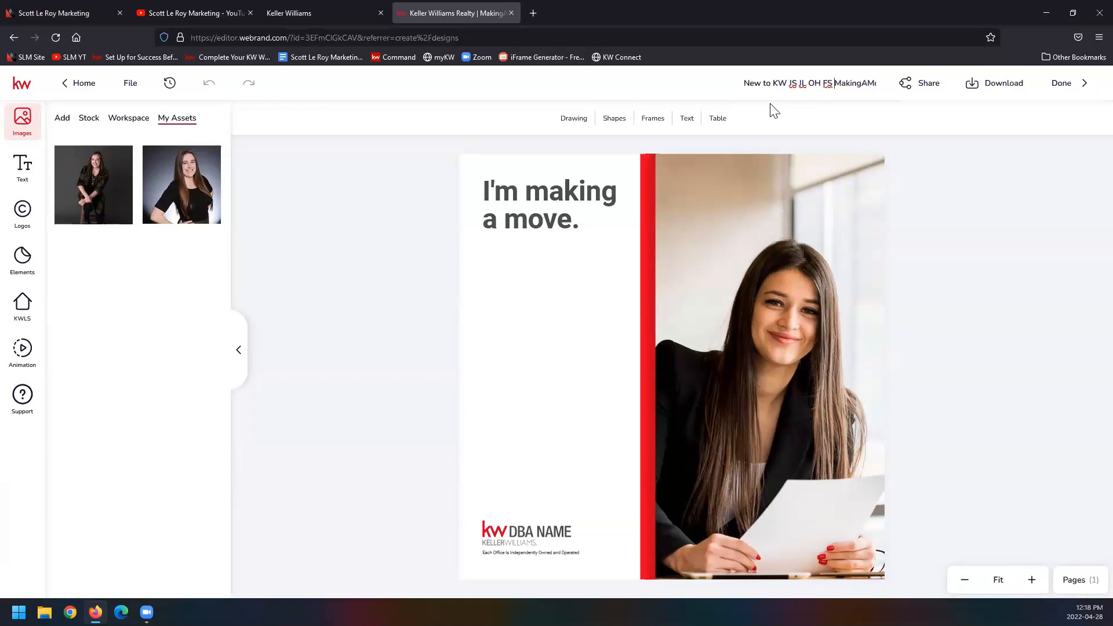
text(PC)
text( 4)
text(282...)
click(612, 86)
Step: Replace the template's photo with the seated full-length portrait from My Assets and reposition it so the person fills the frame
click(747, 278)
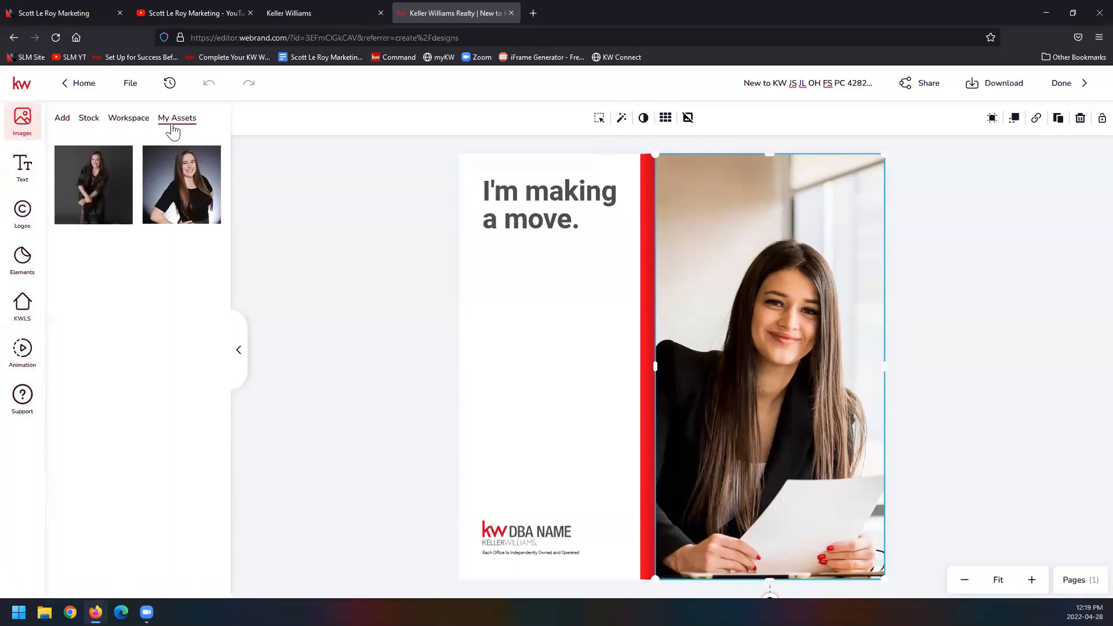
mouse_move(69, 151)
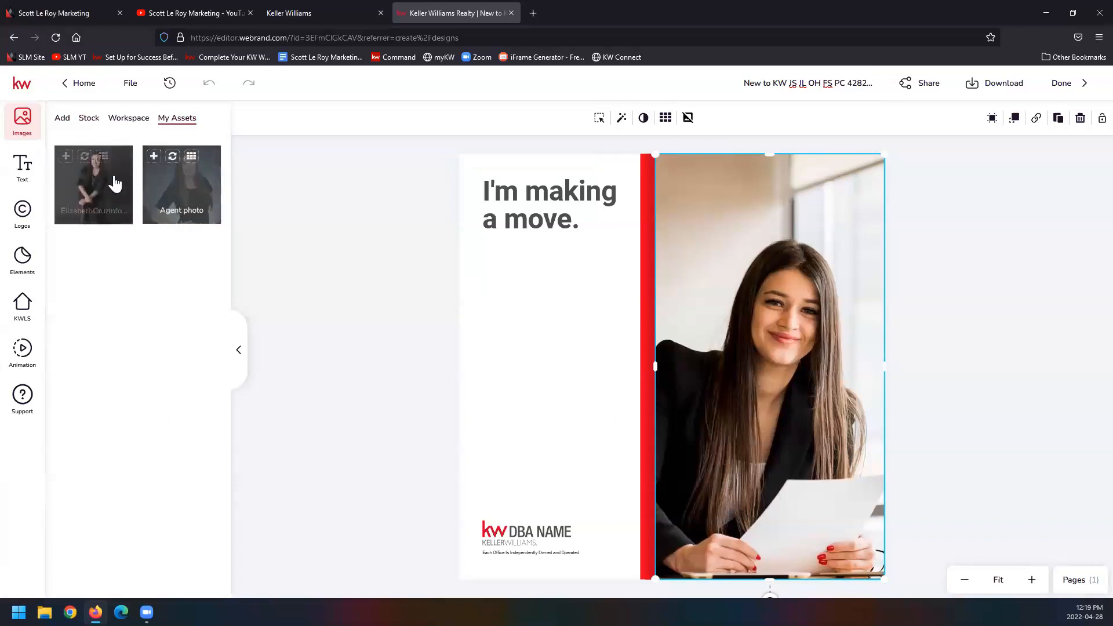
click(84, 158)
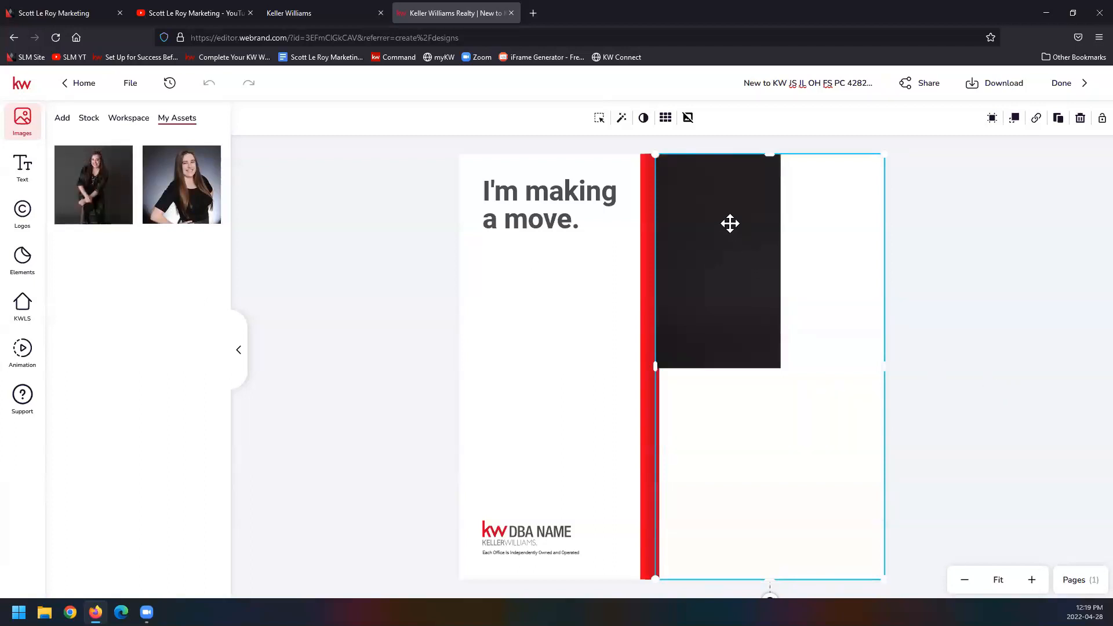
click(600, 123)
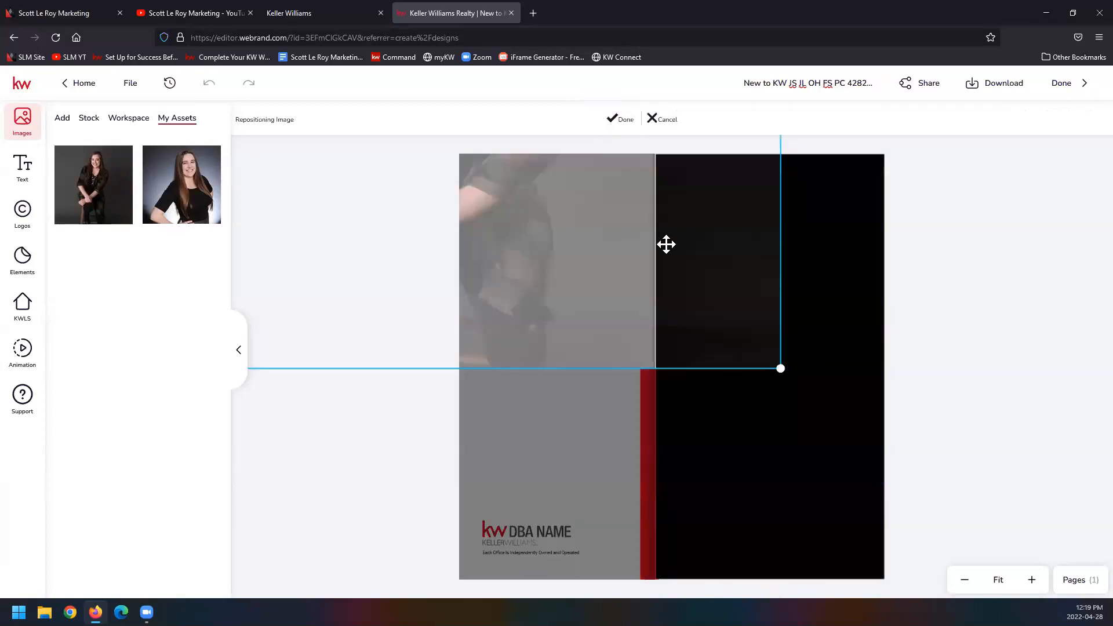
mouse_move(749, 362)
mouse_down()
mouse_move(763, 350)
mouse_move(752, 348)
mouse_up()
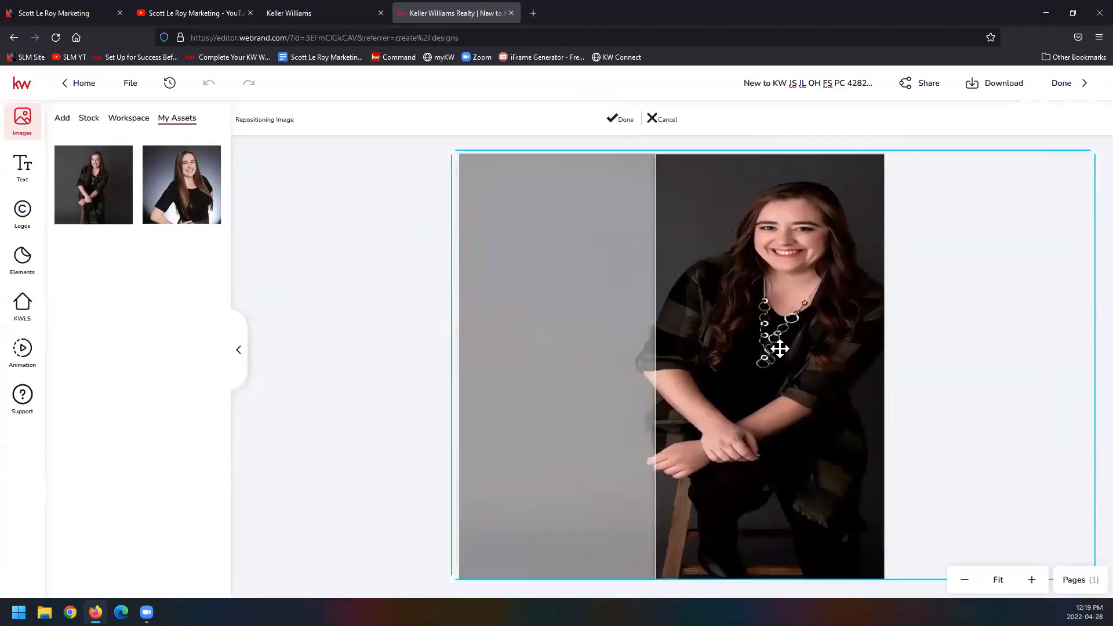
click(624, 122)
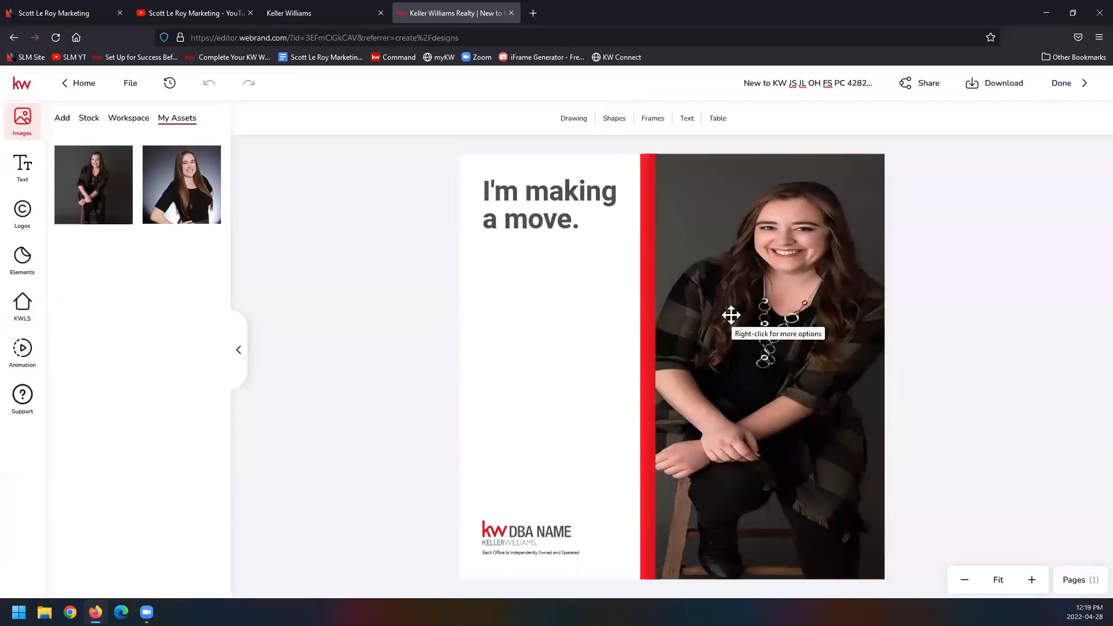
Step: Delete the portrait from the design along with its leftover image placeholder
click(742, 293)
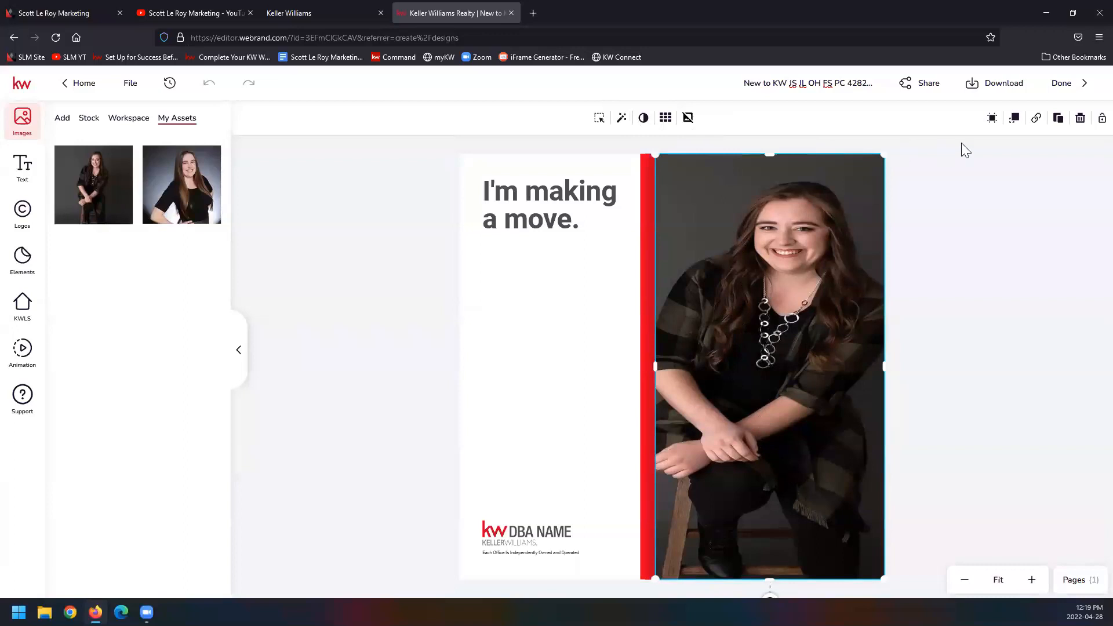
click(1081, 119)
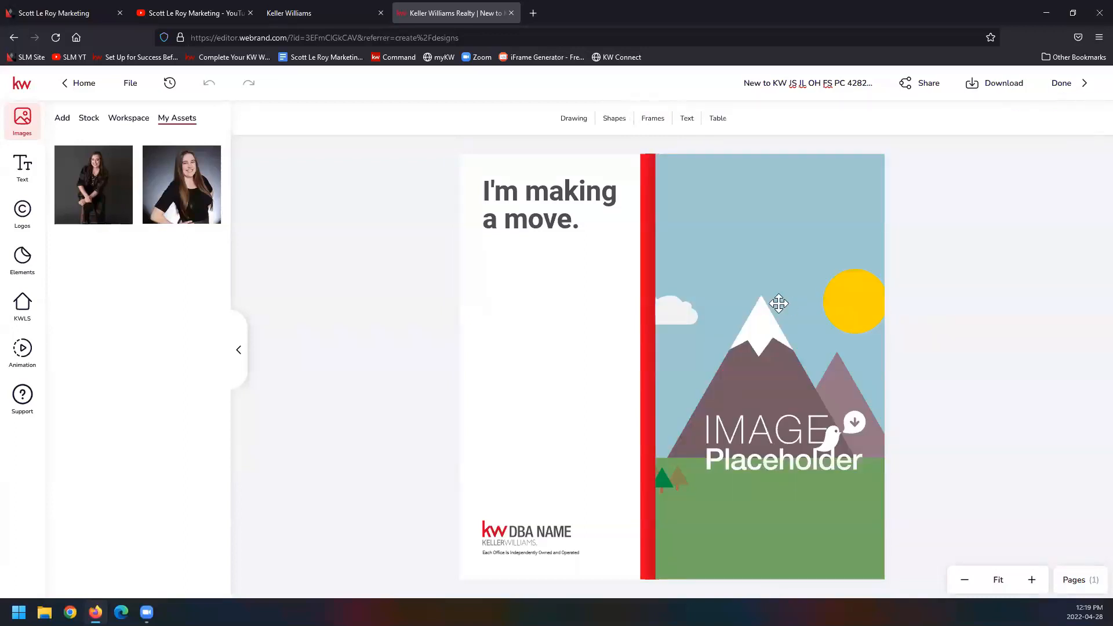
click(779, 303)
click(1080, 118)
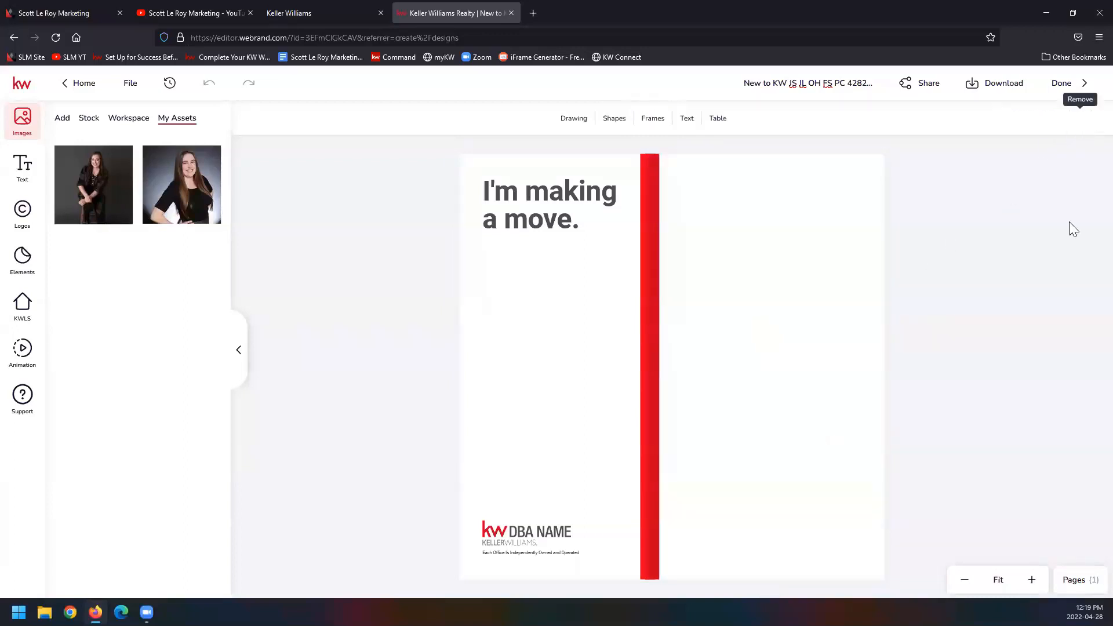
Step: Place the seated portrait from My Assets over the red stripe and enlarge it to cover the page's full height
drag(71, 174, 620, 367)
drag(732, 373, 726, 292)
drag(780, 335, 746, 271)
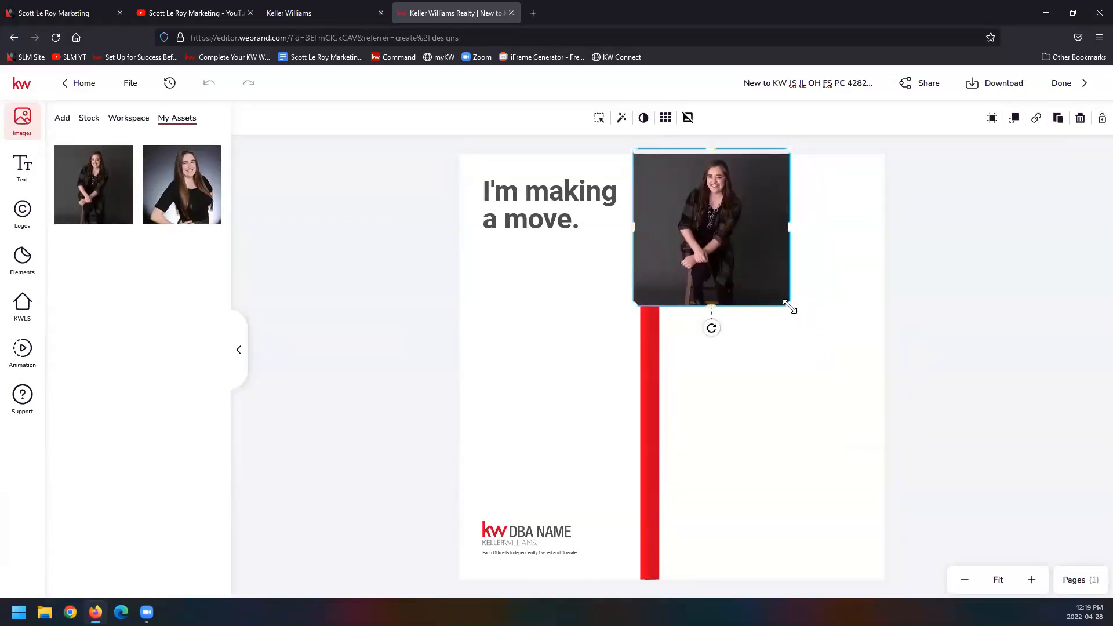
drag(789, 306, 933, 600)
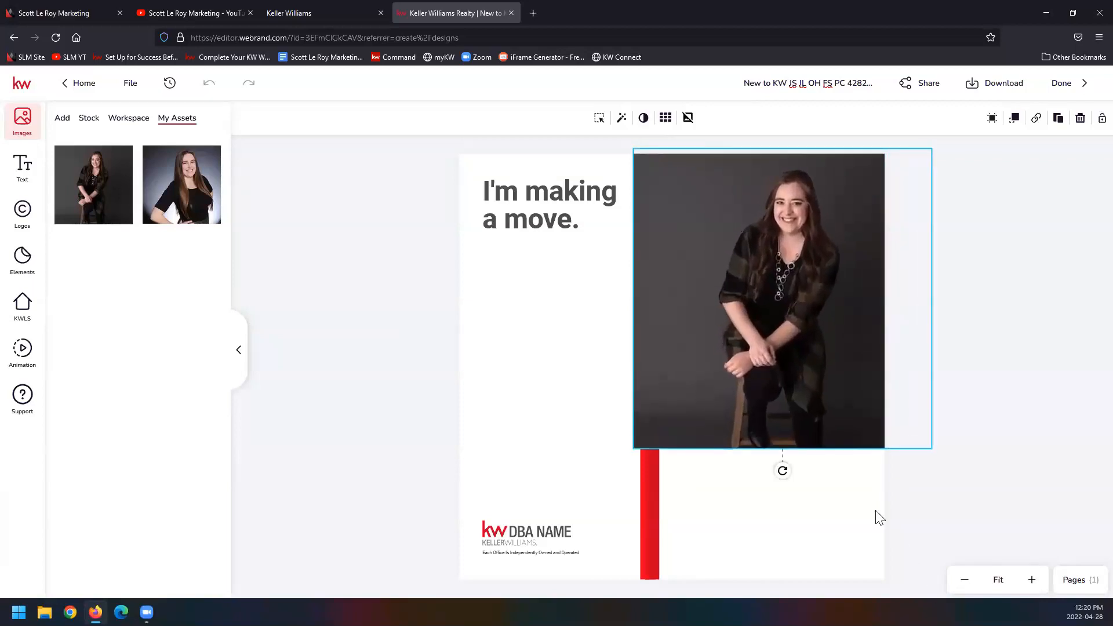
drag(635, 449, 499, 583)
drag(703, 489, 778, 487)
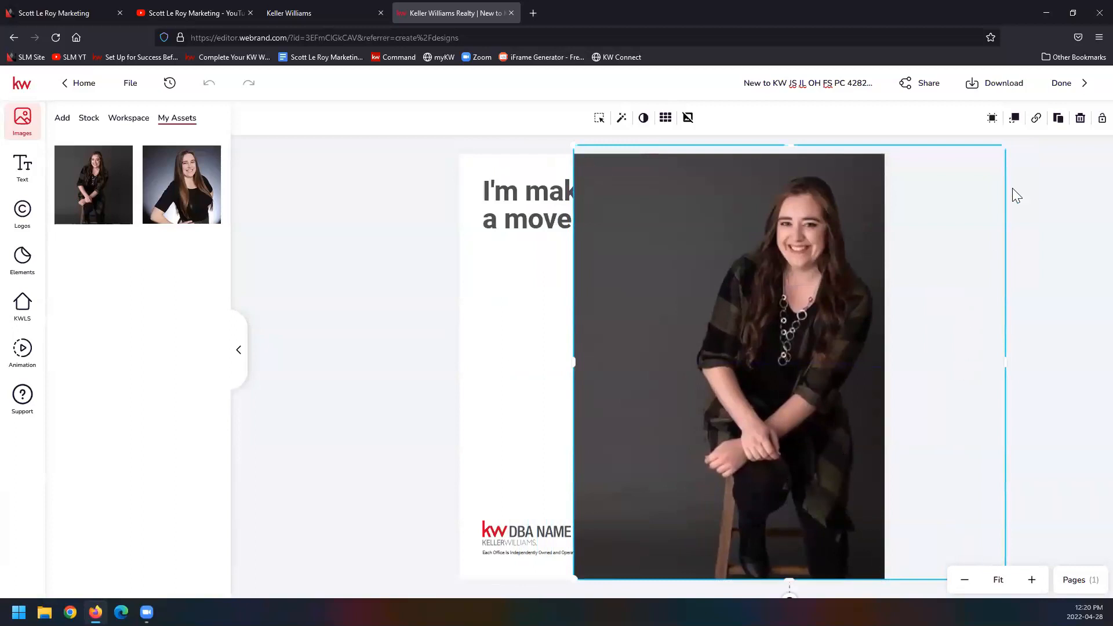
Step: Check the photo's filter presets without applying any, and remove the image background
click(622, 118)
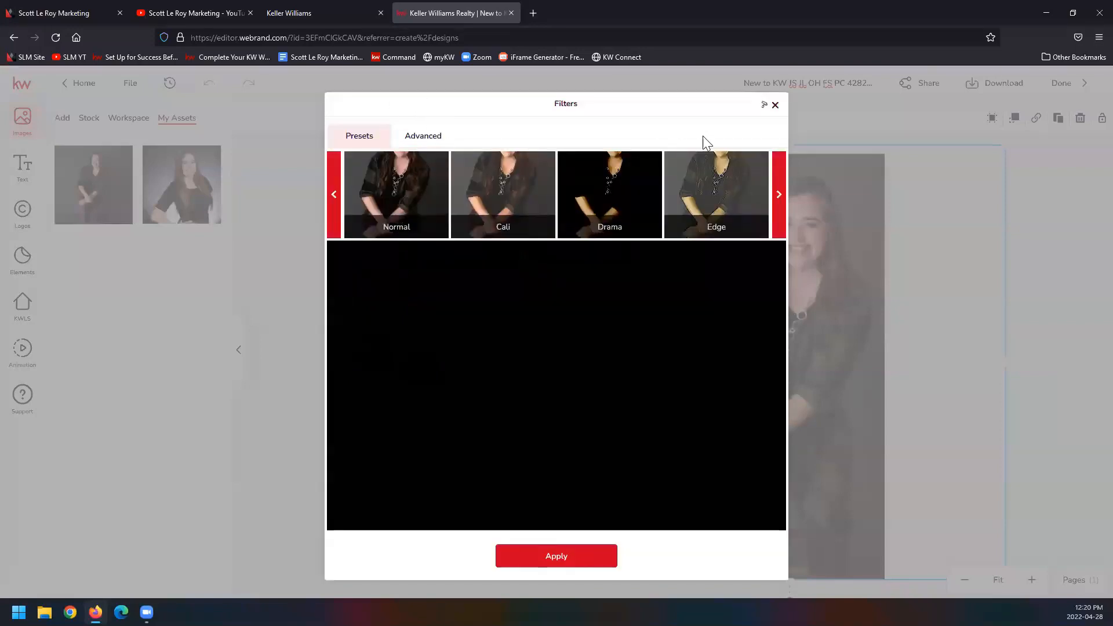
click(775, 105)
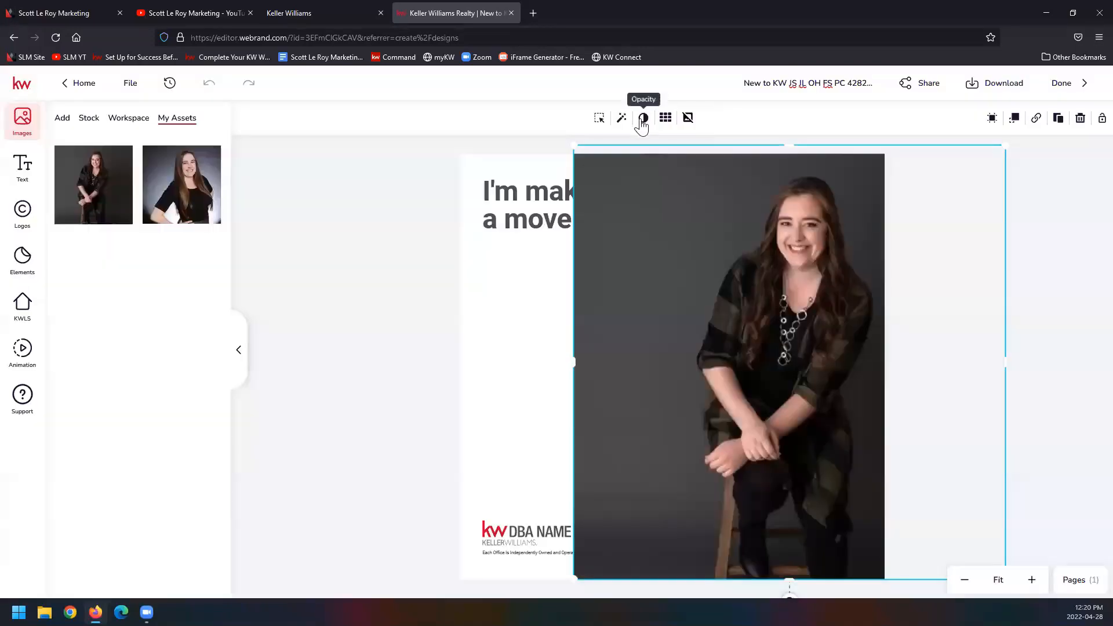
click(688, 119)
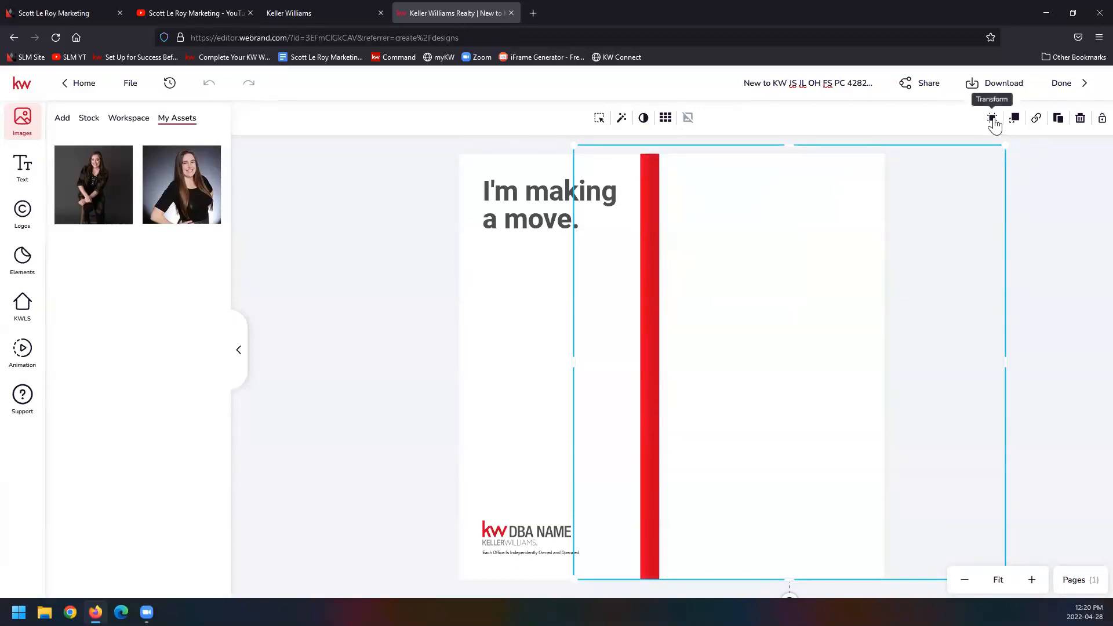
Step: Check the photo's layer order options, and delete the background-removed photo together with its placeholder
click(1015, 119)
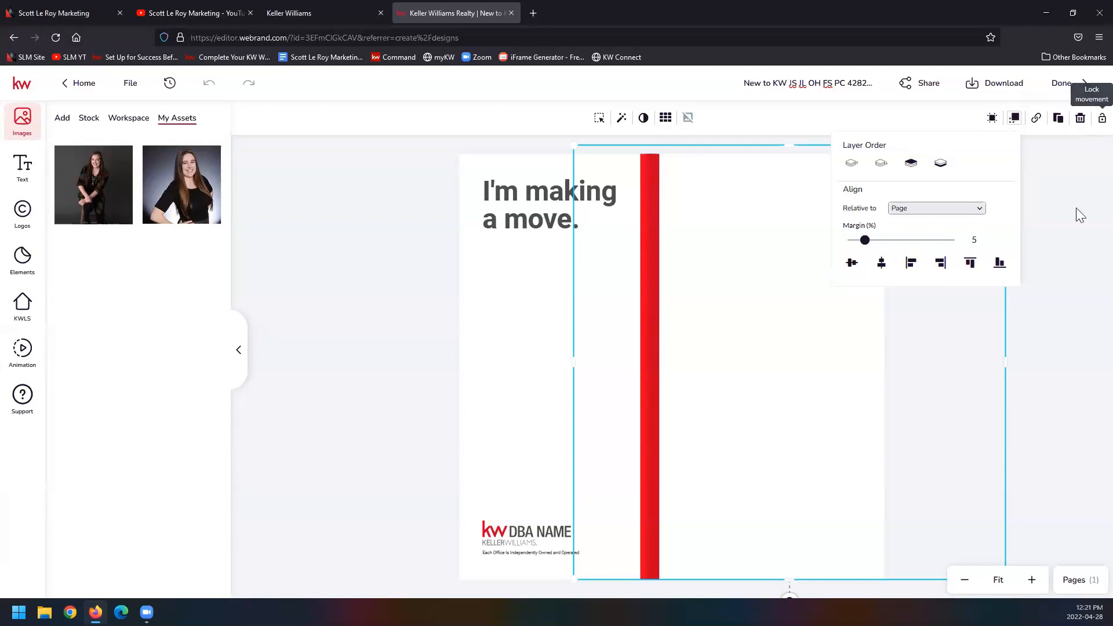
click(1080, 119)
click(767, 259)
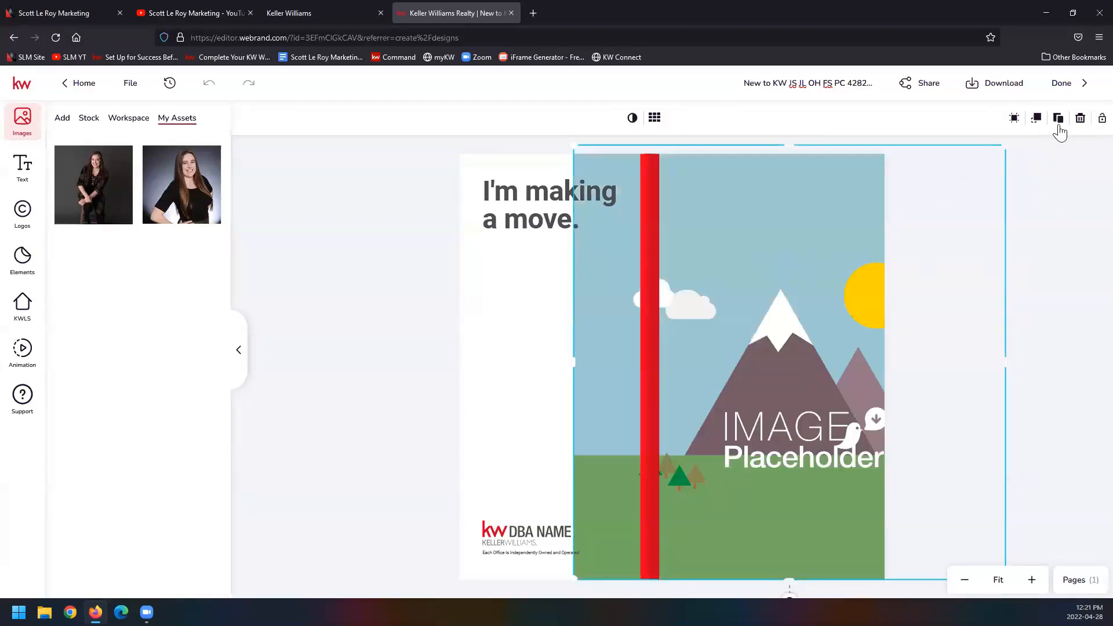
click(1085, 143)
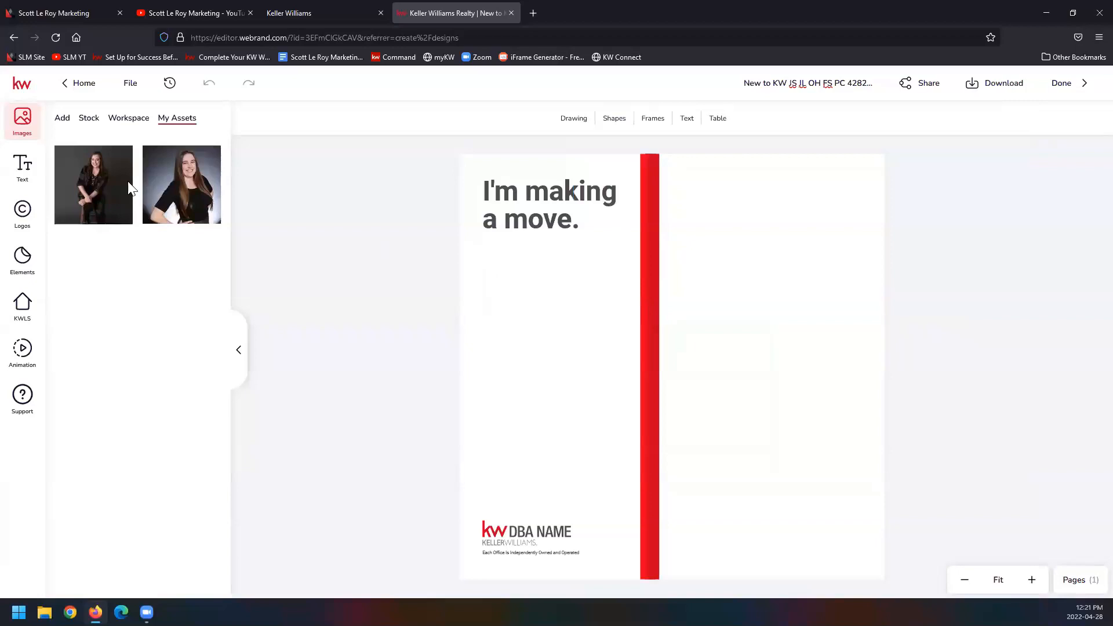
Step: Add the seated portrait from My Assets again and enlarge it to full page height beside the heading
mouse_move(87, 181)
click(66, 160)
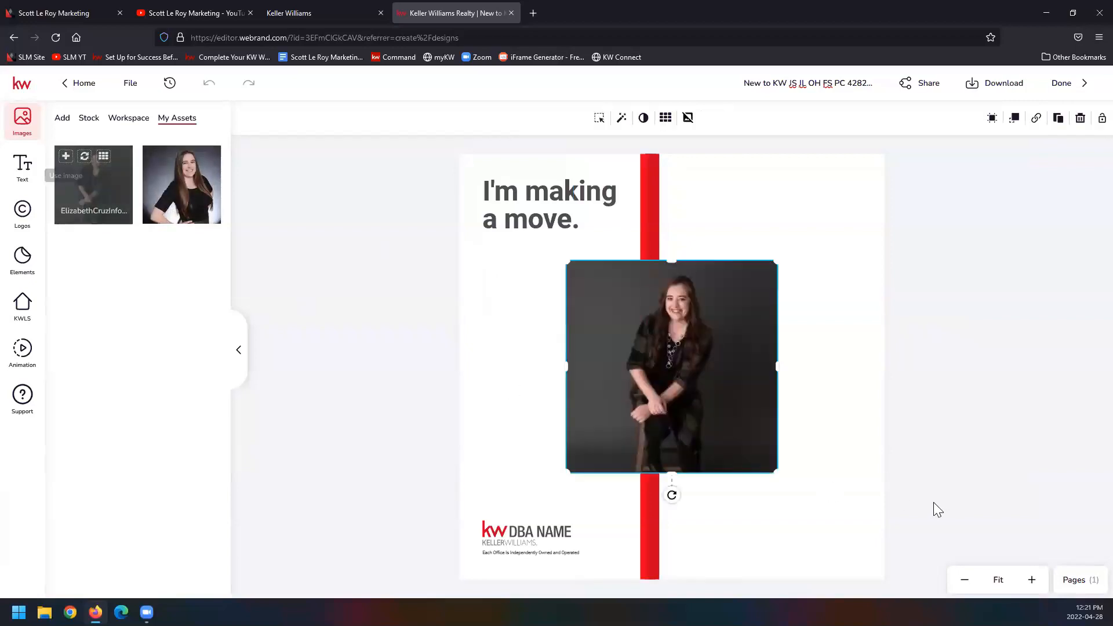
drag(676, 368, 703, 267)
drag(809, 360, 1038, 595)
drag(603, 561, 586, 589)
drag(830, 325, 820, 323)
Step: Move the photo back in the layer order so it sits behind the red stripe
click(1016, 121)
click(940, 166)
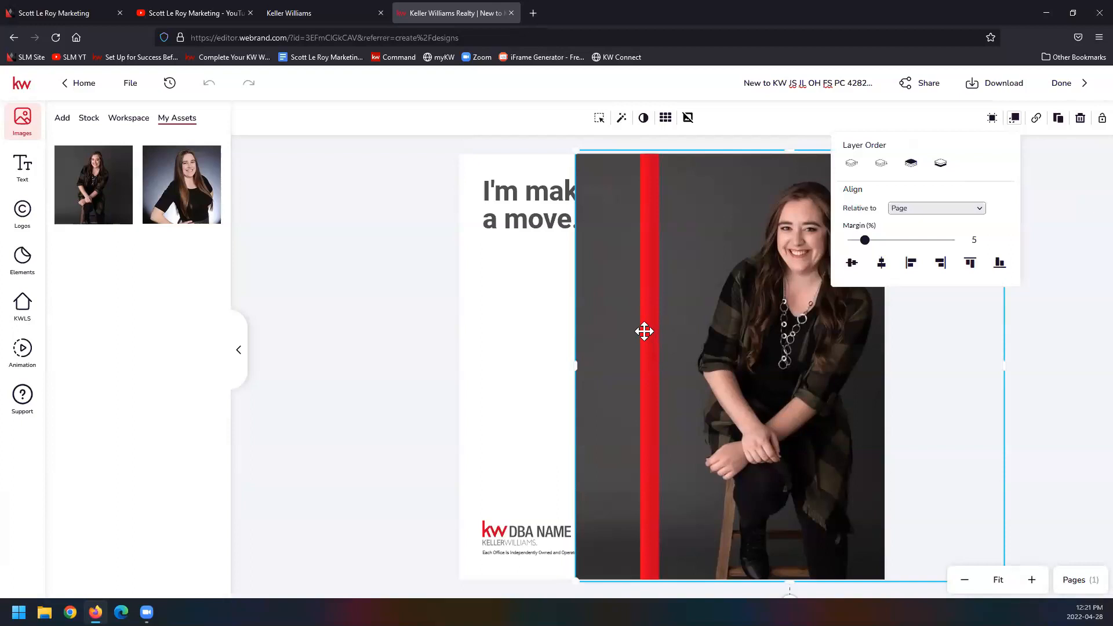
click(1066, 368)
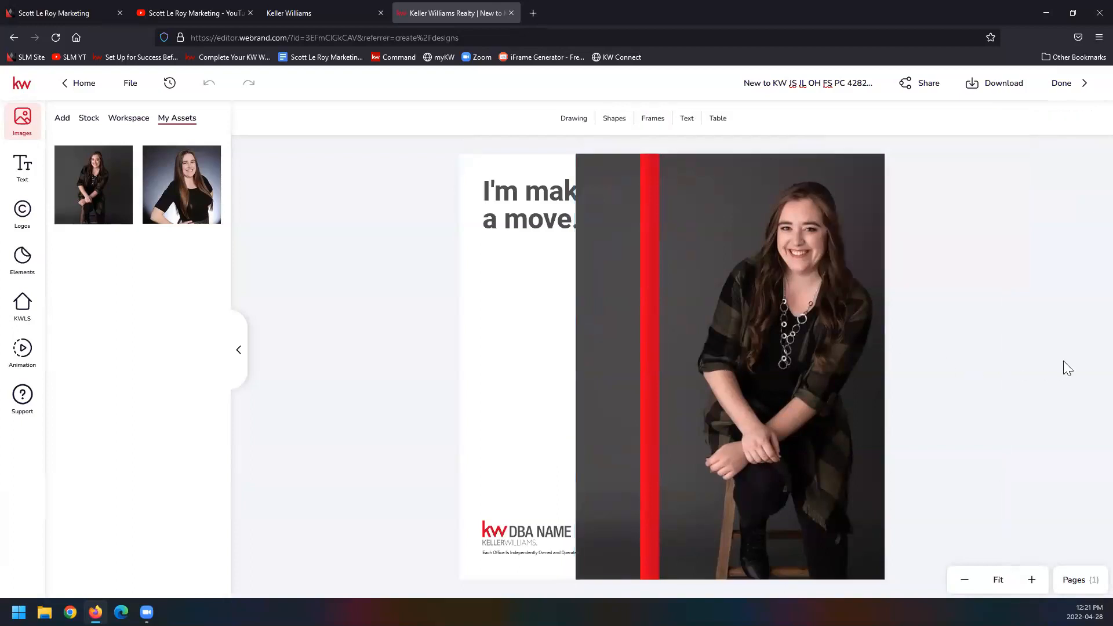
Step: Replace the DBA NAME logo with the red and grey KW Southland Partners logo from My Assets
click(759, 205)
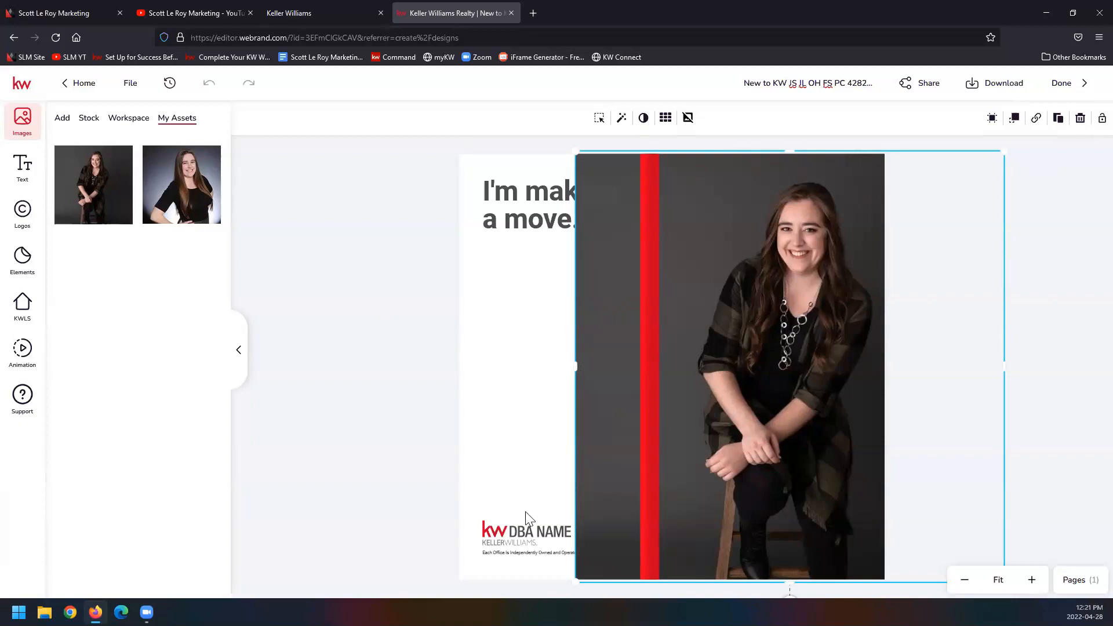
click(530, 531)
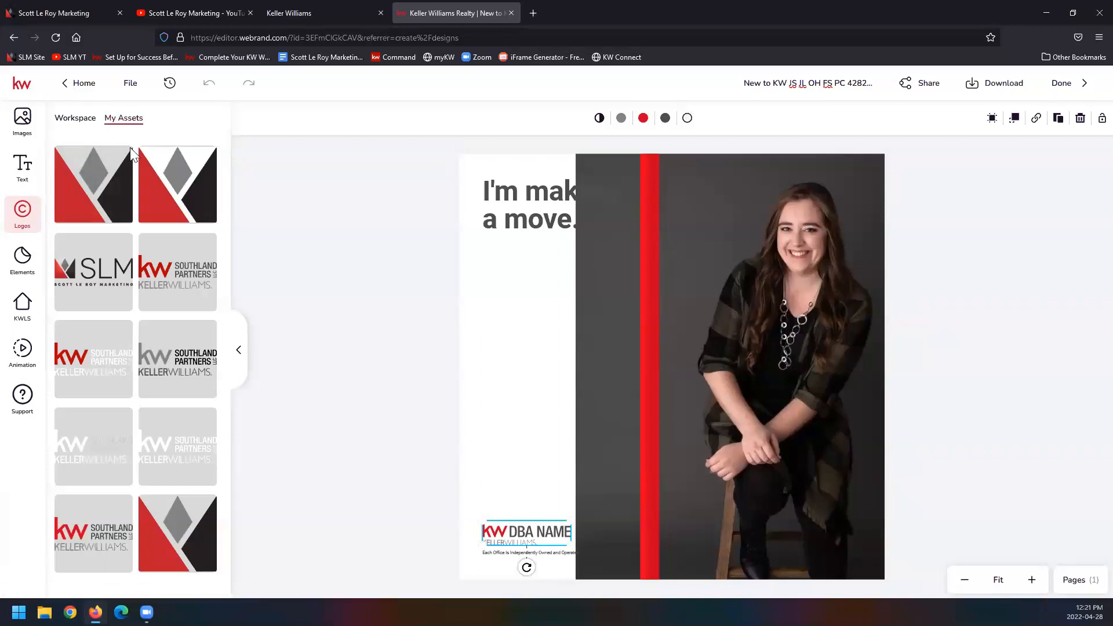
click(187, 264)
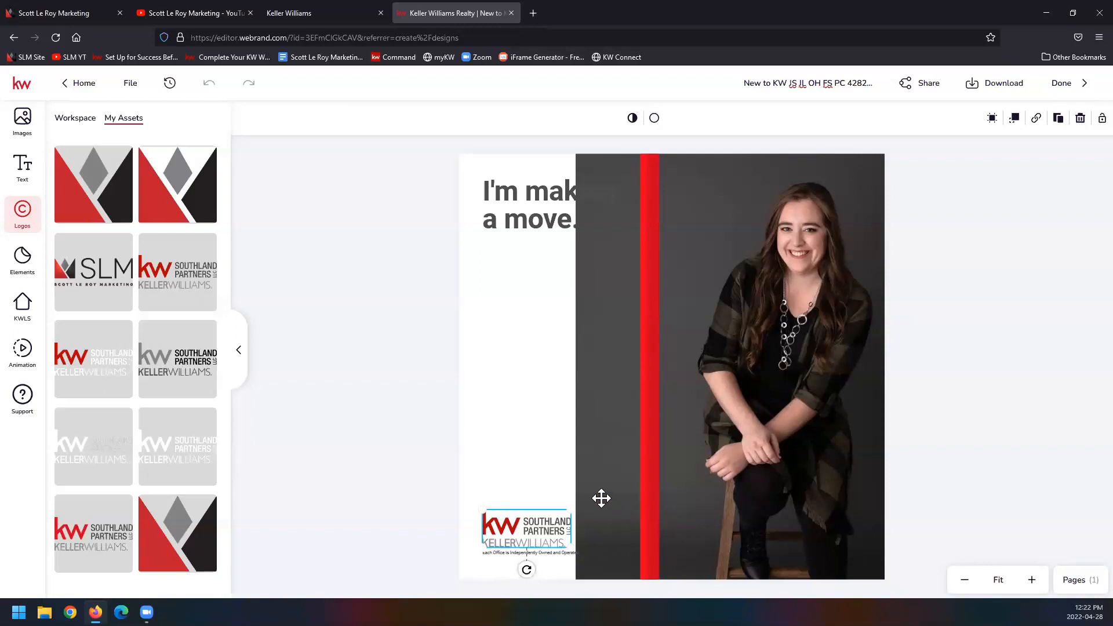
Step: Crop the photo's left edge to the red stripe and shift the image slightly left within its frame
click(577, 380)
drag(574, 366, 656, 377)
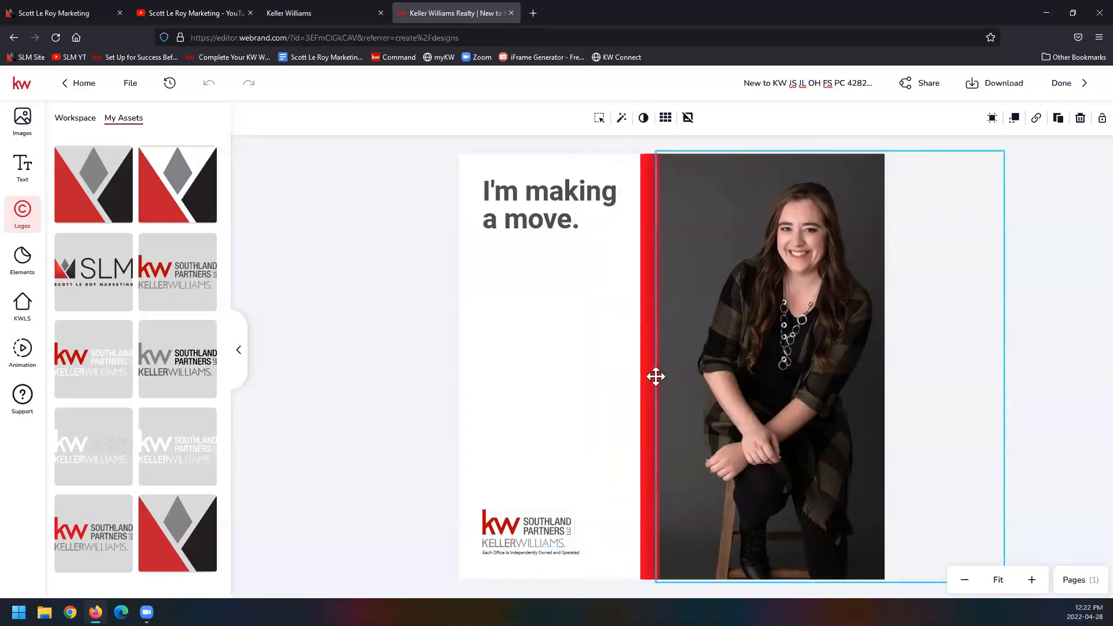
click(386, 352)
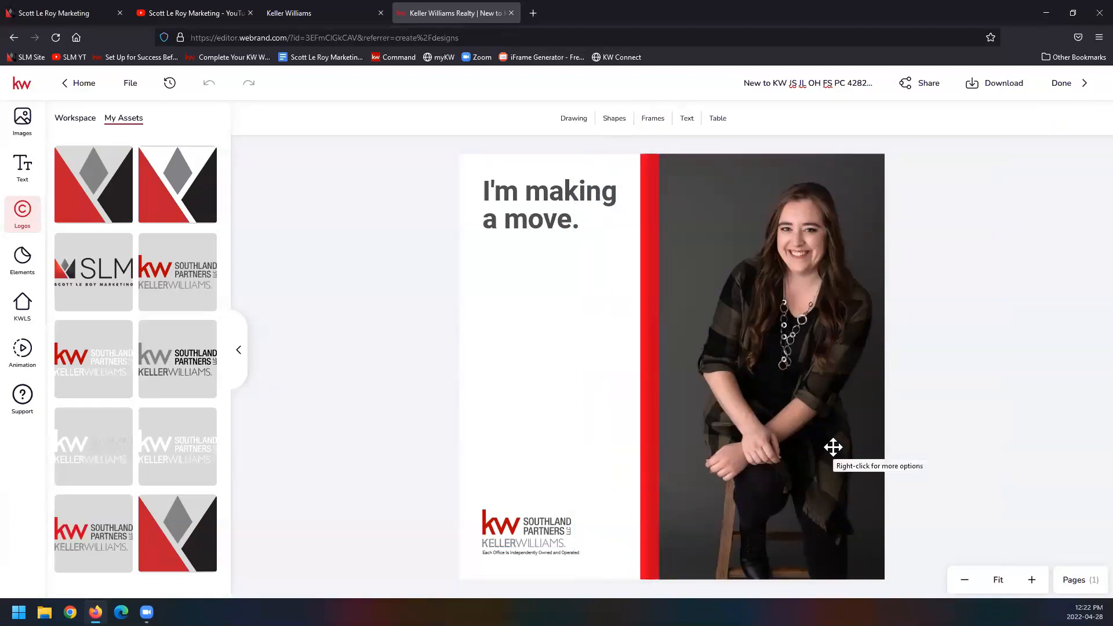
drag(810, 438, 804, 437)
double_click(805, 437)
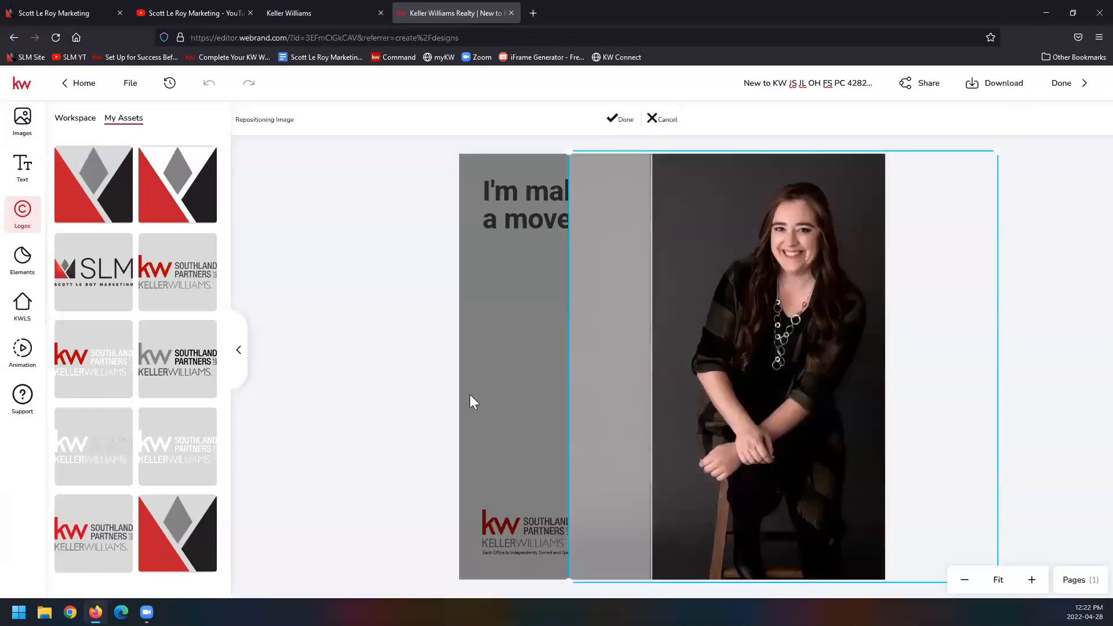
click(625, 119)
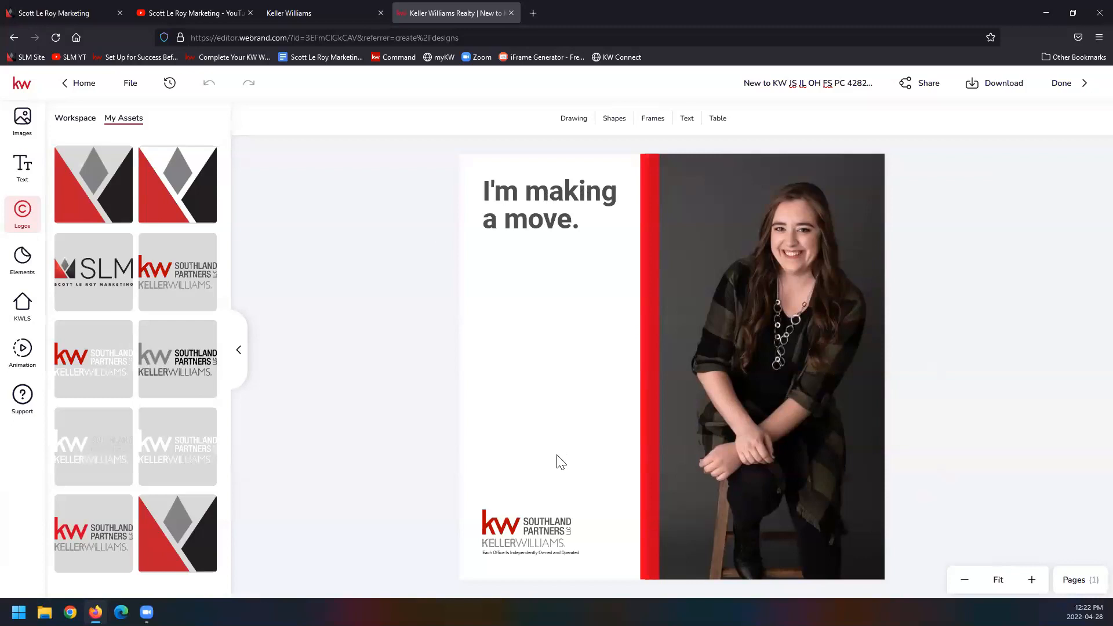
Step: Try the page animations Bounce In, Fade In, Scrapbook B, Rotate In From Screen and Zoom Out
click(35, 361)
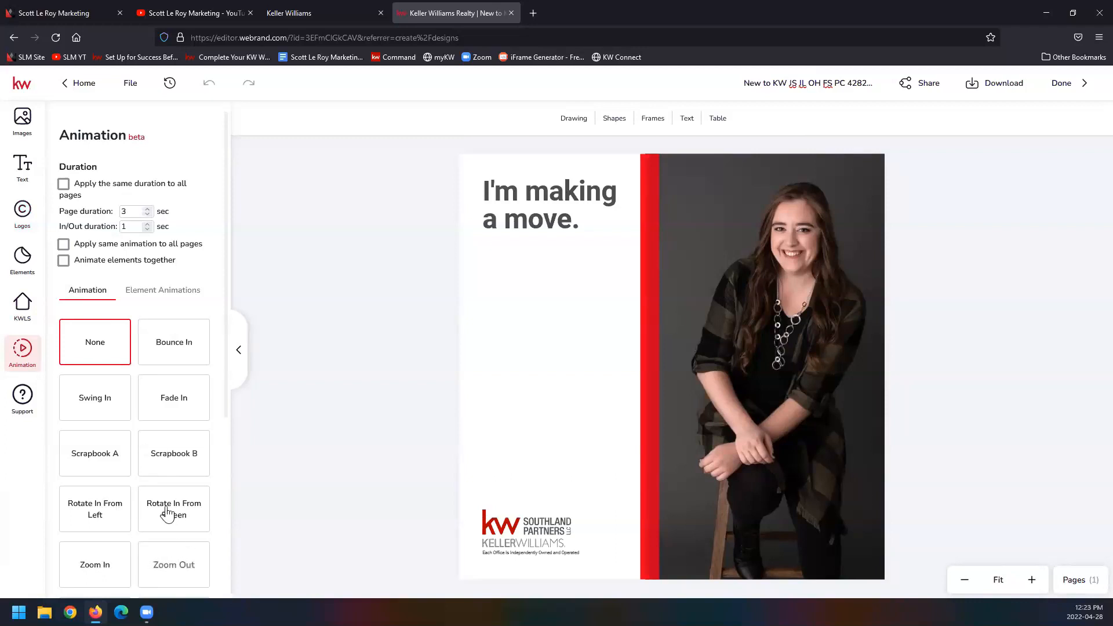
click(182, 359)
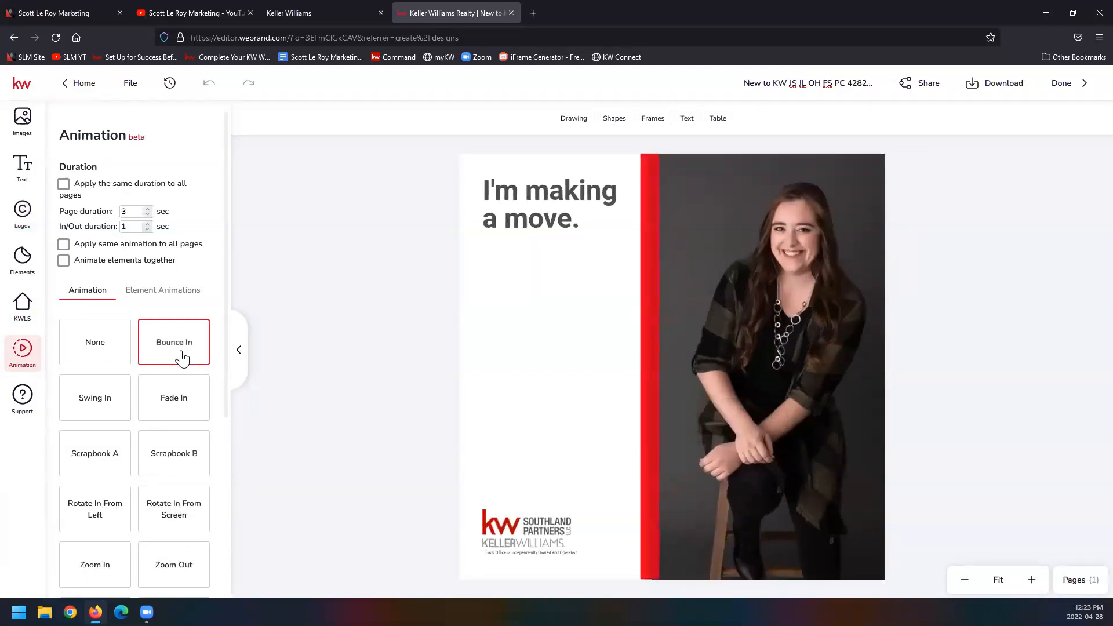
click(194, 398)
click(184, 469)
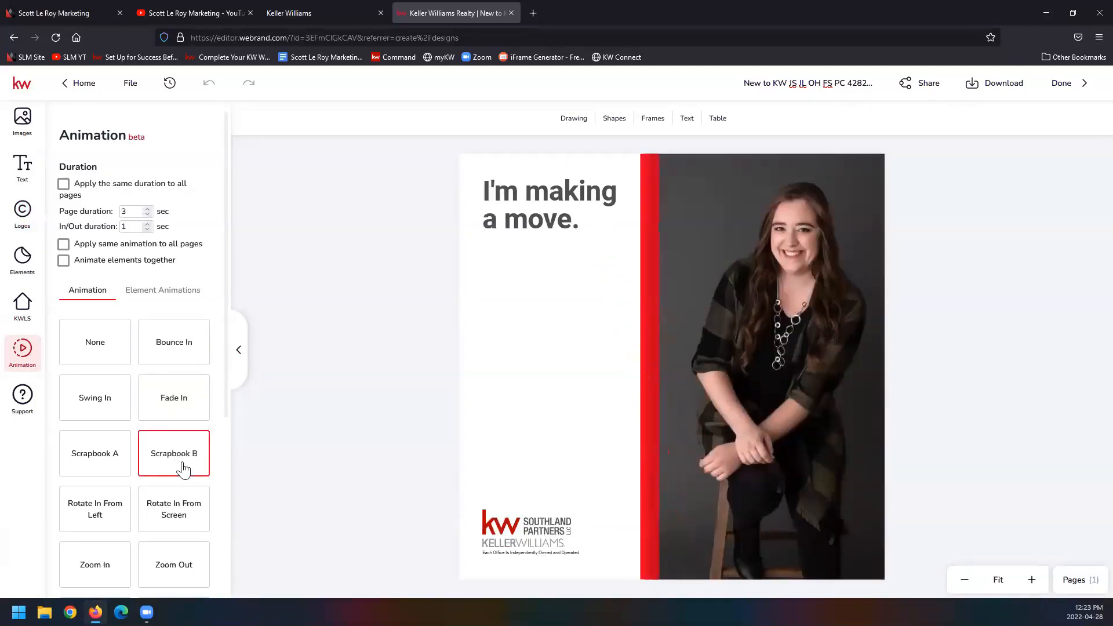
click(168, 513)
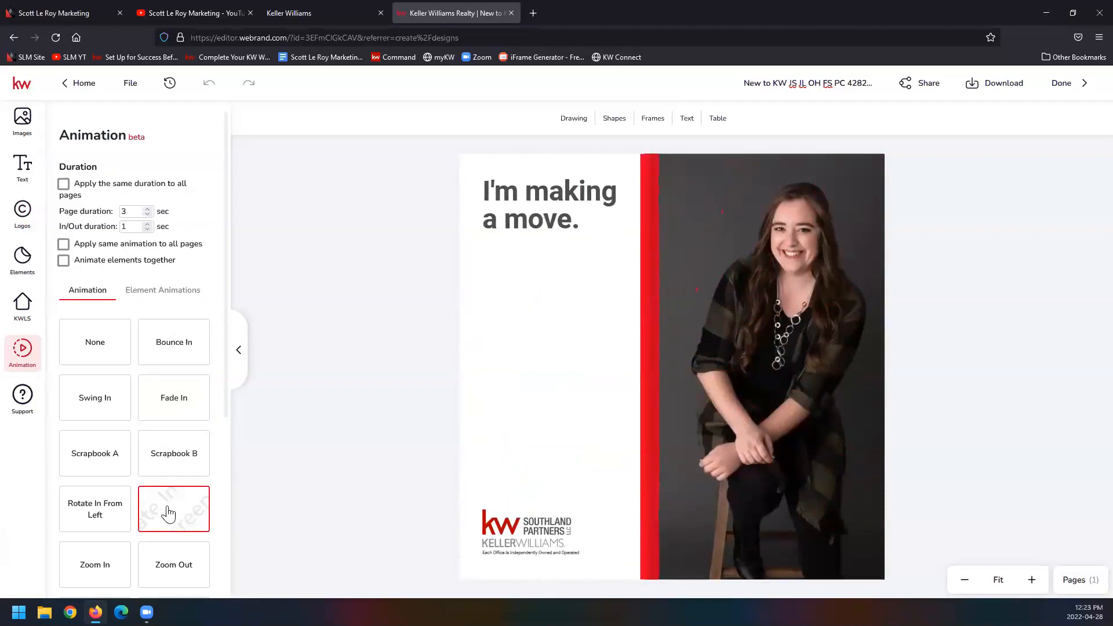
click(171, 567)
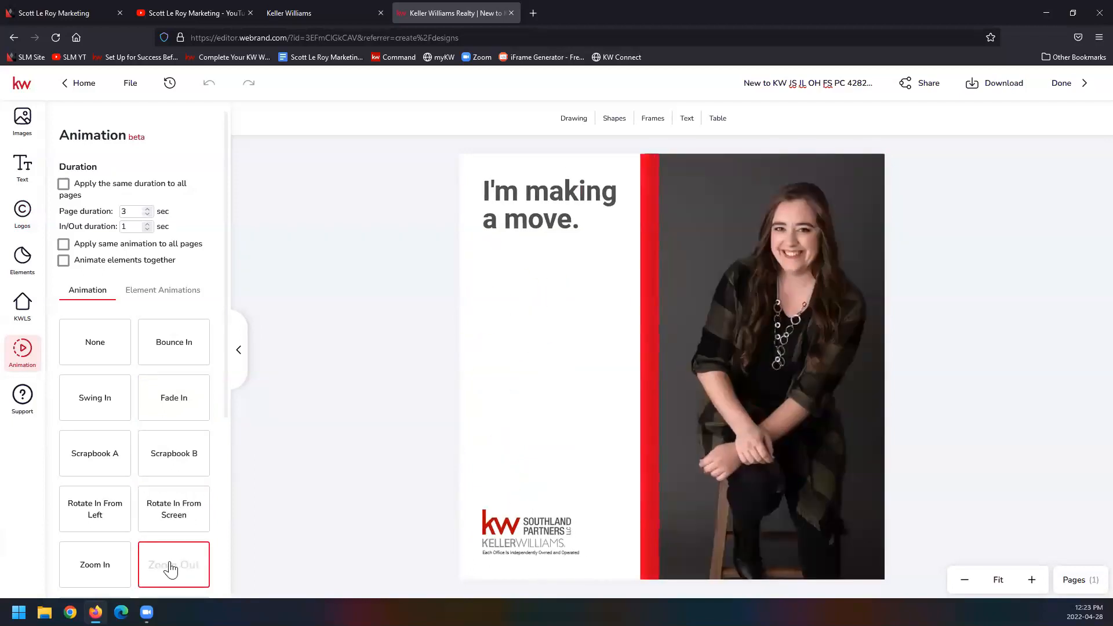
Step: Set the page duration to 5 seconds and choose the Rotate In From Left page animation
click(64, 185)
click(63, 184)
click(148, 208)
click(148, 208)
click(102, 515)
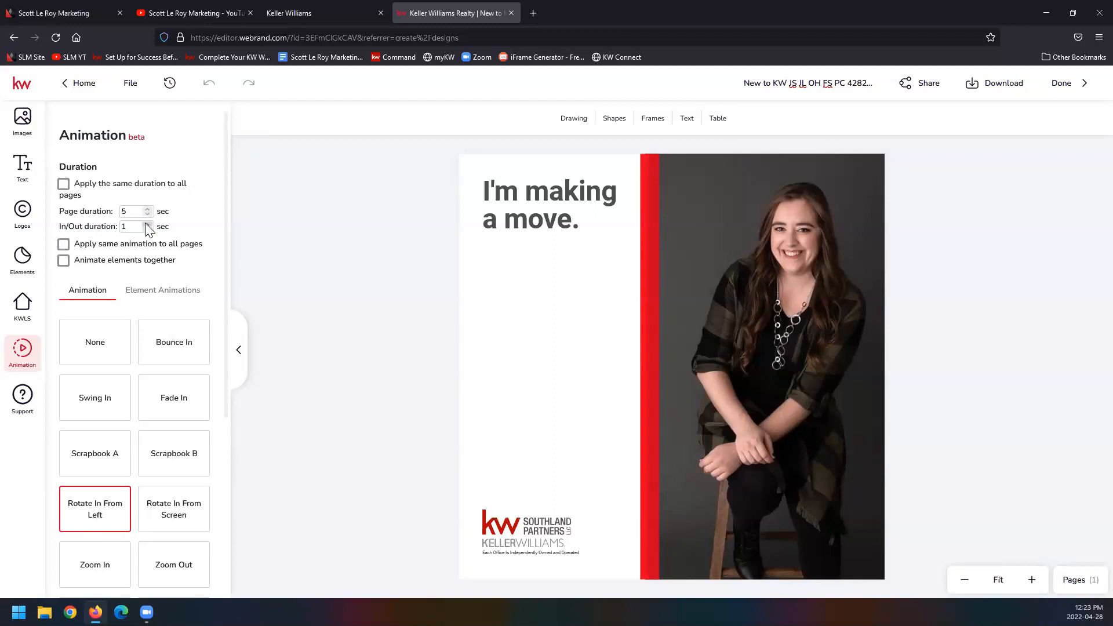
Step: Enable animating the page elements together
click(66, 264)
click(66, 264)
click(64, 262)
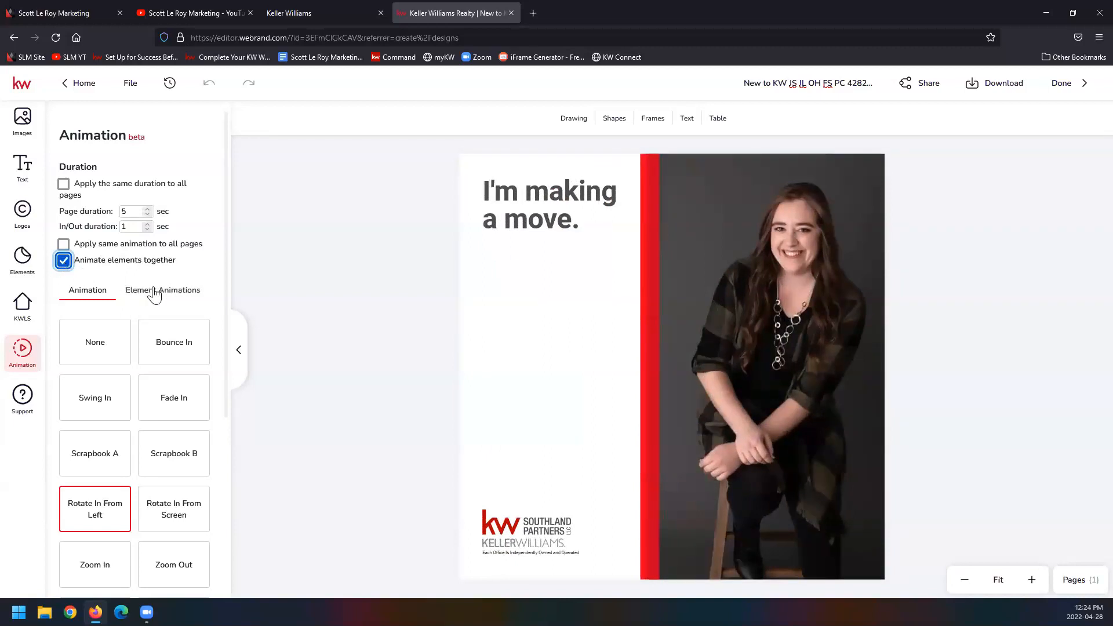
Step: Disable animating the elements together and apply the Bounce In element animation to the "I'm making a move." heading
click(64, 262)
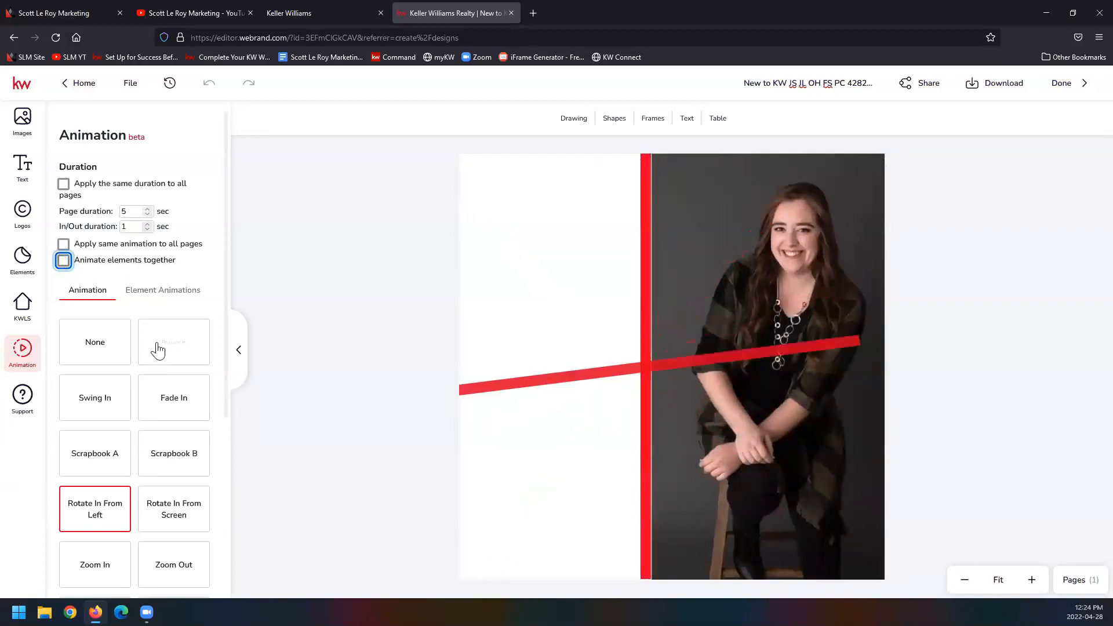
click(166, 298)
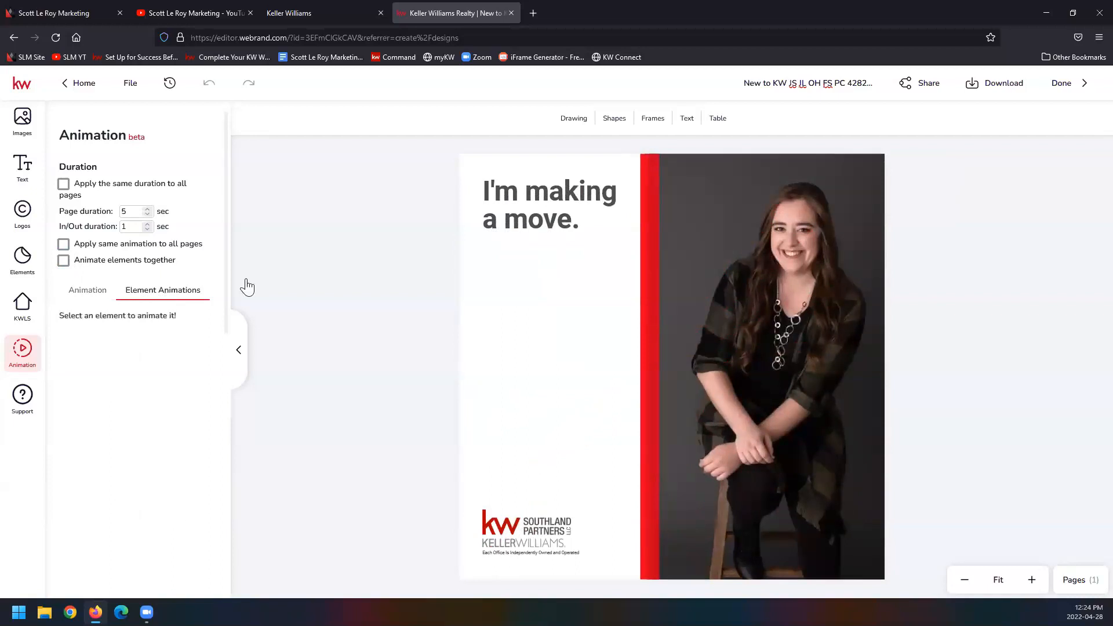
click(528, 196)
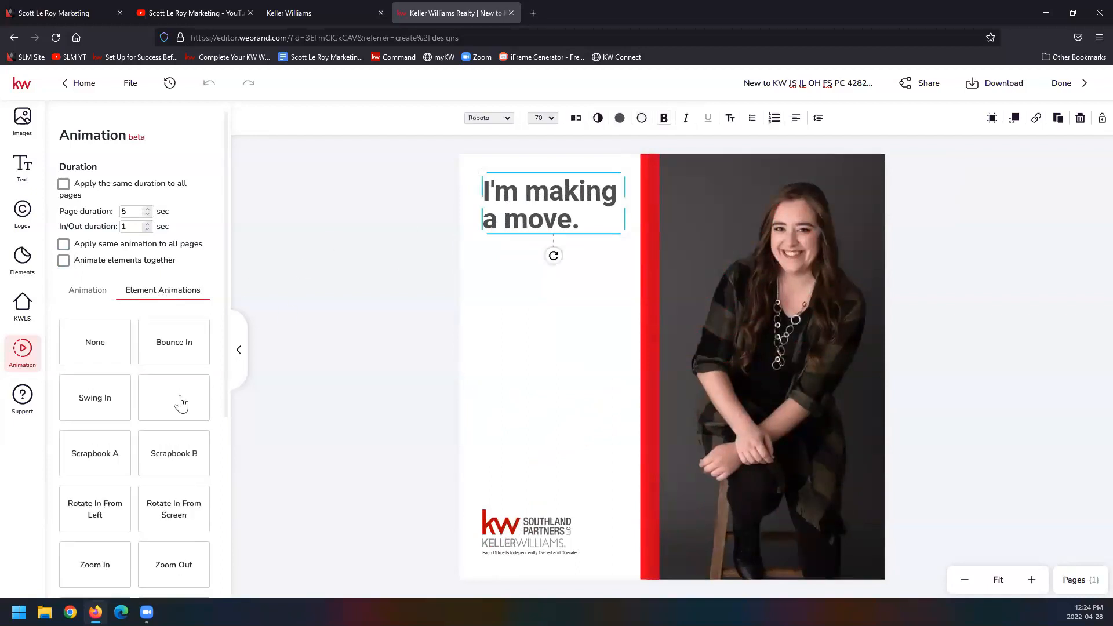
click(169, 343)
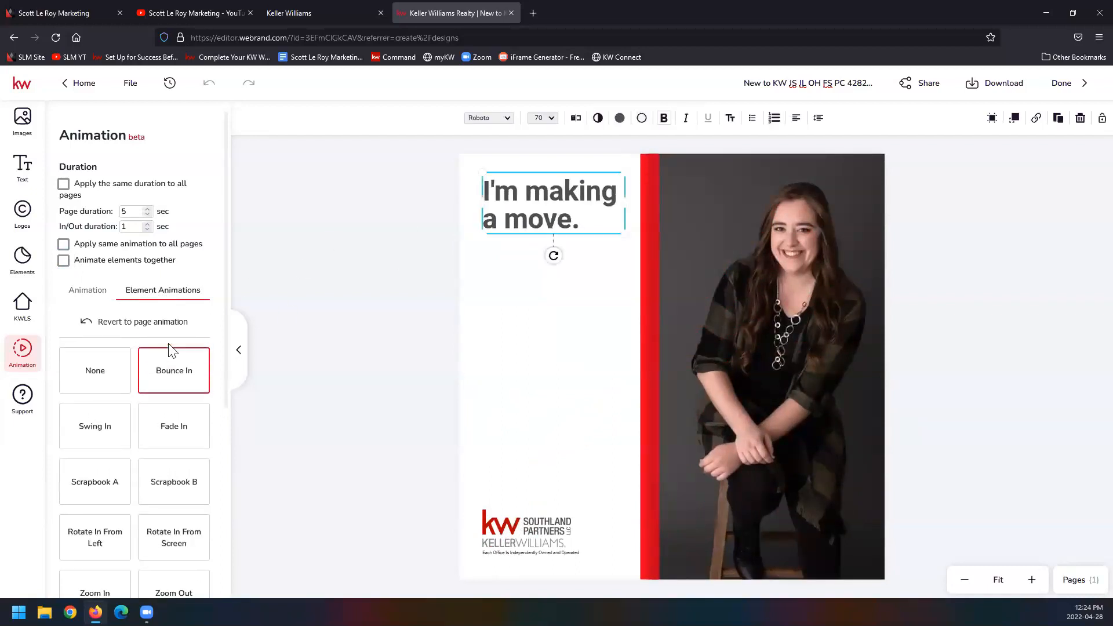
Step: Apply the Swing In element animation to the red stripe and Fade In to the agent's photo
click(644, 215)
click(107, 400)
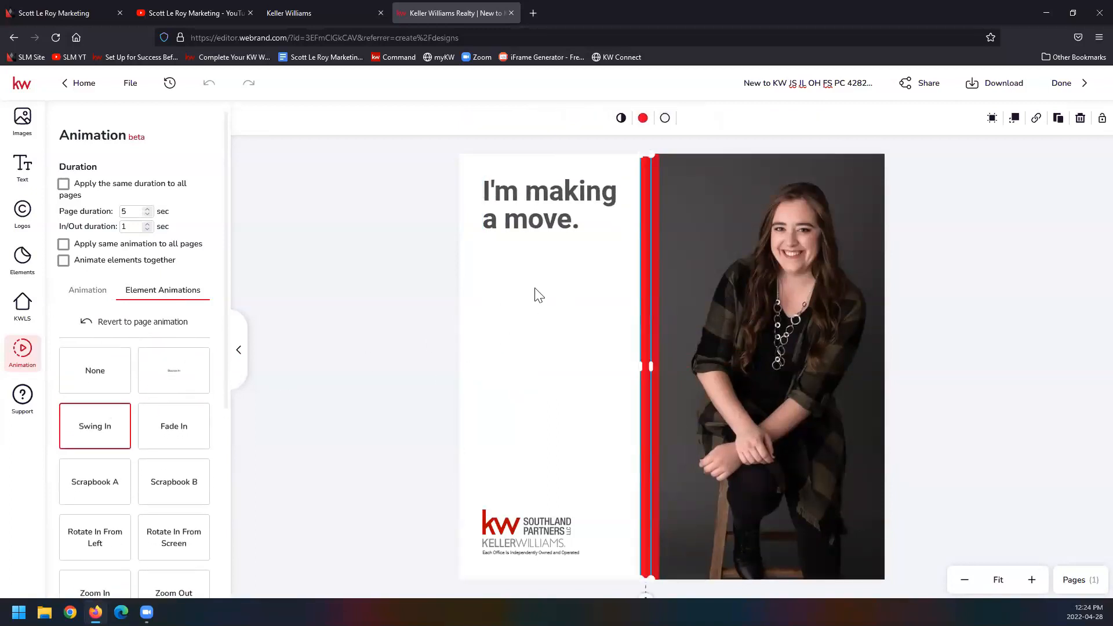
click(730, 223)
click(174, 409)
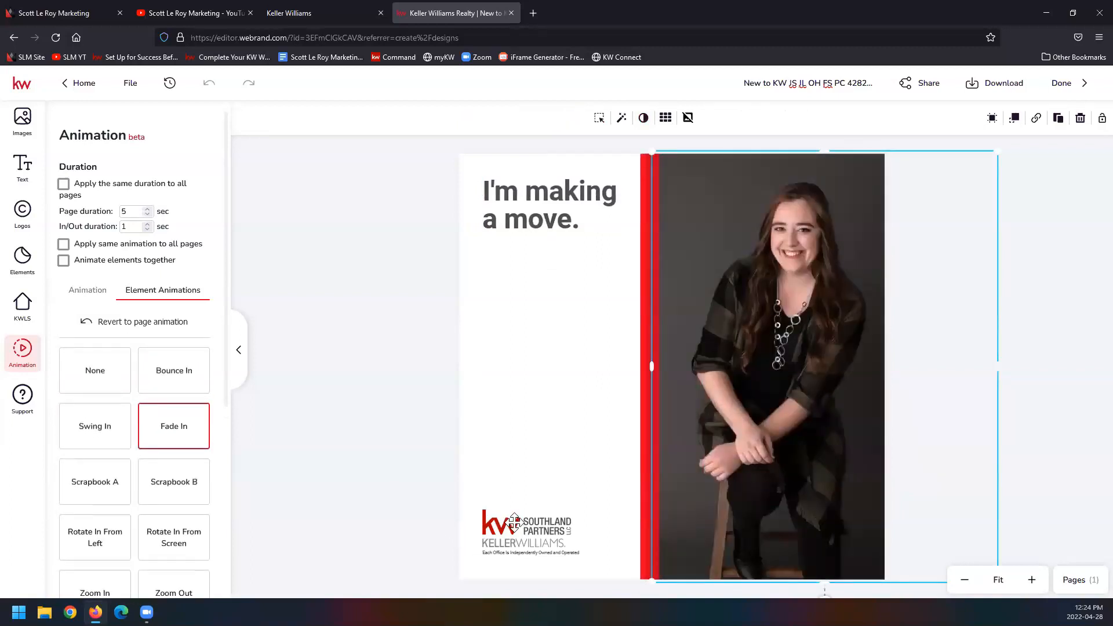
Step: Apply the Scrapbook A element animation to the Southland Partners market center logo
click(514, 522)
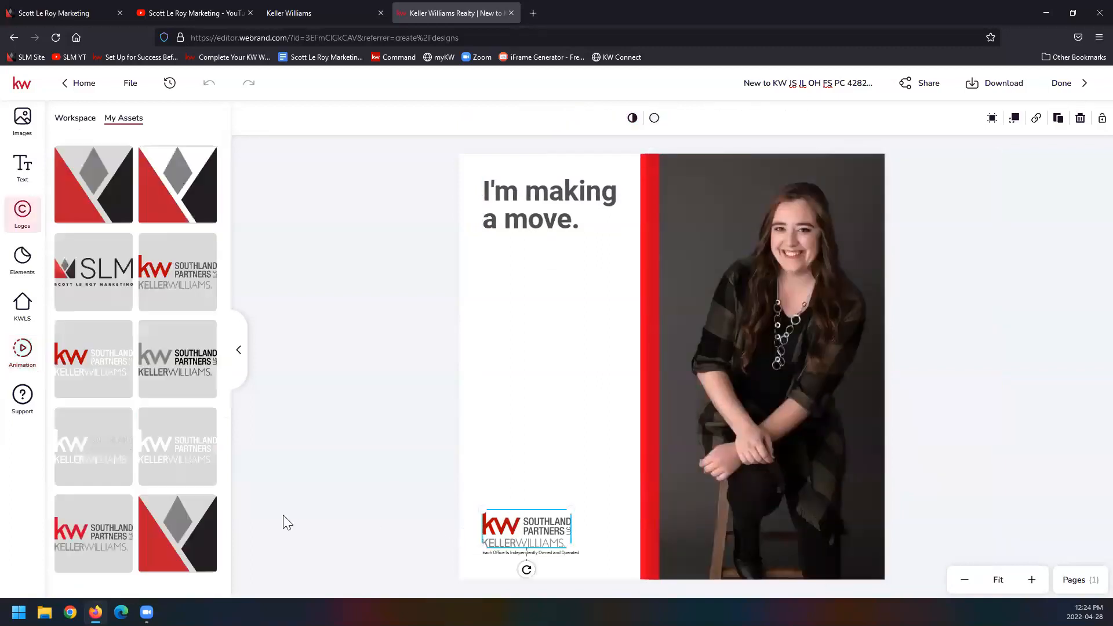
click(28, 368)
click(93, 458)
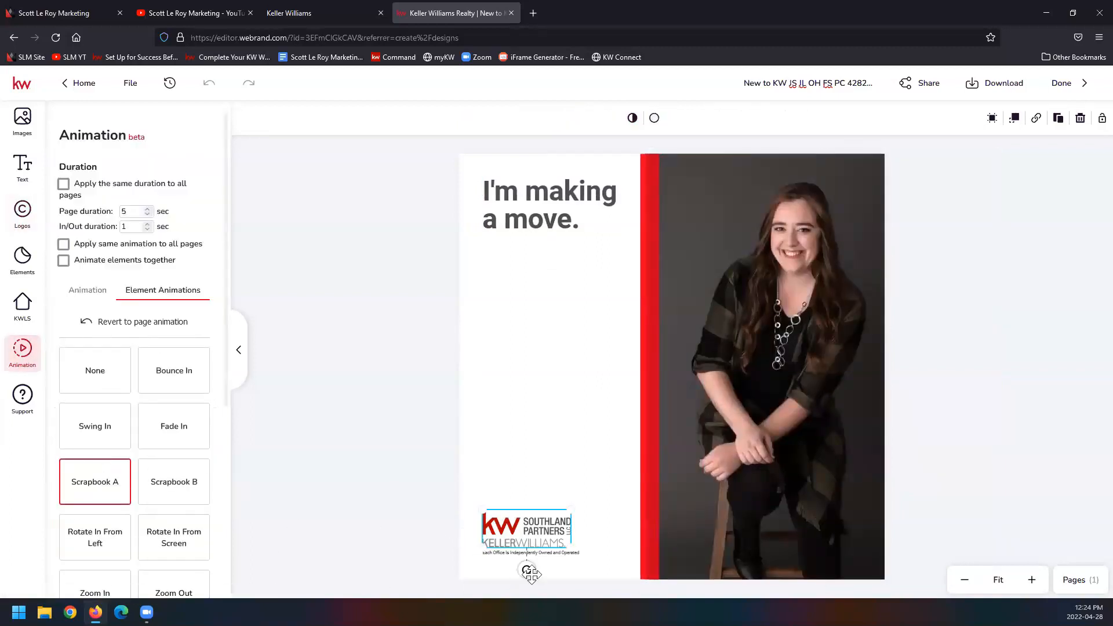
Step: Try the Rotate In From Screen element animation on the disclaimer text below the logo and revert it to the page animation
click(574, 553)
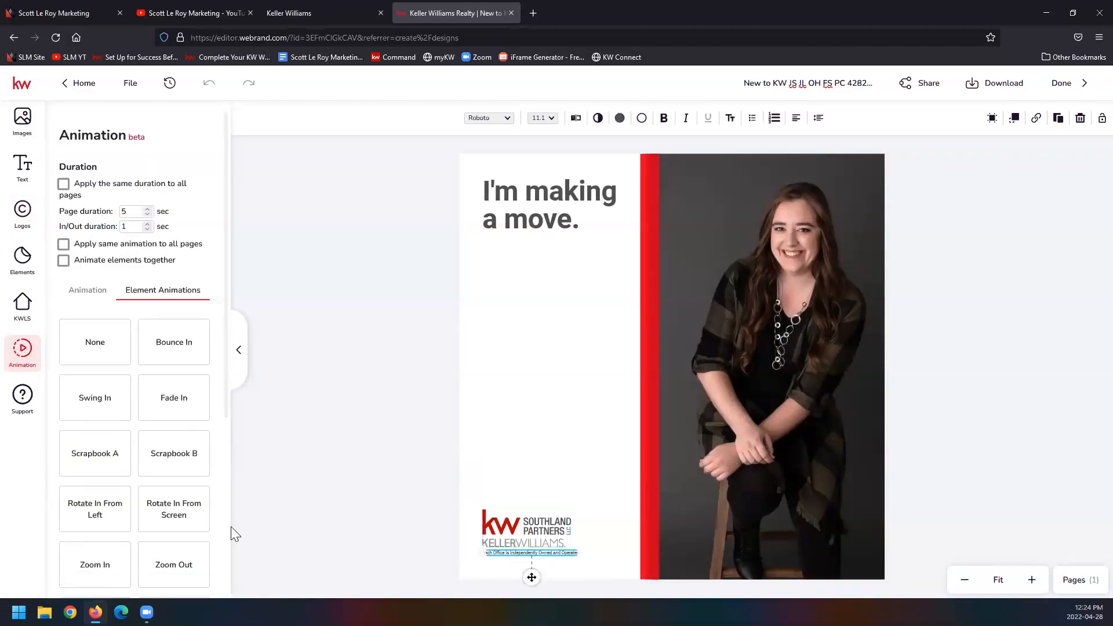
click(186, 511)
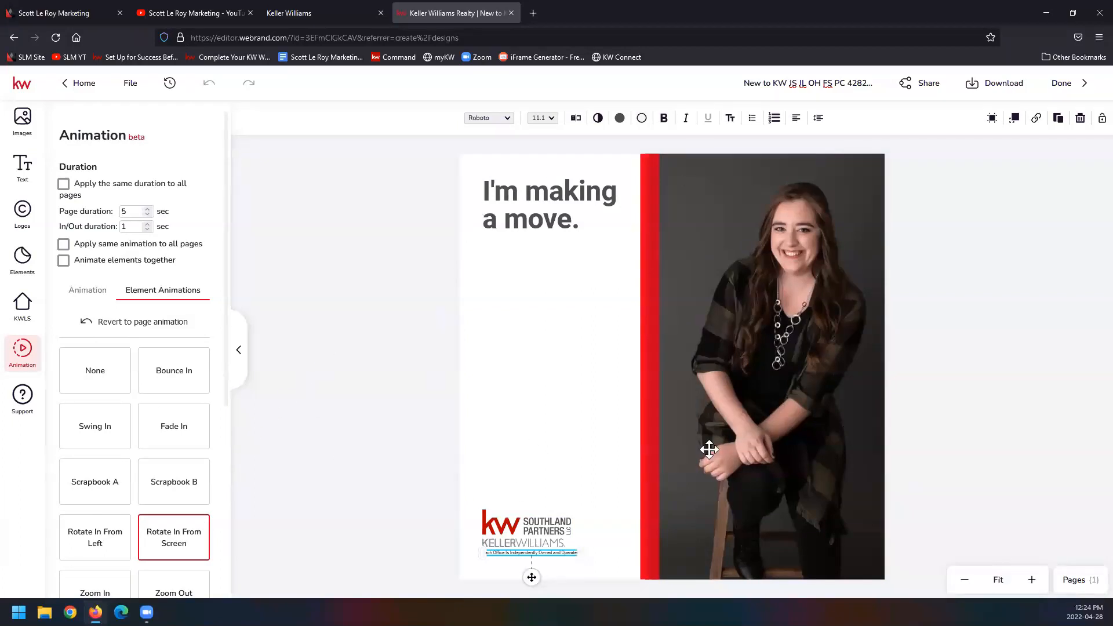
click(110, 328)
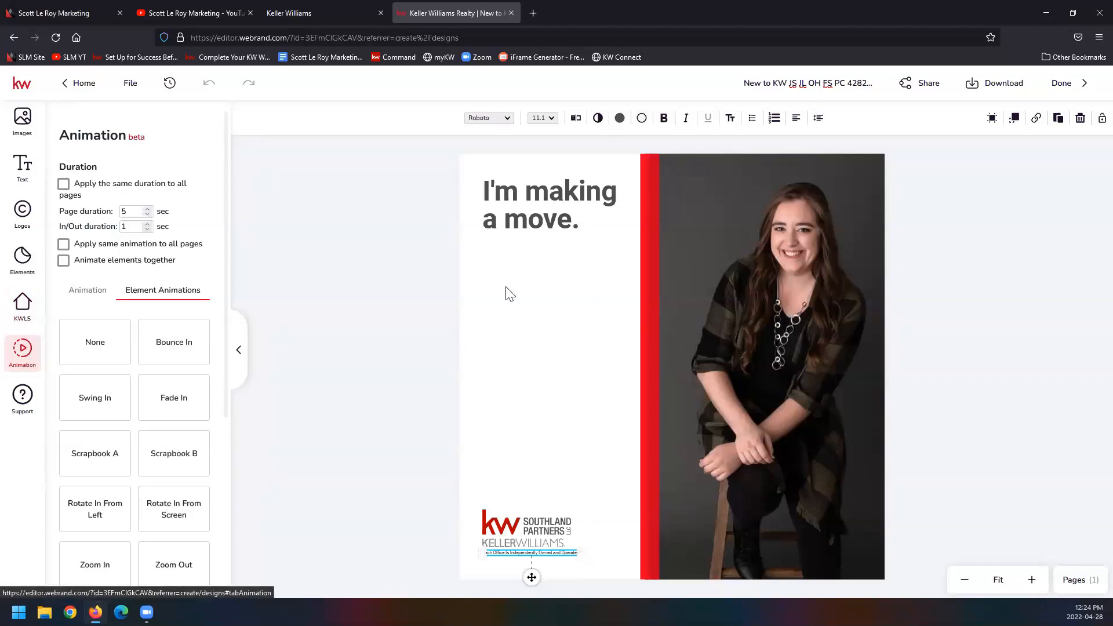
Step: Review the options for sharing this design and the whole project, and select the project's share link
click(927, 91)
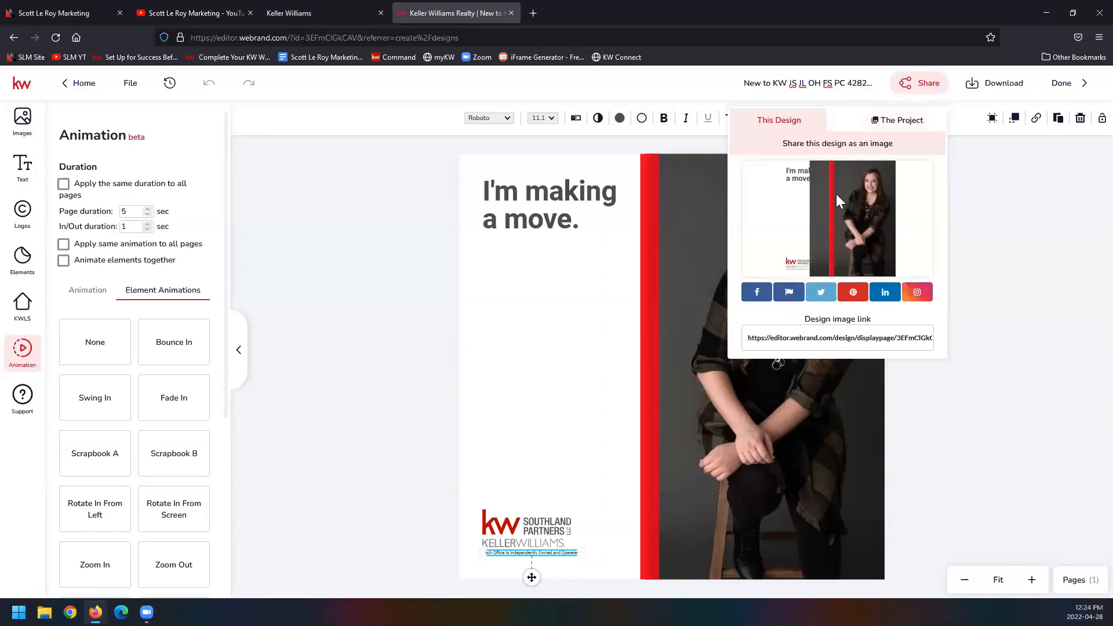
click(910, 129)
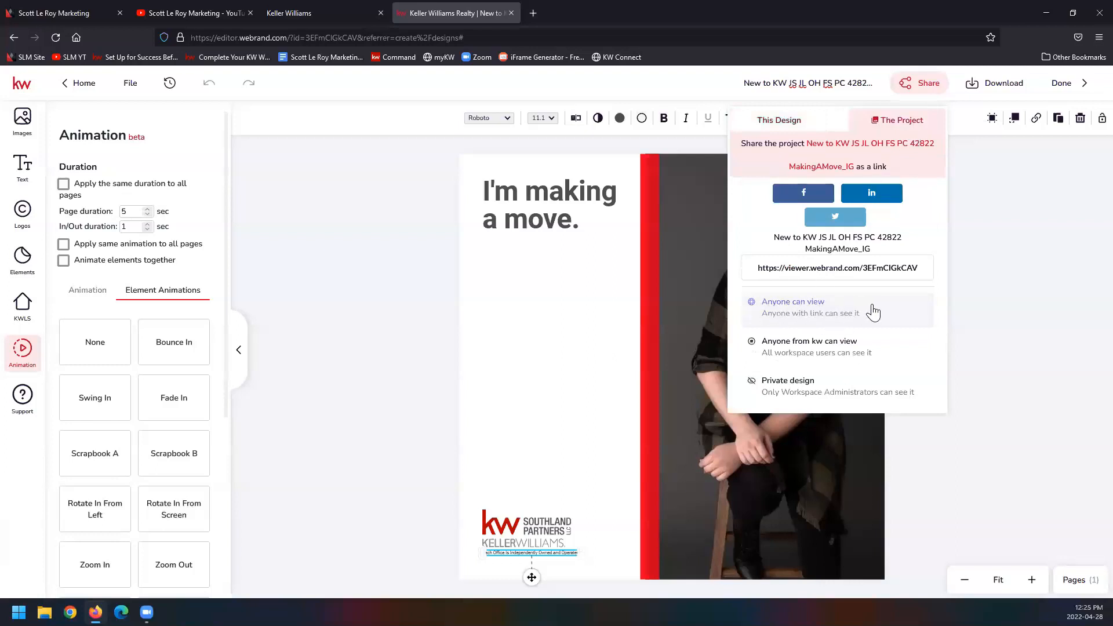
click(874, 265)
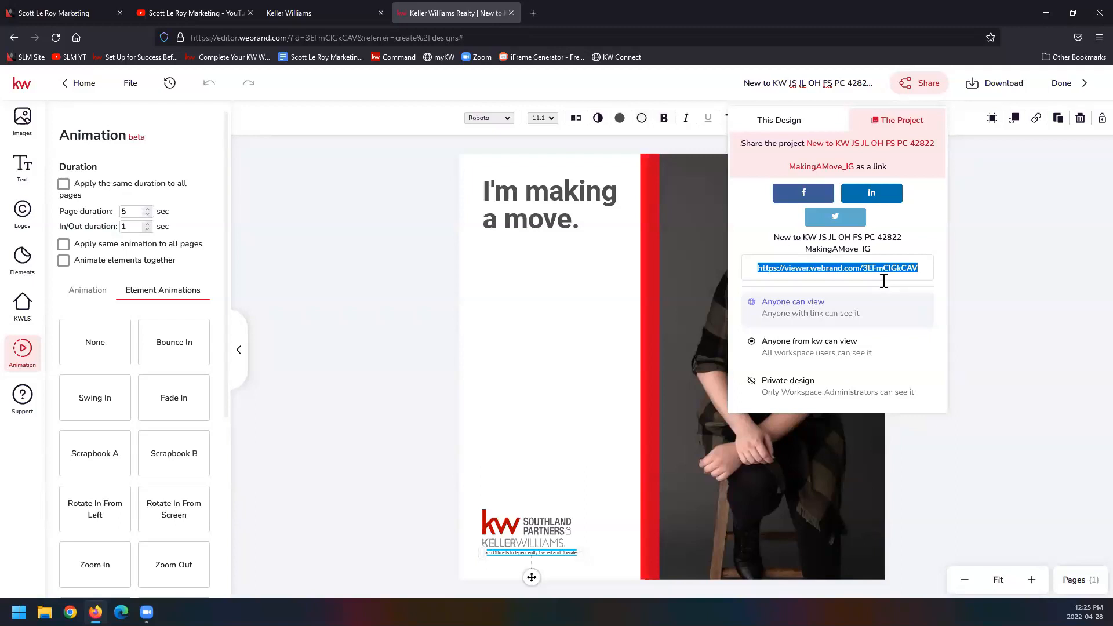
Step: Review the file types available for downloading the design, including the video option
click(1004, 95)
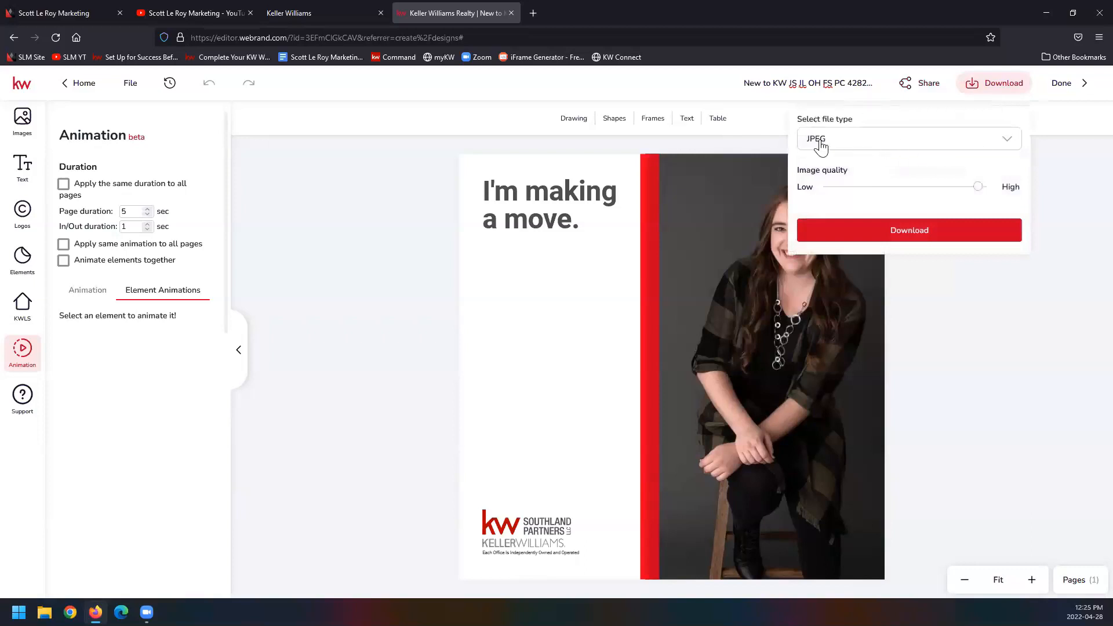
click(859, 144)
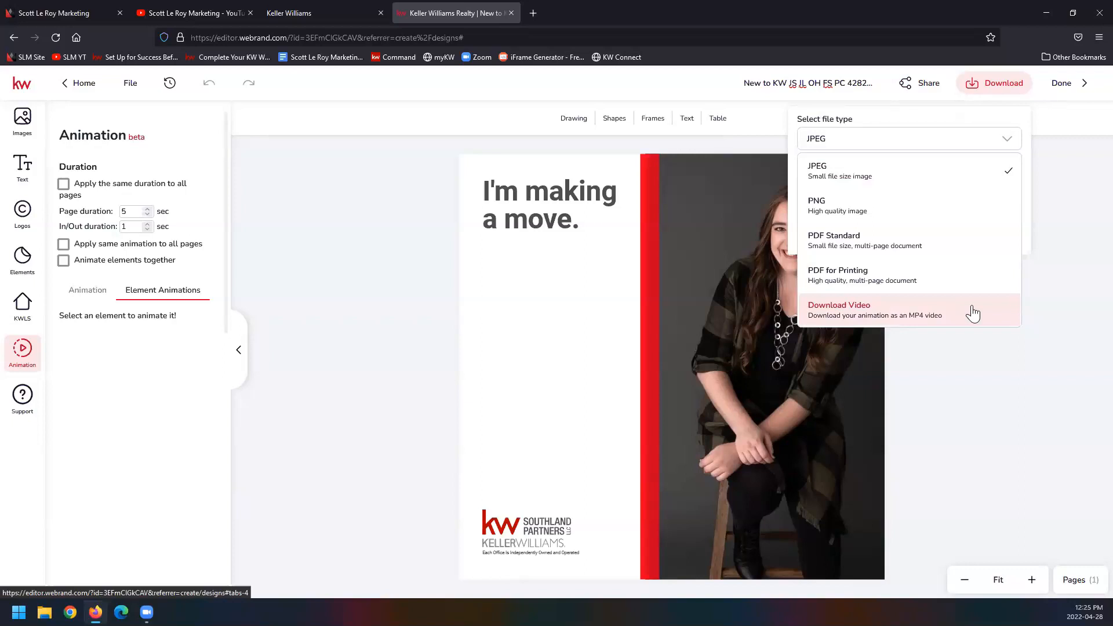
click(1048, 290)
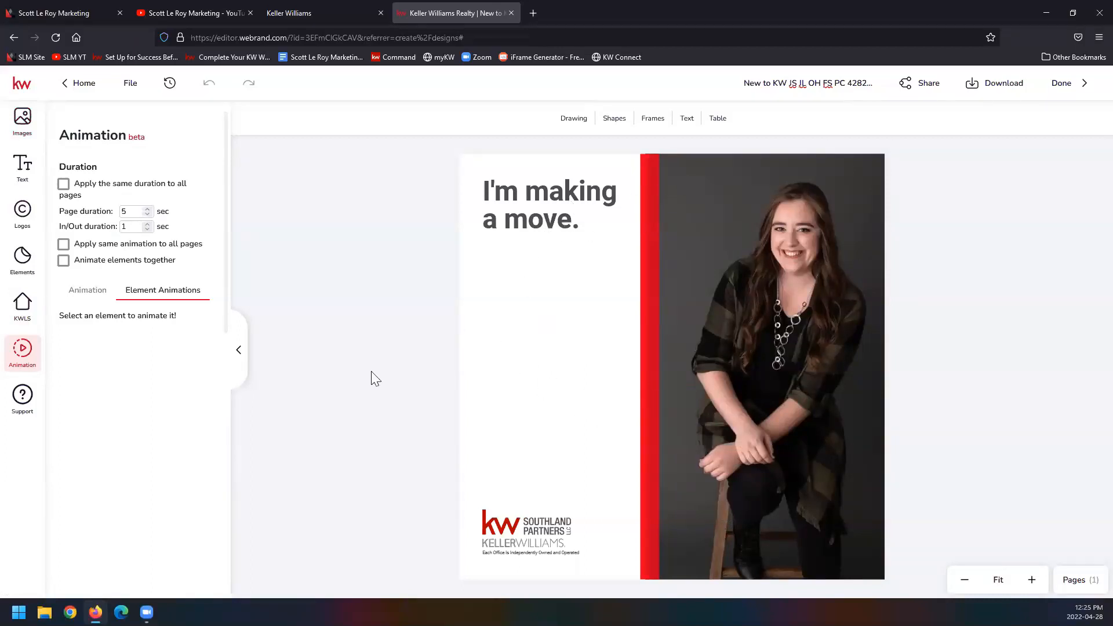
Step: Search the KWLS listings by listing address, including the city Raymore at first and shortening the query to the street address alone
click(33, 302)
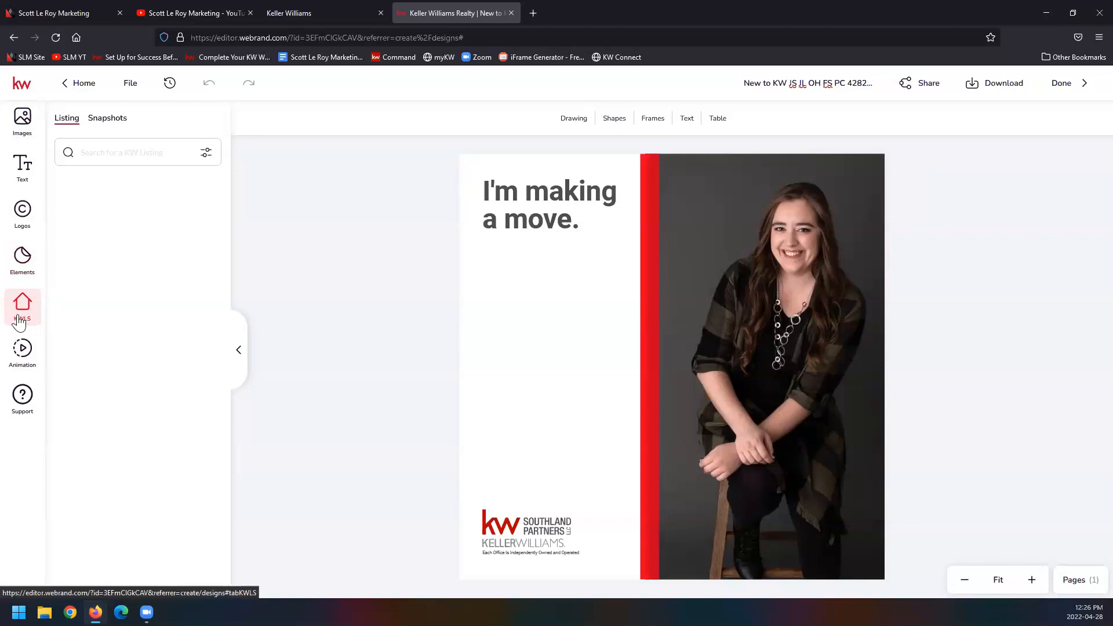
click(128, 154)
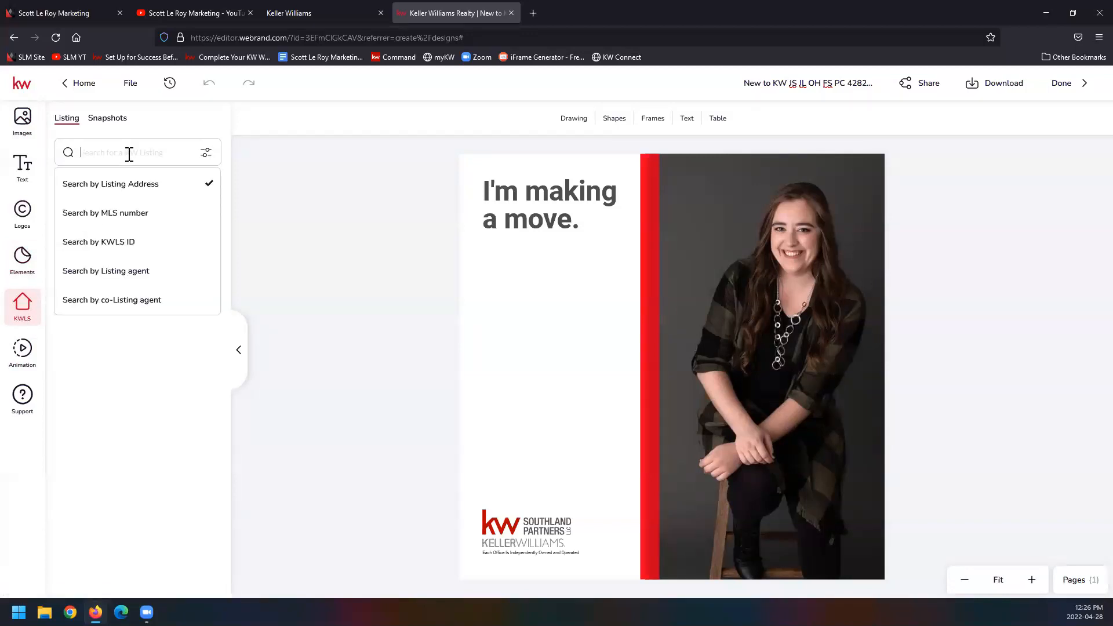
text(123 main st raymore)
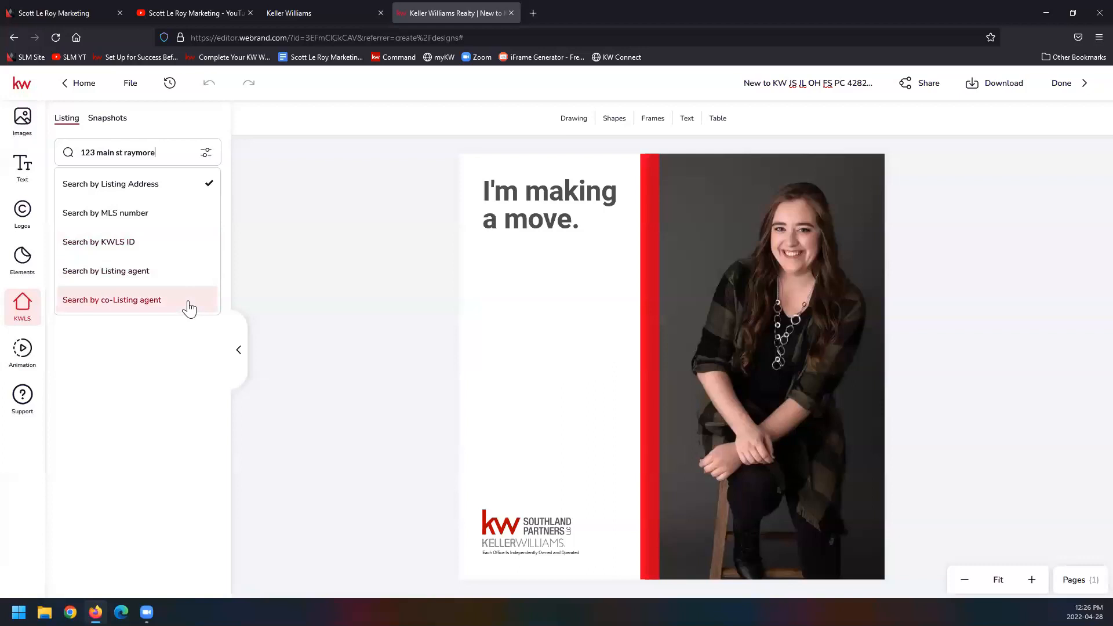
click(168, 152)
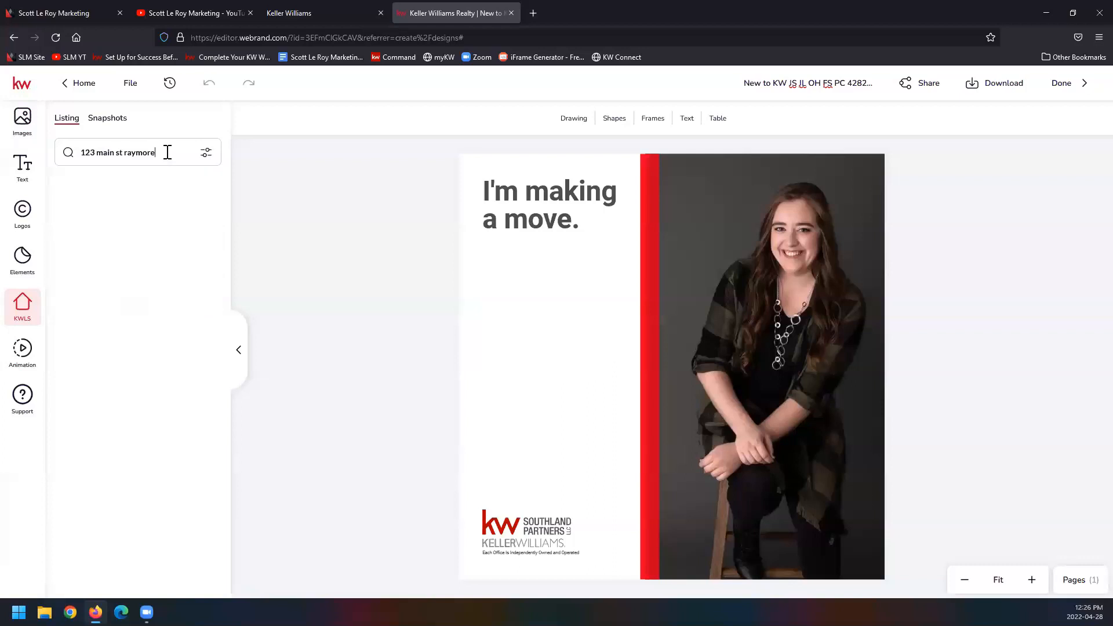
key(BackSpace)
key(BackSpace)
key(BackSpace)
key(BackSpace)
key(BackSpace)
key(BackSpace)
key(BackSpace)
key(BackSpace)
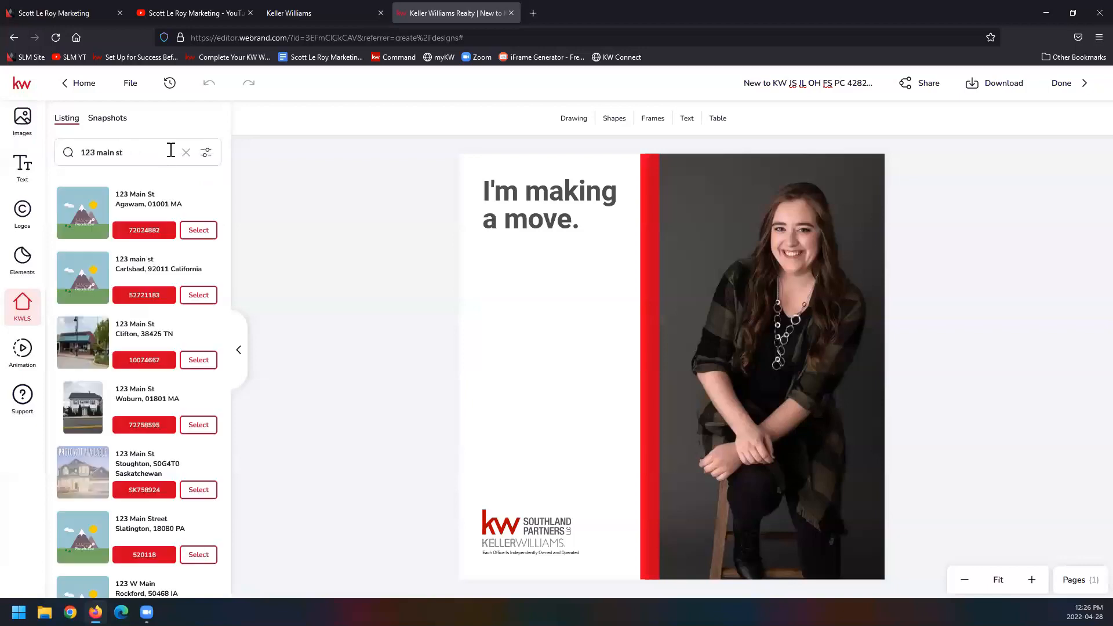
Step: Browse the address search results and select the Stoughton, Saskatchewan listing whose picture shows a lawn with trees
scroll(115, 490, down, 8)
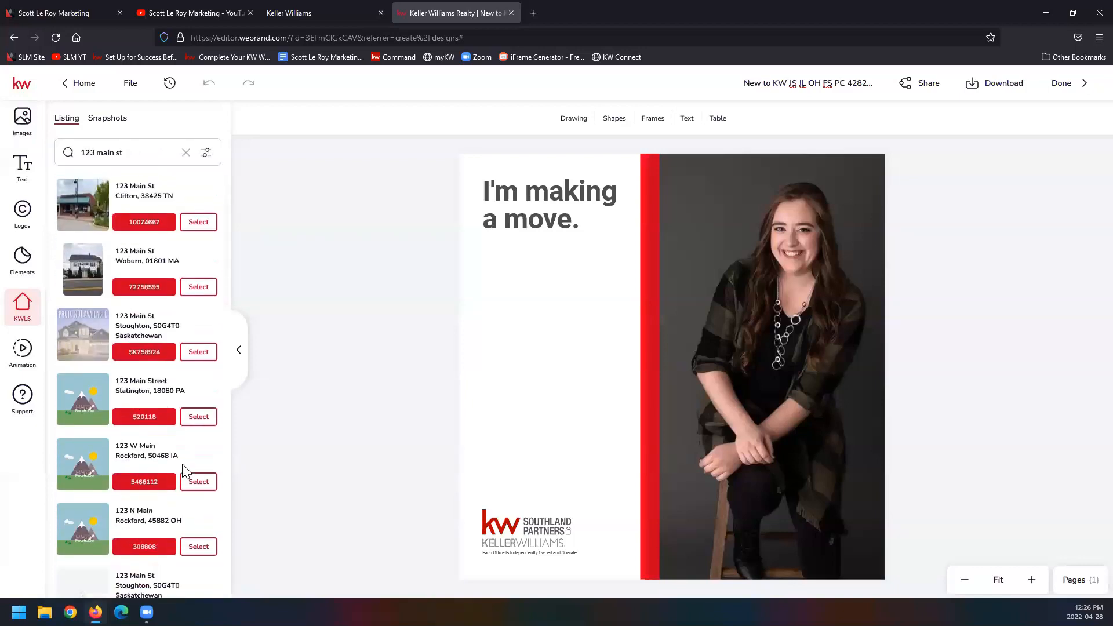
scroll(175, 460, down, 1)
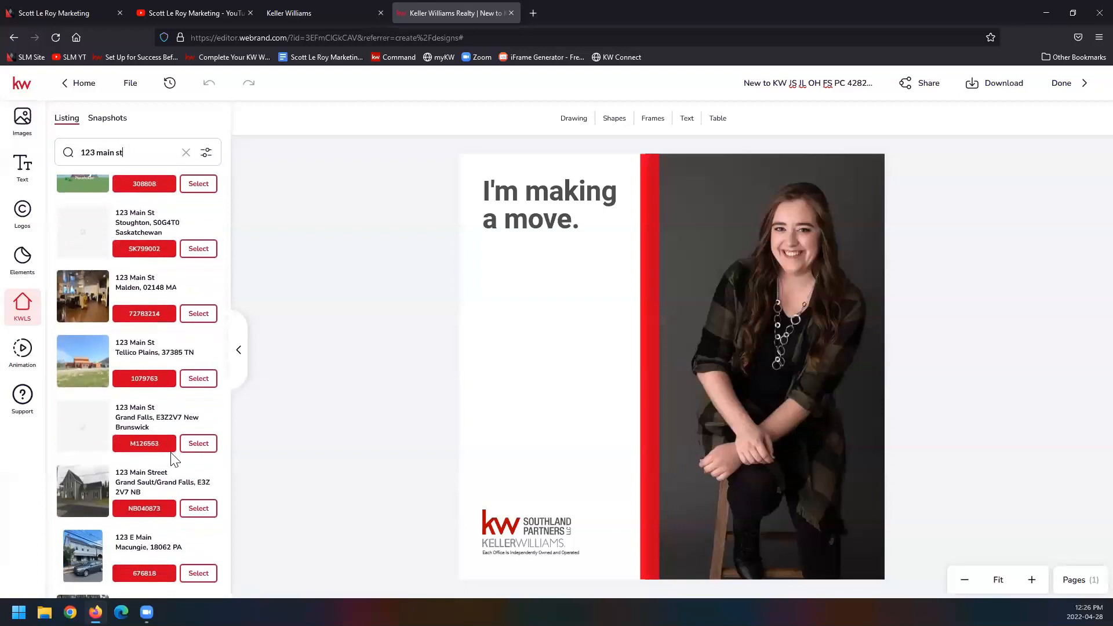
scroll(174, 459, down, 4)
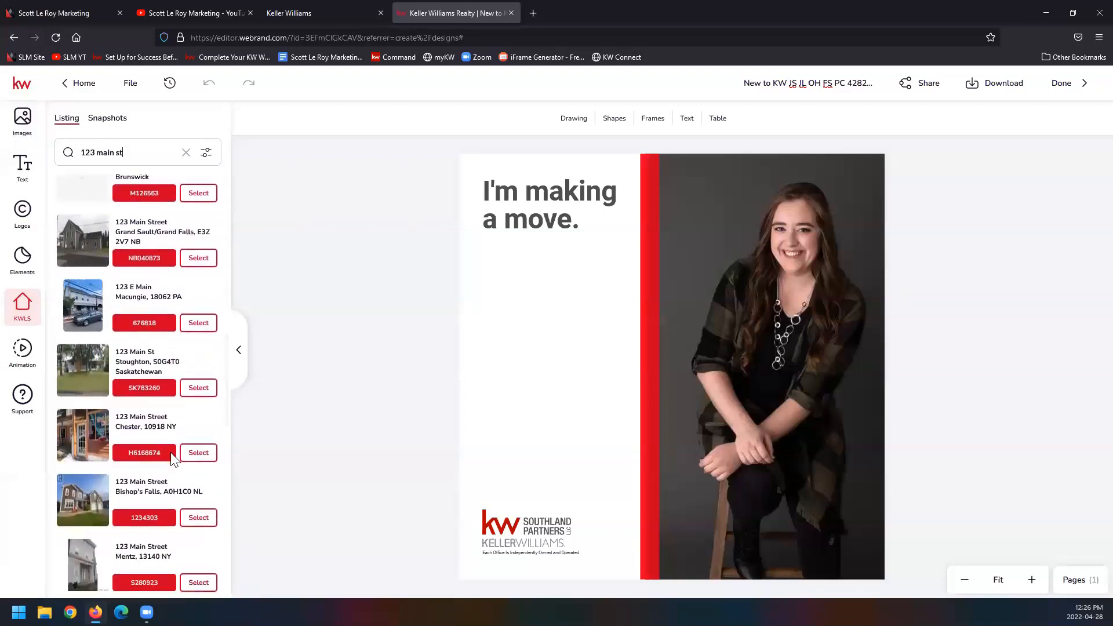
click(198, 387)
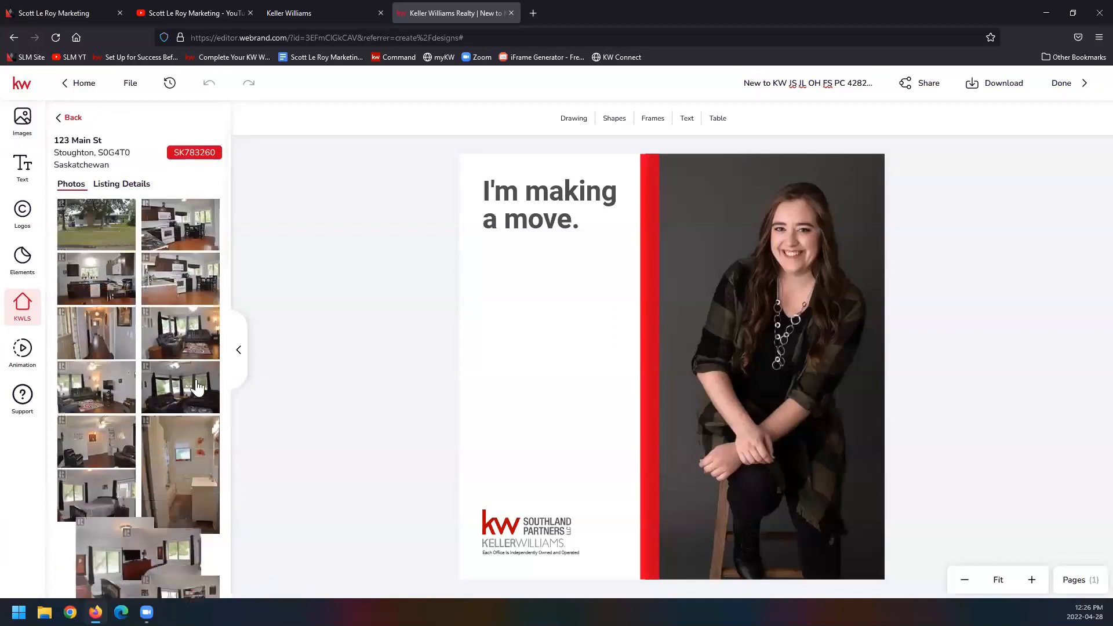
Step: Examine the selected listing's photos and its listing details that can be added to the design
mouse_move(131, 542)
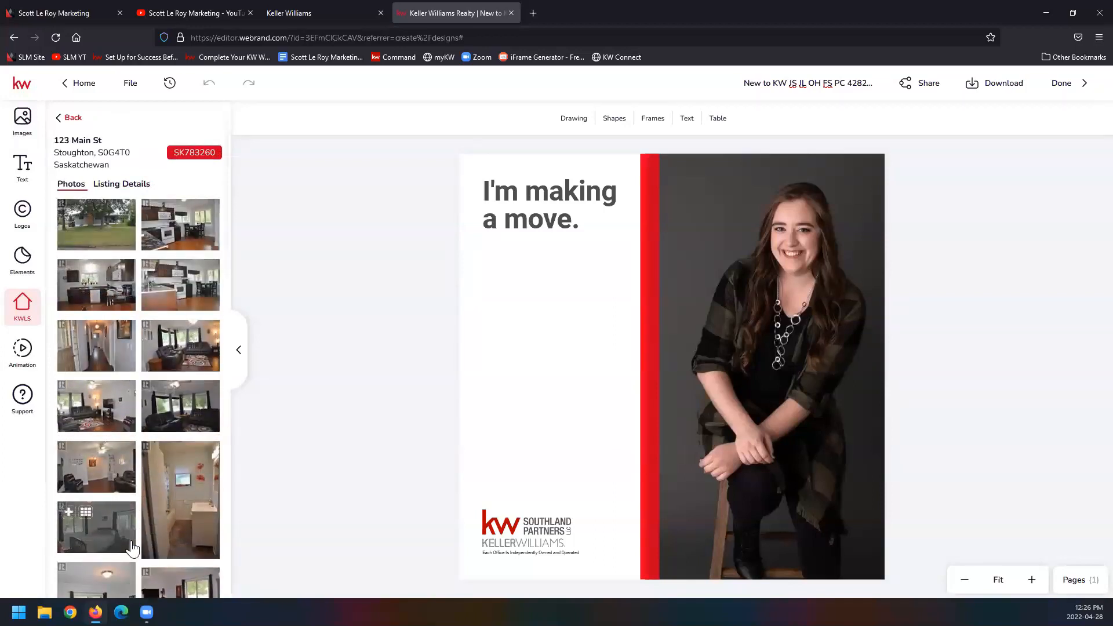
click(119, 183)
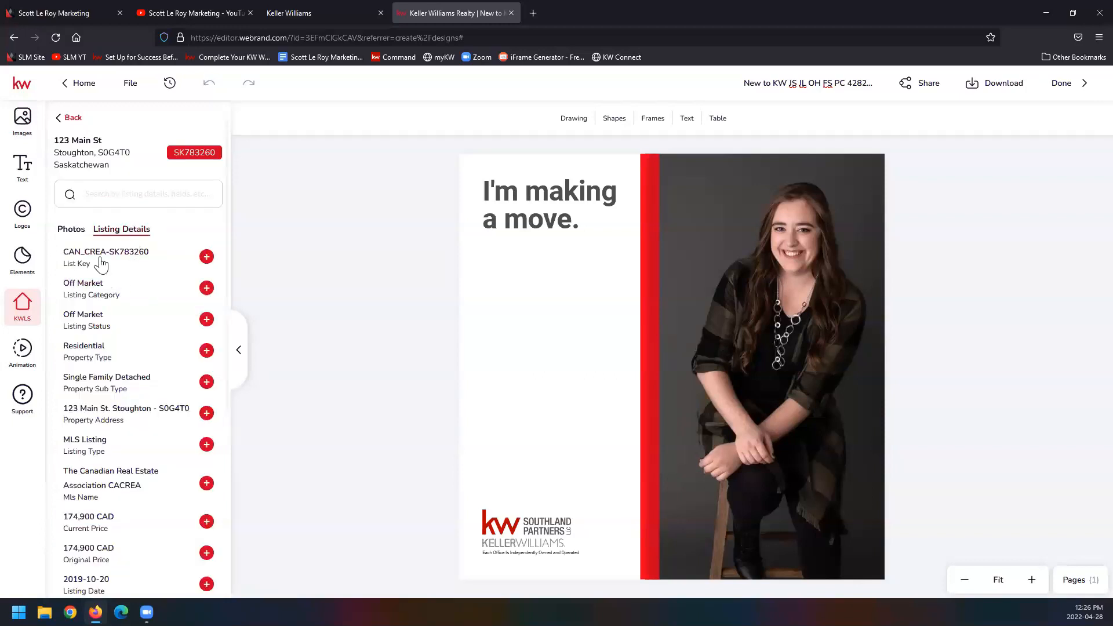
scroll(113, 498, down, 6)
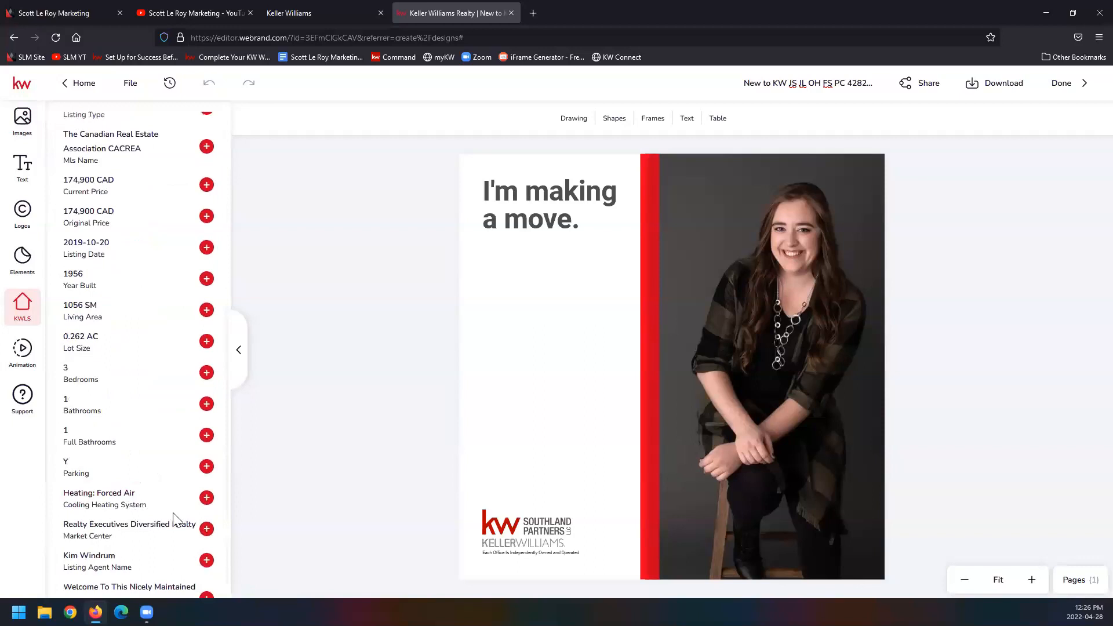
scroll(173, 514, up, 6)
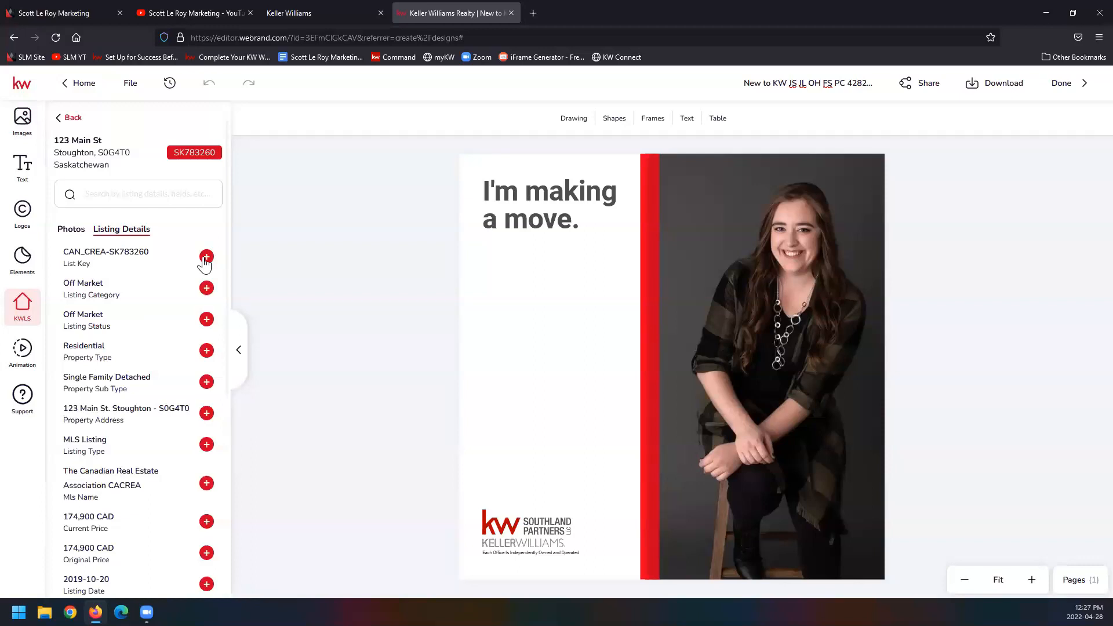
Step: Save the design and finish editing to return to the Designs overview
click(138, 90)
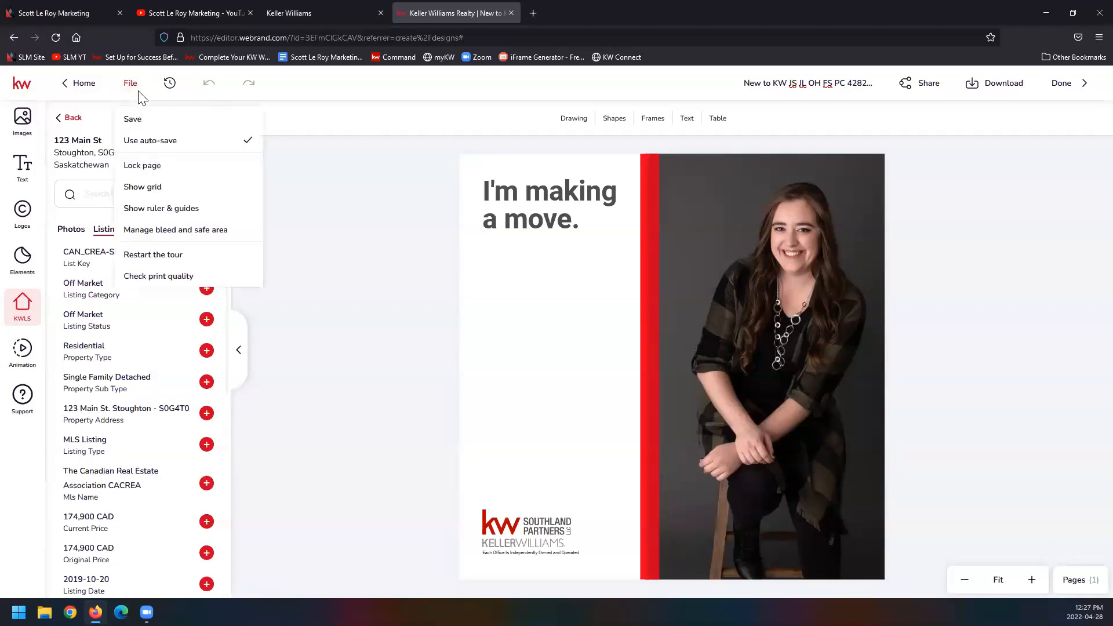
click(142, 120)
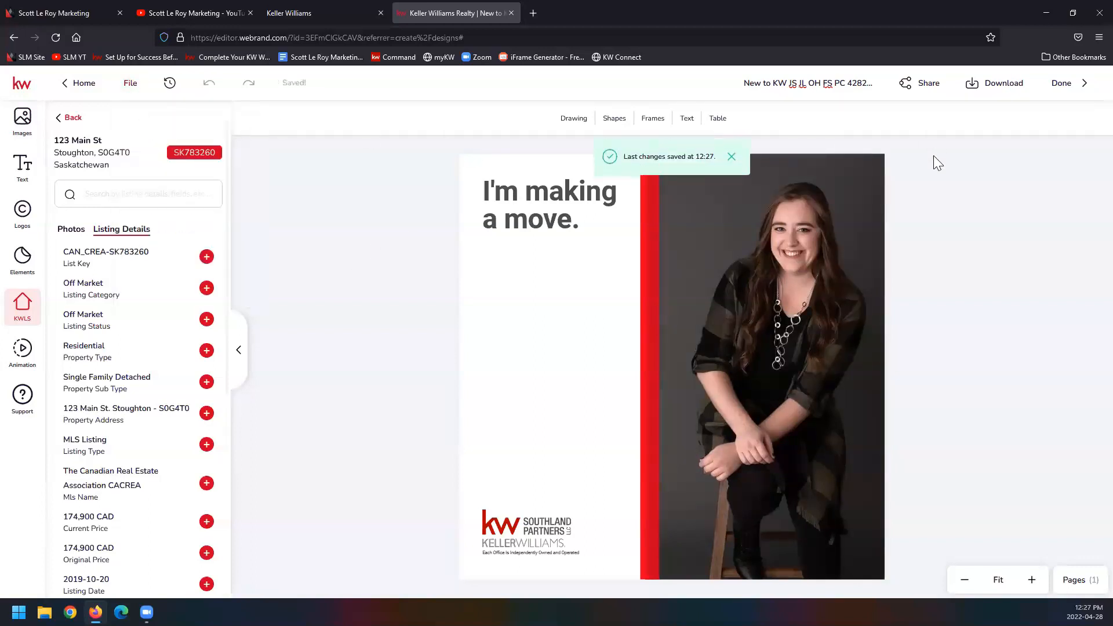
click(1062, 90)
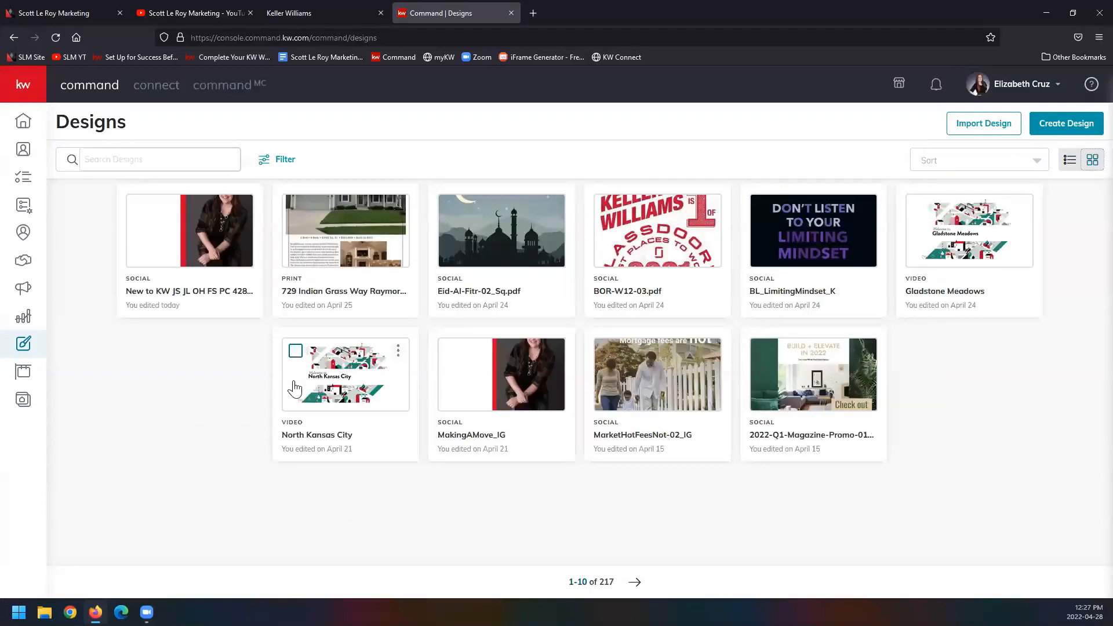
Step: Start creating a new Print design without importing listing content and continue to the print templates
click(1053, 128)
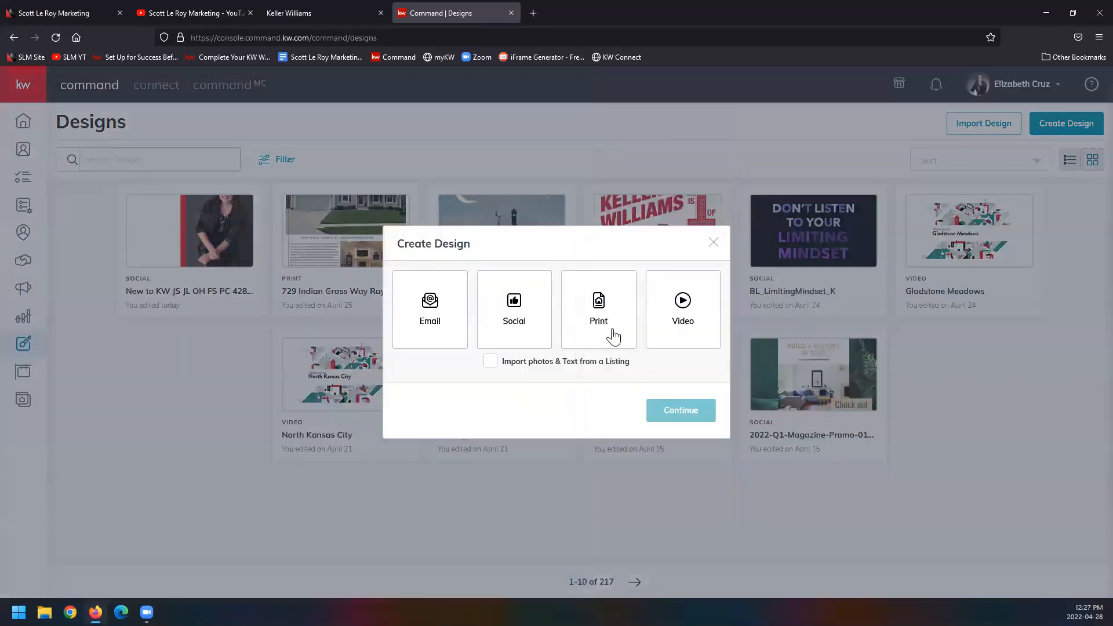
click(613, 336)
click(702, 415)
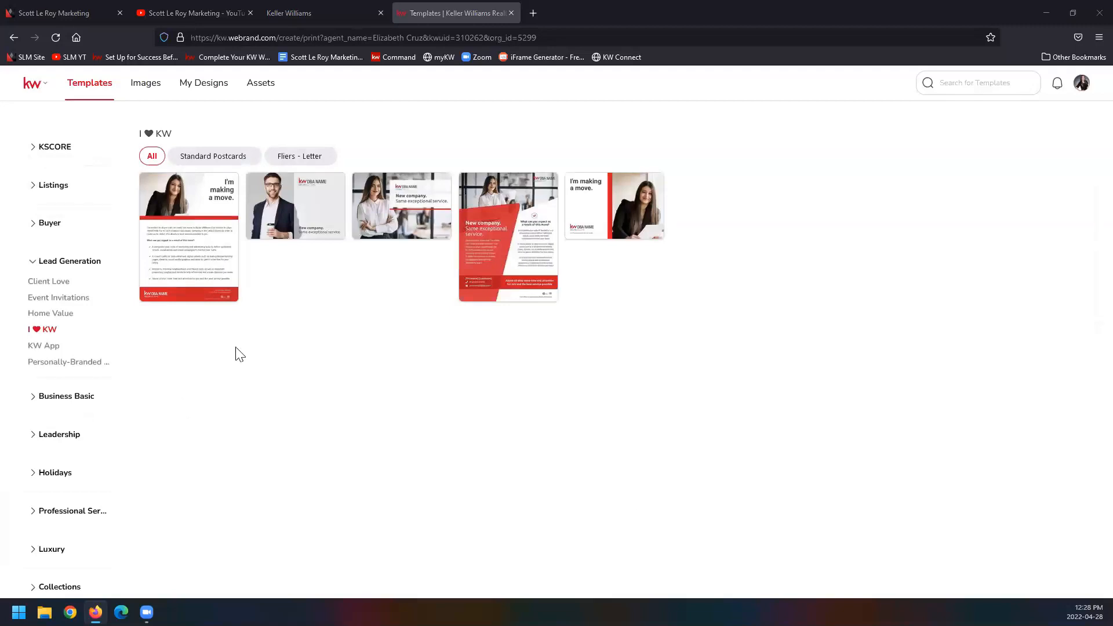
Step: Open the 15_FS_PC template from the For Sale listing Standard Postcards for editing
click(47, 190)
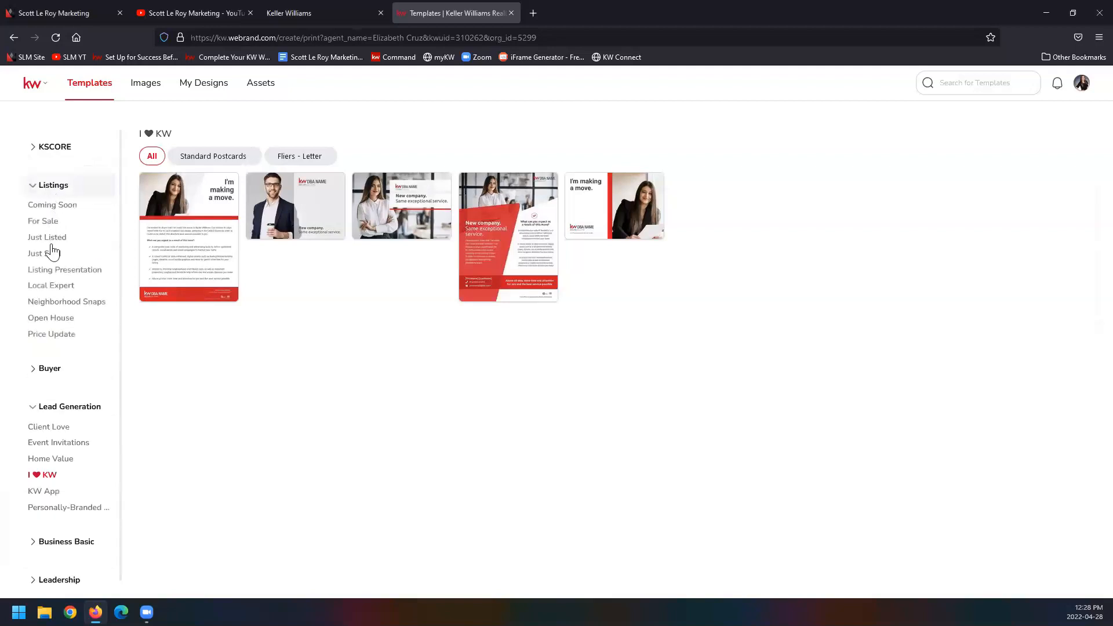
click(54, 224)
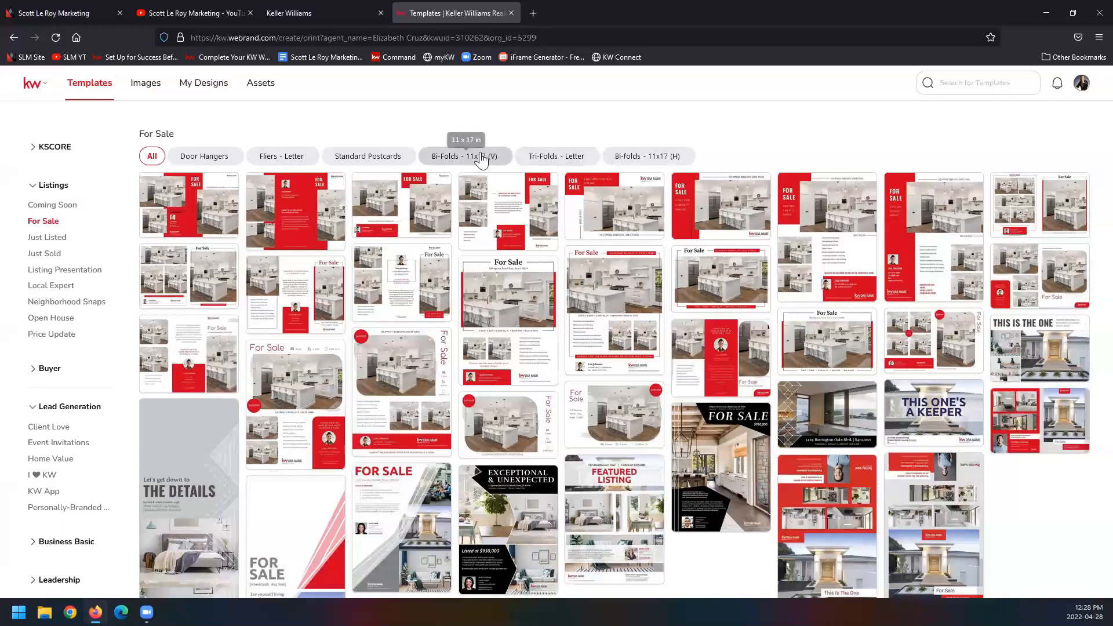
click(362, 157)
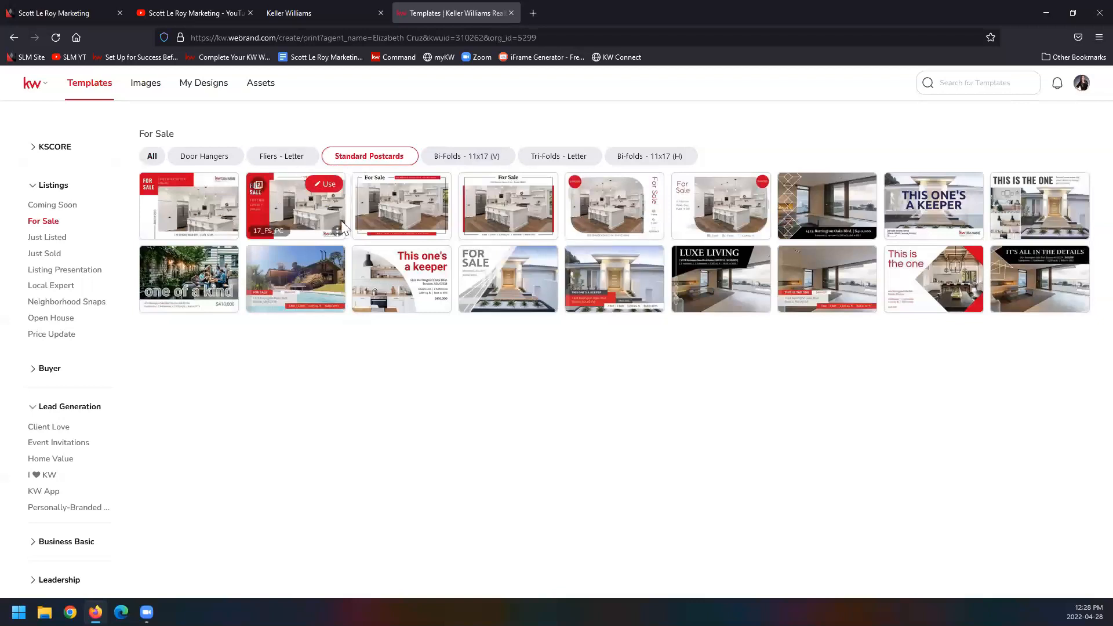
mouse_move(506, 211)
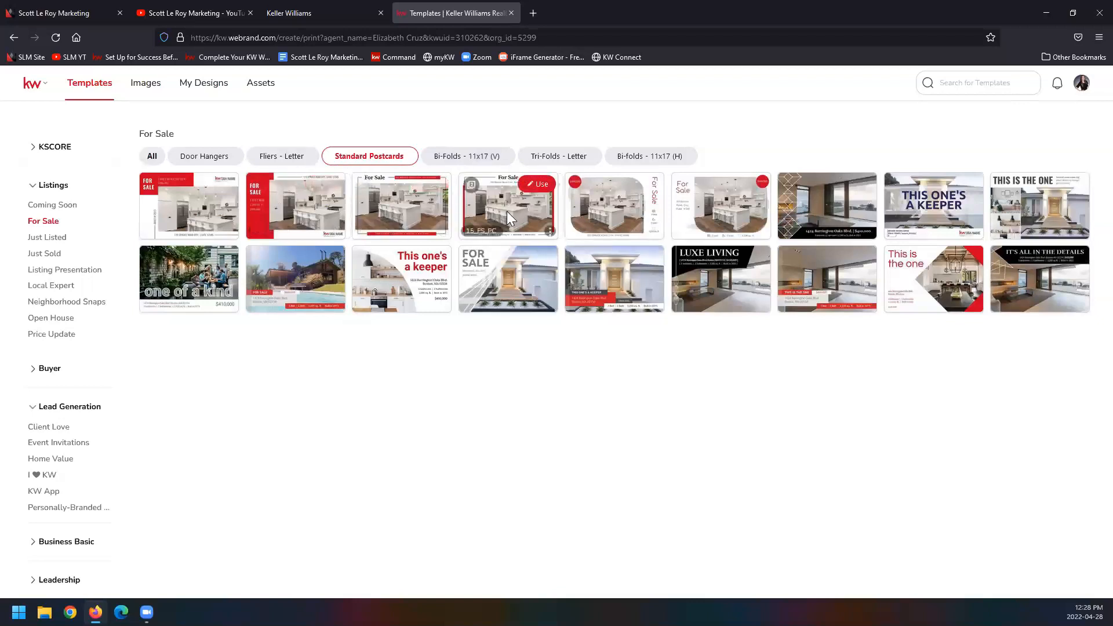
click(537, 186)
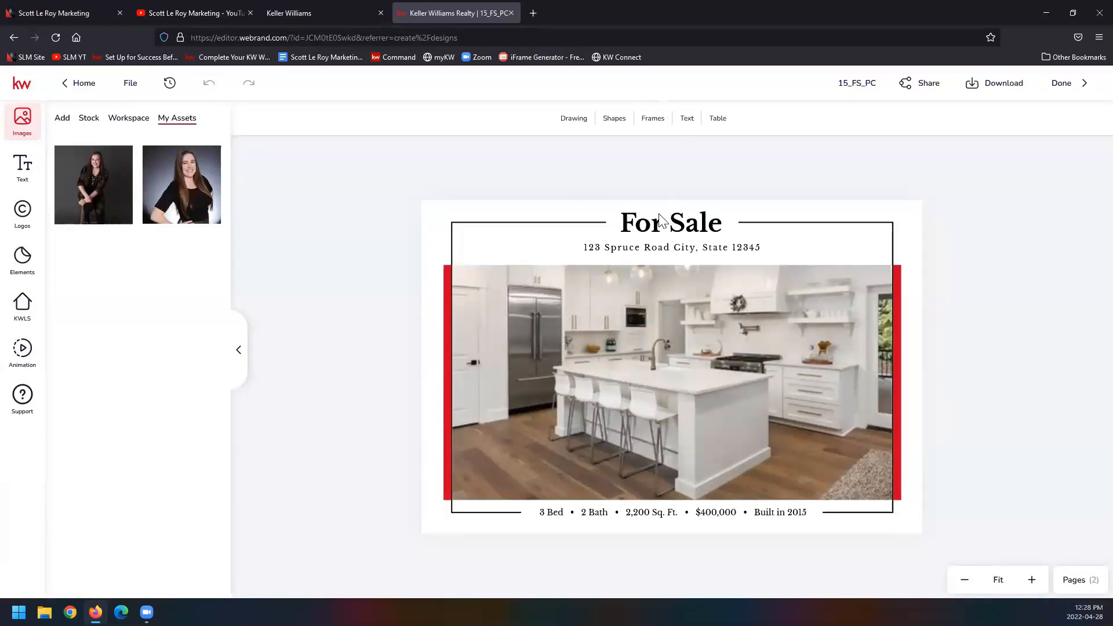
Step: Replace the postcard's address line with the property address of the Clifton, TN listing found through a listing address search
click(624, 251)
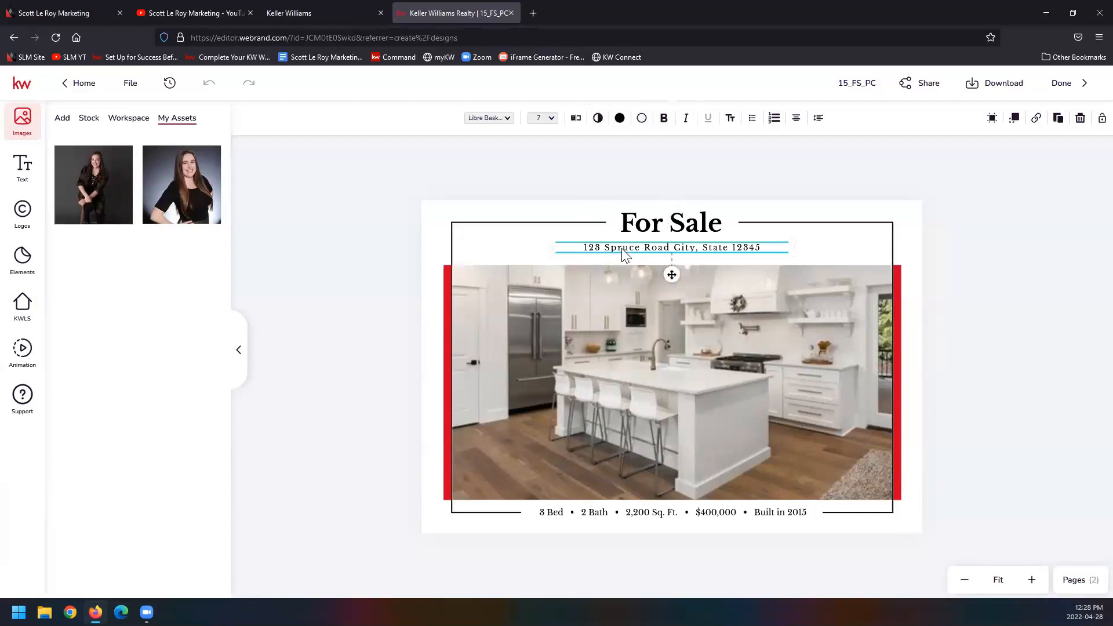
click(27, 324)
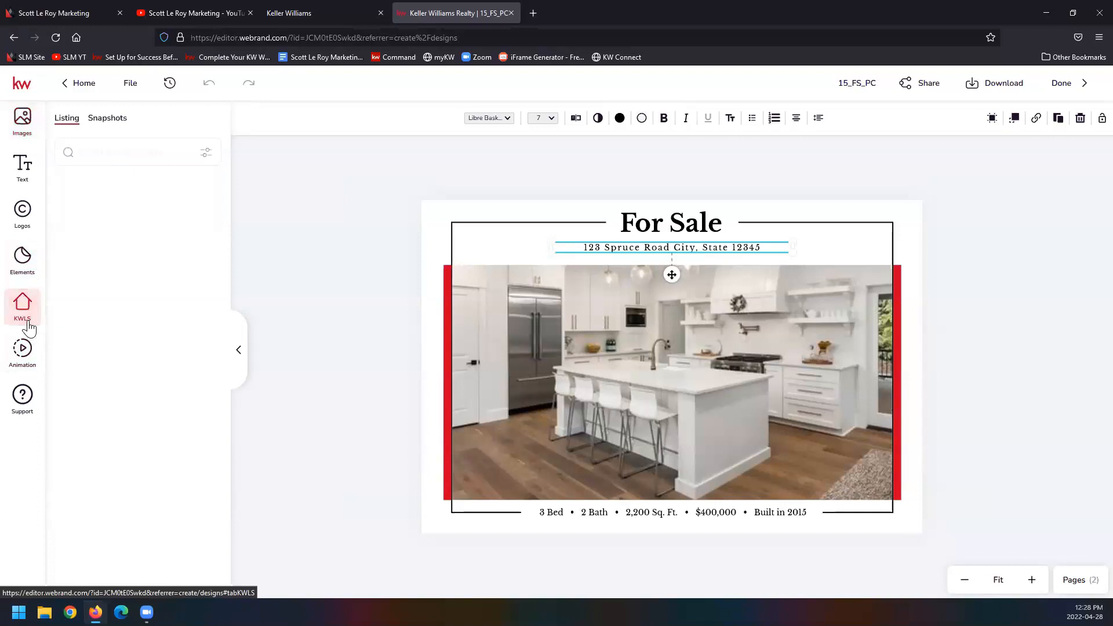
click(113, 150)
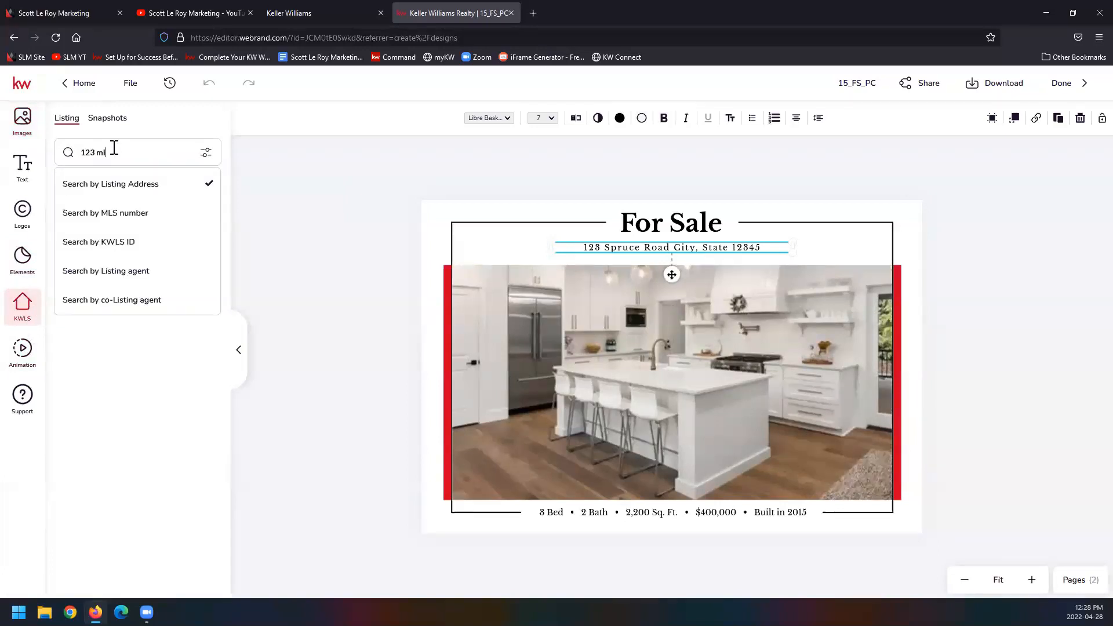
key(Return)
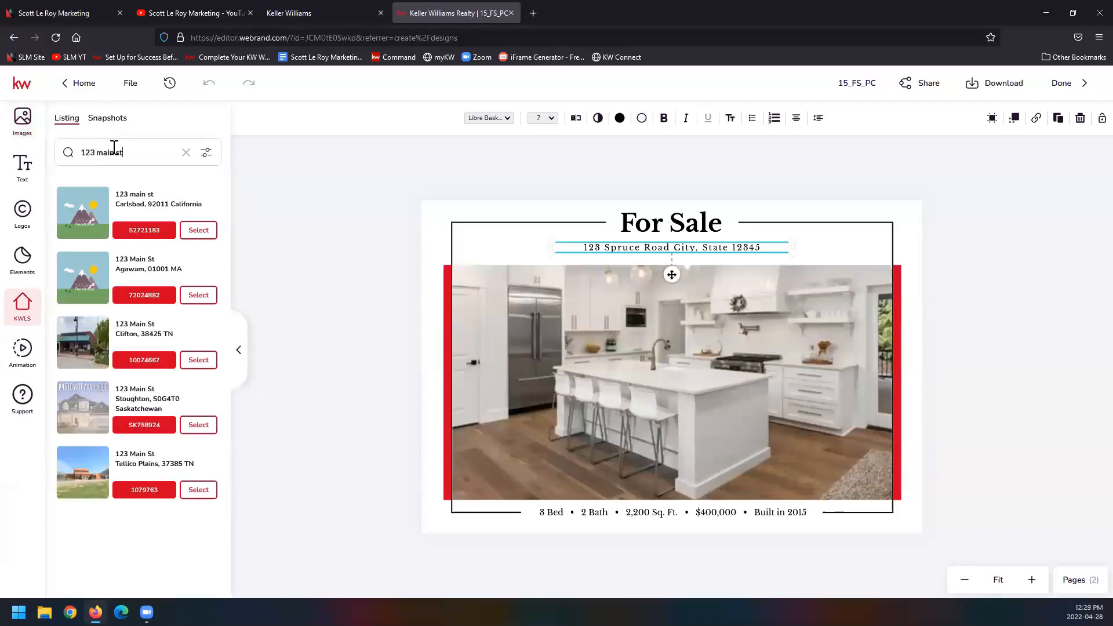
click(198, 359)
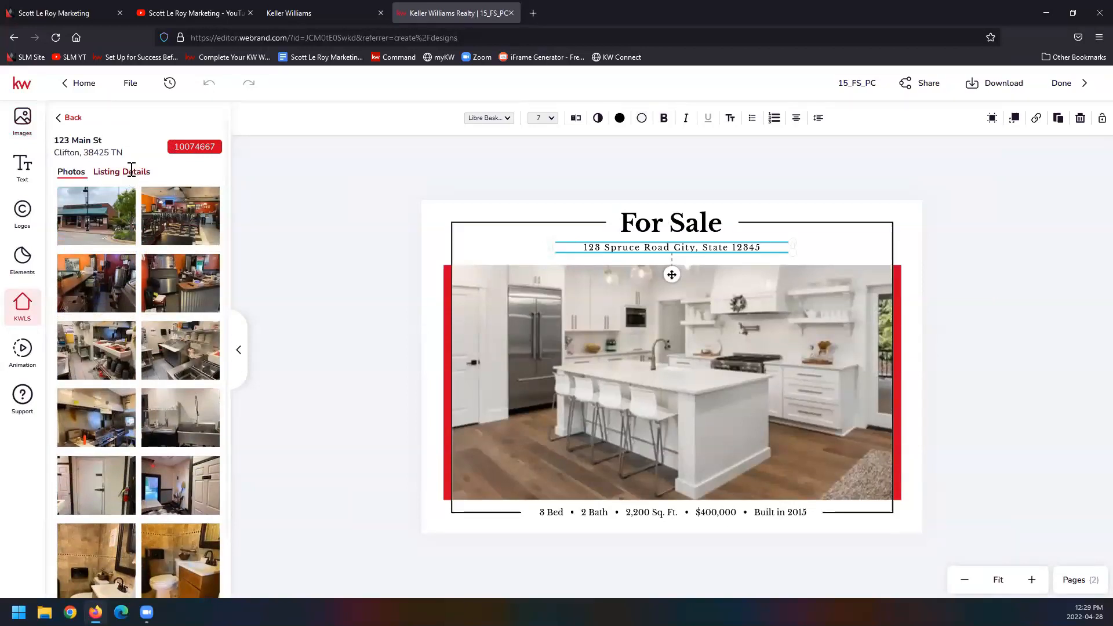
click(131, 171)
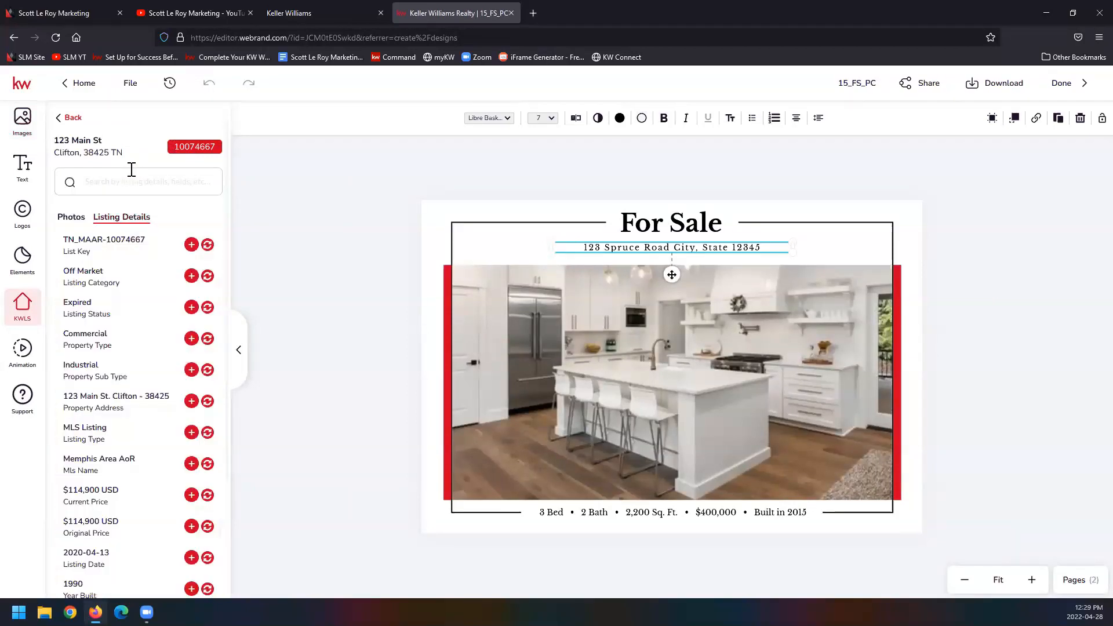
click(208, 401)
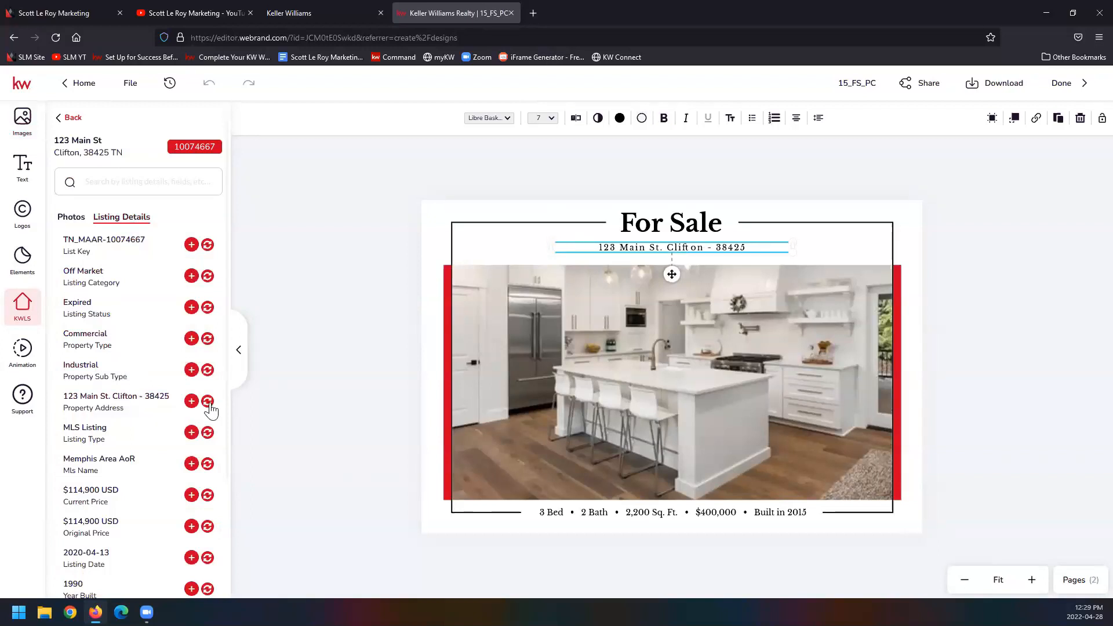
Step: Replace the kitchen picture with the listing's storefront exterior photo and reposition the photo slightly lower within its frame
click(685, 377)
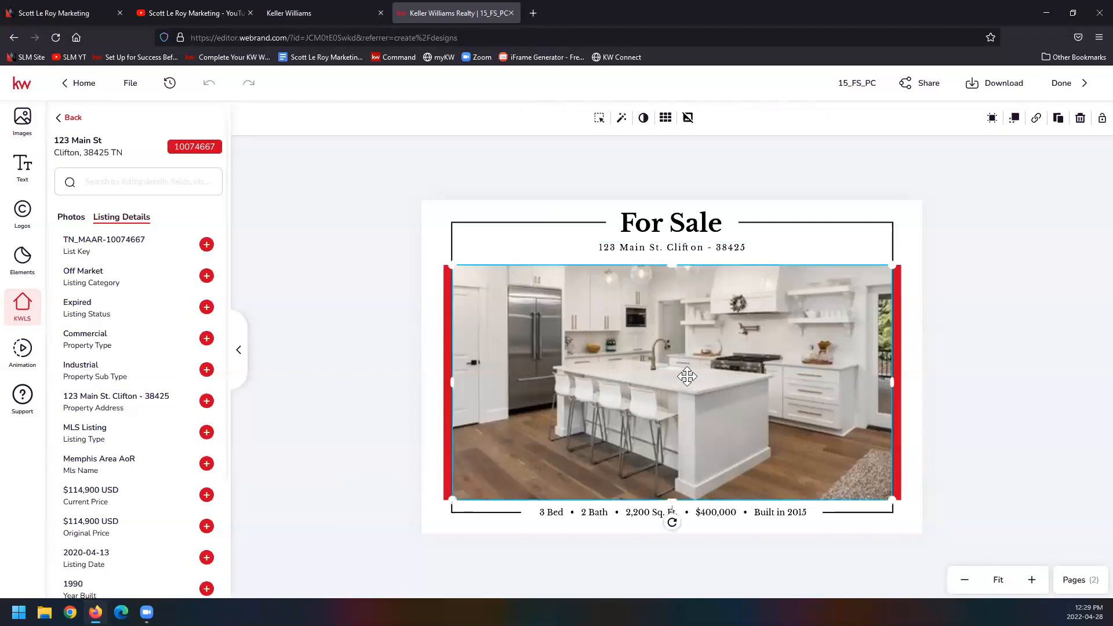
click(73, 219)
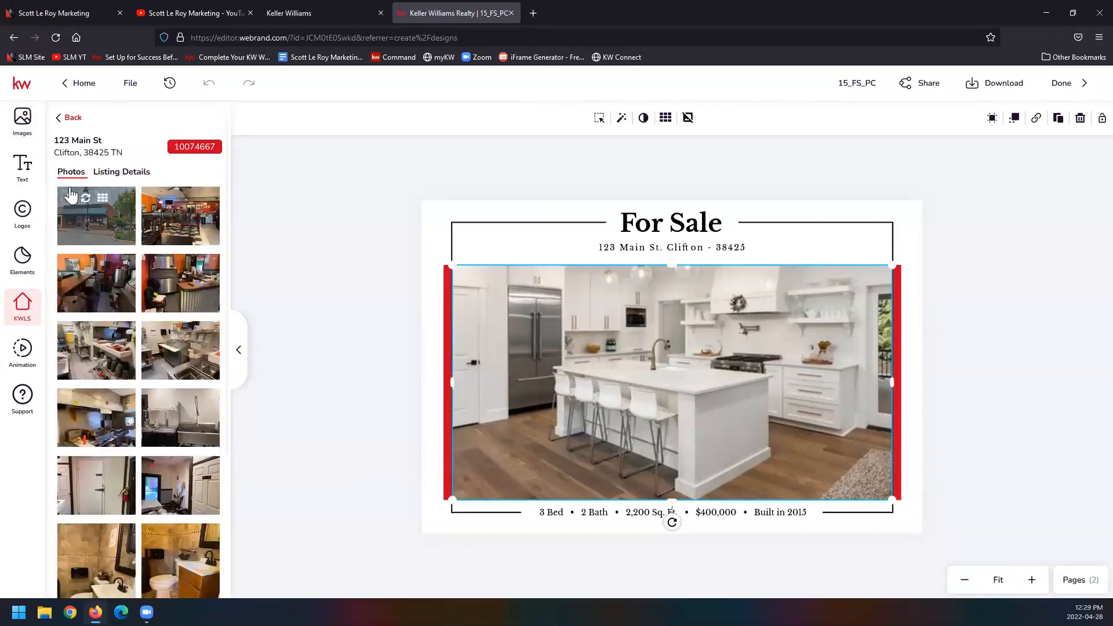
click(93, 211)
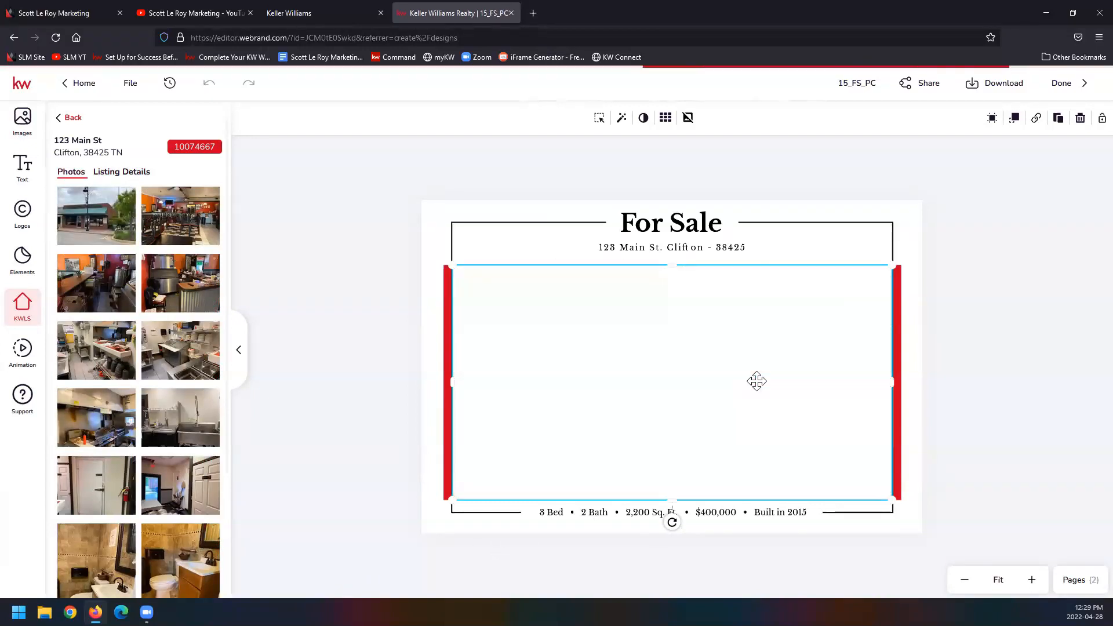
click(599, 118)
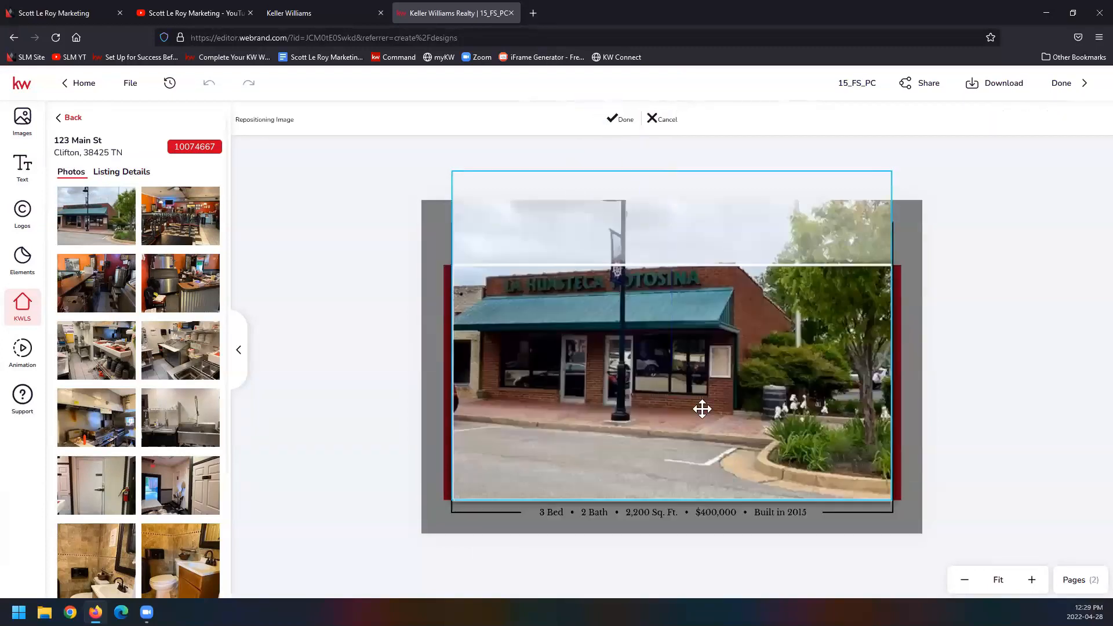
drag(683, 364, 689, 411)
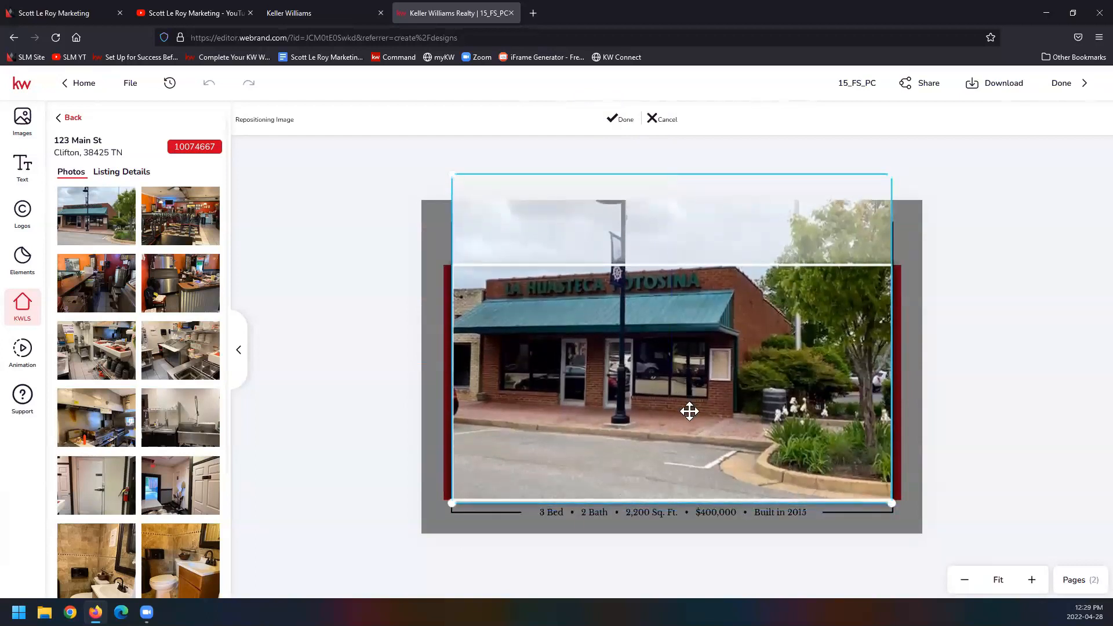
click(618, 122)
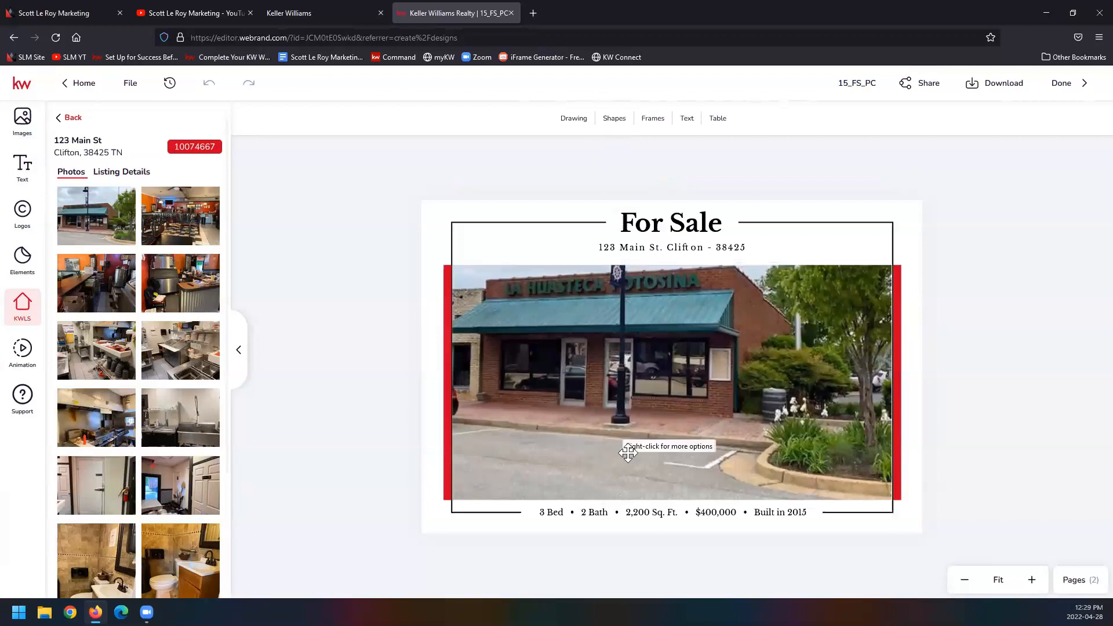
Step: Change the bedroom count in the property facts line below the photo to 0 Bed, consulting the listing details
click(578, 505)
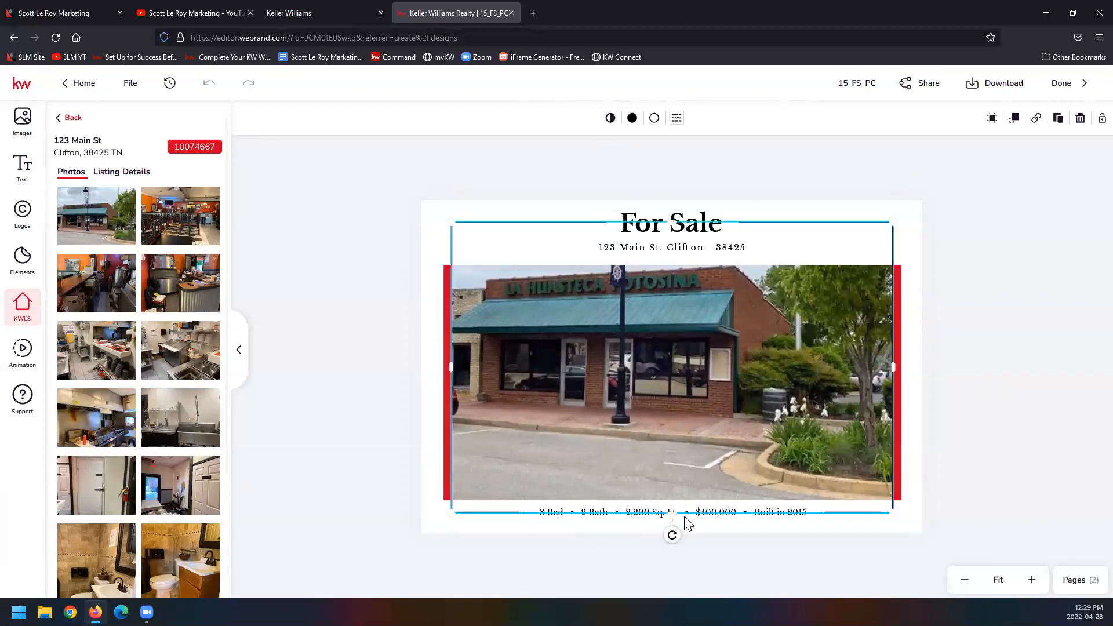
click(685, 517)
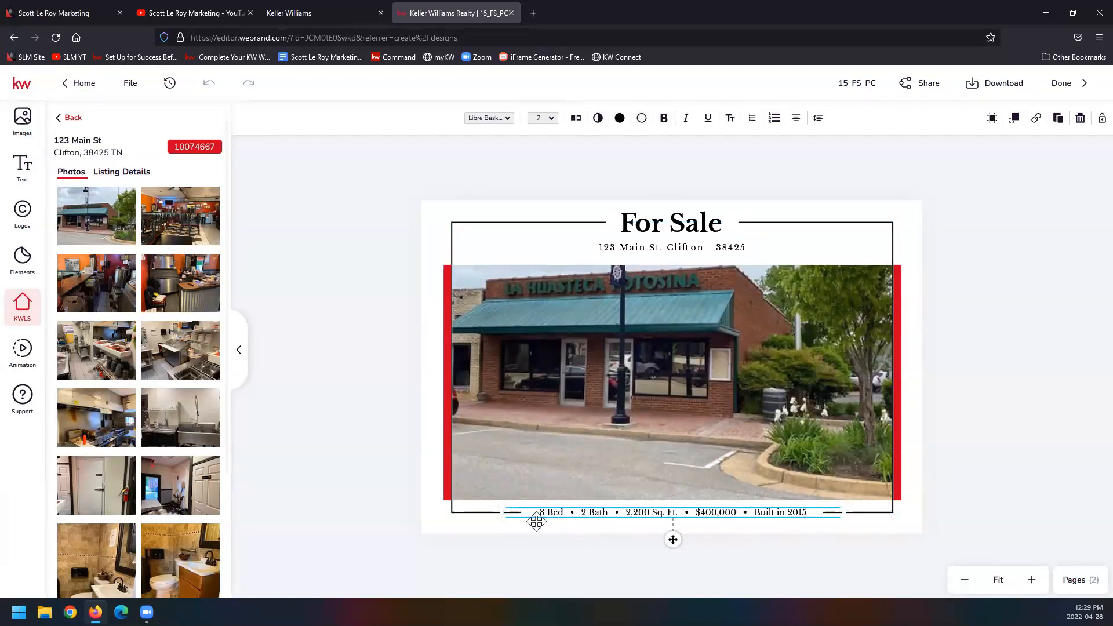
click(117, 173)
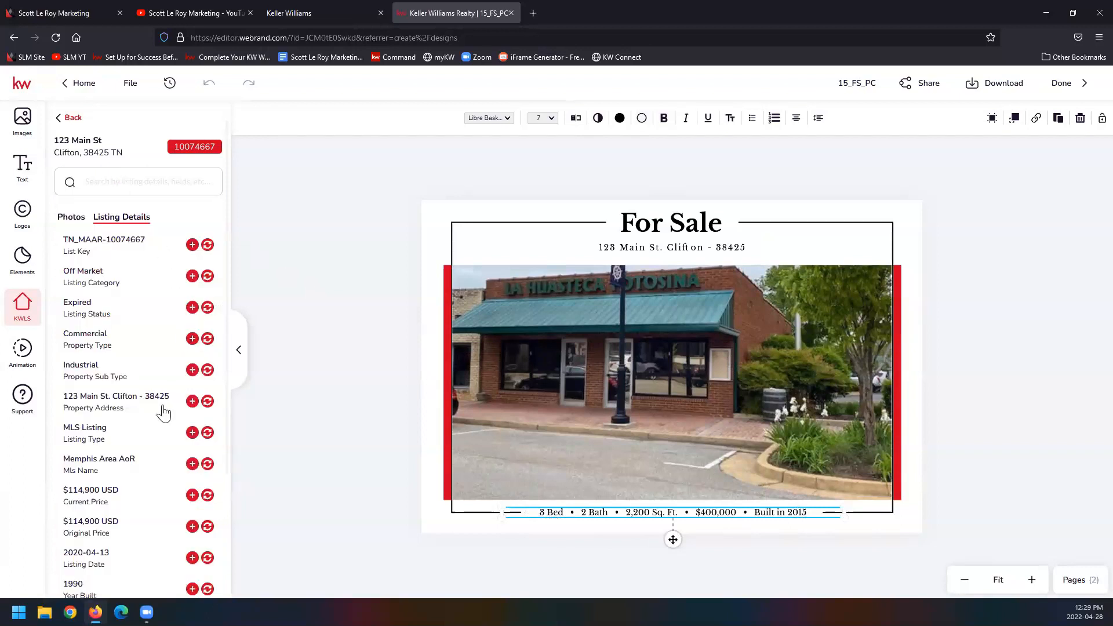
scroll(161, 417, down, 3)
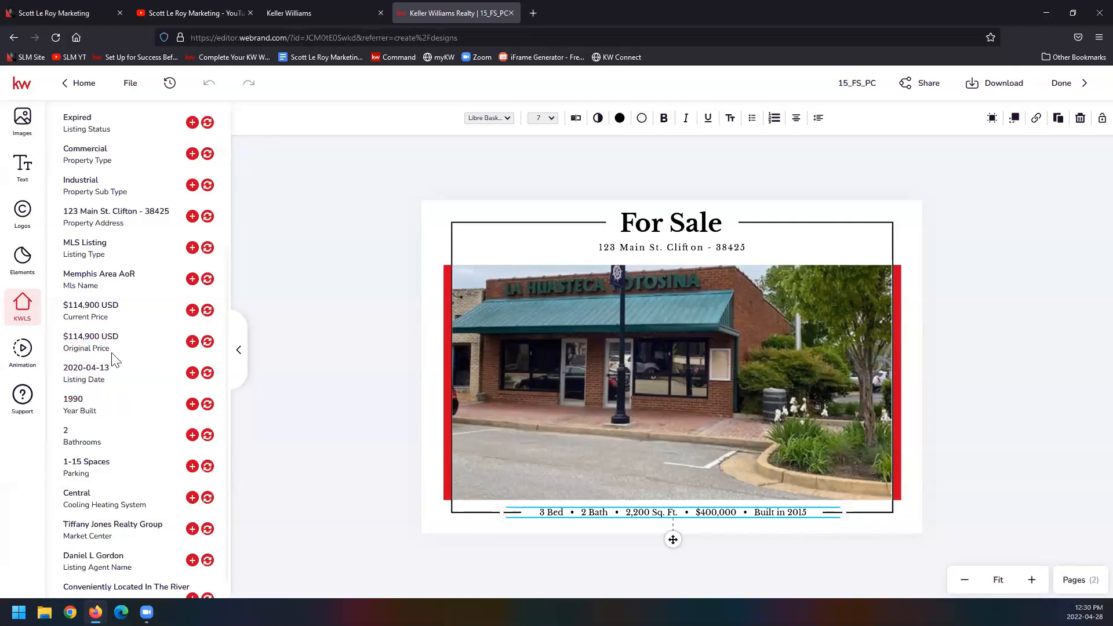
double_click(544, 512)
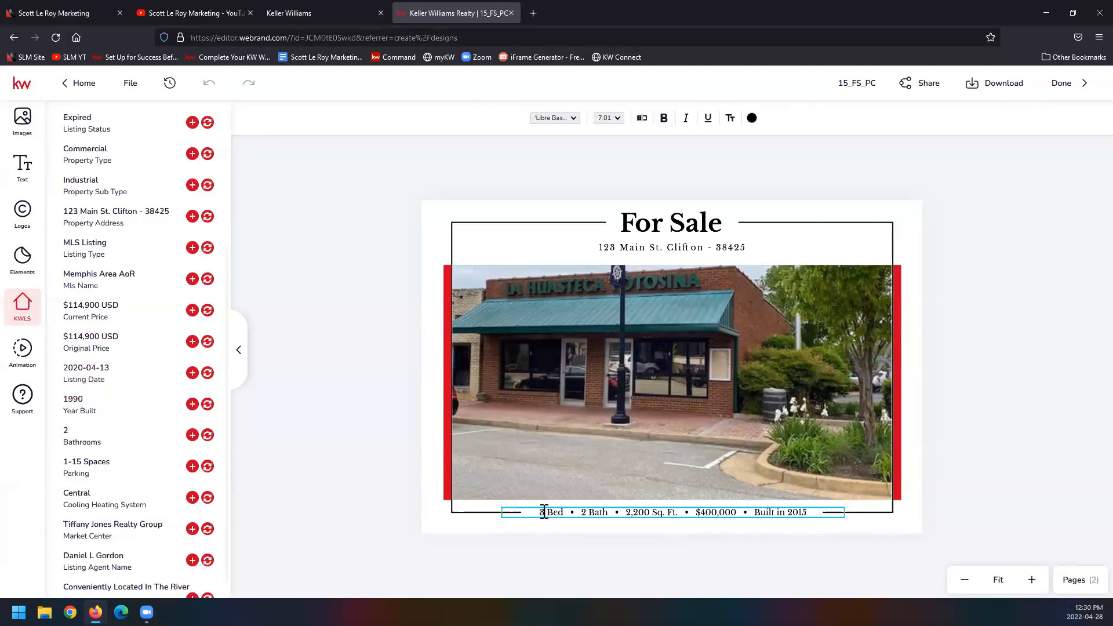
key(BackSpace)
text(0)
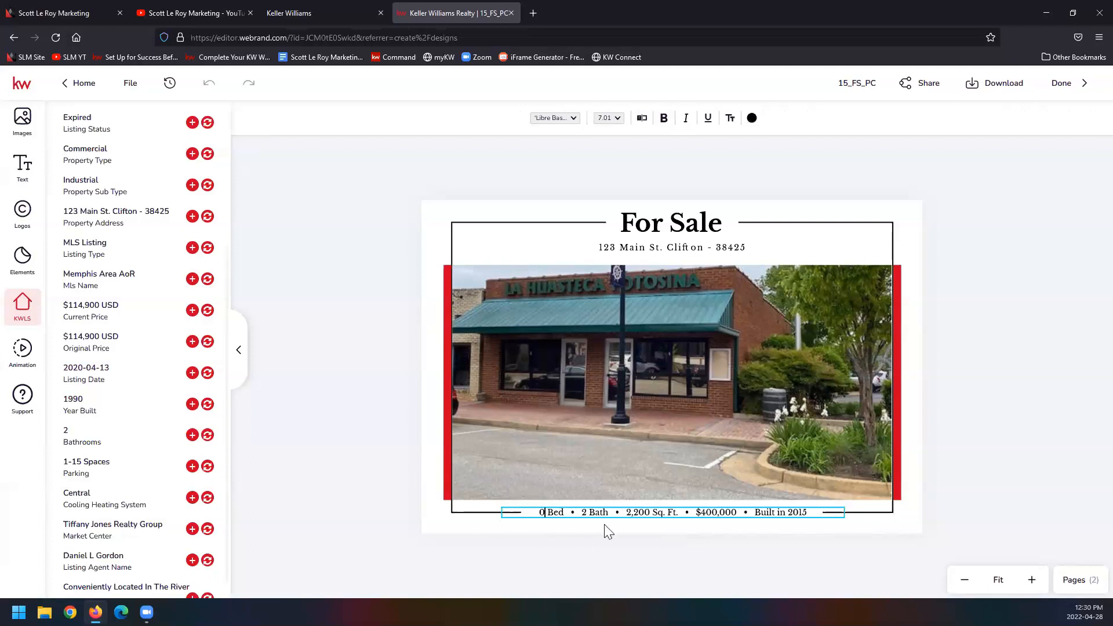
Step: Set the price in the property facts line to $114,900 and the construction year to Built in 1990
click(590, 513)
scroll(145, 464, up, 3)
scroll(146, 465, down, 3)
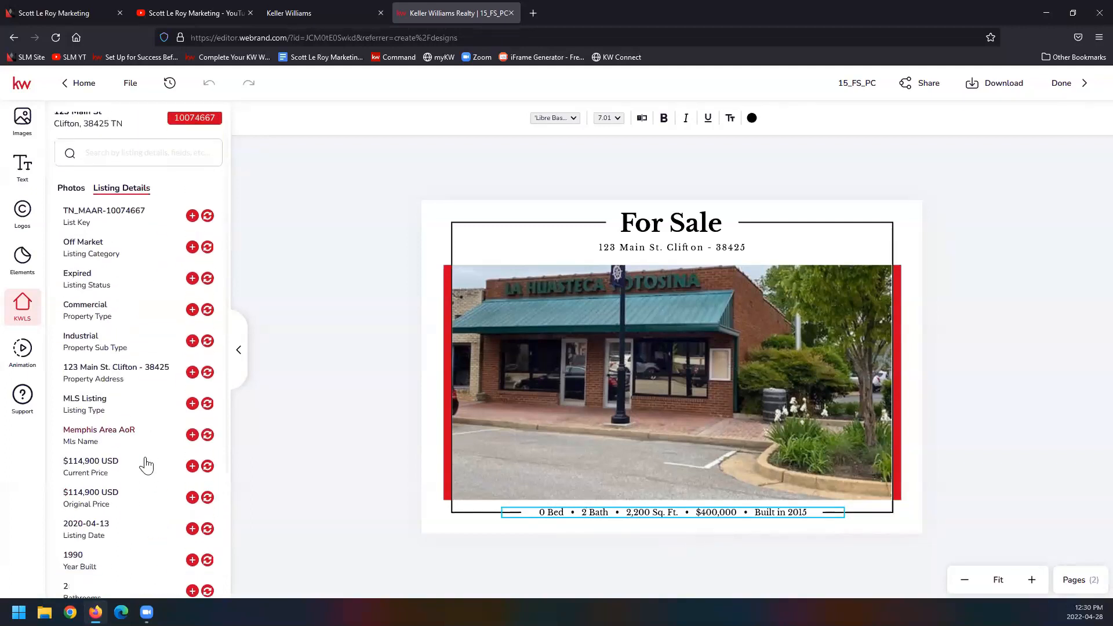
scroll(147, 465, down, 1)
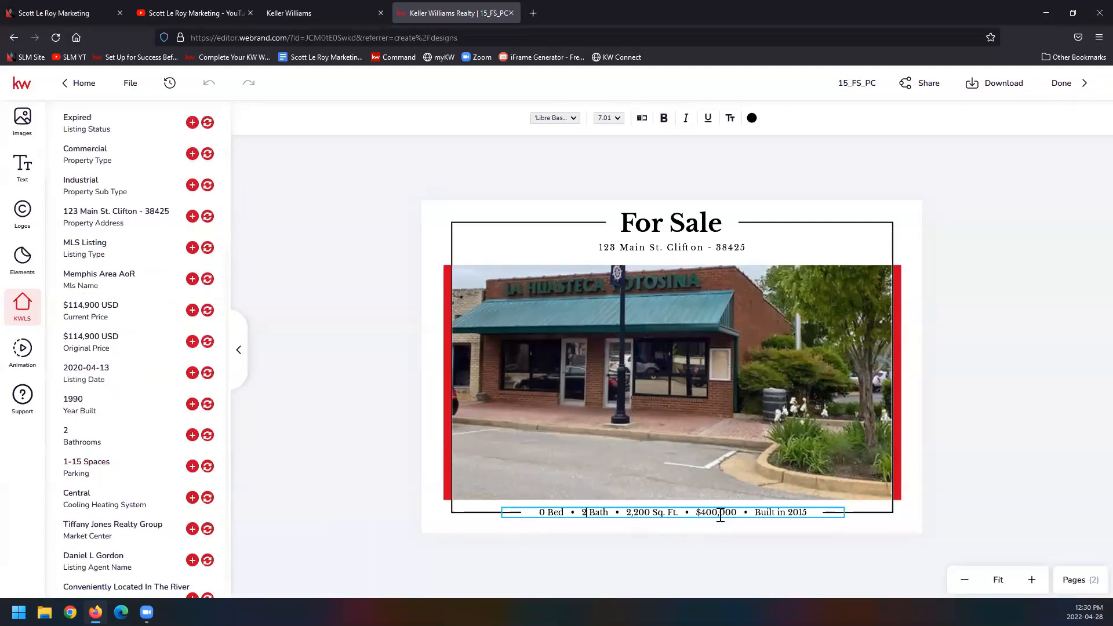
drag(724, 513, 698, 511)
text(114,)
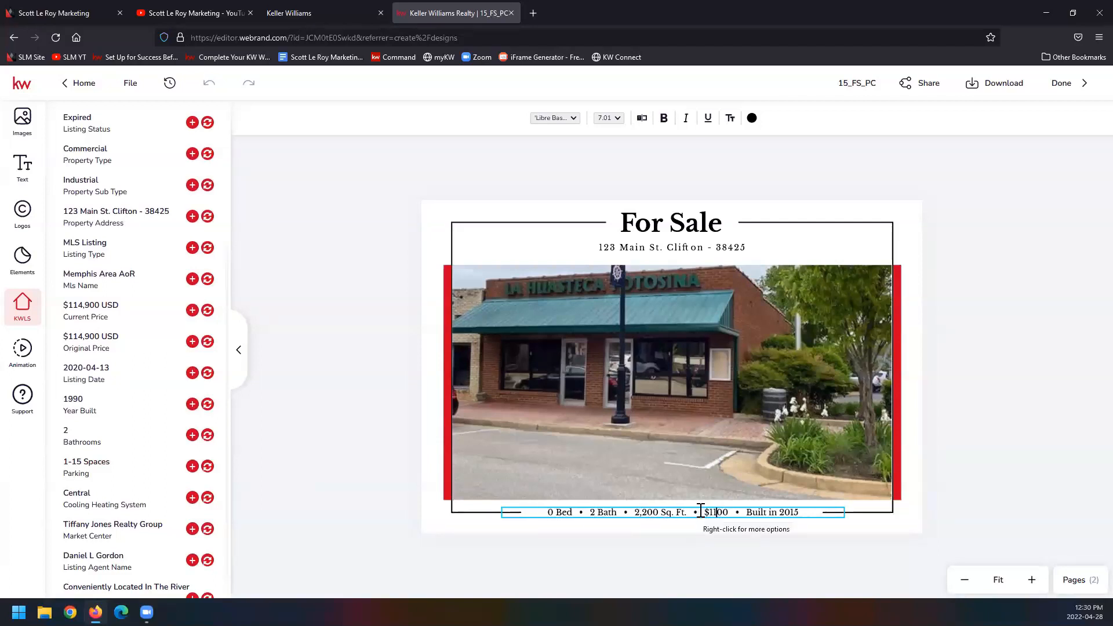
text(9)
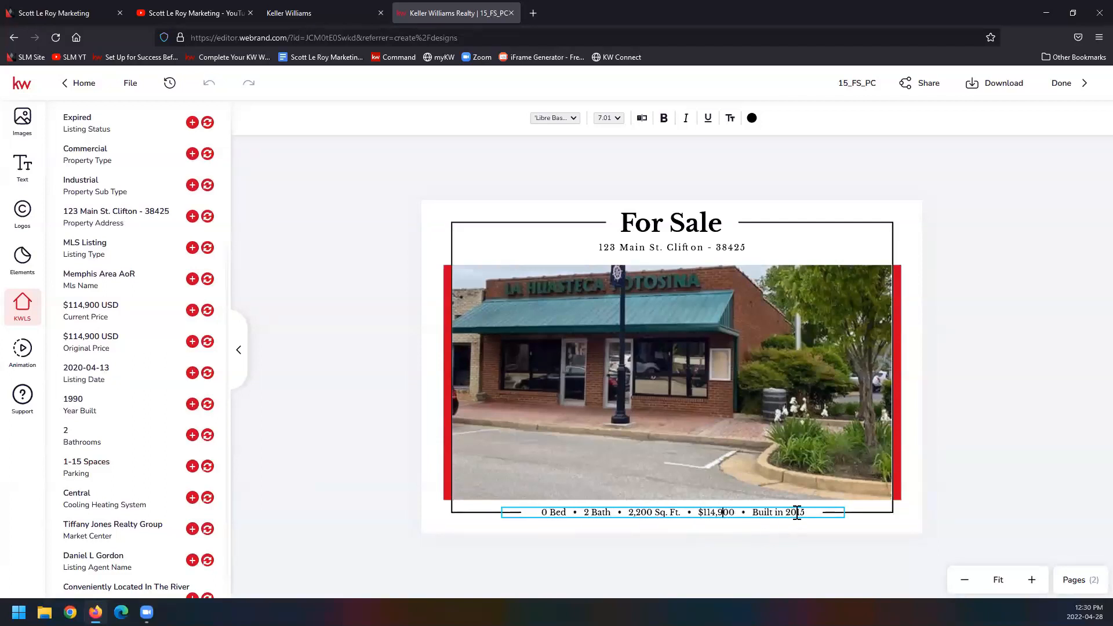
text(1990)
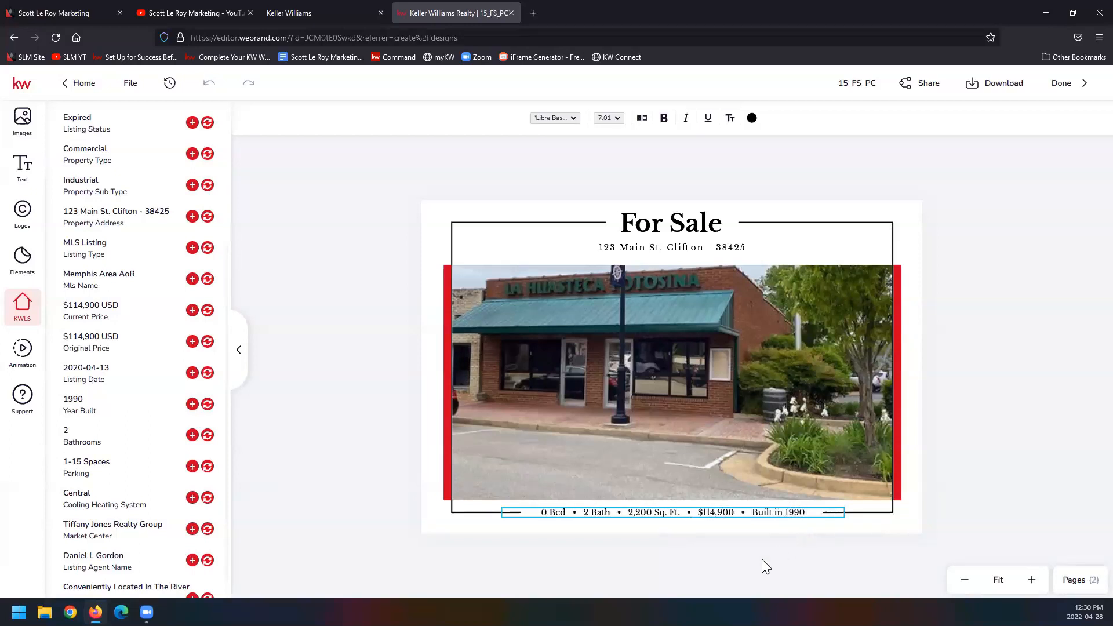
click(762, 559)
click(779, 538)
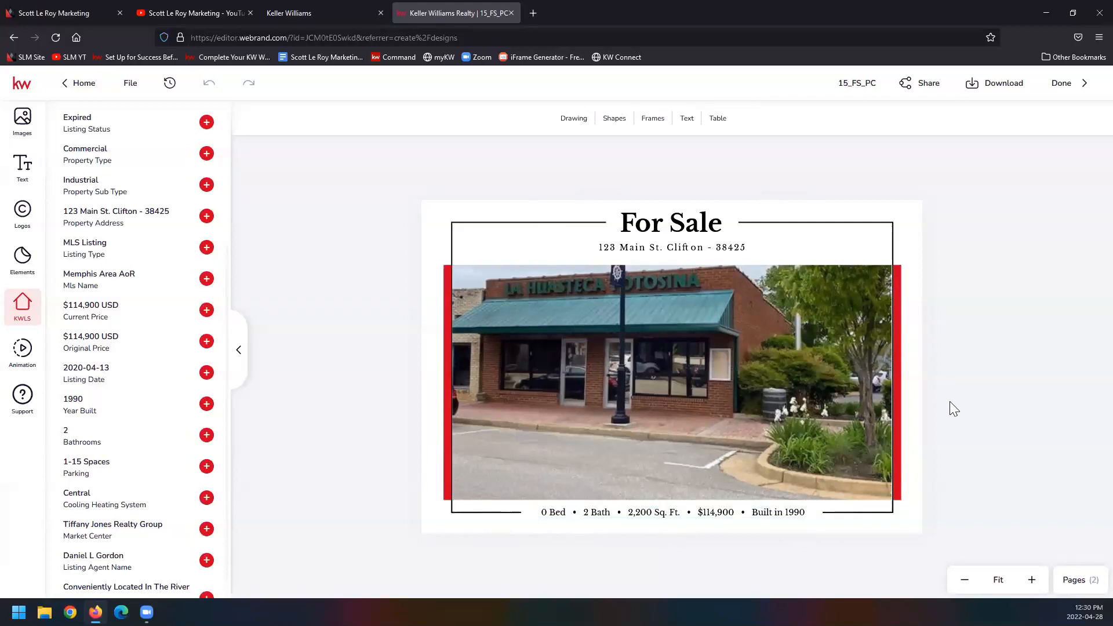
Step: On page 2 of the postcard, replace the agent headshot with the full-length portrait from My Assets
click(1078, 581)
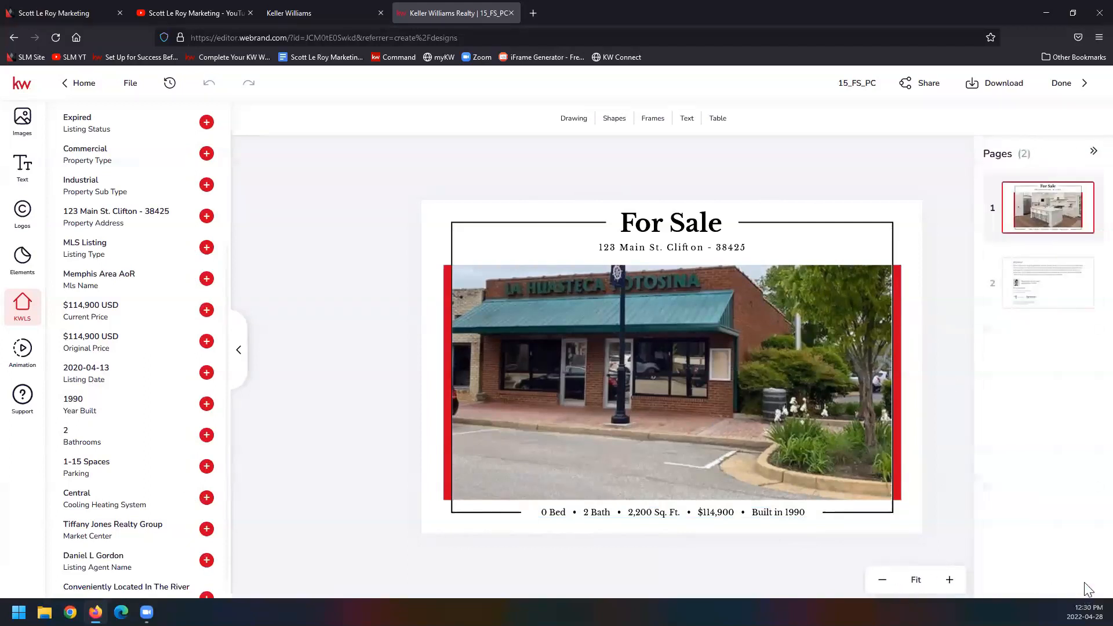
click(1043, 286)
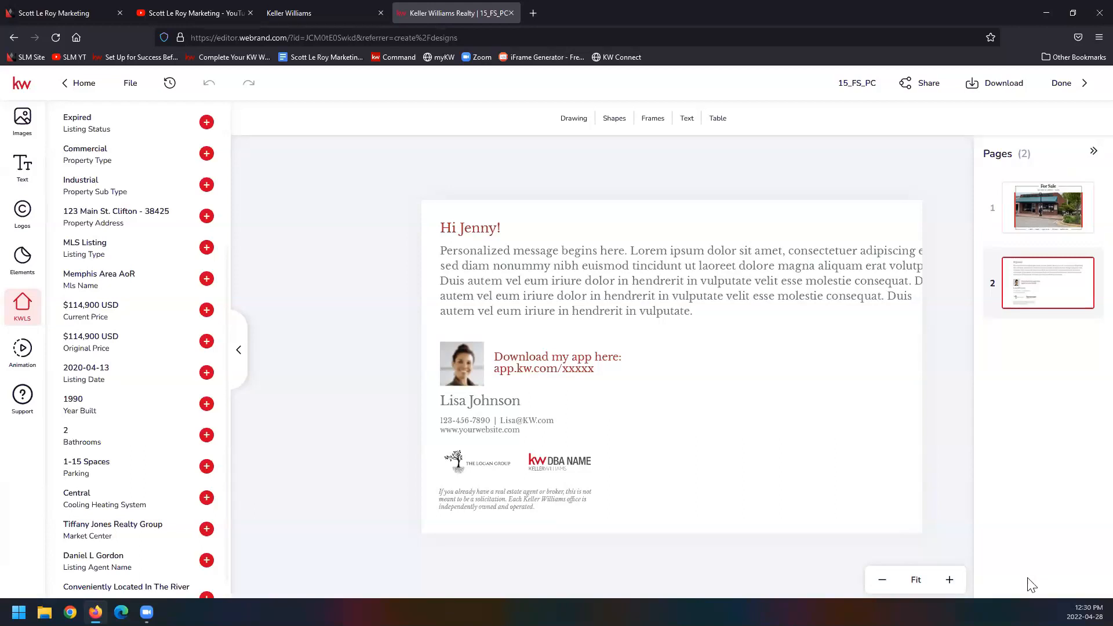
click(458, 363)
scroll(174, 342, up, 1)
scroll(174, 341, up, 2)
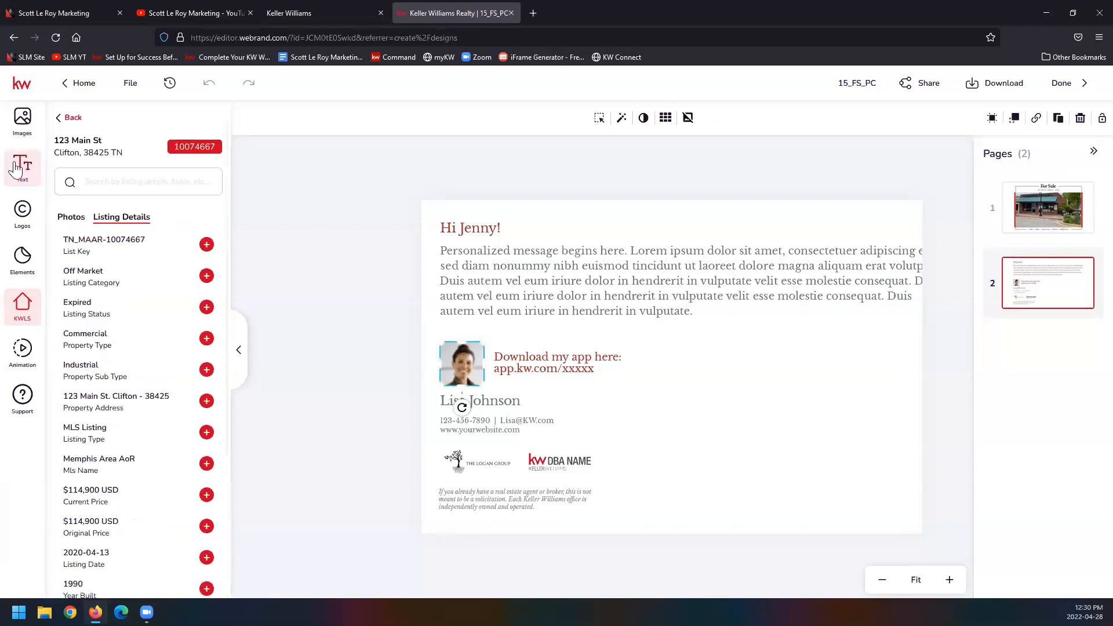
click(22, 119)
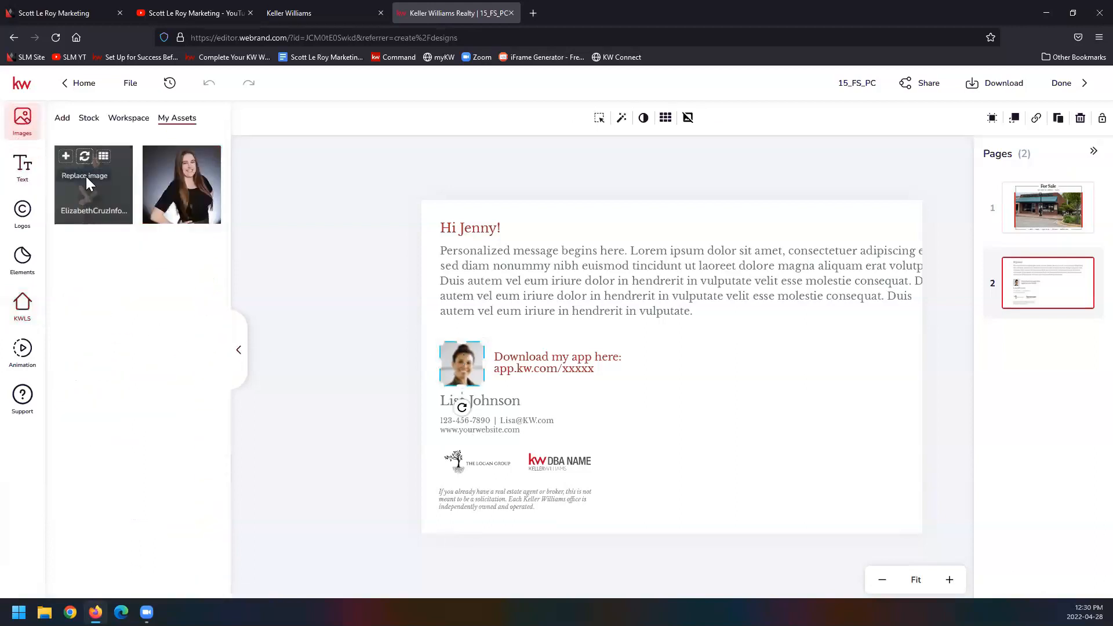
click(84, 157)
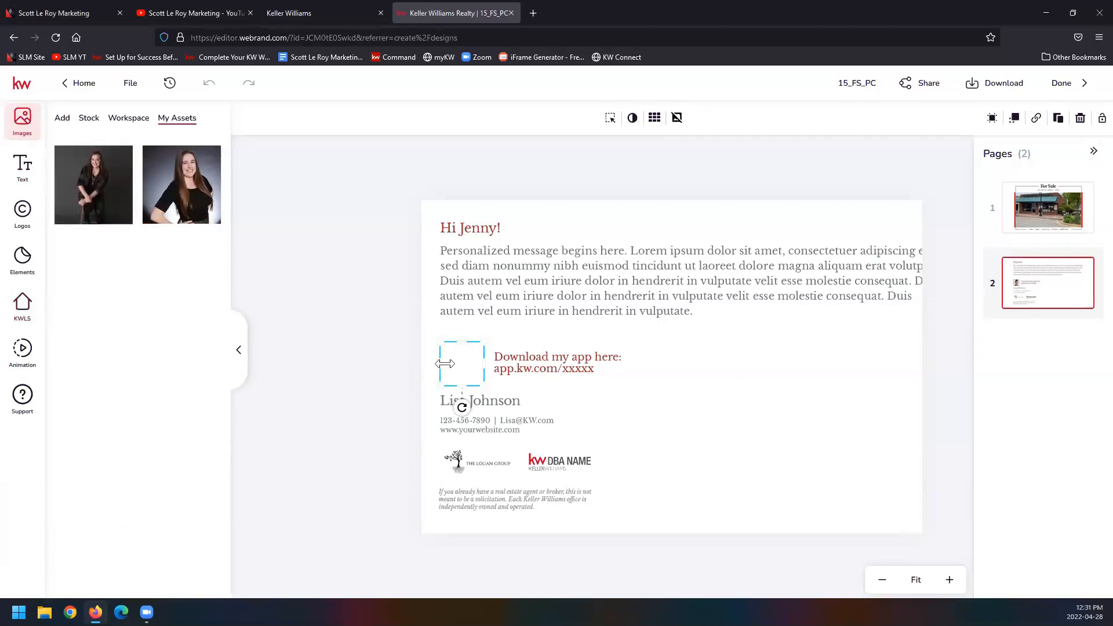
Step: Place the full-length portrait in page 2's headshot frame and replace the name below it with the agent's name from My Assets
mouse_move(116, 197)
mouse_down()
mouse_move(351, 277)
mouse_move(471, 364)
mouse_up()
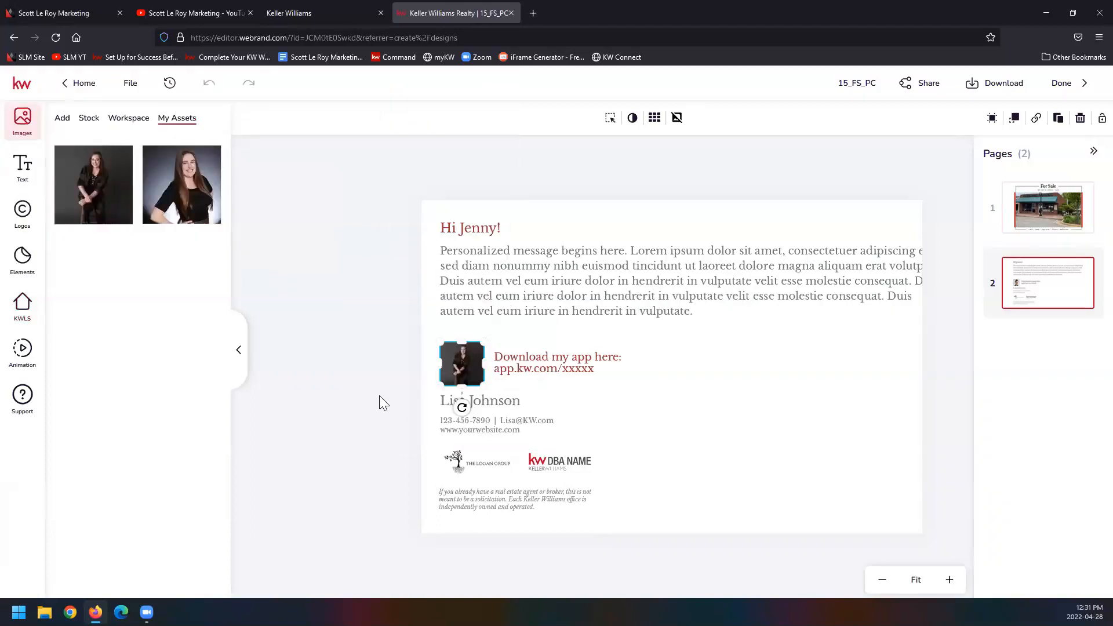
click(505, 404)
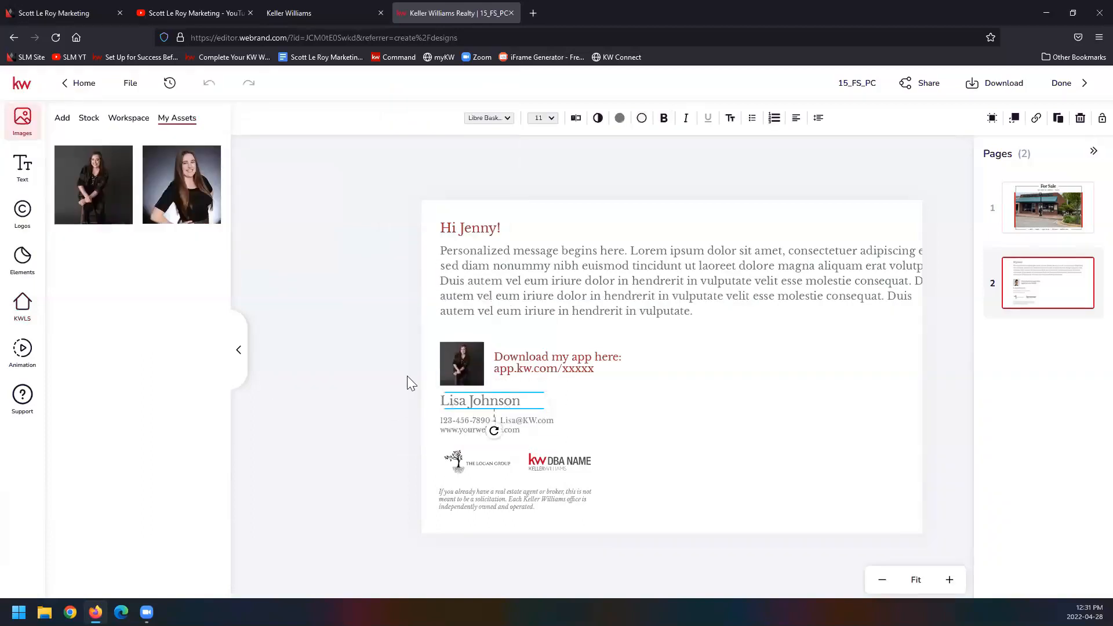
click(19, 174)
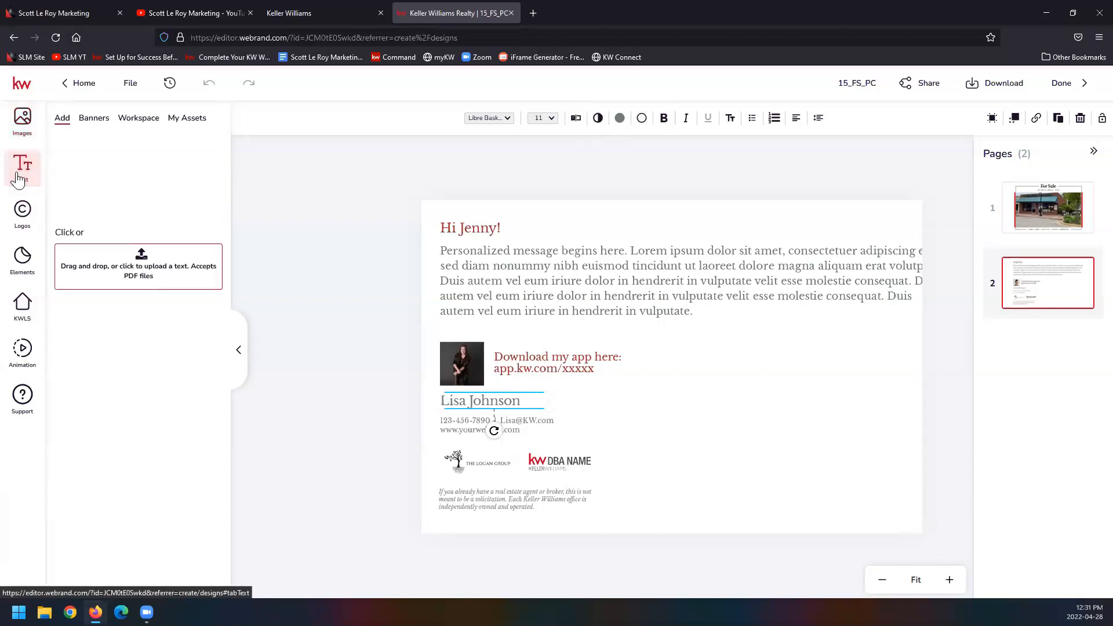
click(187, 119)
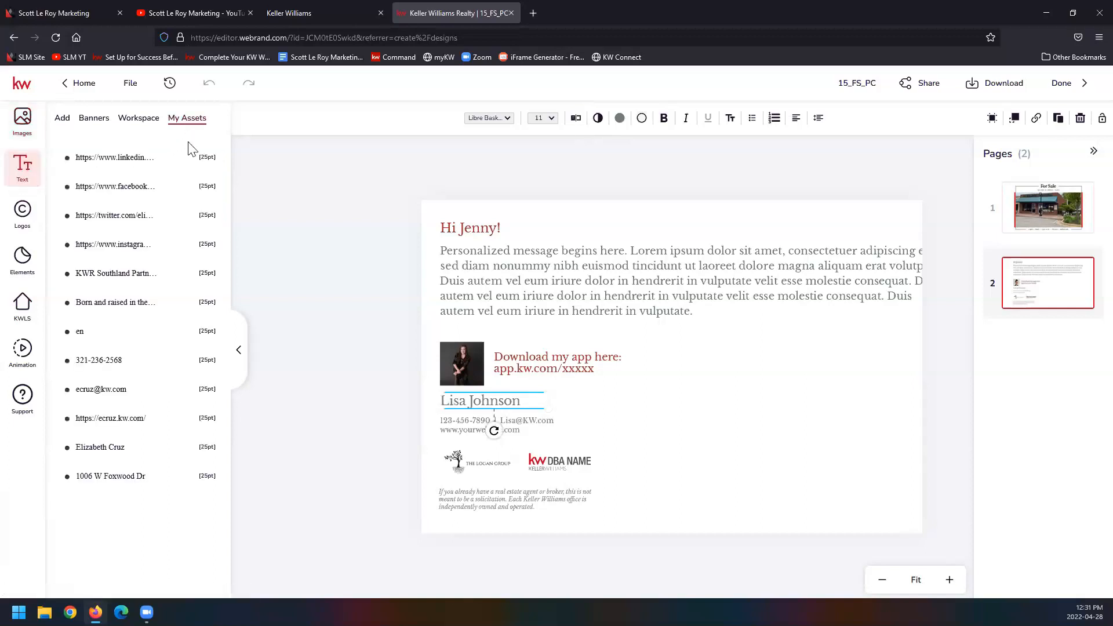
click(185, 447)
Step: Replace the sample contact lines with the agent's phone number, and place a duplicate line directly below containing the agent's e-mail address
click(466, 426)
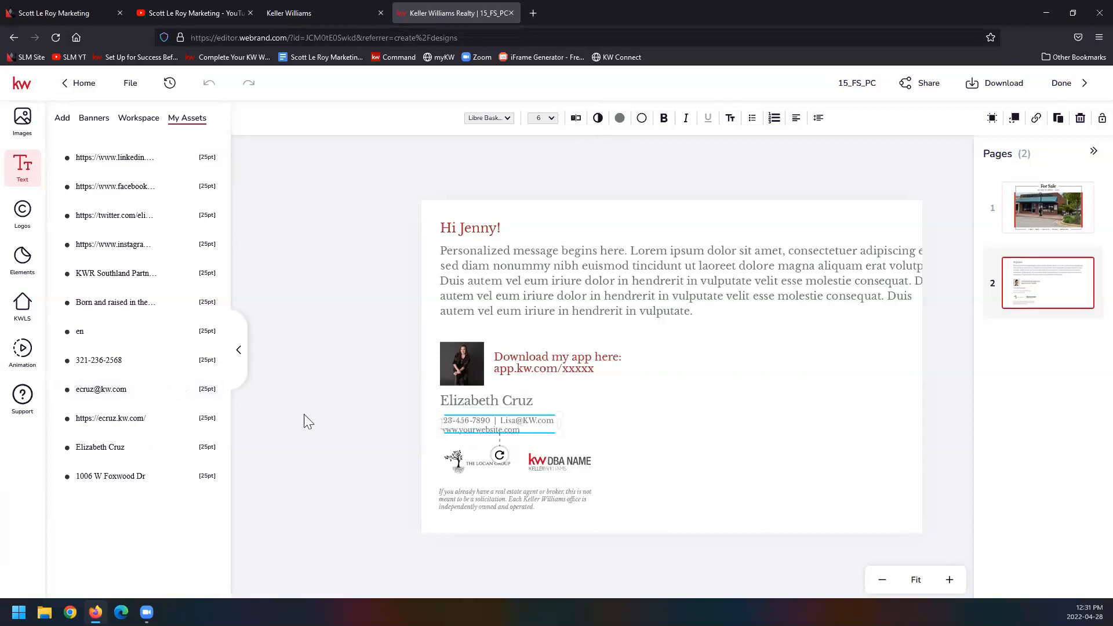
click(186, 363)
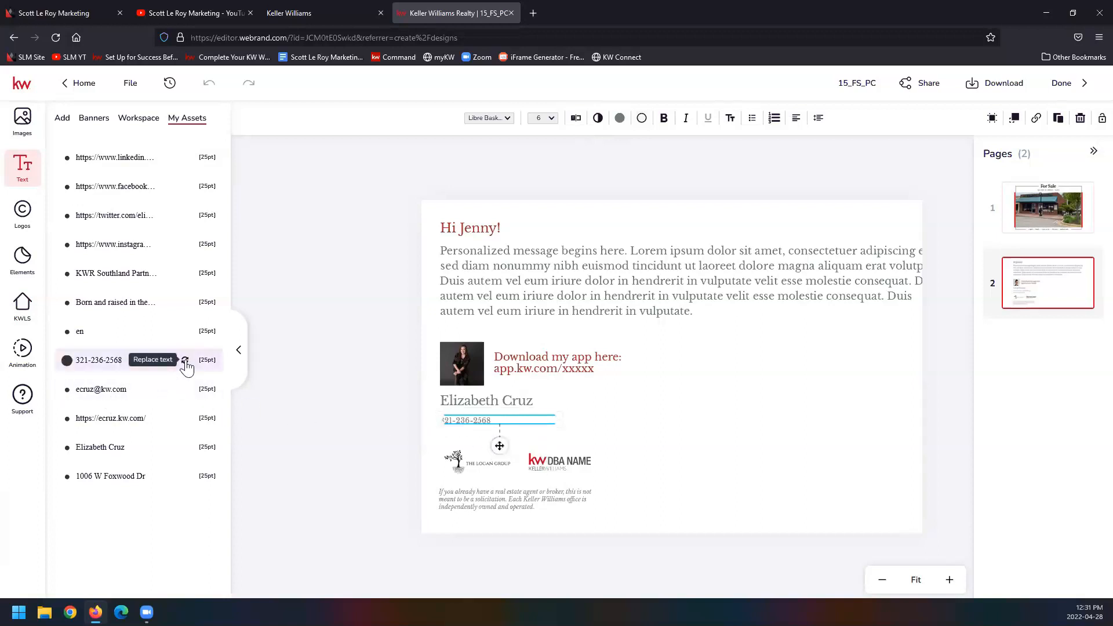
click(1059, 120)
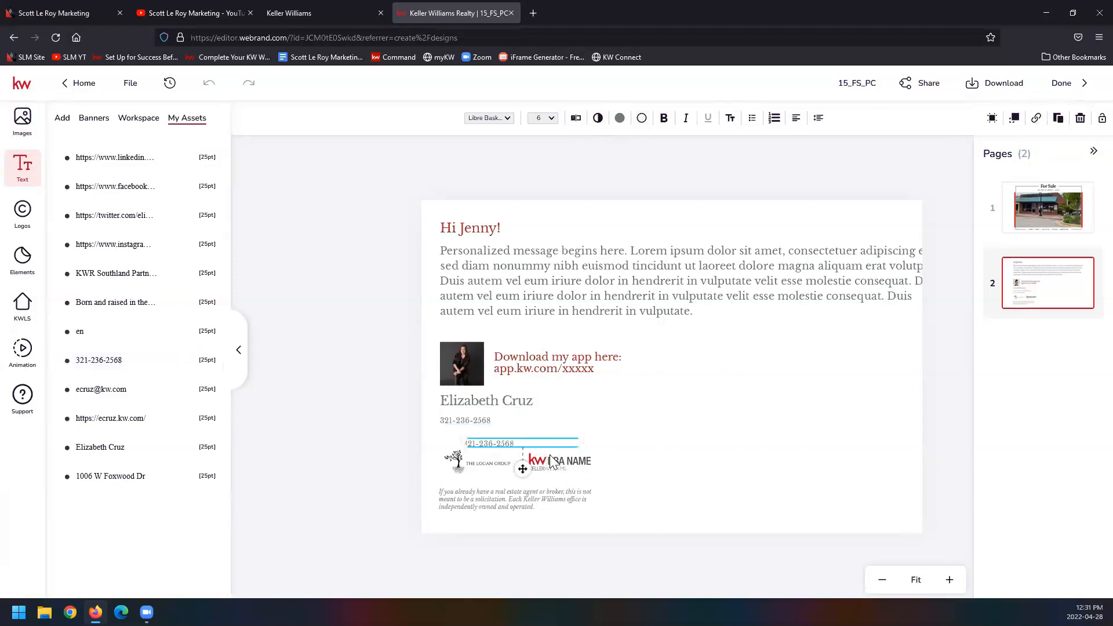
drag(551, 443, 526, 429)
click(184, 391)
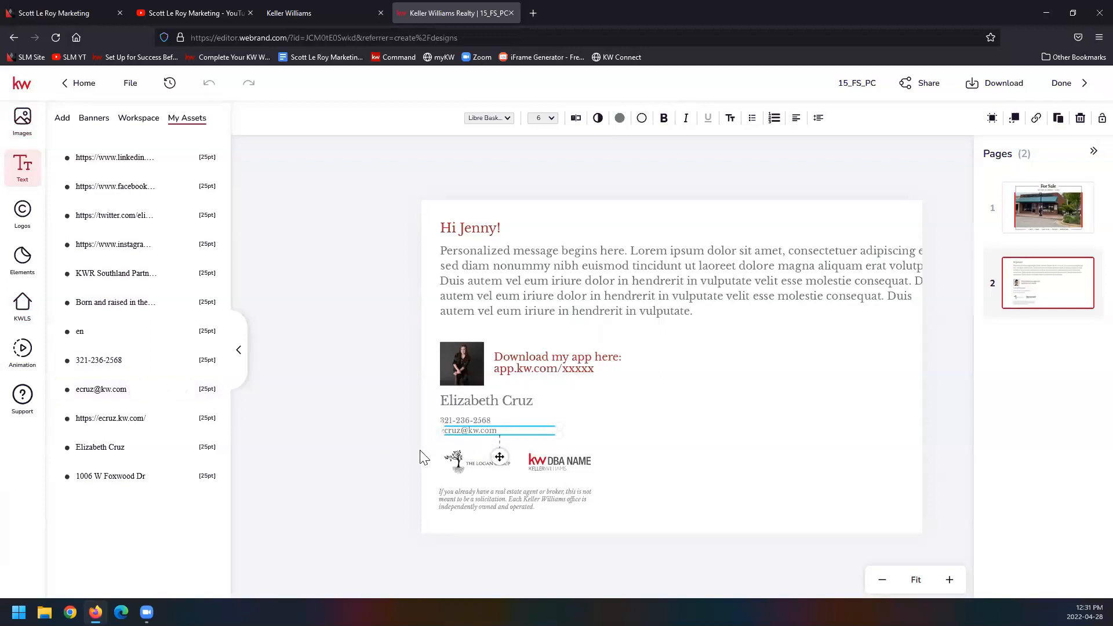
Step: Duplicate the e-mail line, position the copy directly below it, and replace its text with the agent's website address from My Assets
click(1058, 118)
drag(530, 450, 504, 438)
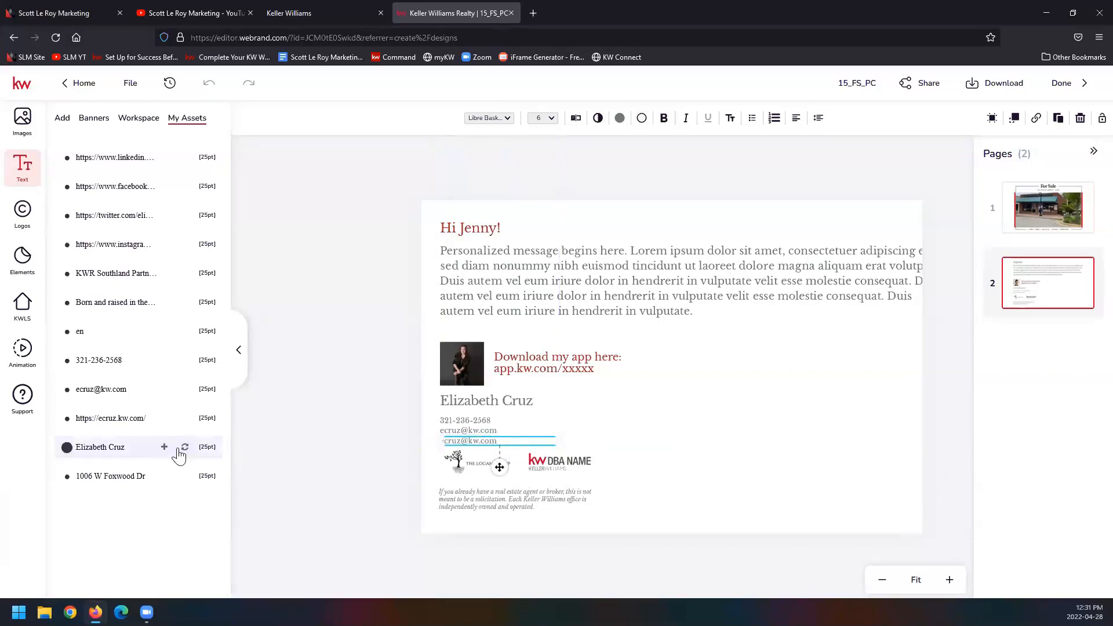
click(185, 418)
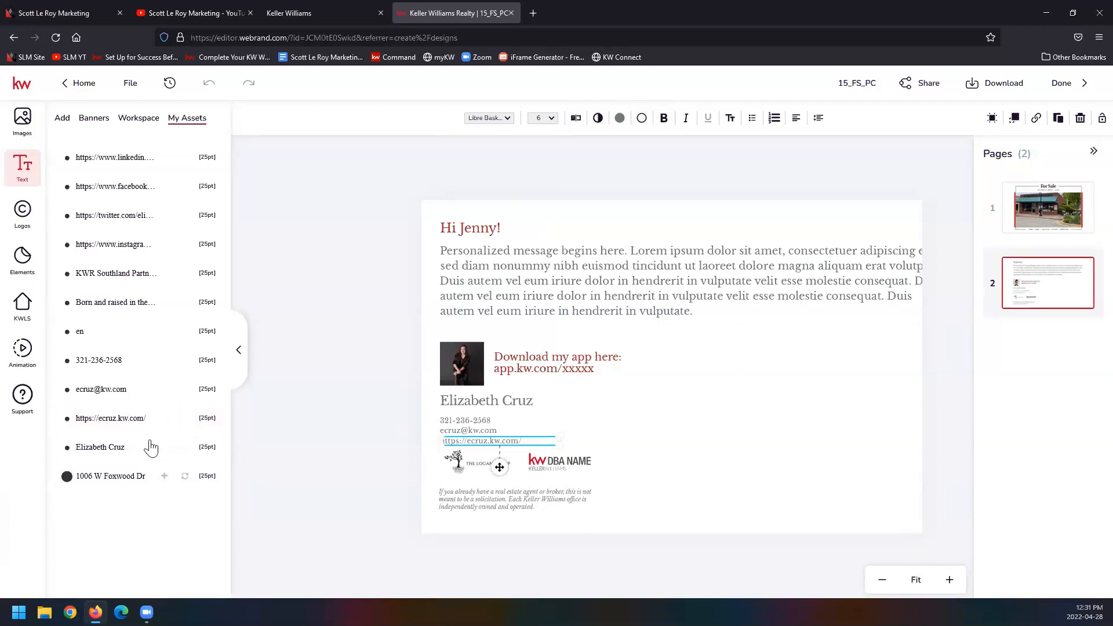
click(350, 413)
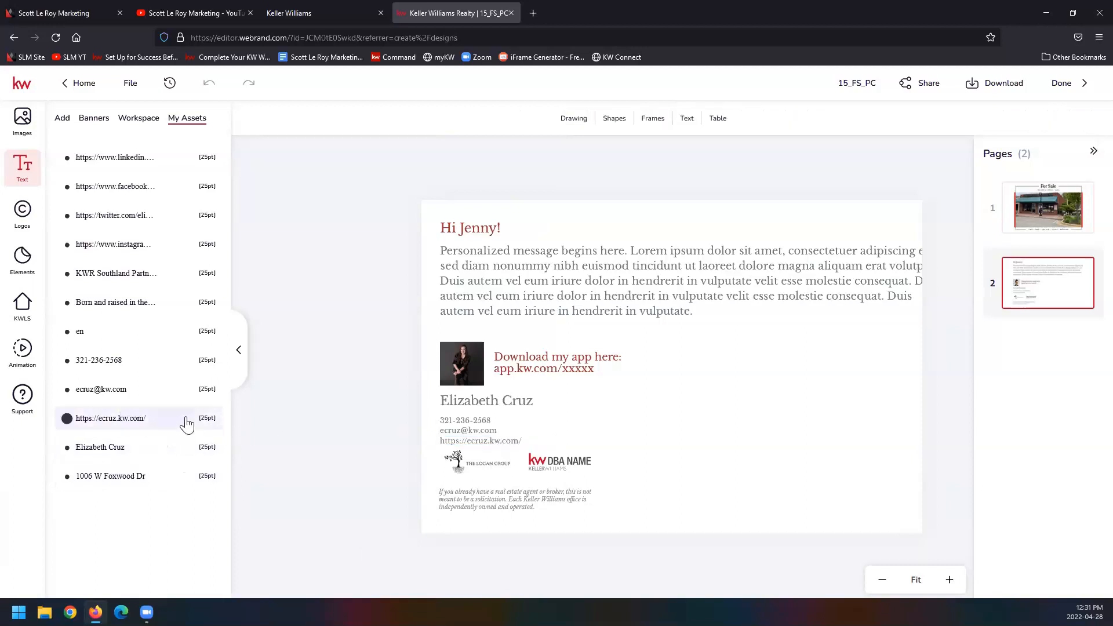
Step: Insert the agent's website address as a separate text element from My Assets, and delete that element again
click(99, 422)
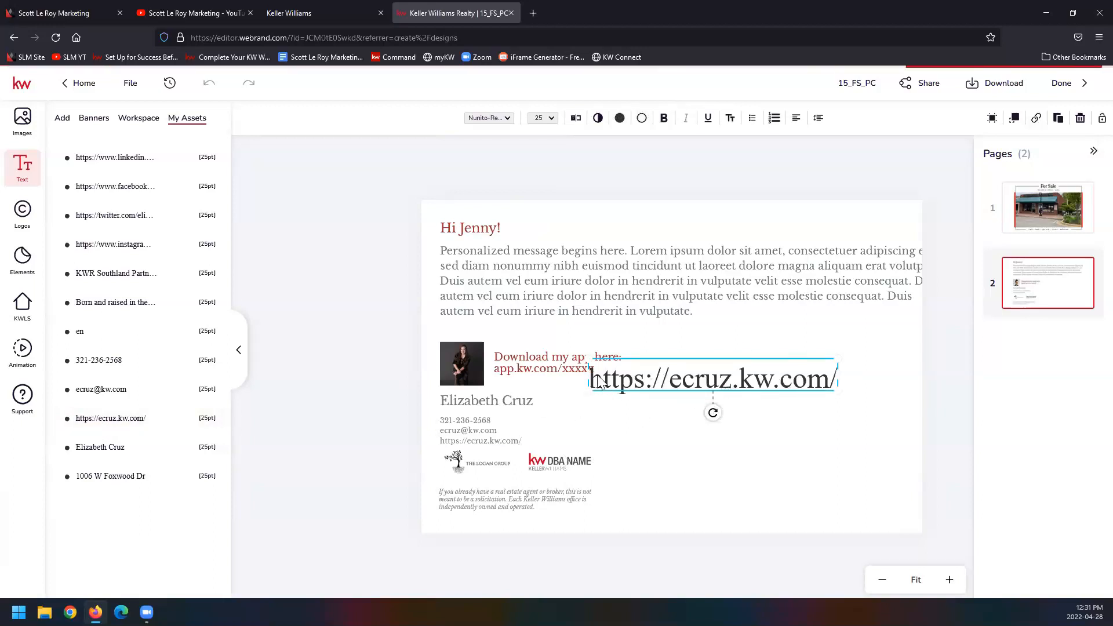
mouse_move(180, 395)
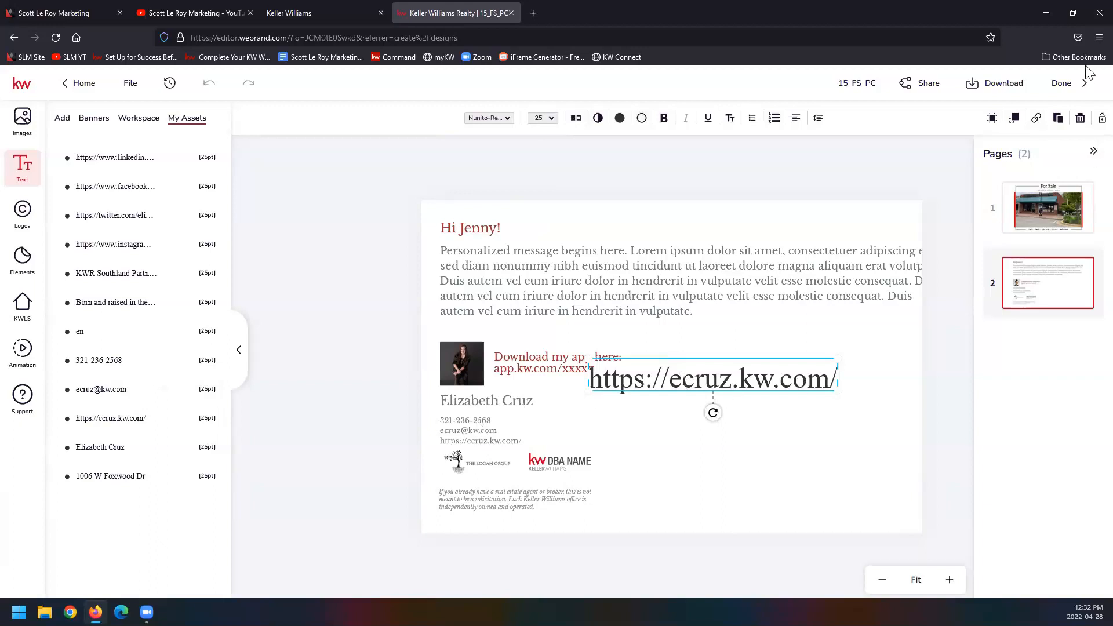
click(1080, 118)
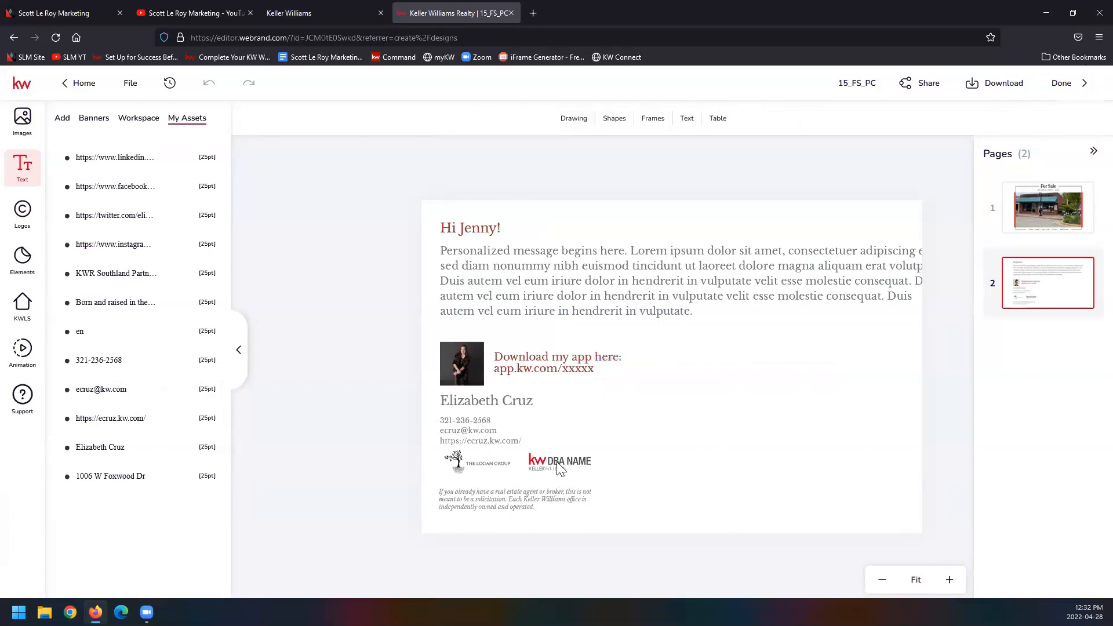
Step: Replace the KW DBA NAME logo with the red and grey KW Southland Partners logo from My Assets
click(533, 461)
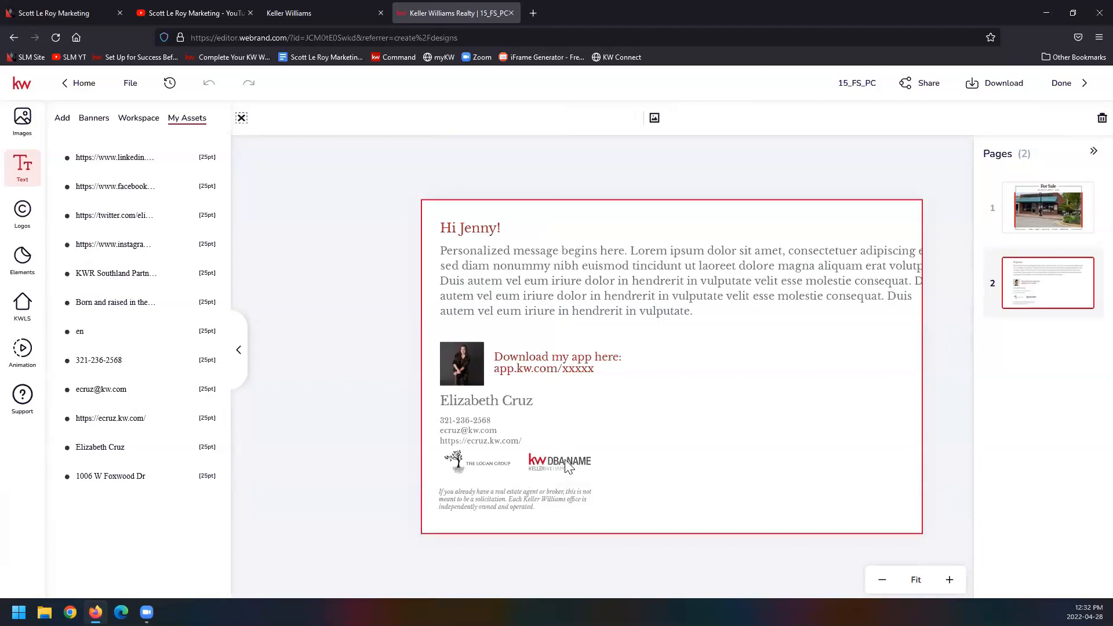
click(562, 461)
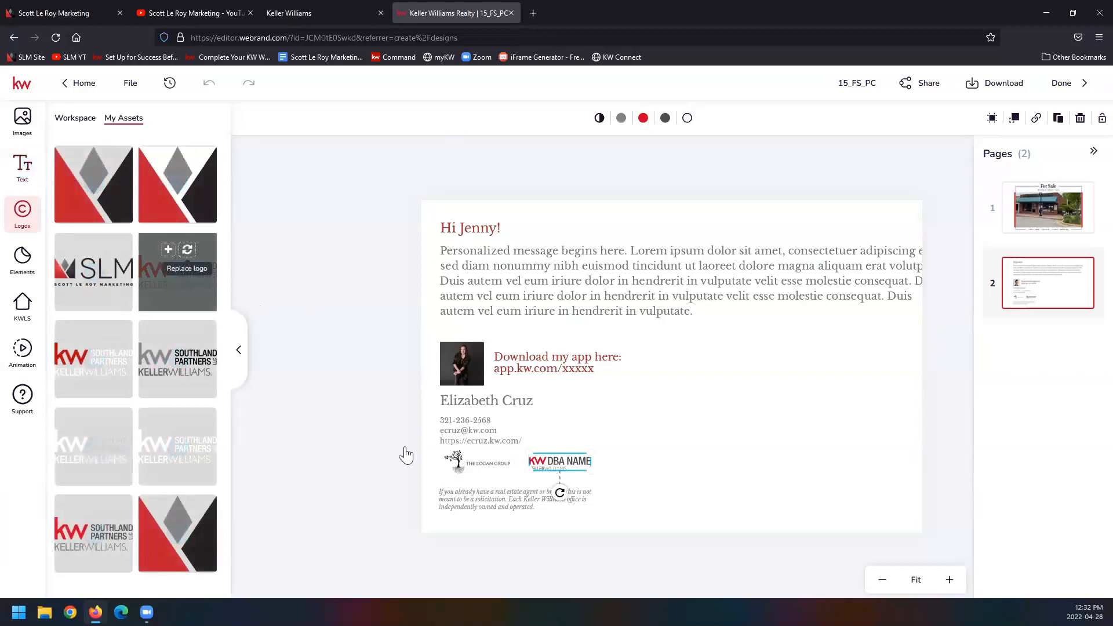
Step: Swap The Logan Group logo for the SLM logo, deleting the old image and frame and scaling the SLM logo to fit beside the KW logo
click(468, 463)
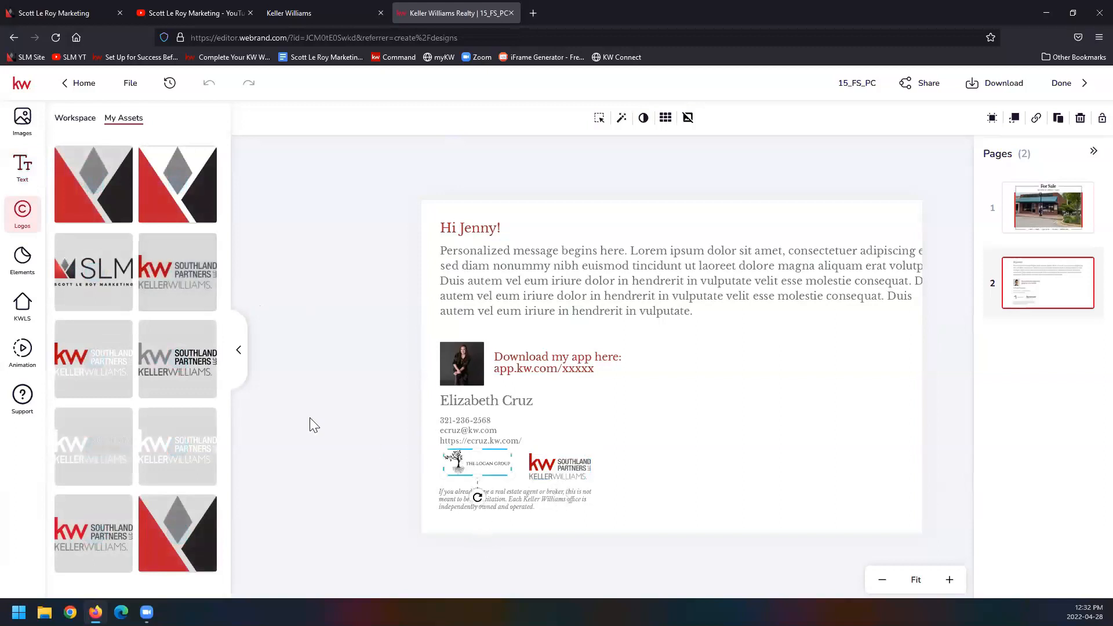
click(90, 265)
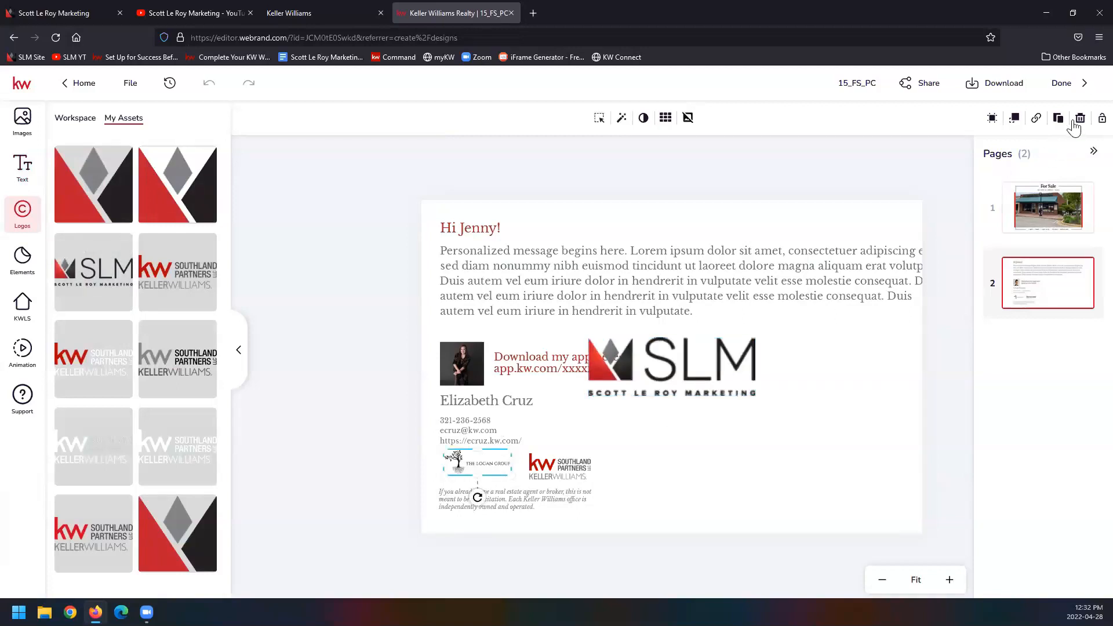
click(1080, 117)
click(464, 461)
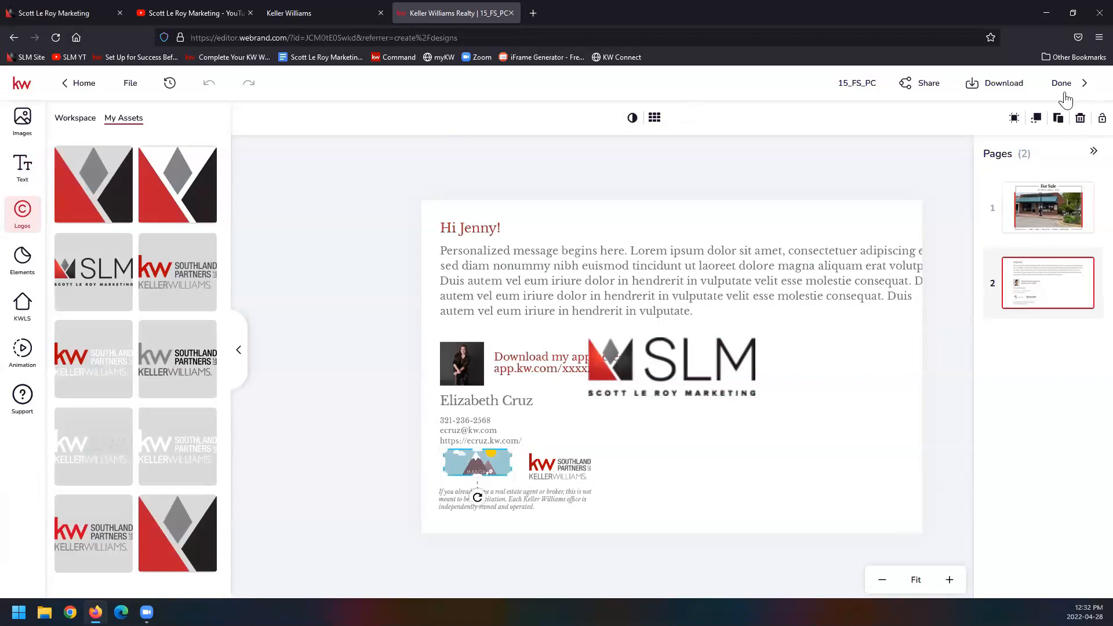
click(1080, 118)
drag(707, 361, 555, 451)
drag(606, 425, 518, 451)
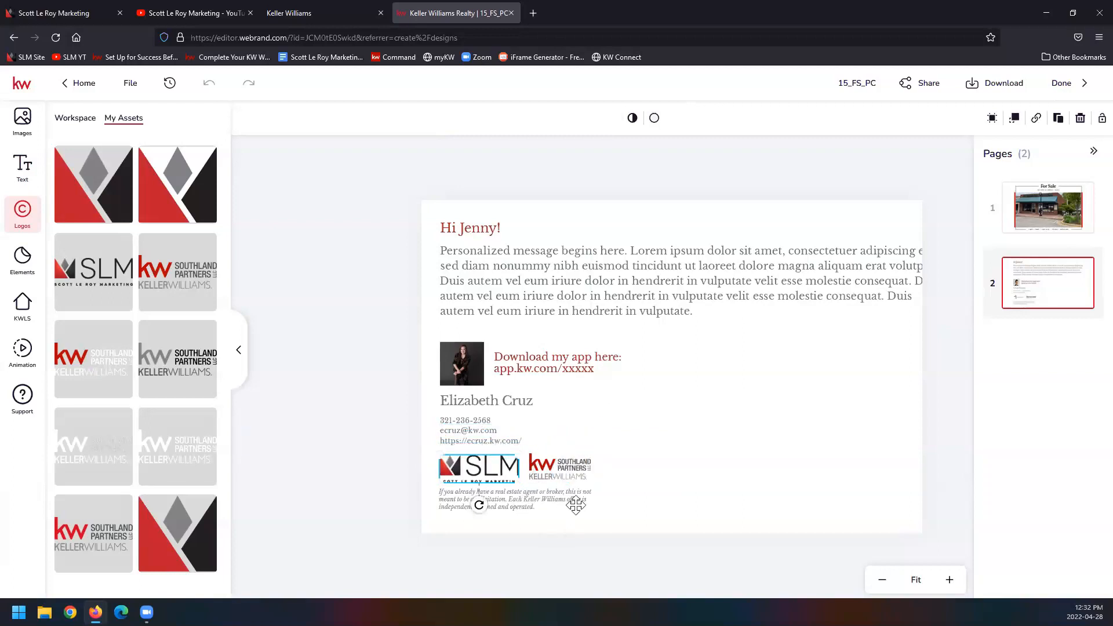
click(558, 540)
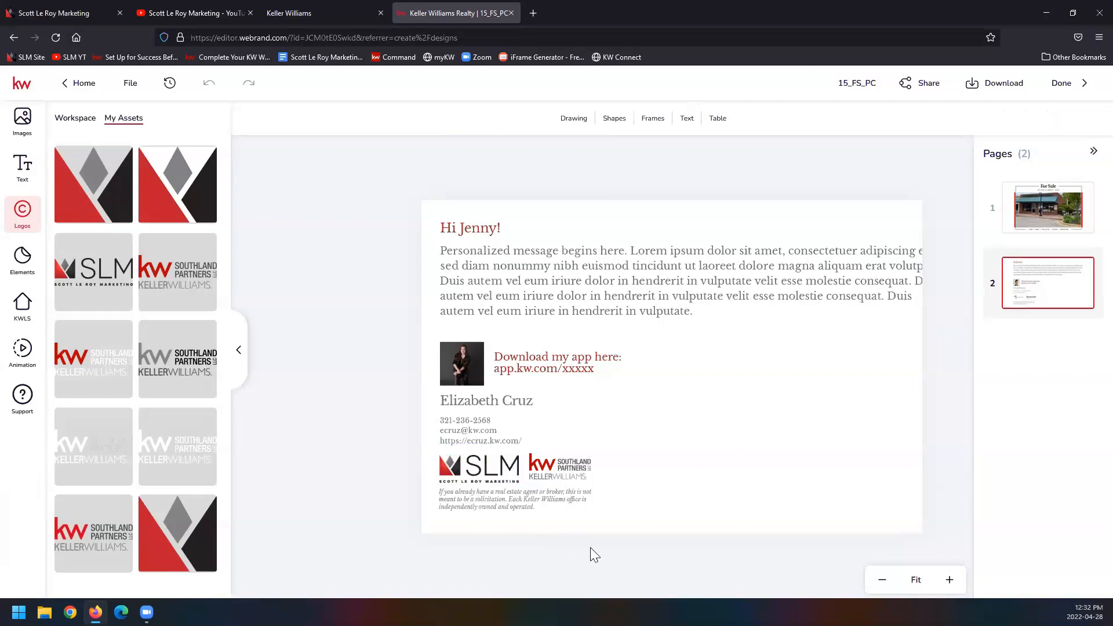
Step: Narrow the personalized message text box so its lines wrap inside the postcard's edge, and save the design
click(531, 255)
drag(931, 280, 890, 283)
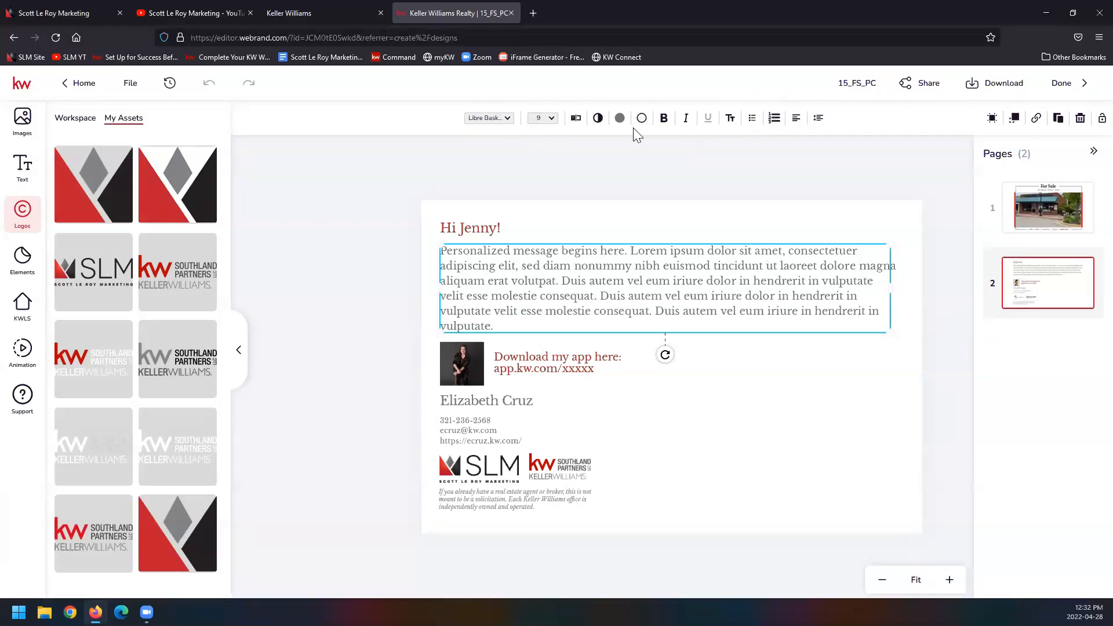
click(682, 180)
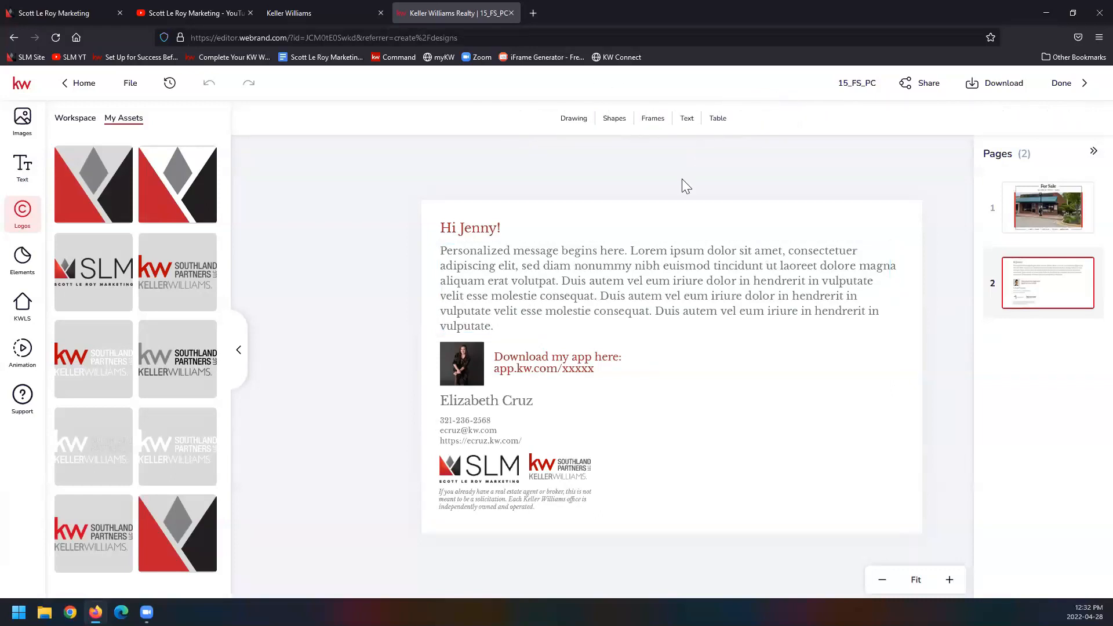
click(131, 83)
click(142, 118)
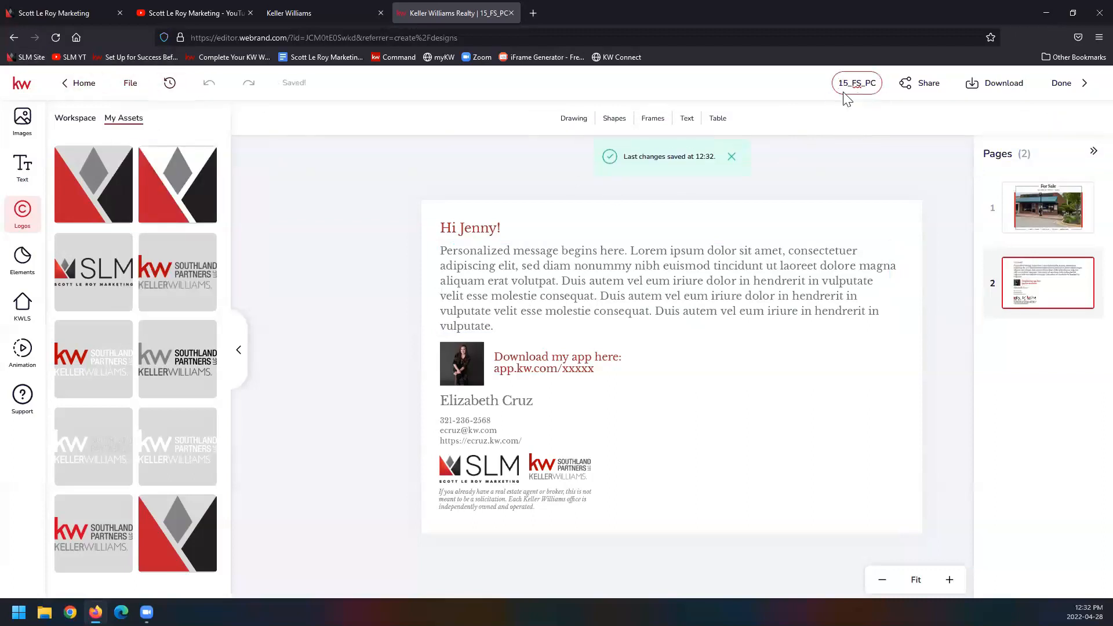
Step: Rename the design as CIASS 42822 15_FS_PC and finish editing to return to the Designs list
text(CIAA)
key(BackSpace)
text(48)
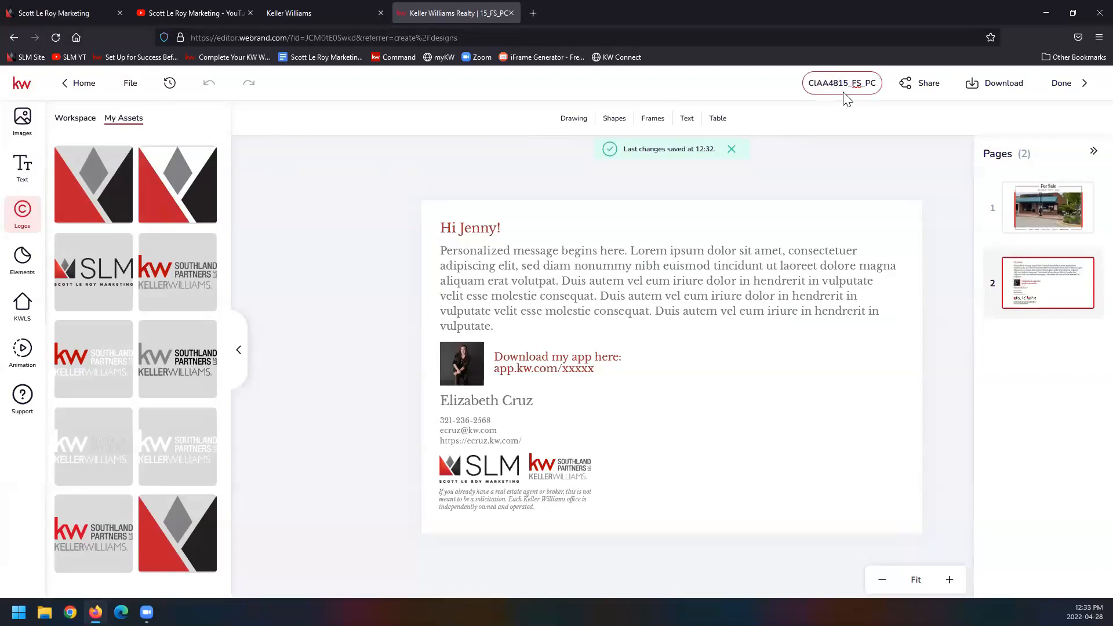
key(BackSpace)
key(BackSpace)
key(BackSpace)
key(BackSpace)
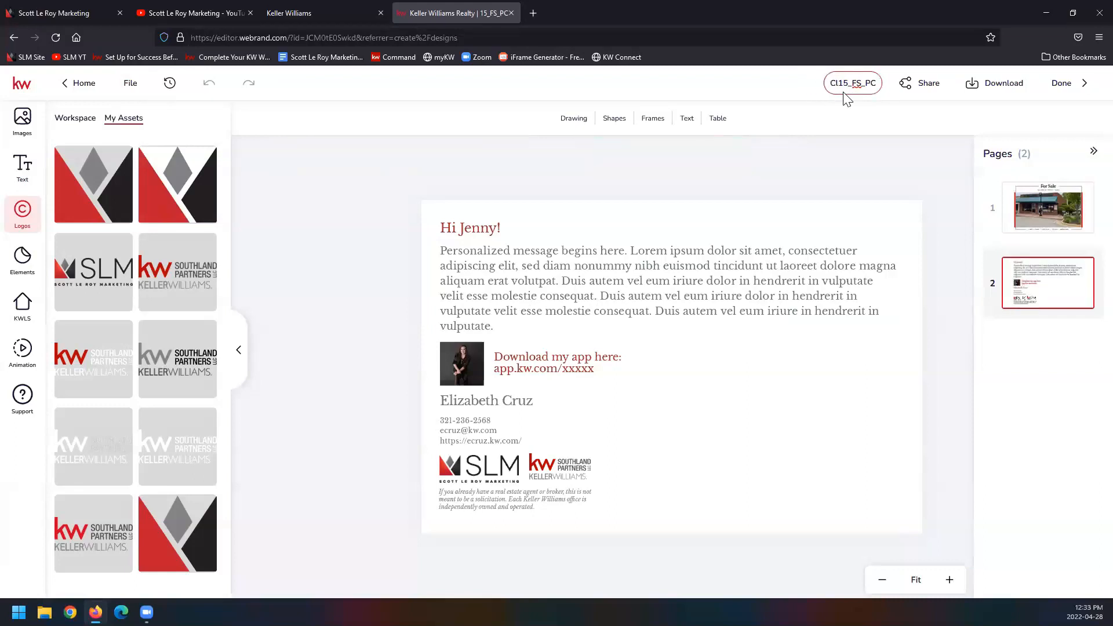
text(ASS 42822)
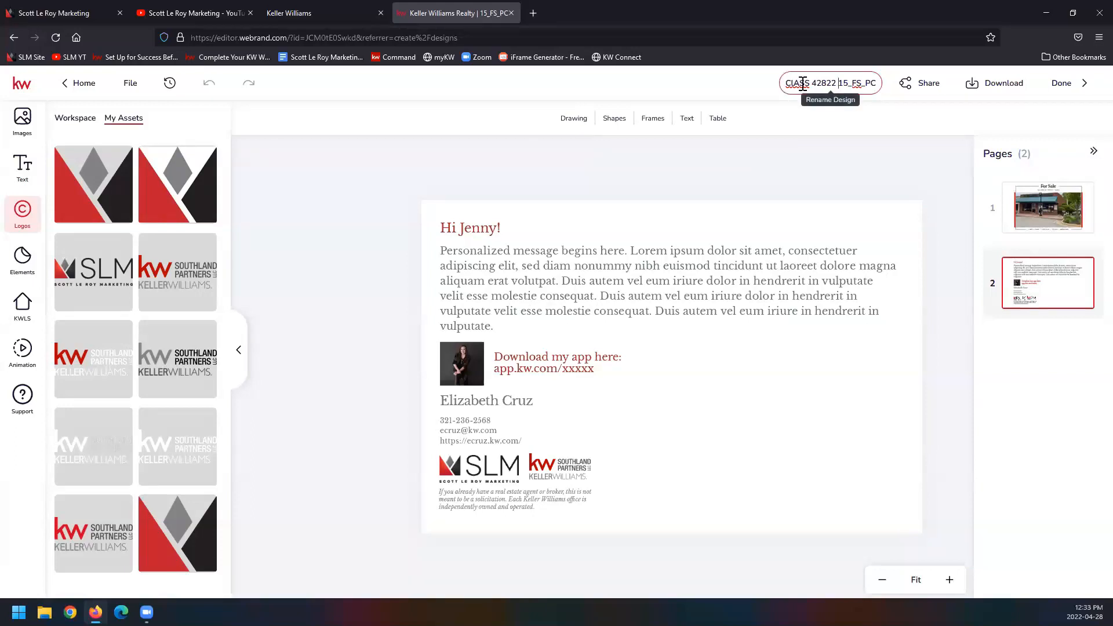
click(1062, 84)
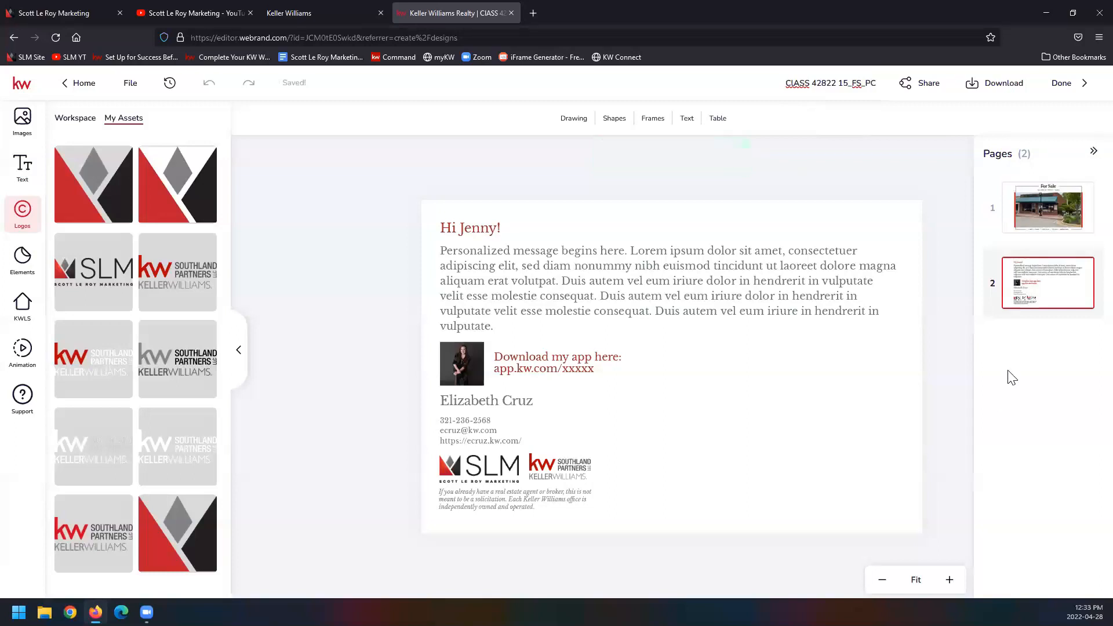
click(1066, 89)
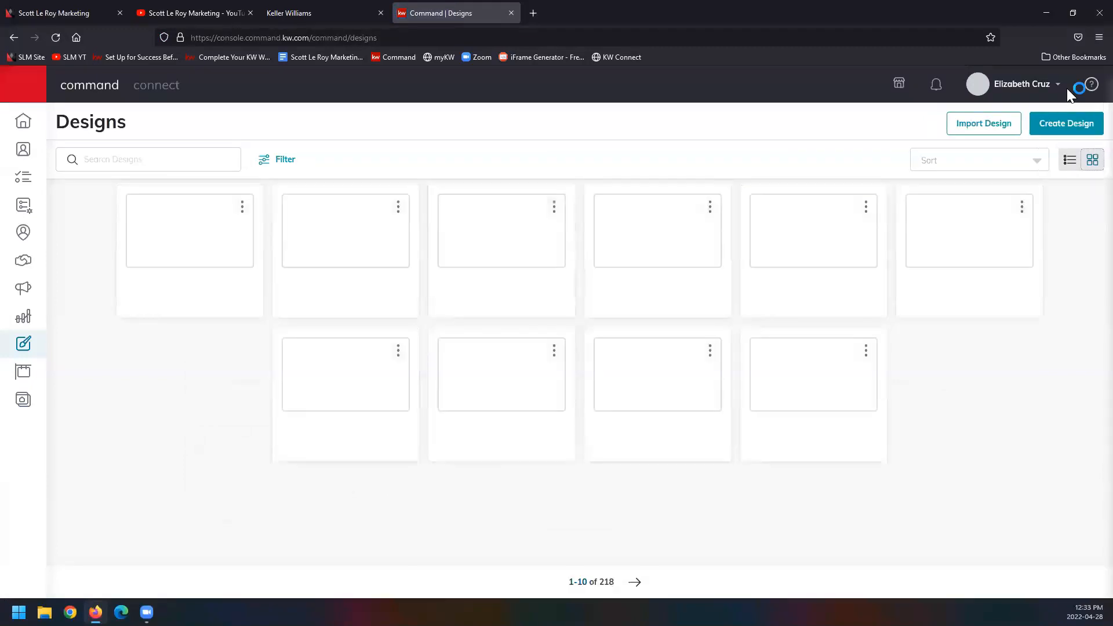
Step: Start a new Email design and review the search and date sort options in the KW Templates gallery
click(1041, 125)
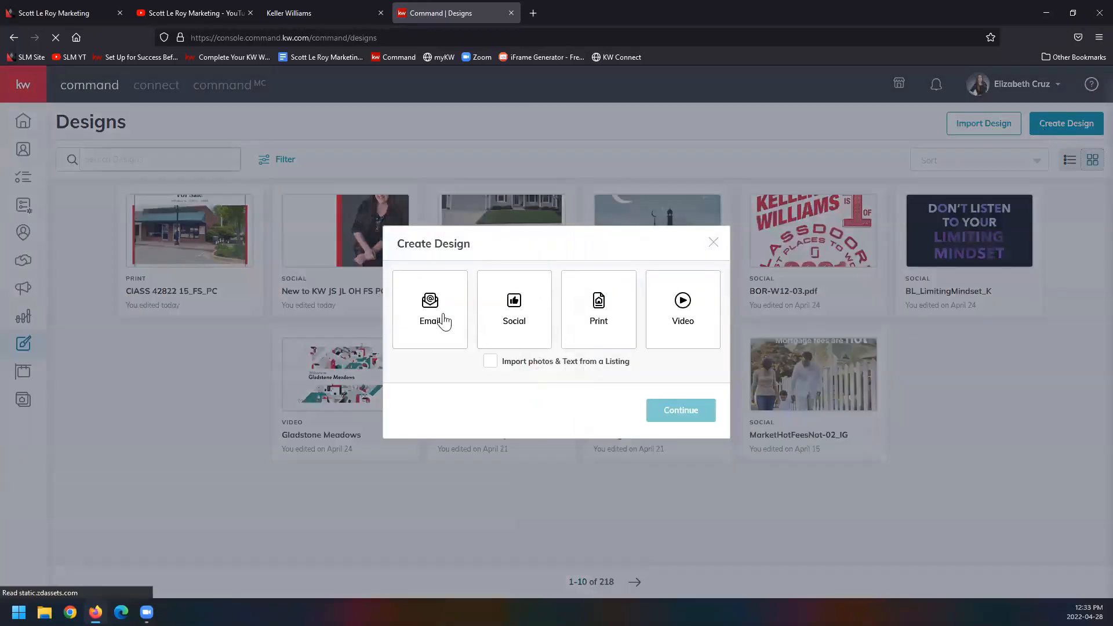
click(443, 322)
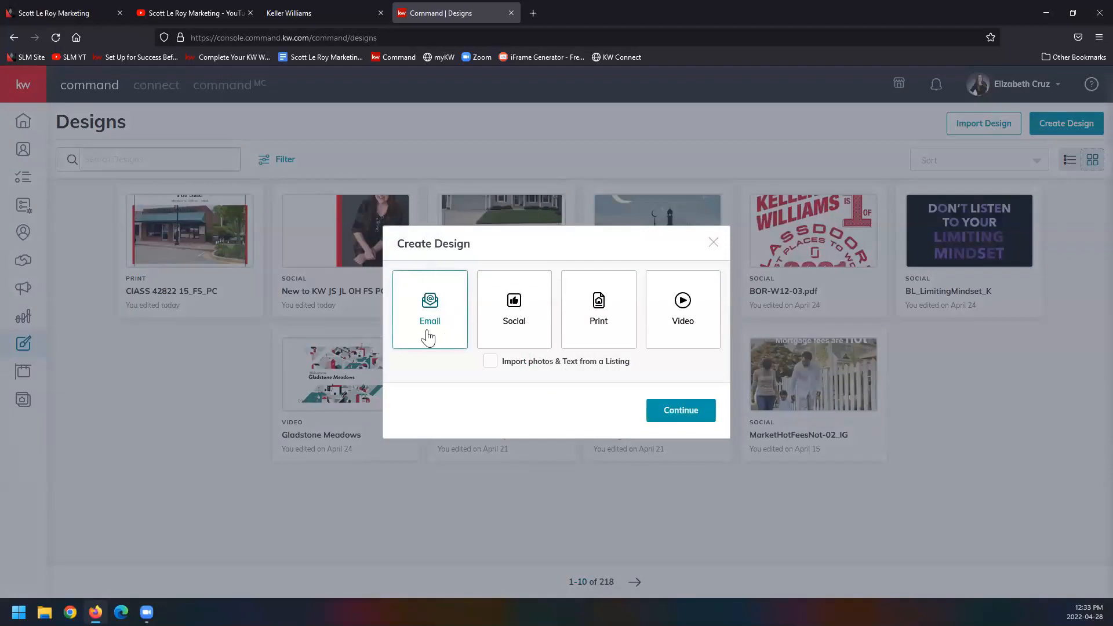
click(662, 417)
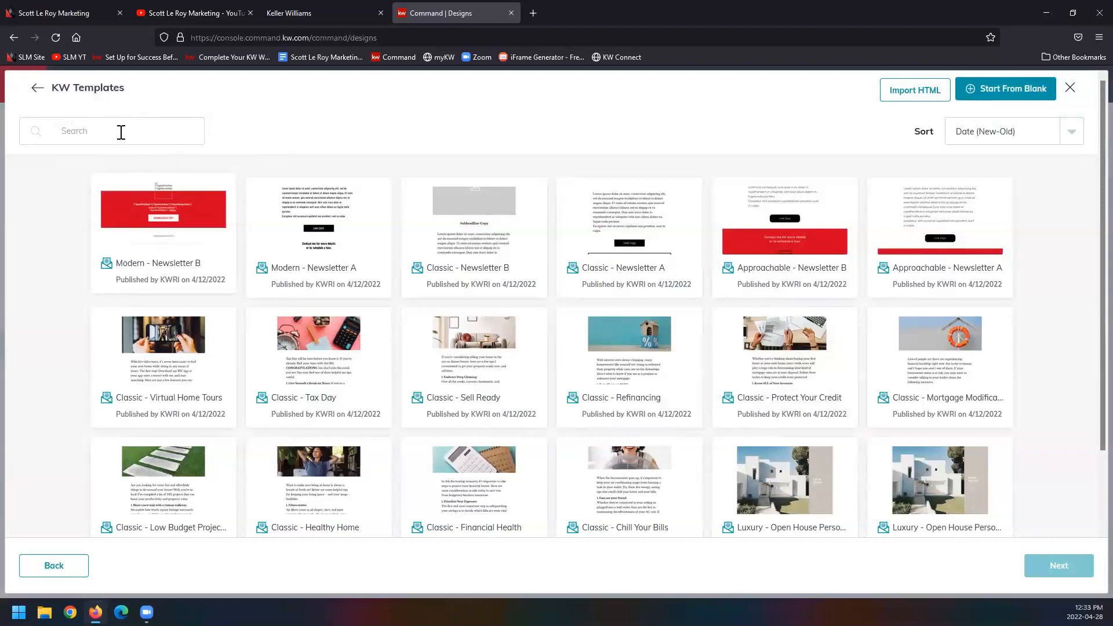
click(99, 133)
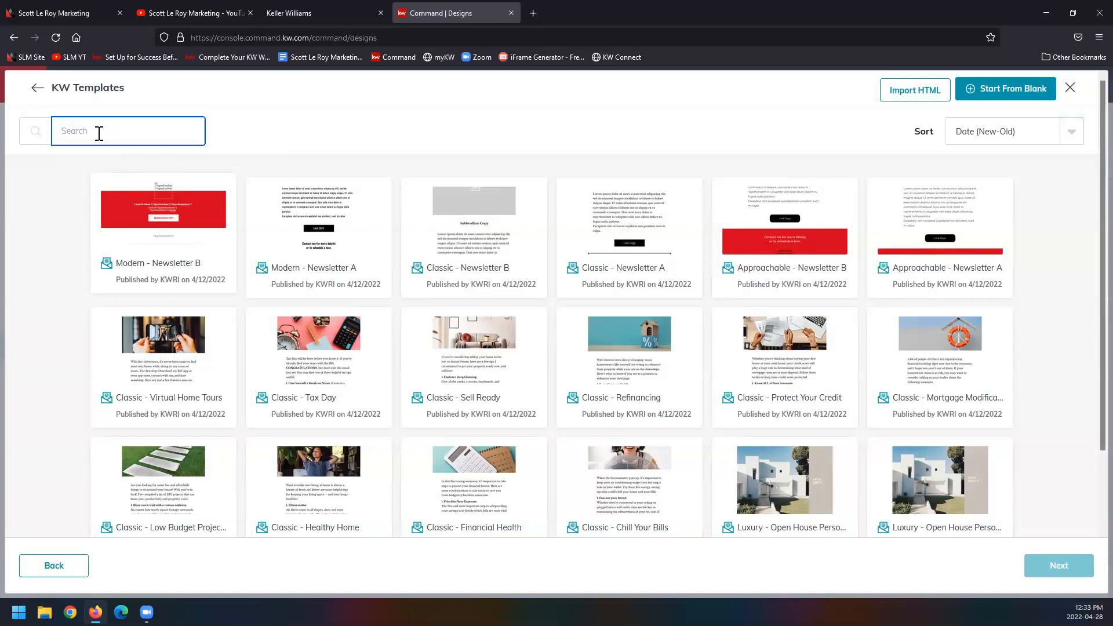
click(1074, 140)
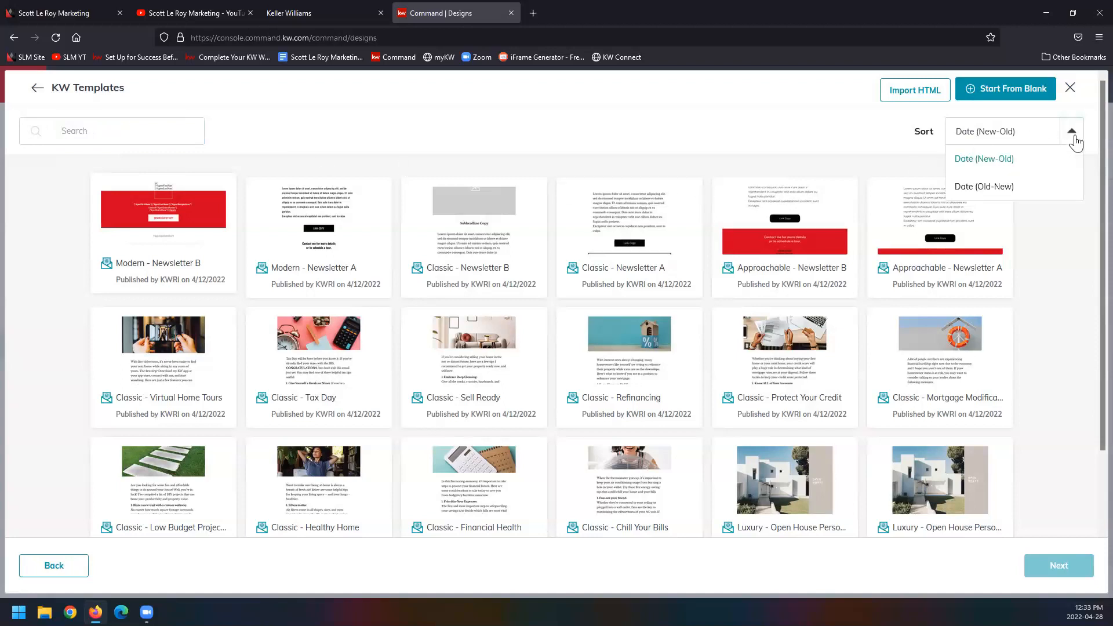
click(1074, 141)
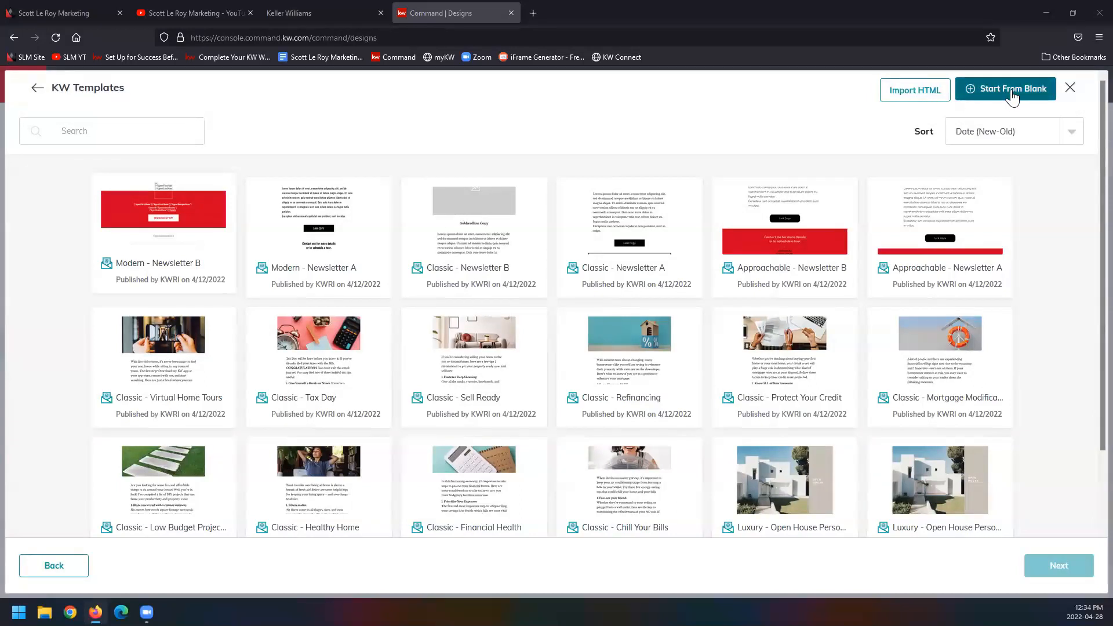
Step: Open the Classic - Newsletter B template in the email editor as the starting point for the new email
click(458, 231)
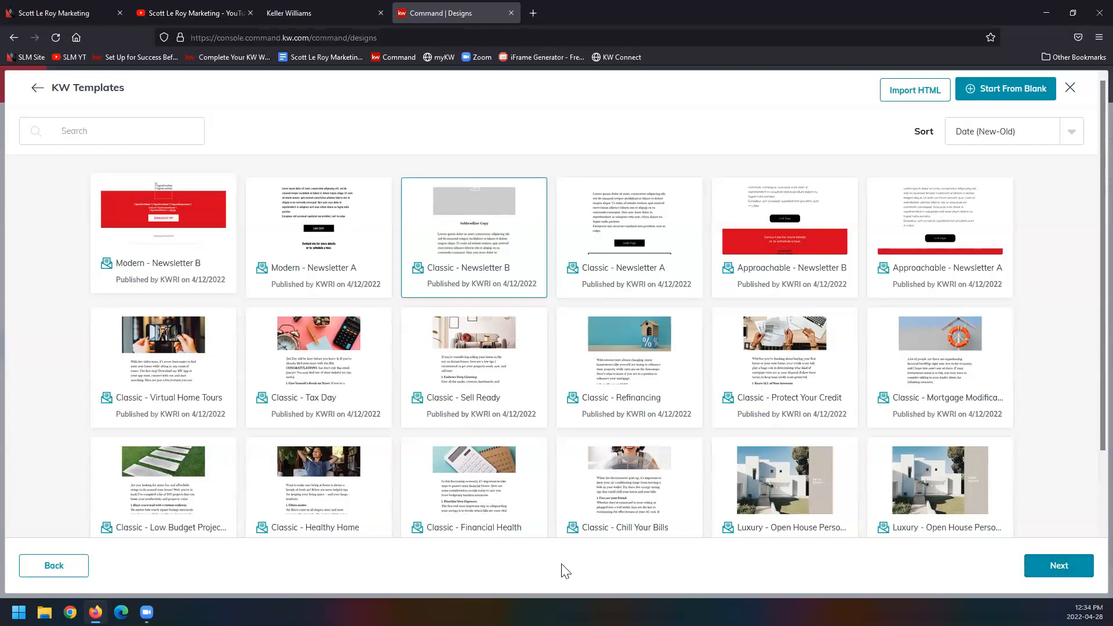
click(1065, 569)
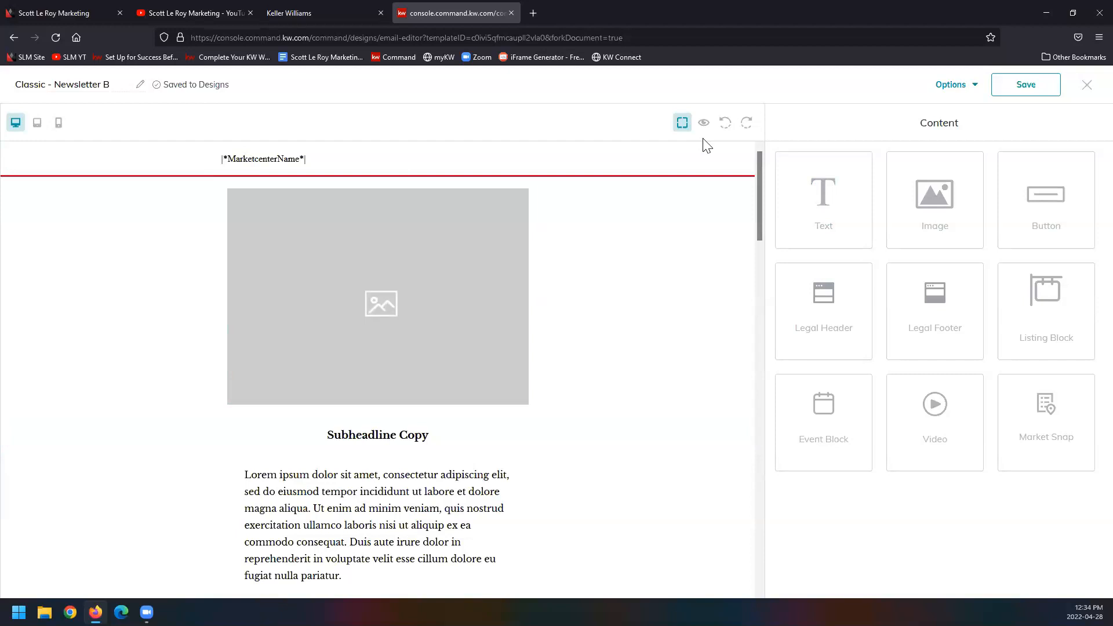
Step: Add "Class 42822" in front of the email design's existing name, and review the available design options
click(21, 88)
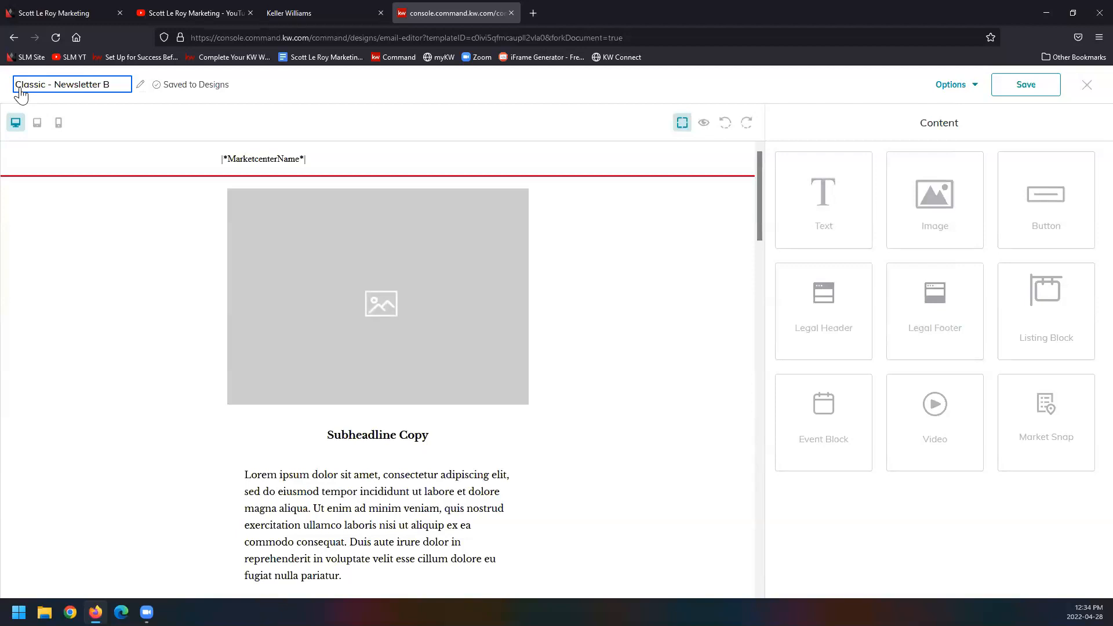
text(Class 42822)
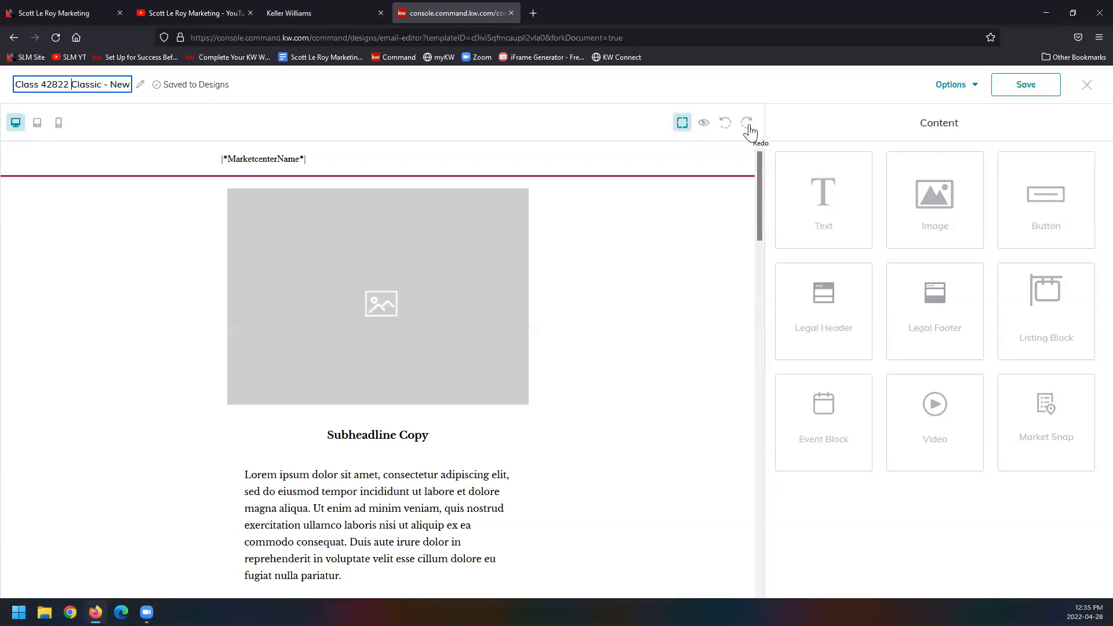
click(966, 89)
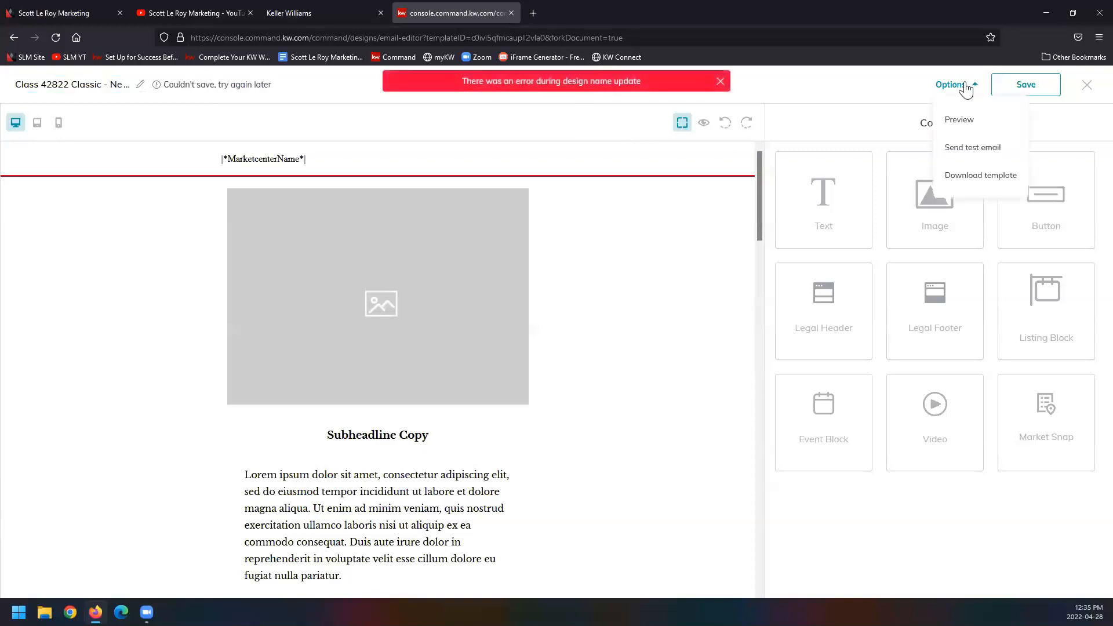
click(914, 90)
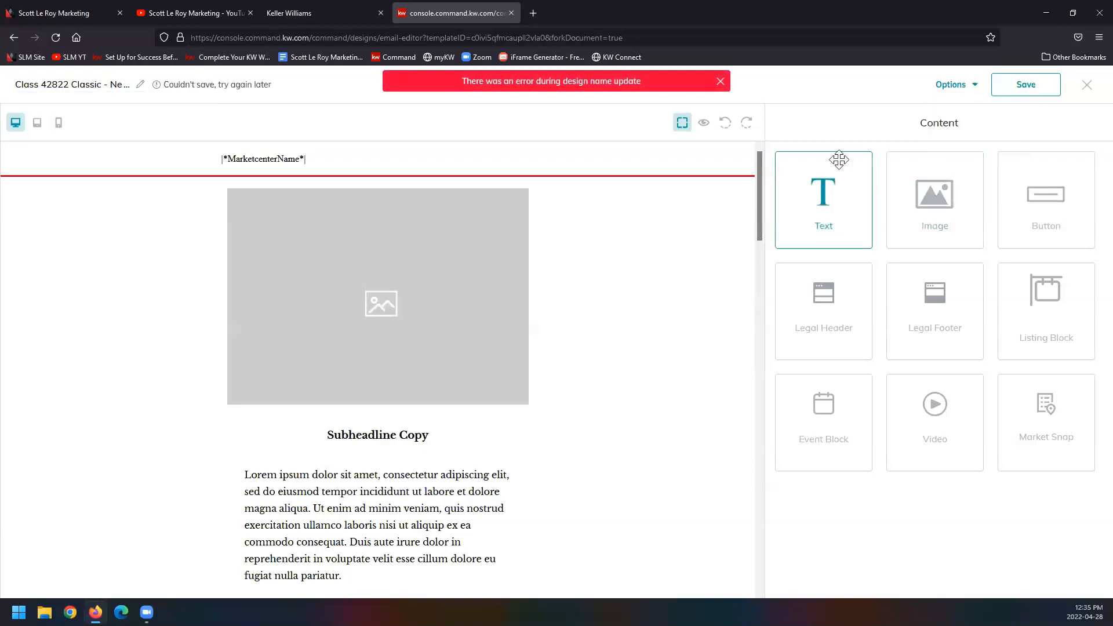
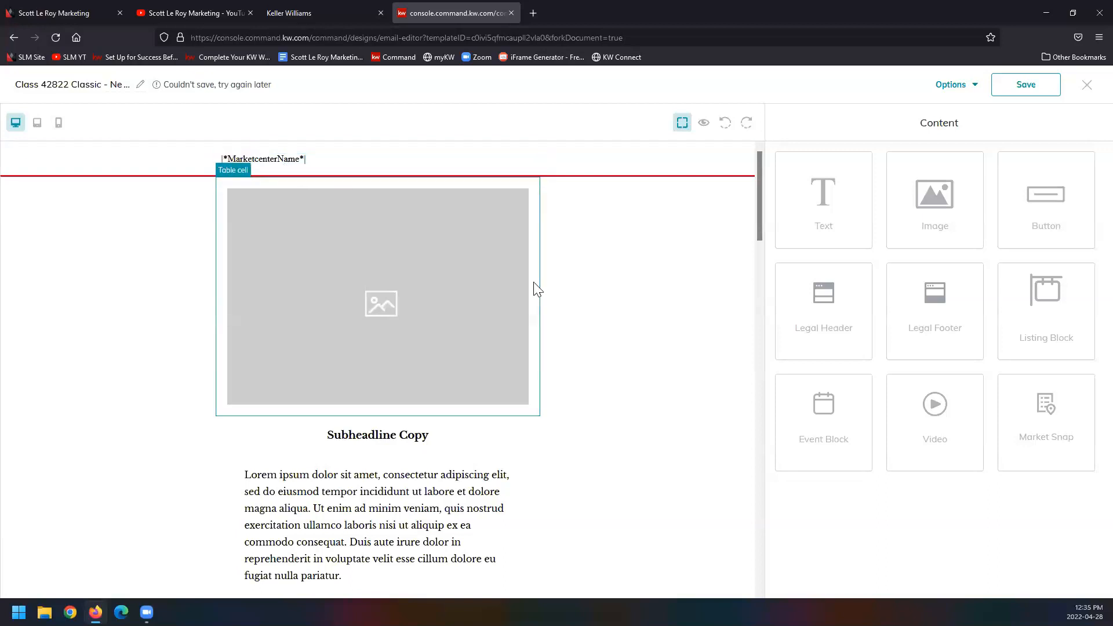
Step: Open the main placeholder image's settings, set its link type to Merge tag, and browse the available merge tags
click(396, 242)
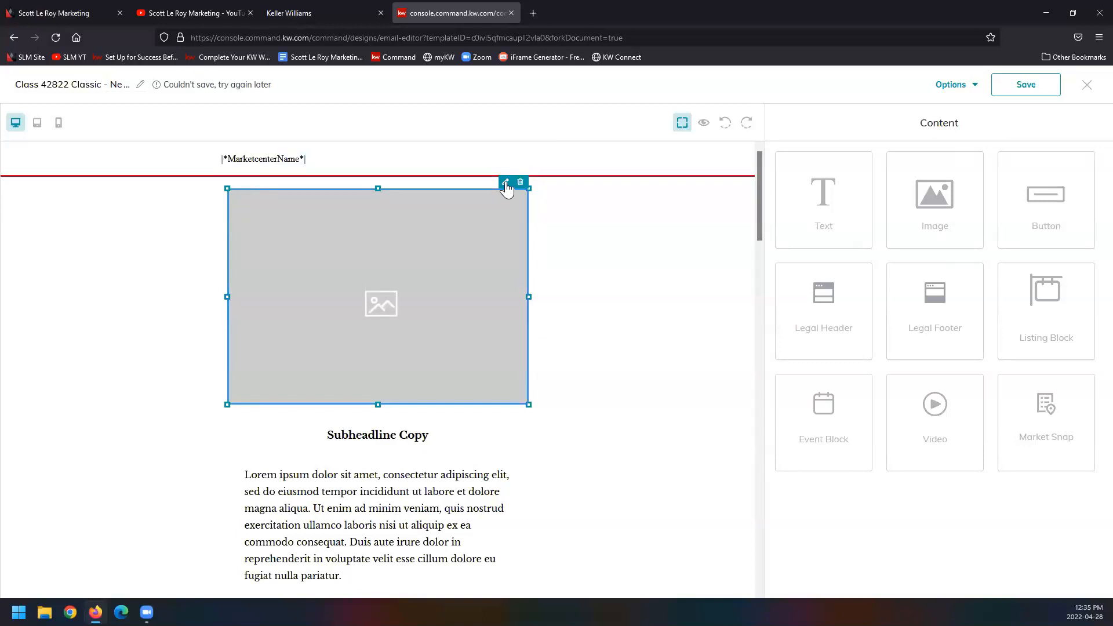
click(505, 183)
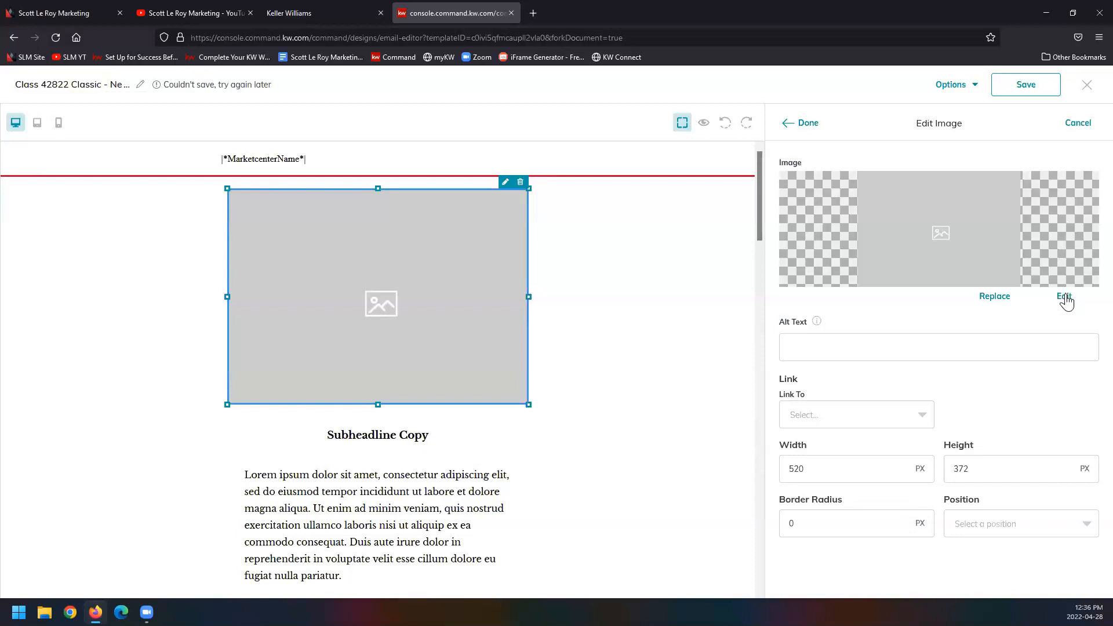
mouse_move(817, 323)
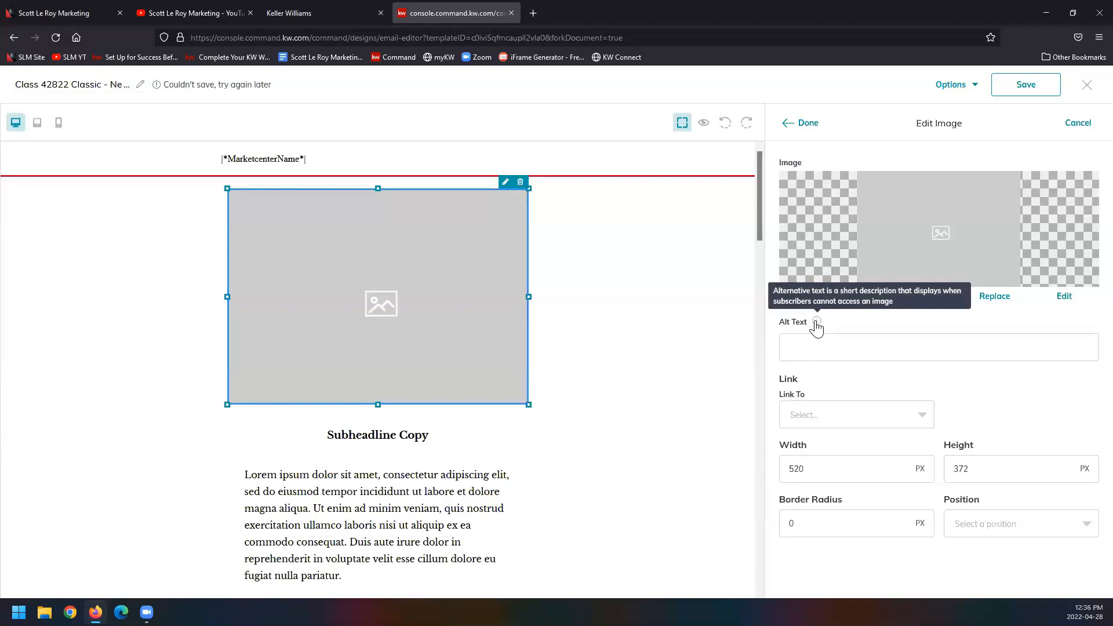
click(884, 428)
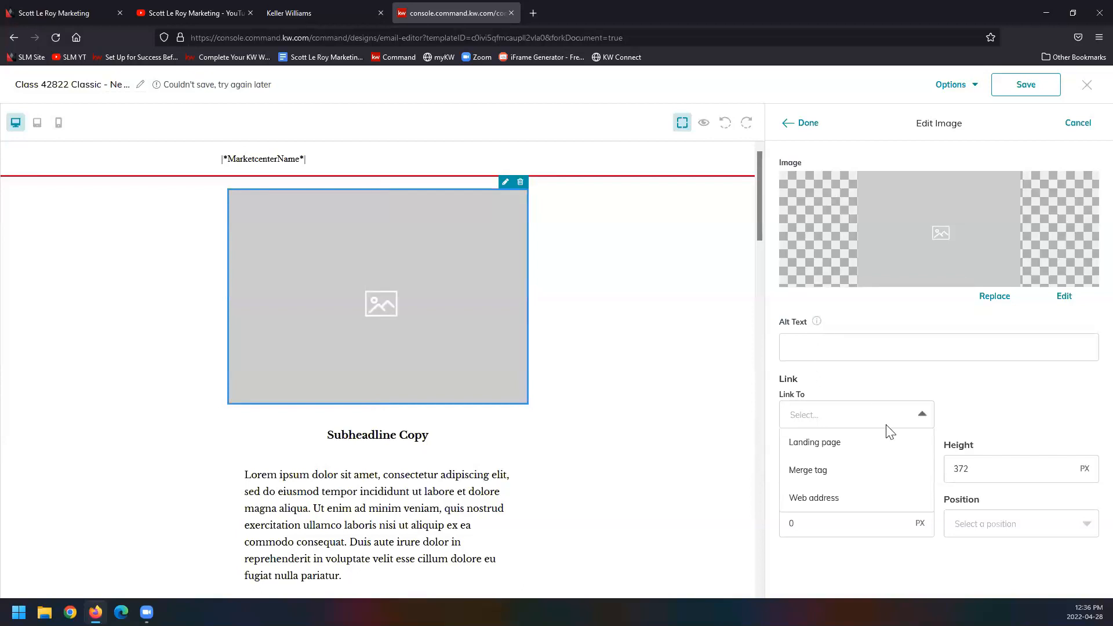
click(821, 470)
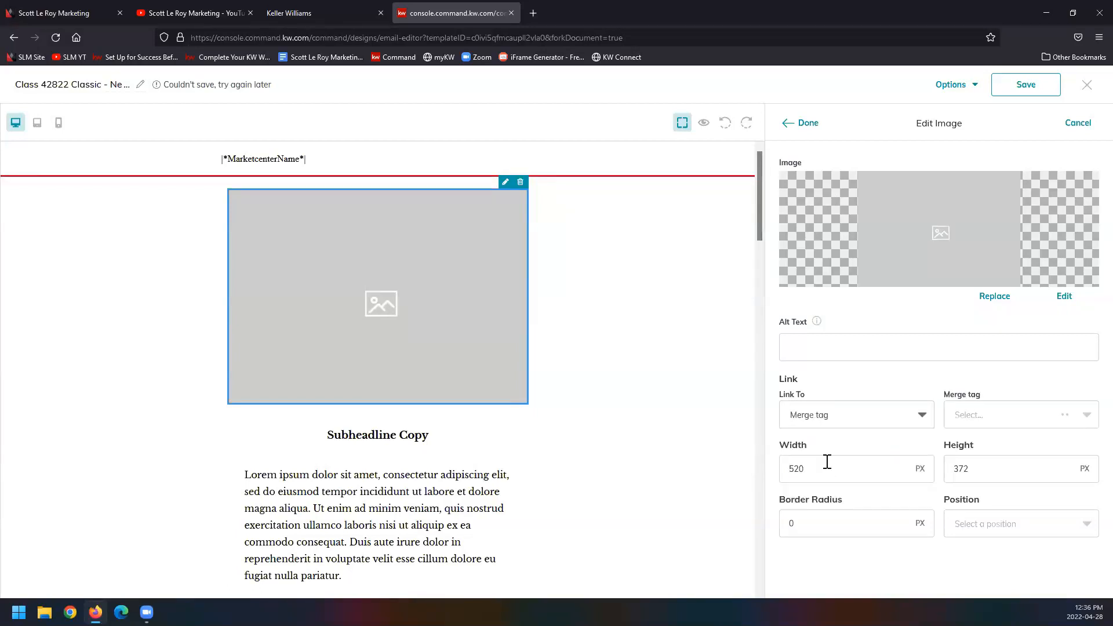
click(986, 413)
scroll(1044, 503, down, 4)
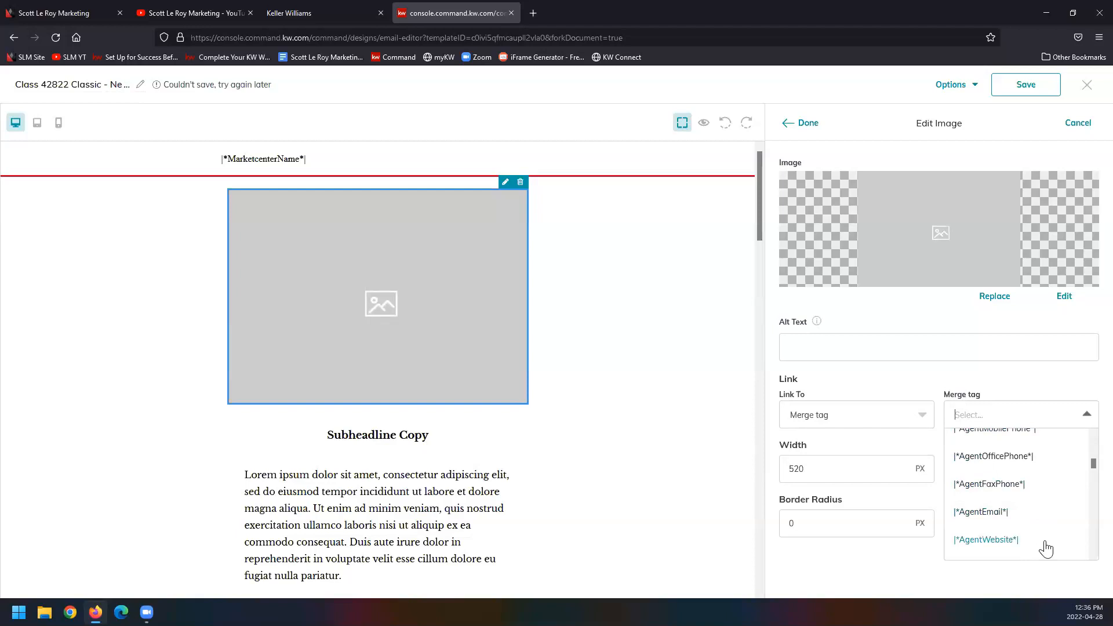
Step: Review the image's other link types and position options, and finish editing the image
click(919, 415)
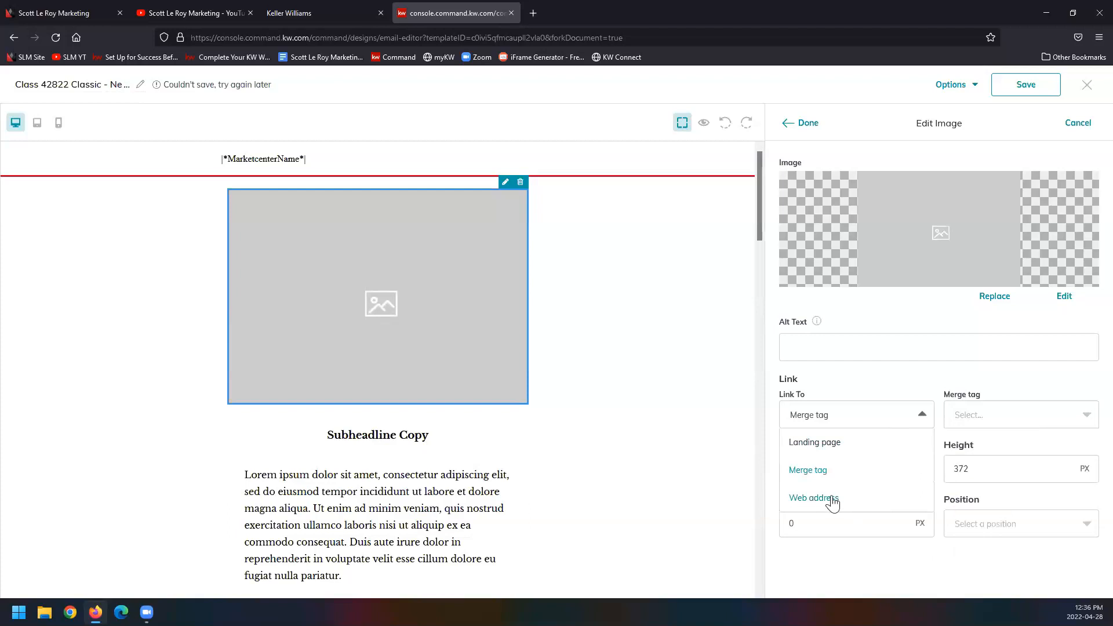
click(895, 392)
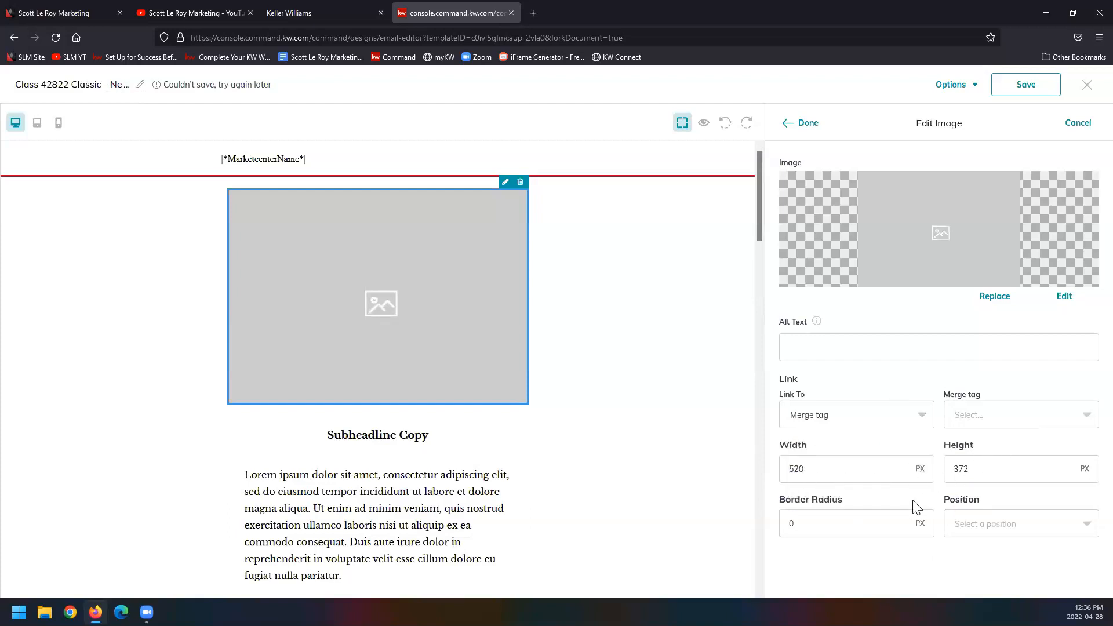
click(1086, 524)
click(1080, 500)
click(807, 124)
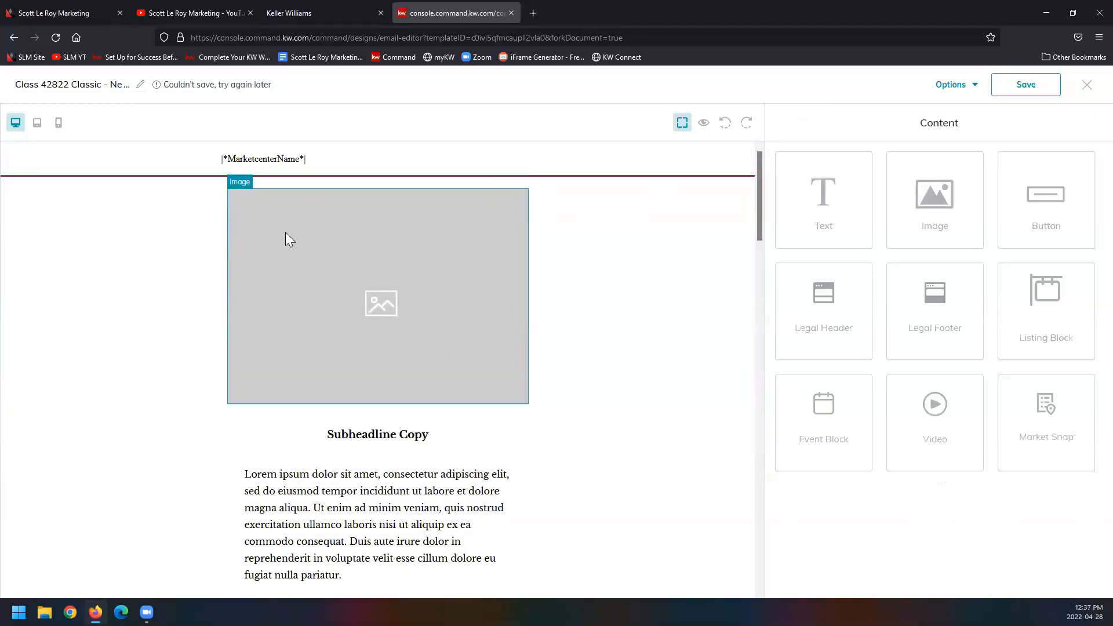
Step: Replace the "Subheadline Copy" text below the main image with "type in any text here"
scroll(322, 259, down, 3)
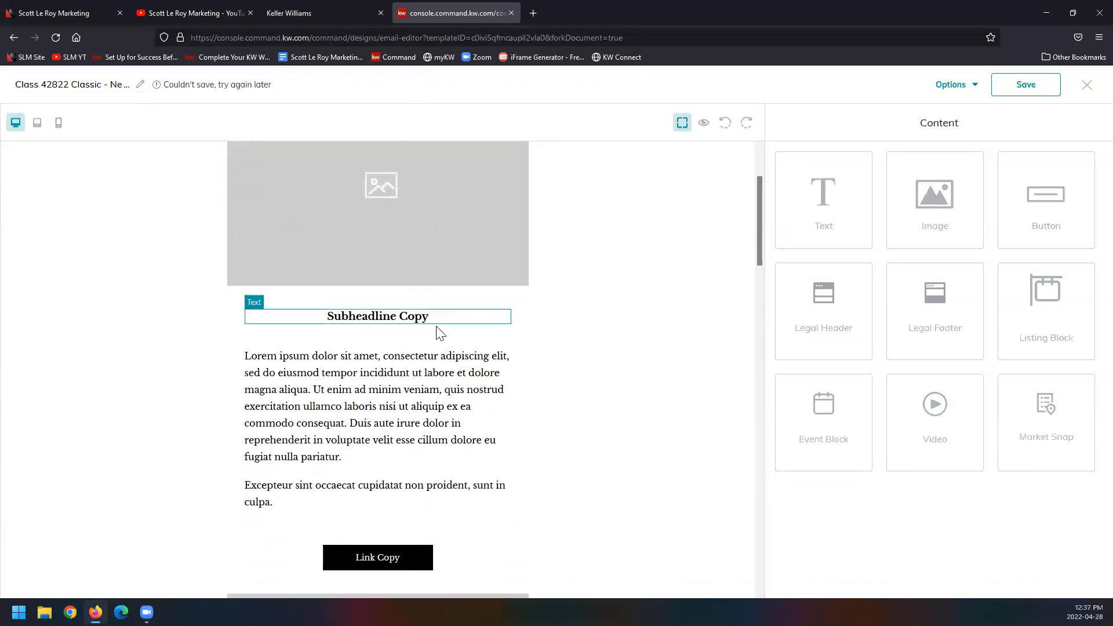
click(404, 316)
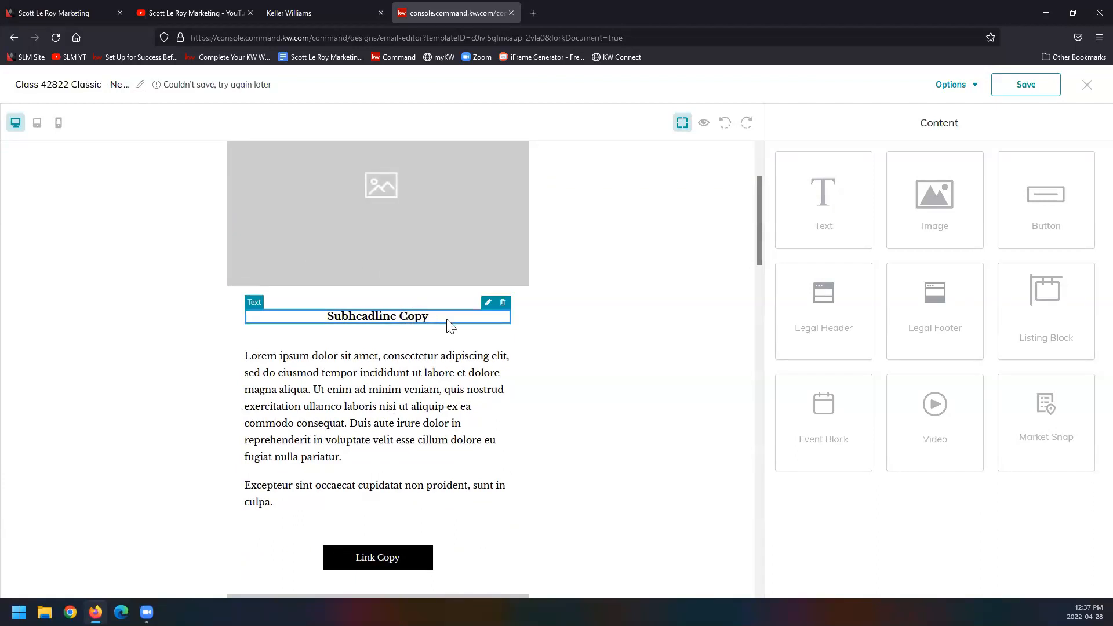
click(489, 304)
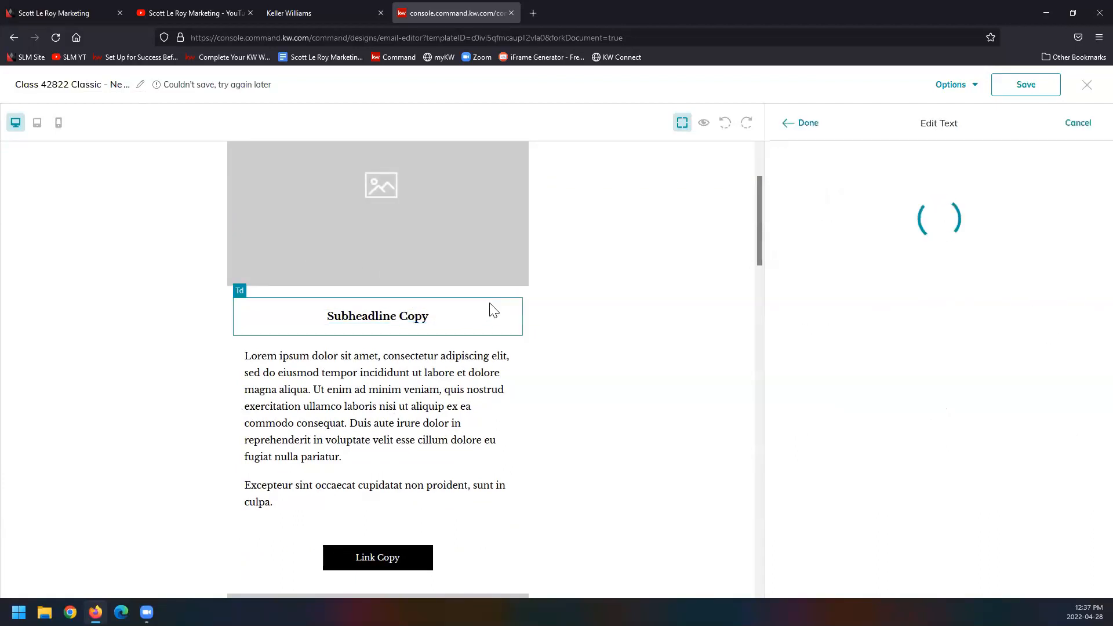
key(ctrl+a)
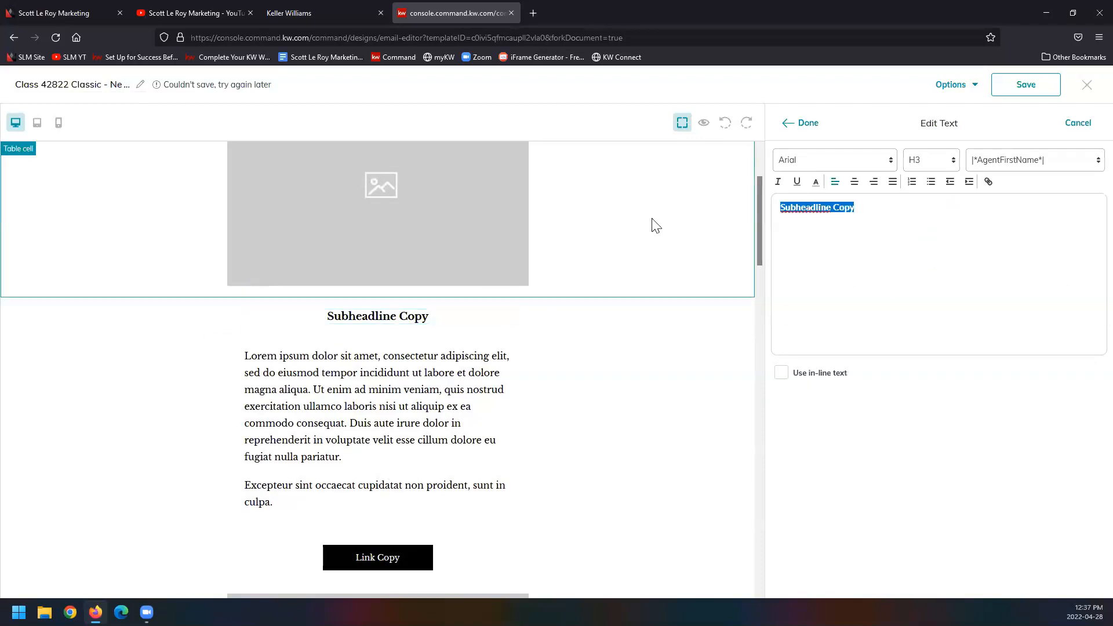
text(type in any text here)
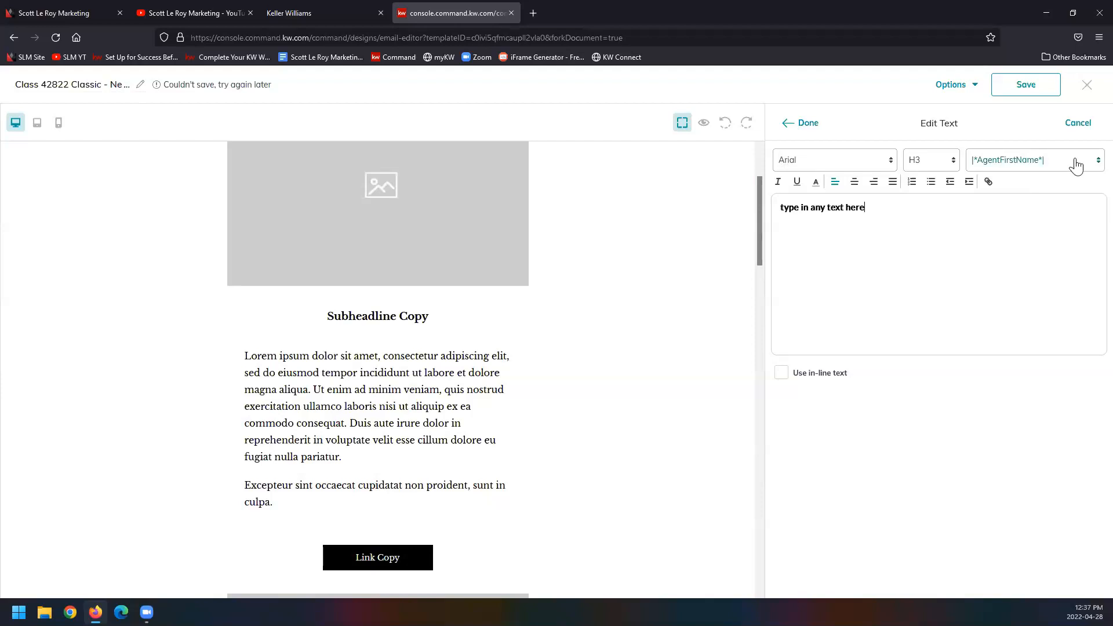
click(803, 125)
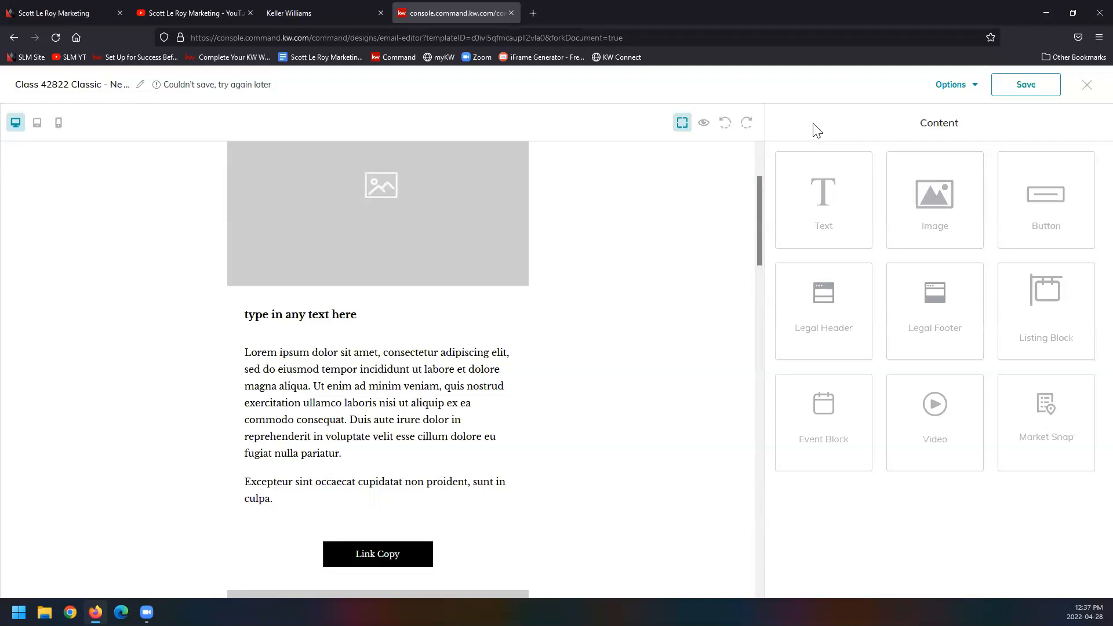
Step: Center-align the subheadline text and finish editing it
click(292, 315)
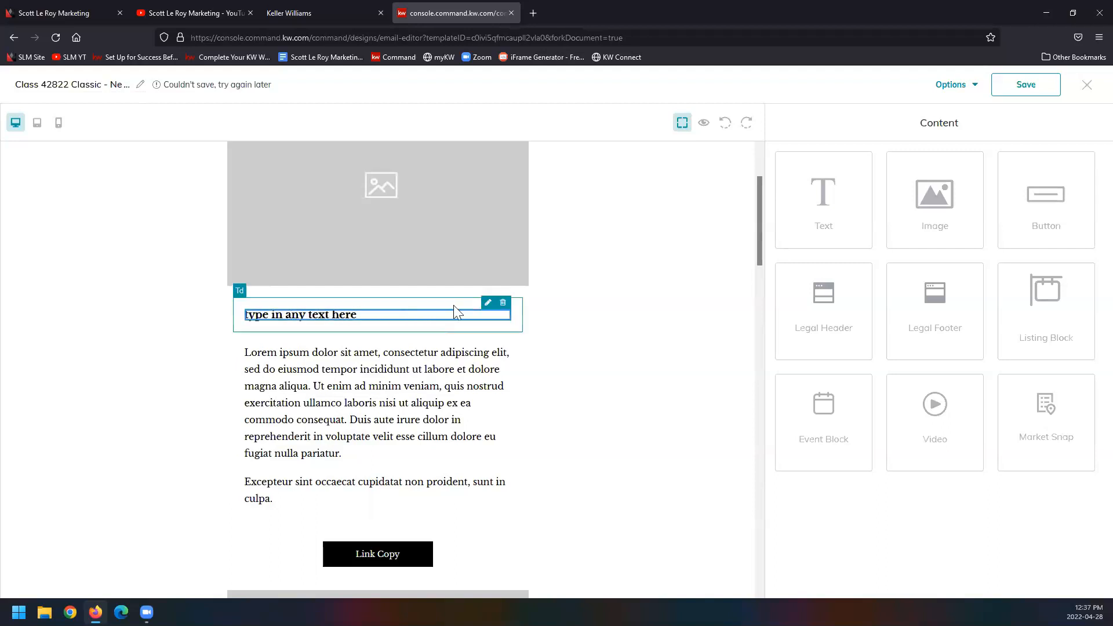
click(488, 303)
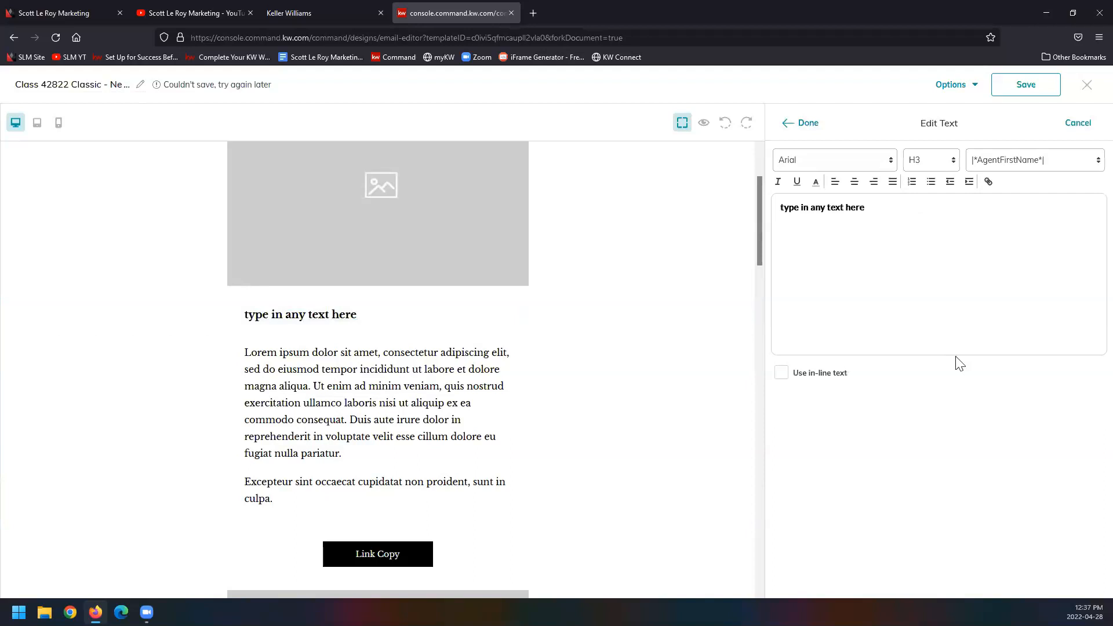
click(855, 185)
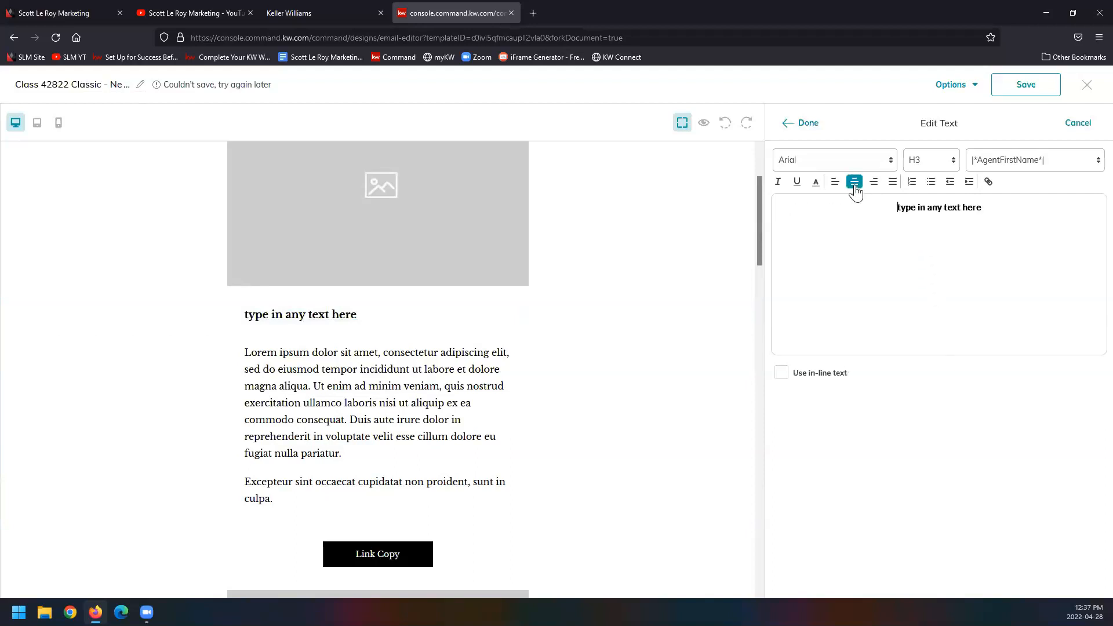
click(806, 124)
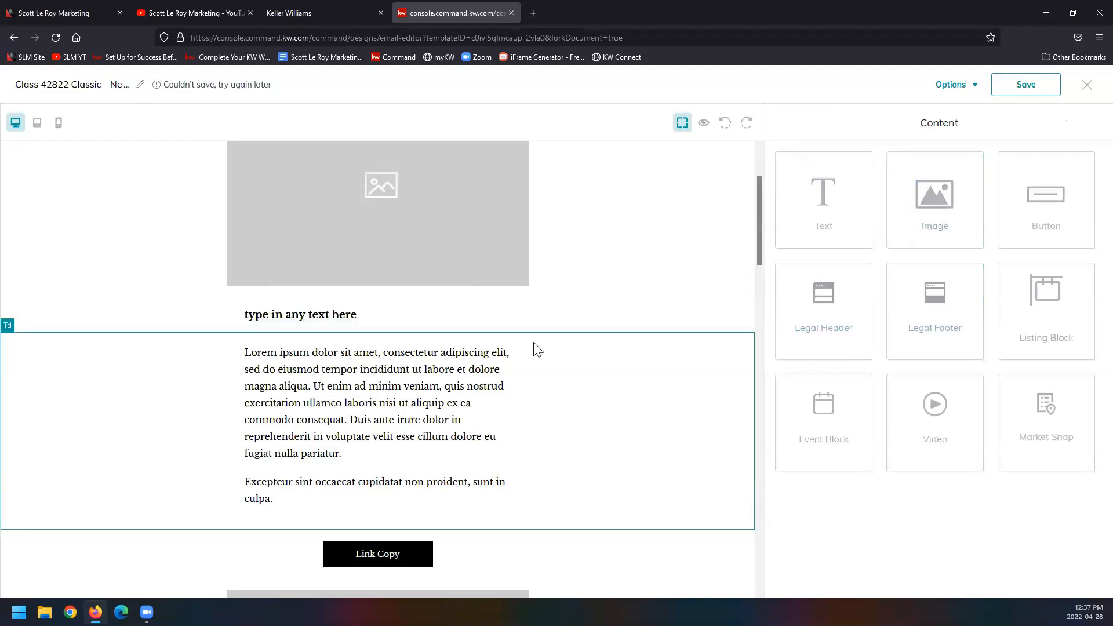
Step: Try again to center the subheadline by reapplying the center alignment to its selected text
click(386, 316)
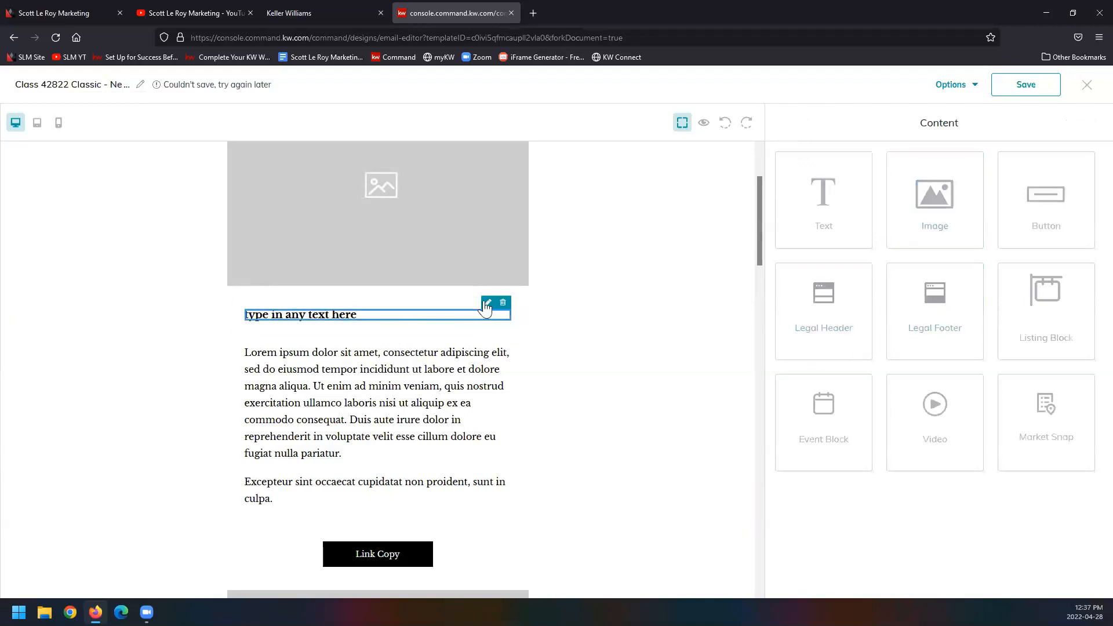
click(488, 302)
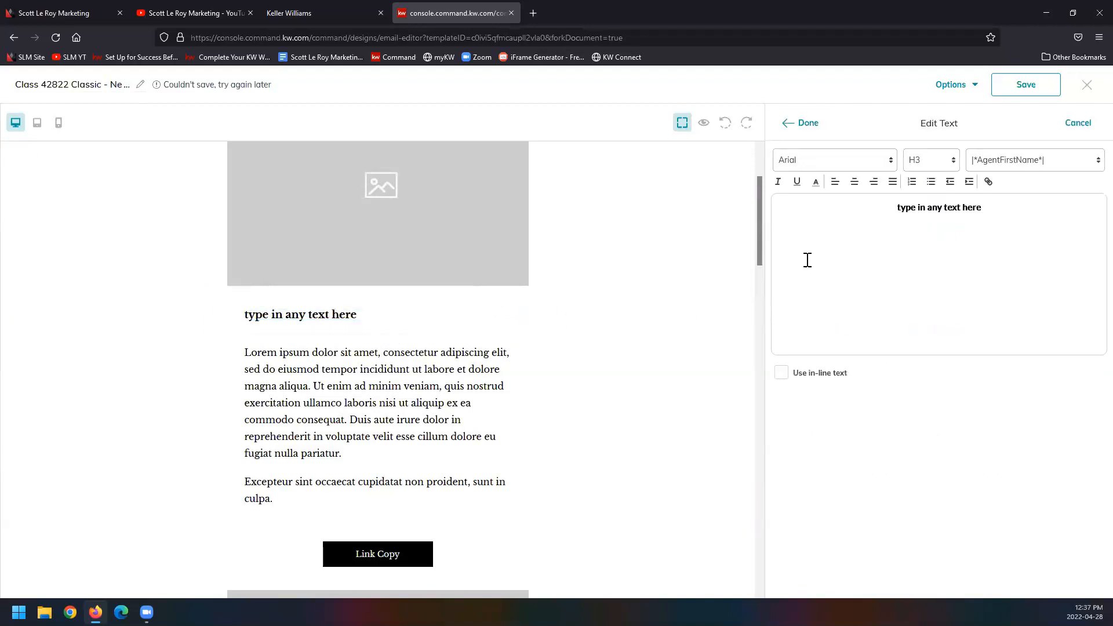
triple_click(960, 225)
click(855, 184)
click(855, 183)
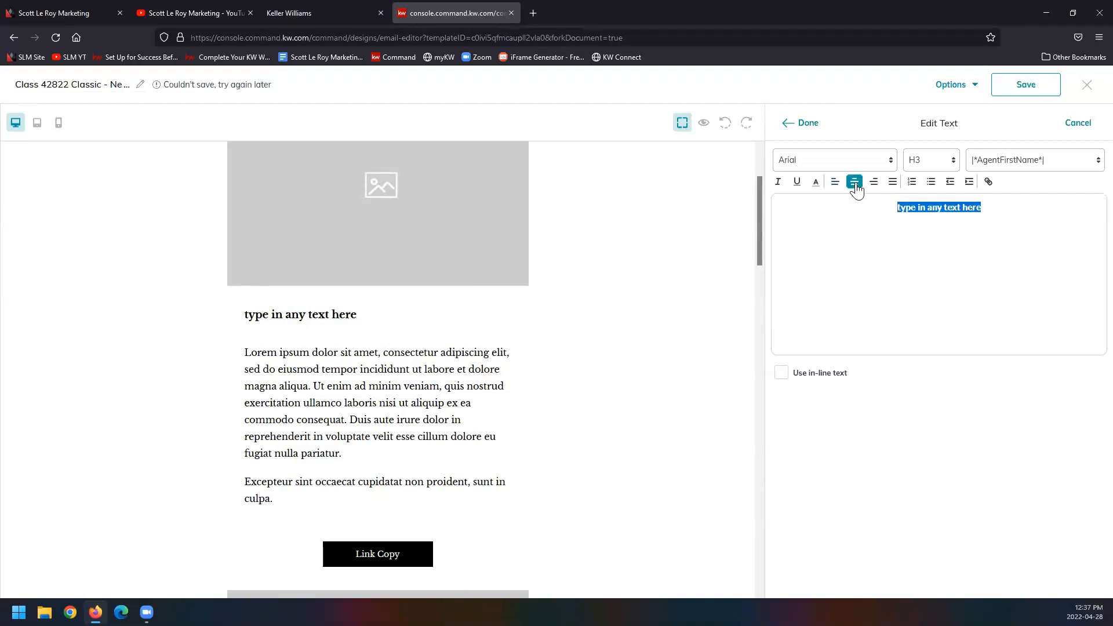
click(808, 123)
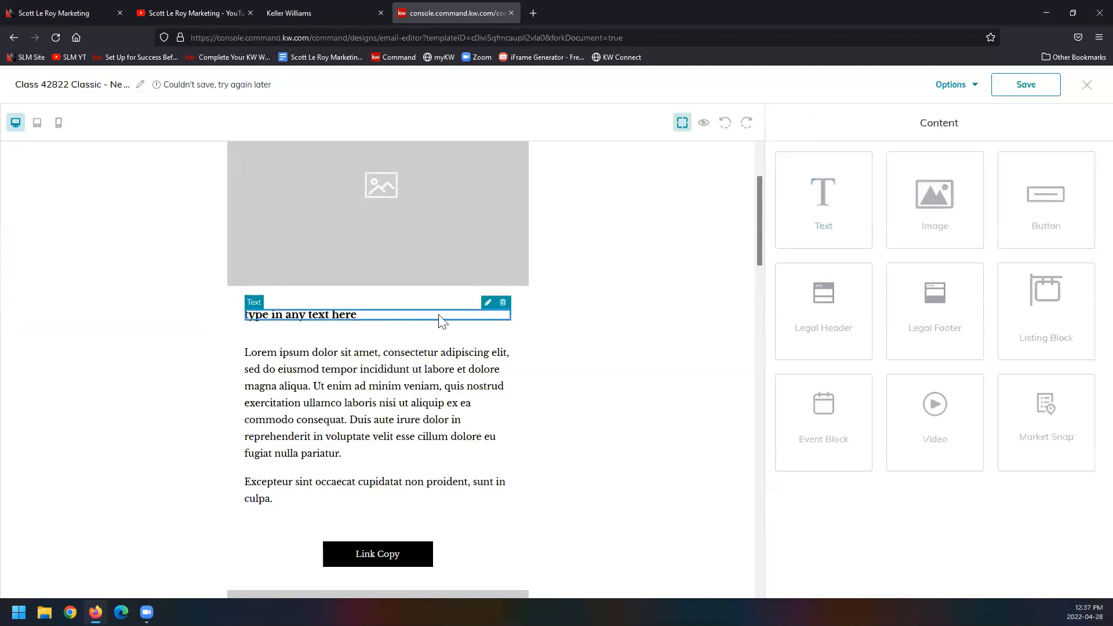
Step: Check the subheadline's alignment in its text settings and view the rest of the design's name
click(494, 303)
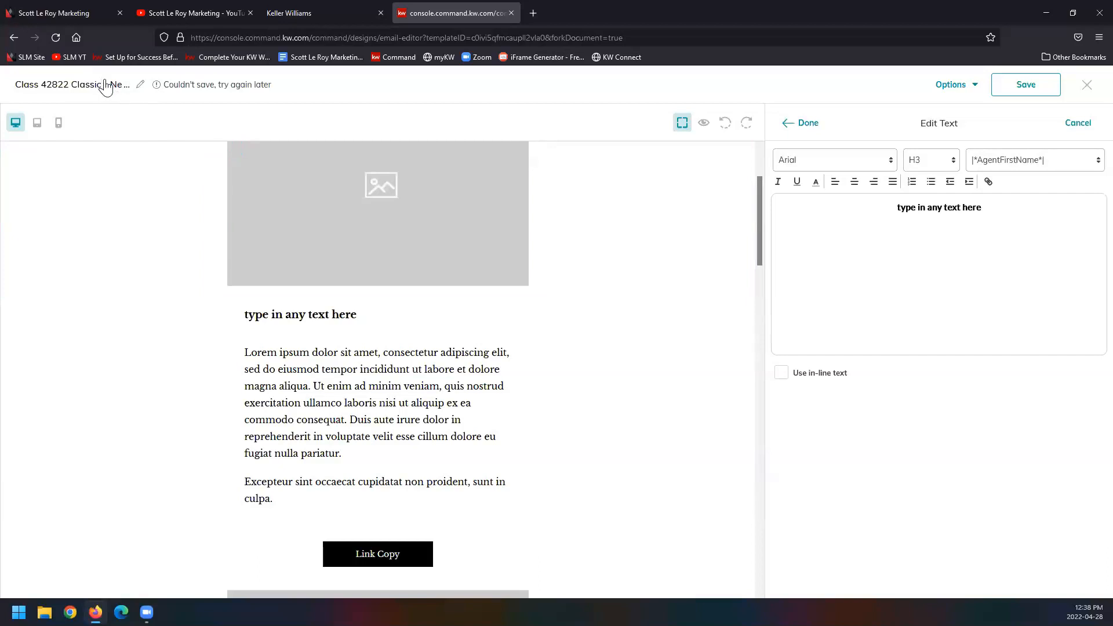
drag(100, 87, 162, 93)
click(388, 109)
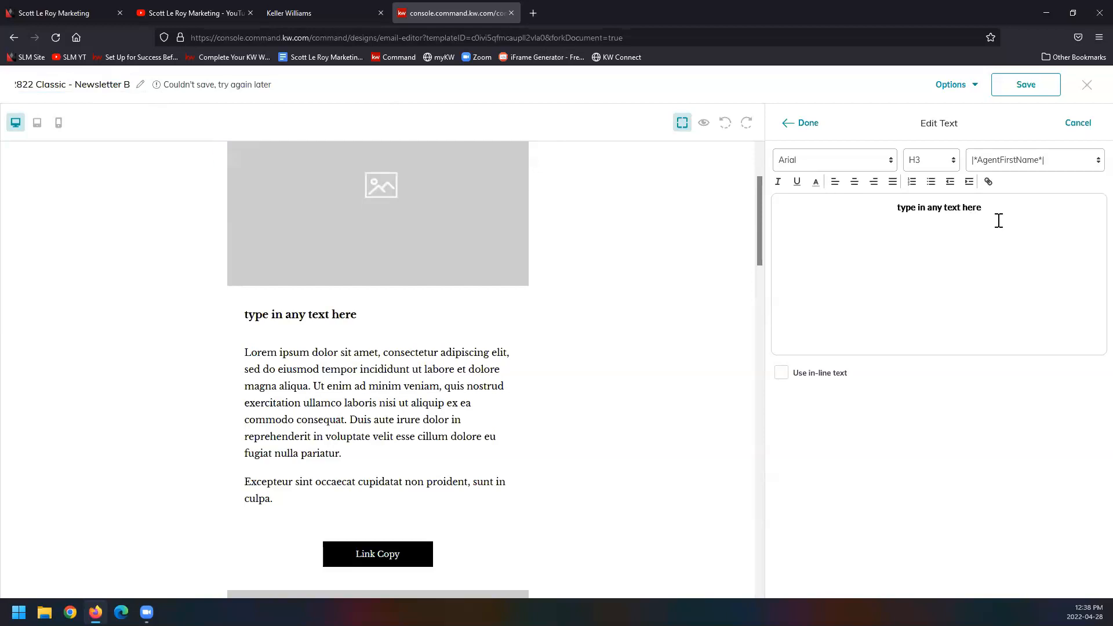
drag(893, 207, 997, 207)
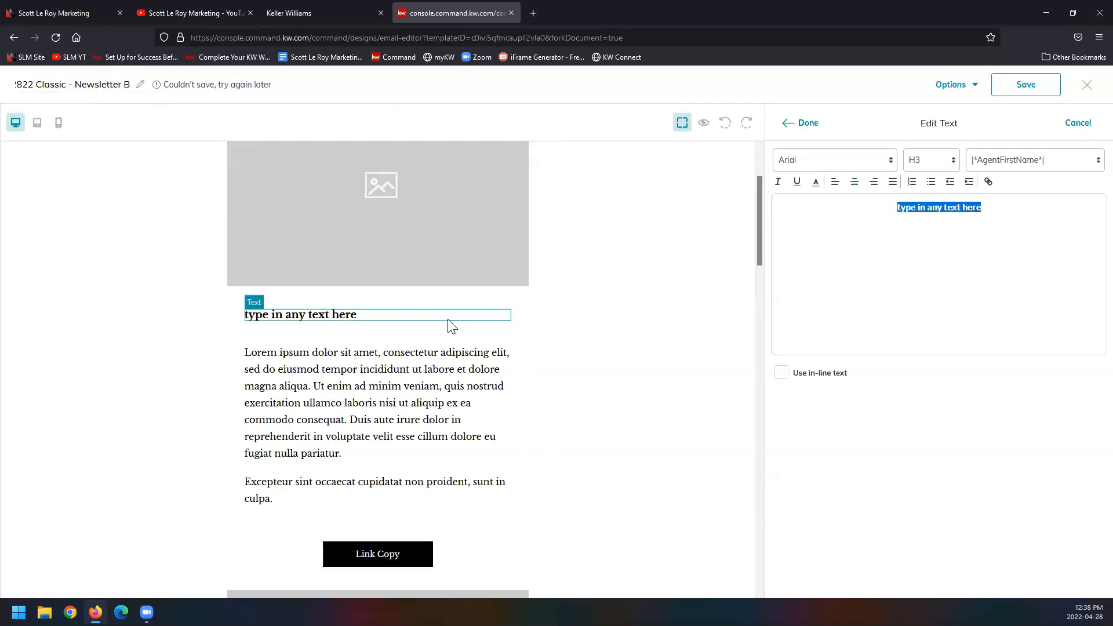
click(803, 123)
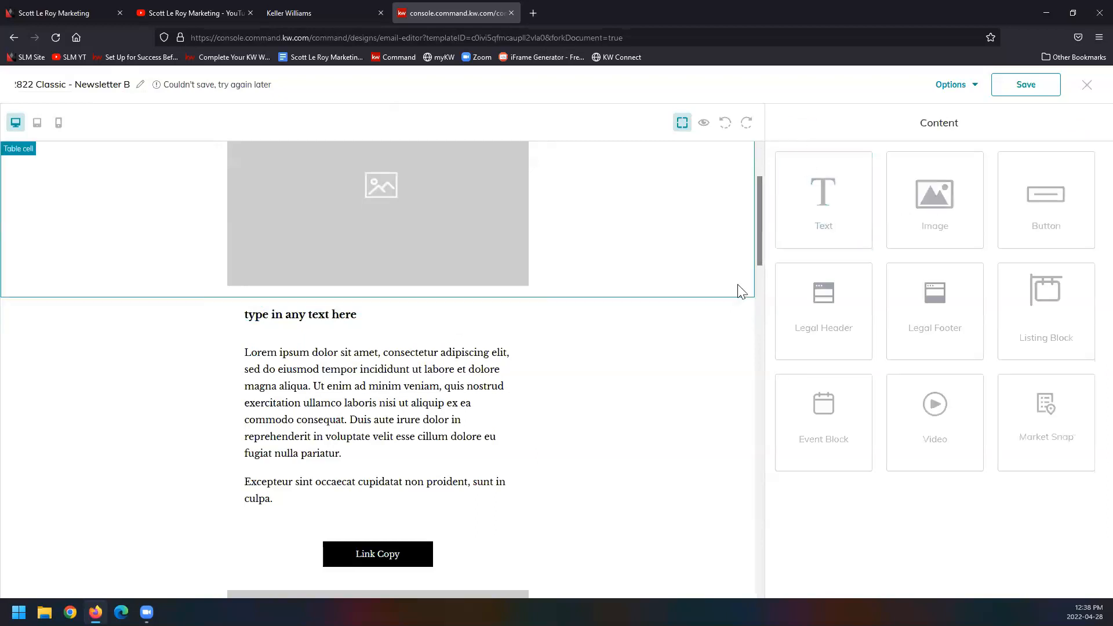
Step: Replace the first Lorem ipsum body paragraph with "can change any o this text"
scroll(667, 372, down, 1)
mouse_move(367, 322)
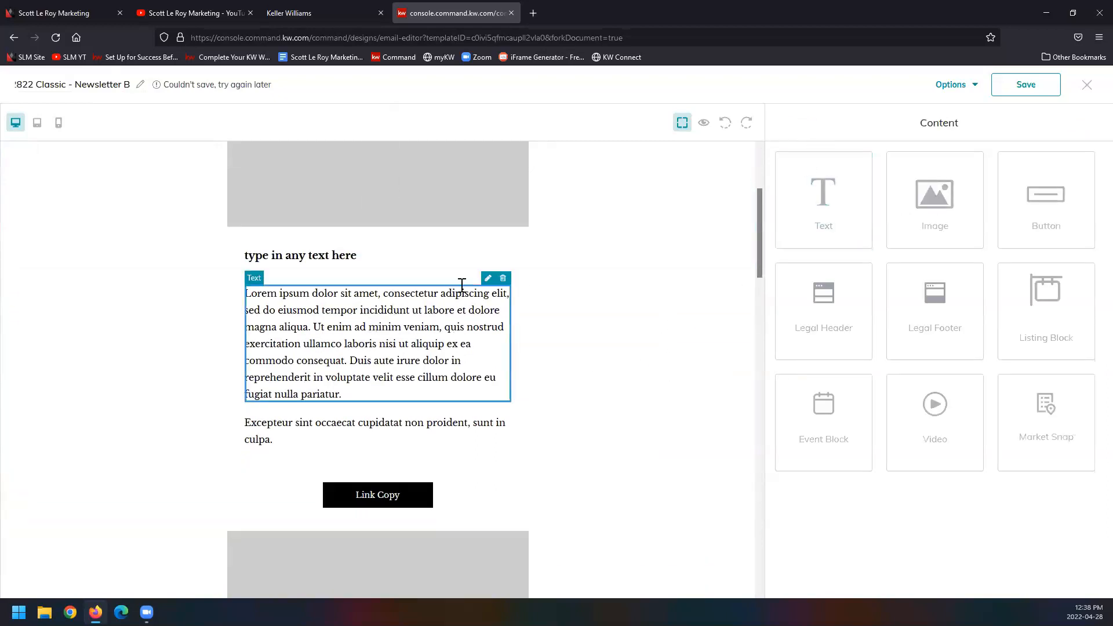
click(488, 281)
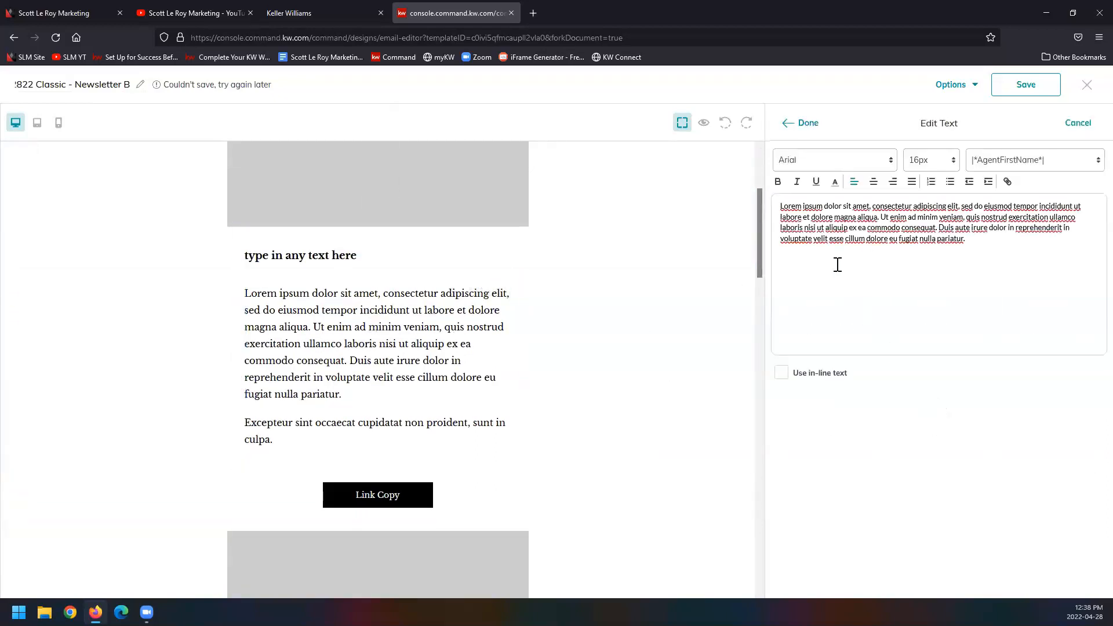
drag(958, 242, 696, 199)
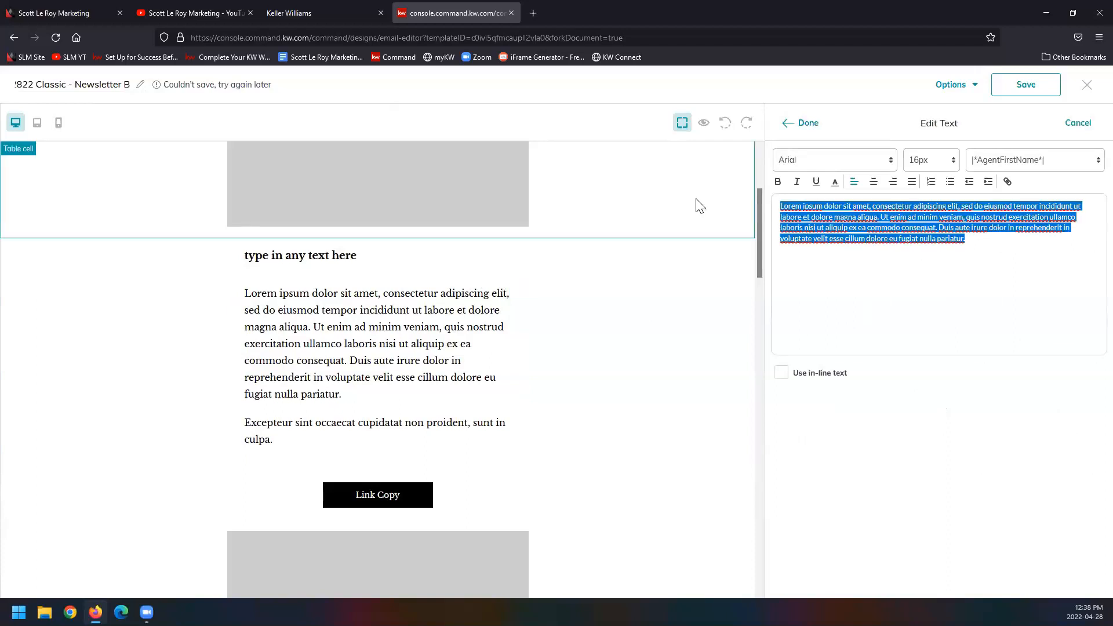
text(d)
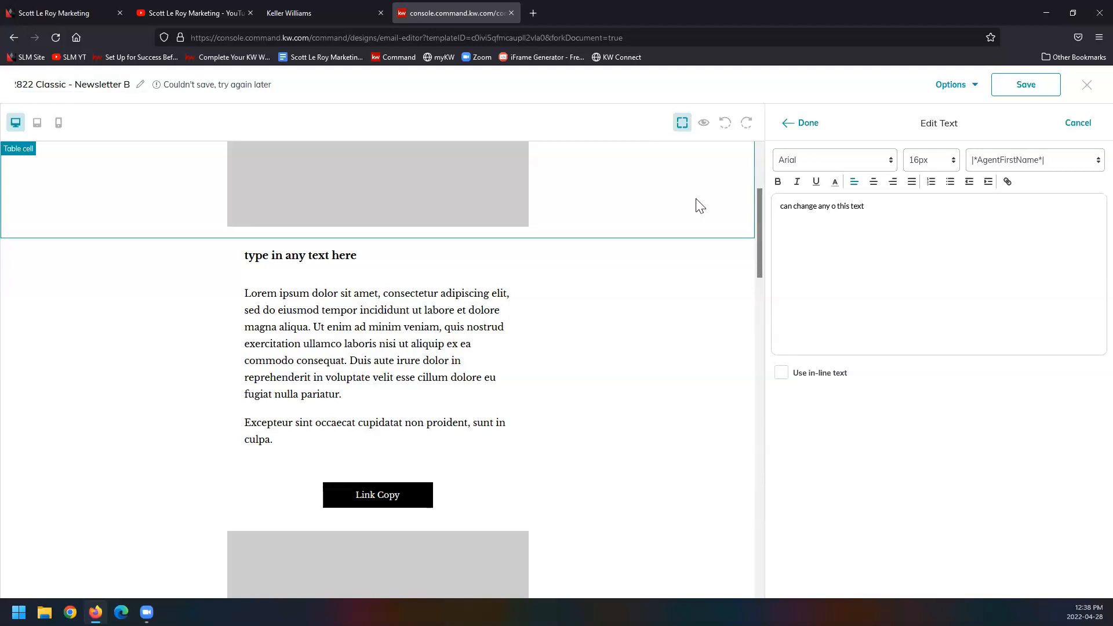
Step: Make the new body text bold, underlined and centered, and set its font to LibreBaskerville
key(ctrl+a)
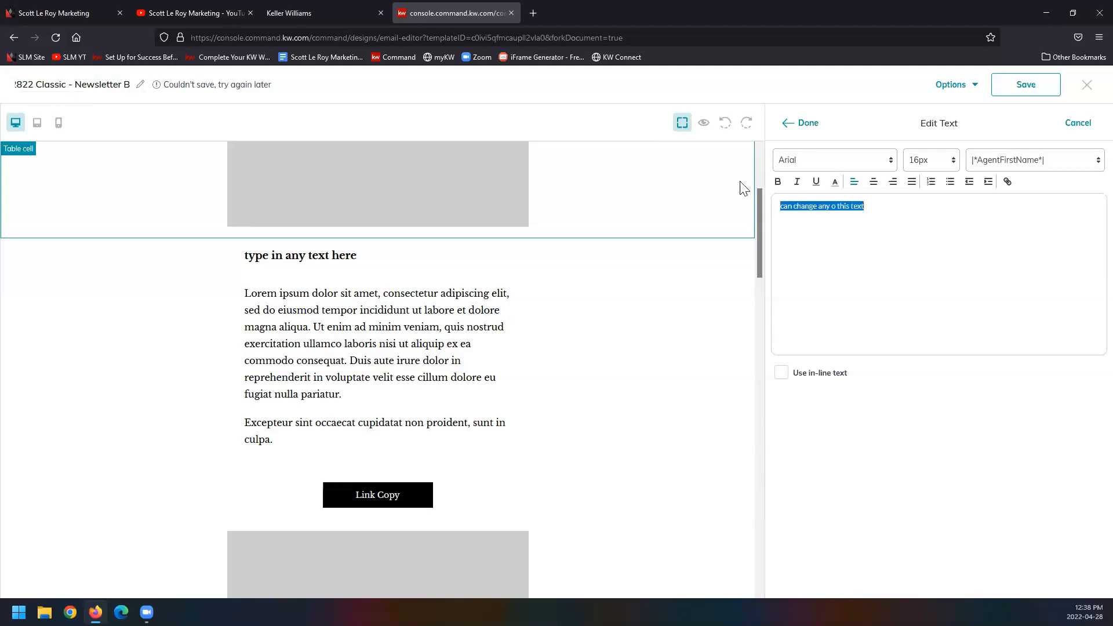
click(777, 181)
click(873, 182)
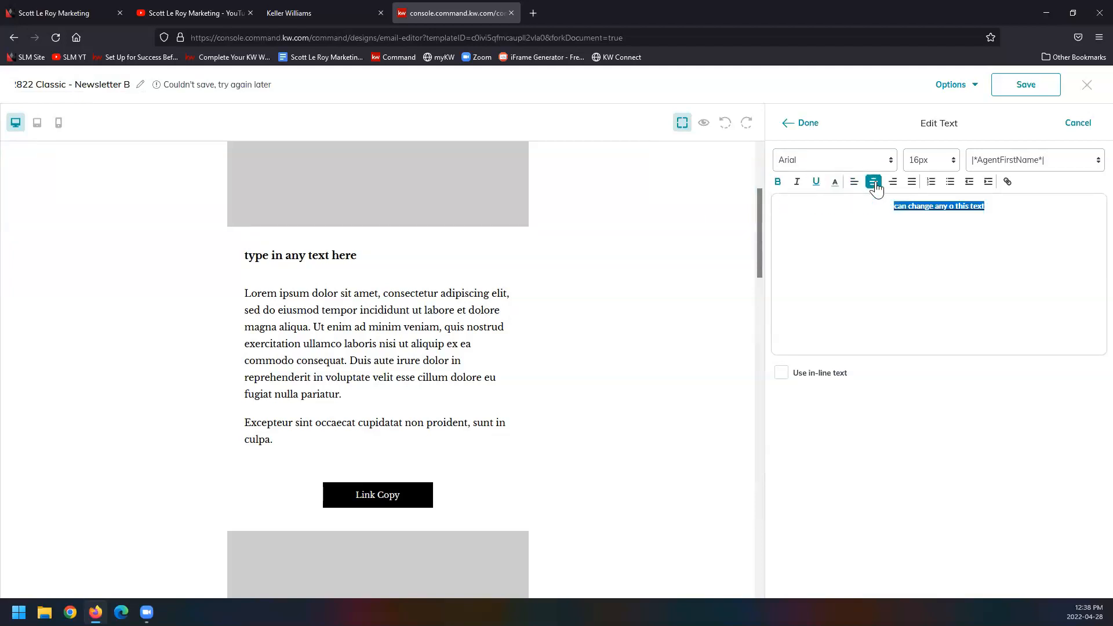
click(877, 160)
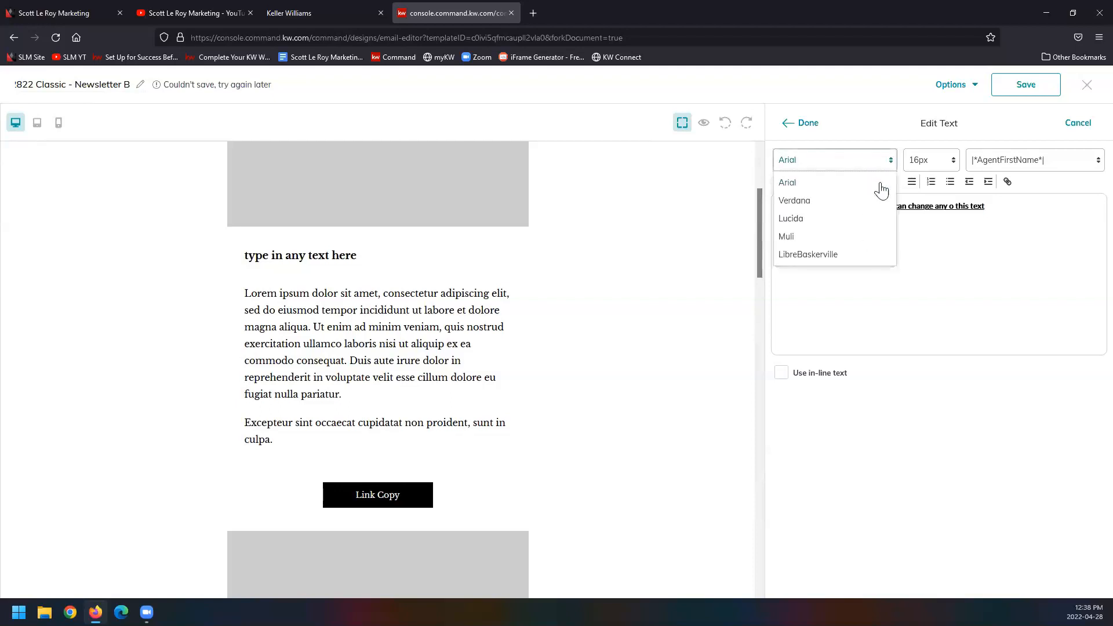
click(847, 254)
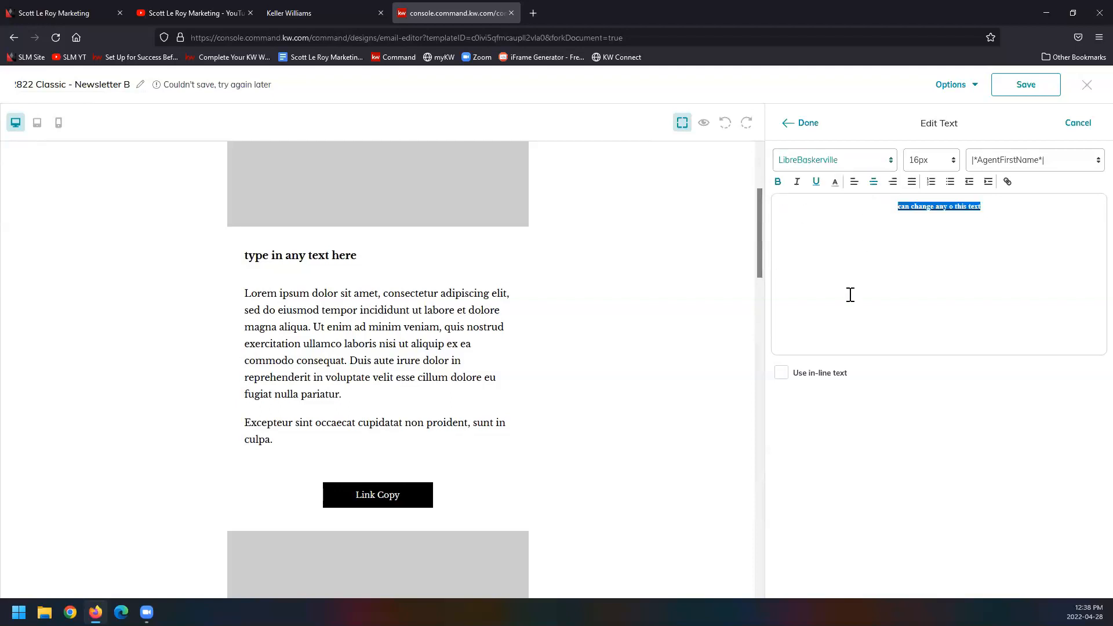
Step: Set the centered body text to 22px, insert the AgentBio merge field on the line beneath it, and apply the text edit
click(939, 166)
click(935, 306)
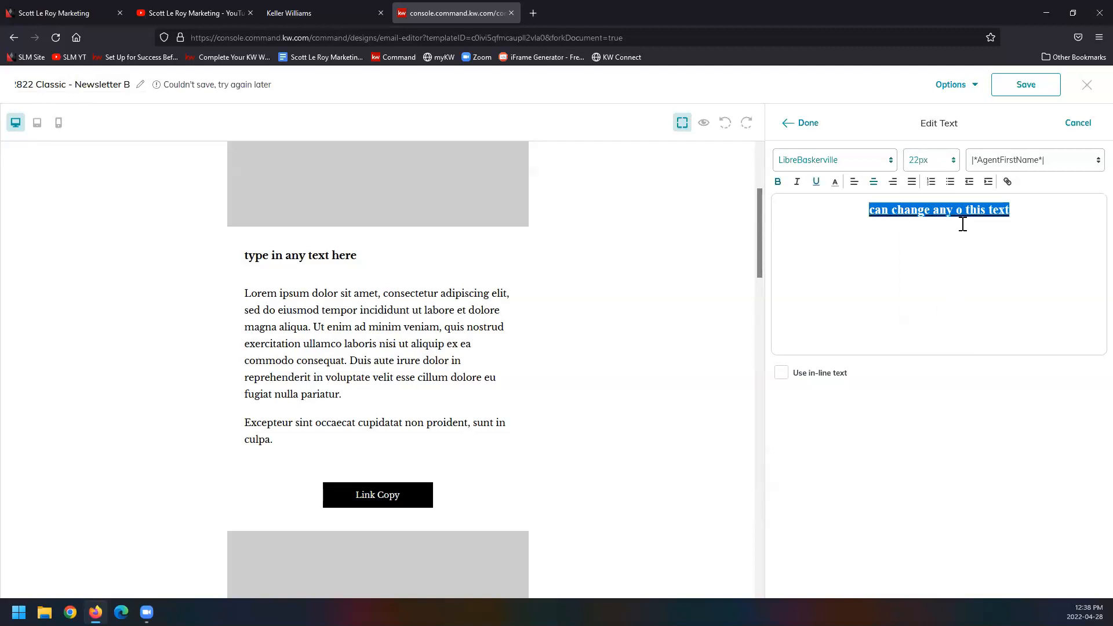
click(1062, 168)
click(995, 256)
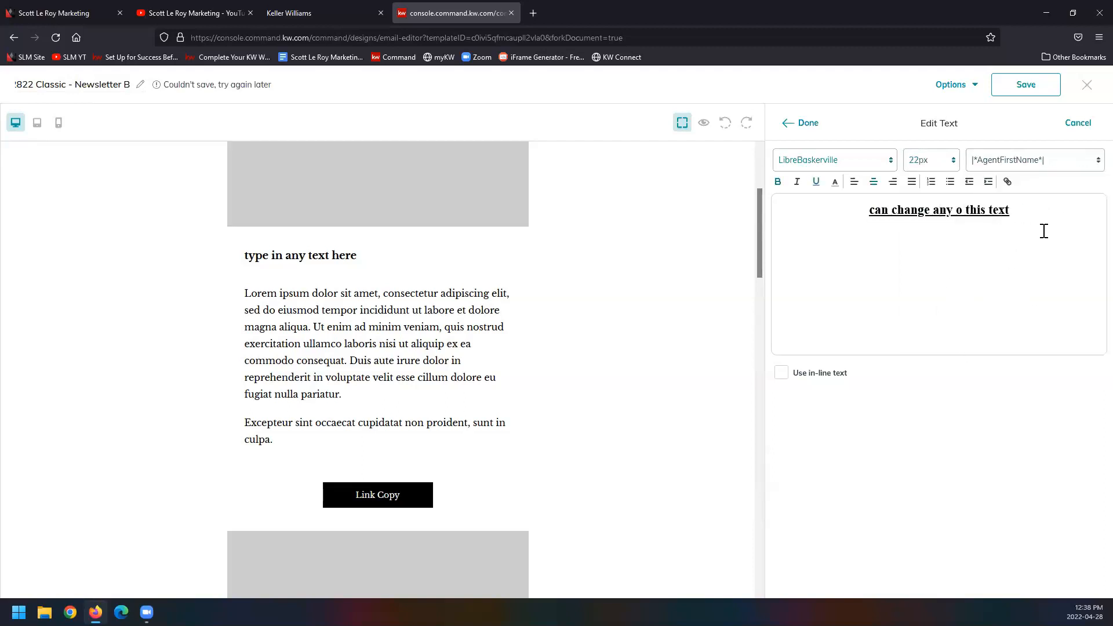
click(1066, 168)
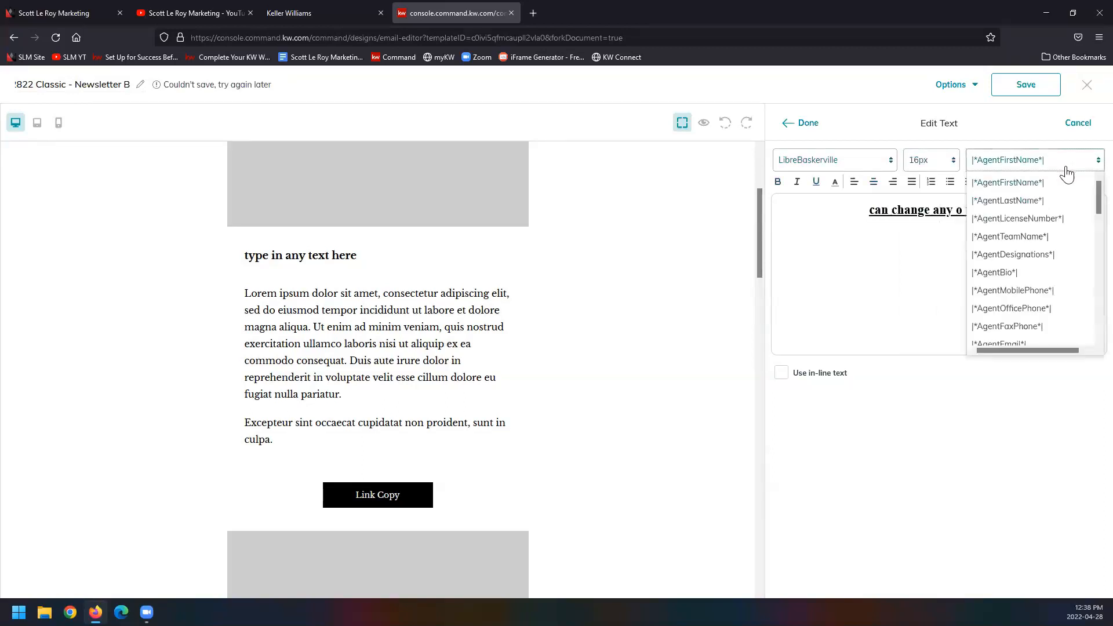
click(1013, 313)
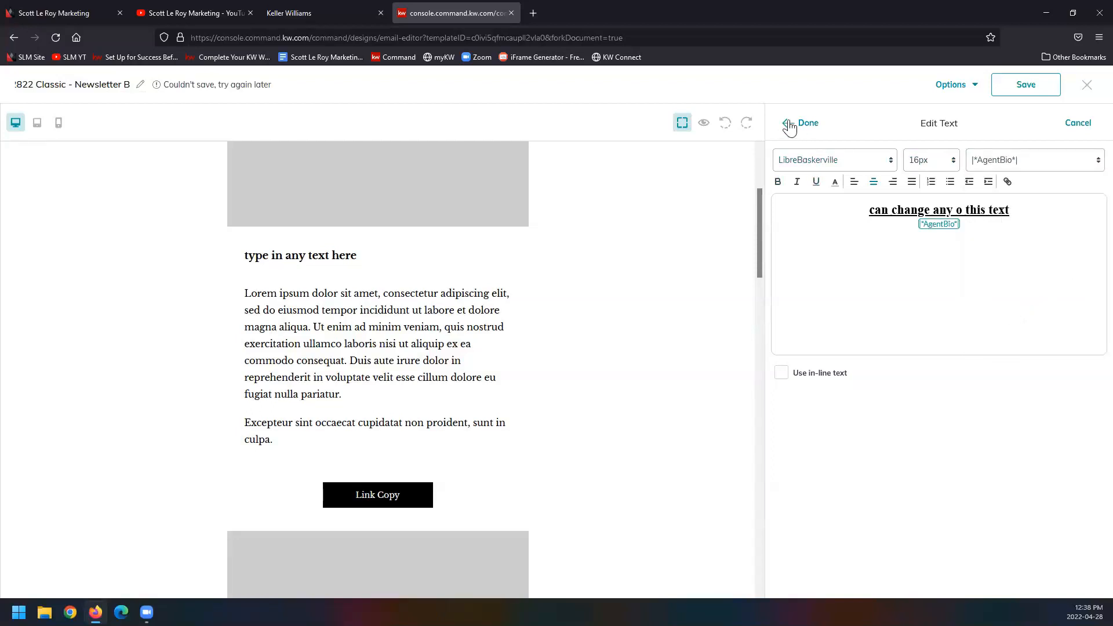
click(806, 124)
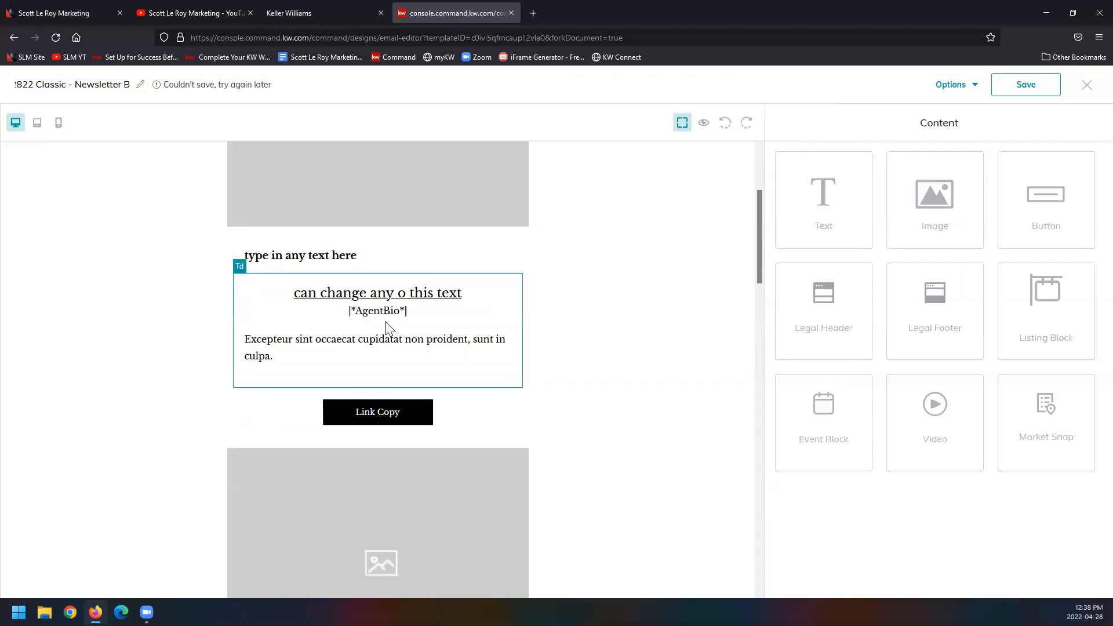
Step: Delete the "Excepteur sint occaecat" paragraph beneath the AgentBio field
click(408, 348)
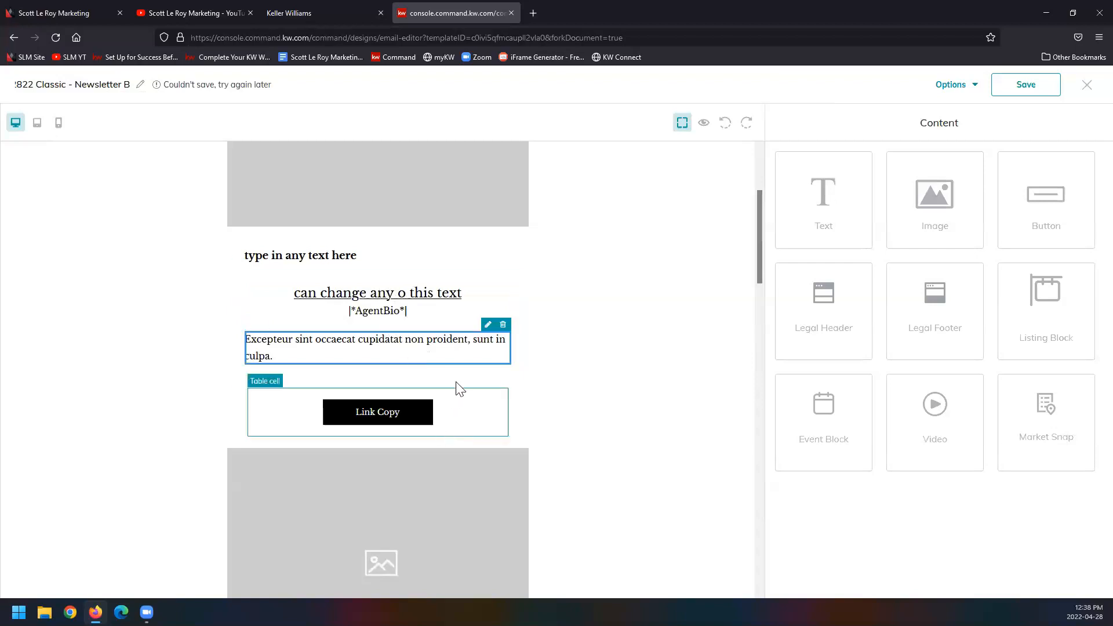
click(503, 326)
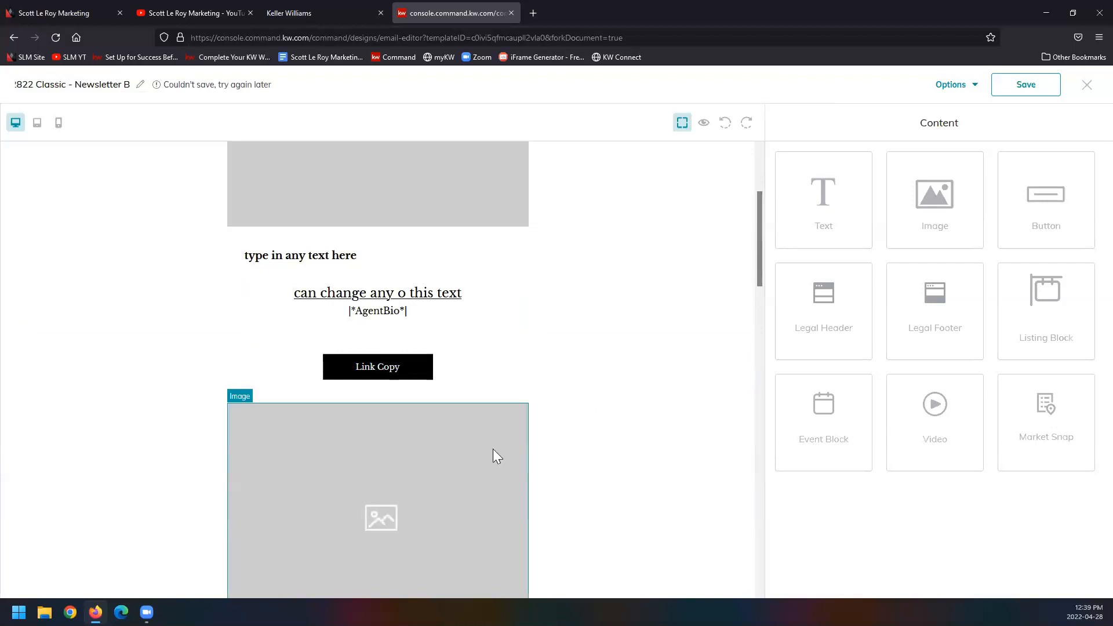
Step: Change the first Link Copy button's text to "test" and set its link type to Web address
click(412, 376)
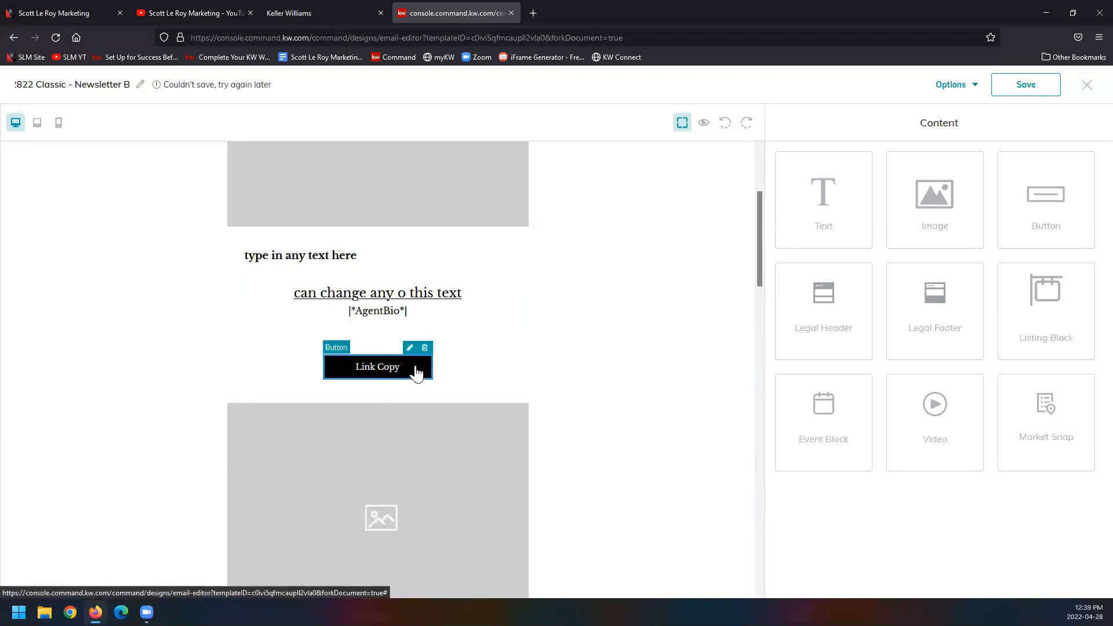
click(410, 348)
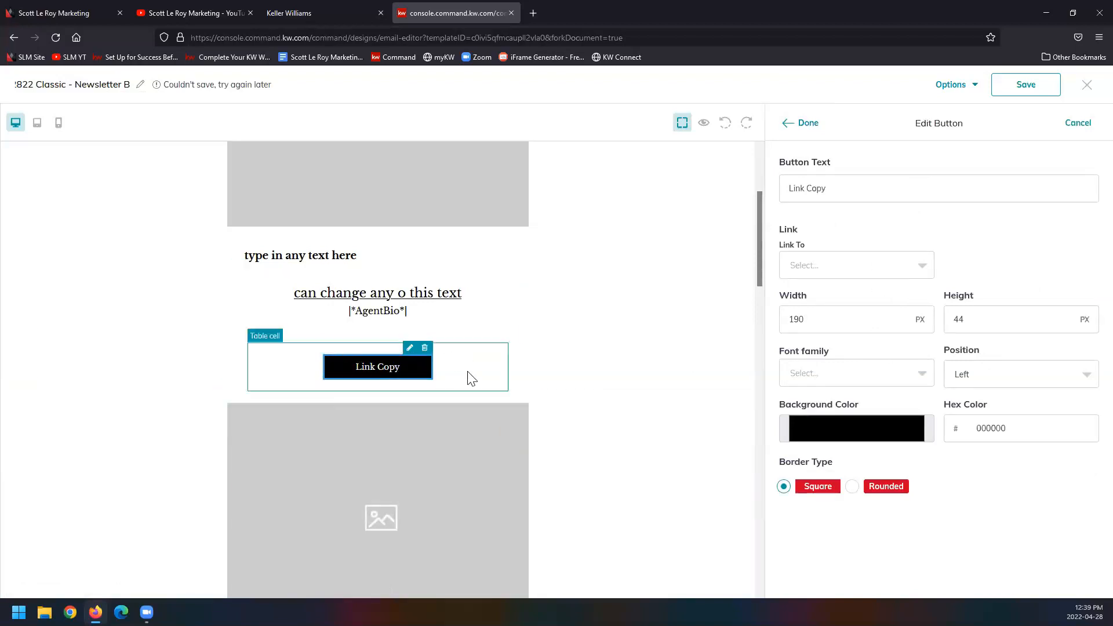
click(915, 271)
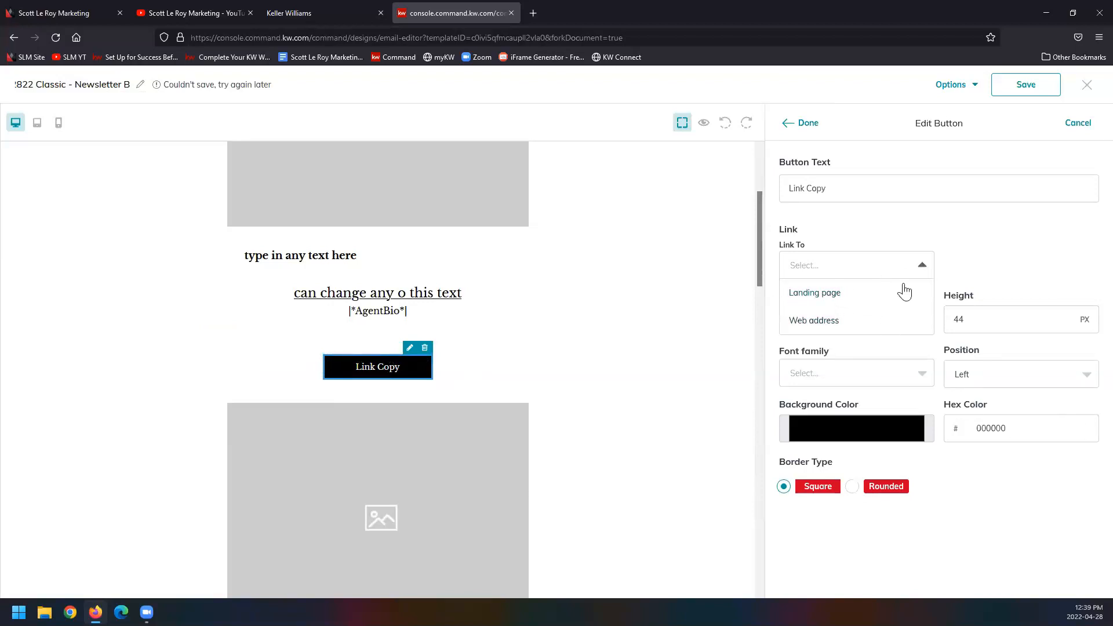
click(862, 326)
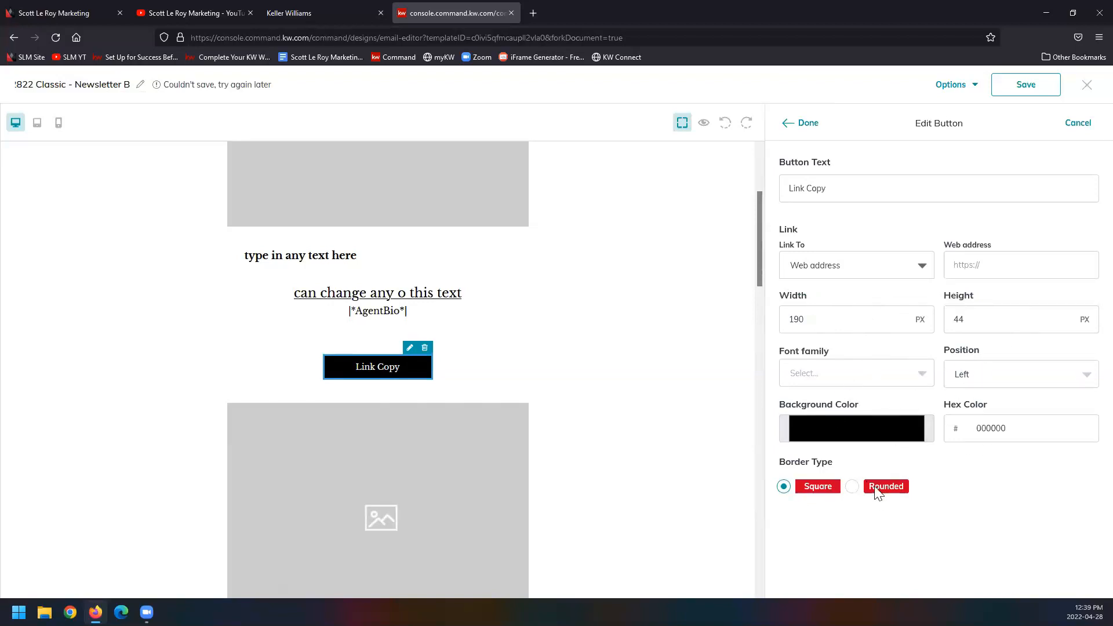
triple_click(858, 192)
text(test)
click(804, 123)
Step: Switch the "test" button's link type to Landing page, choose a landing page, and apply the button edit
click(878, 268)
click(869, 293)
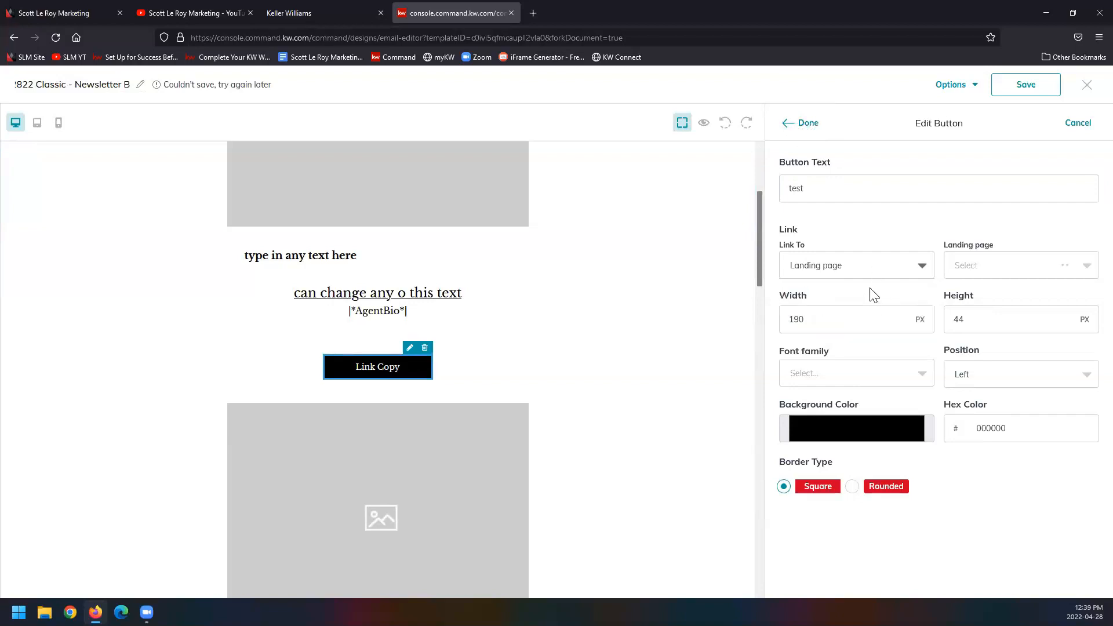
click(979, 268)
click(1000, 351)
click(803, 124)
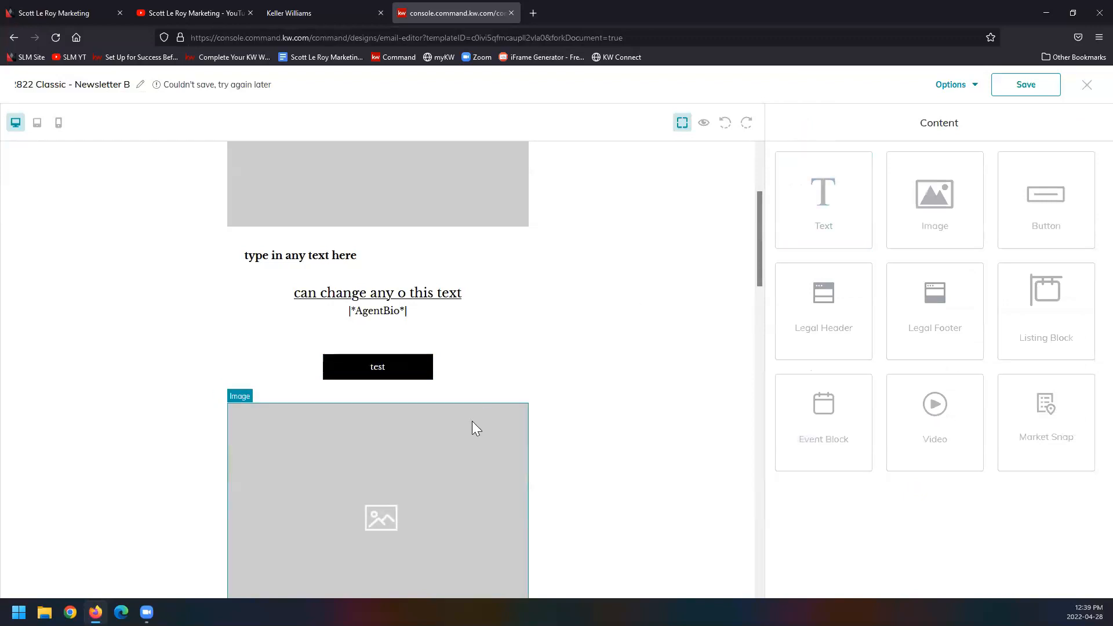
Step: Examine the newsletter's image, text and button sections from the header down to the contact box
scroll(566, 281, down, 4)
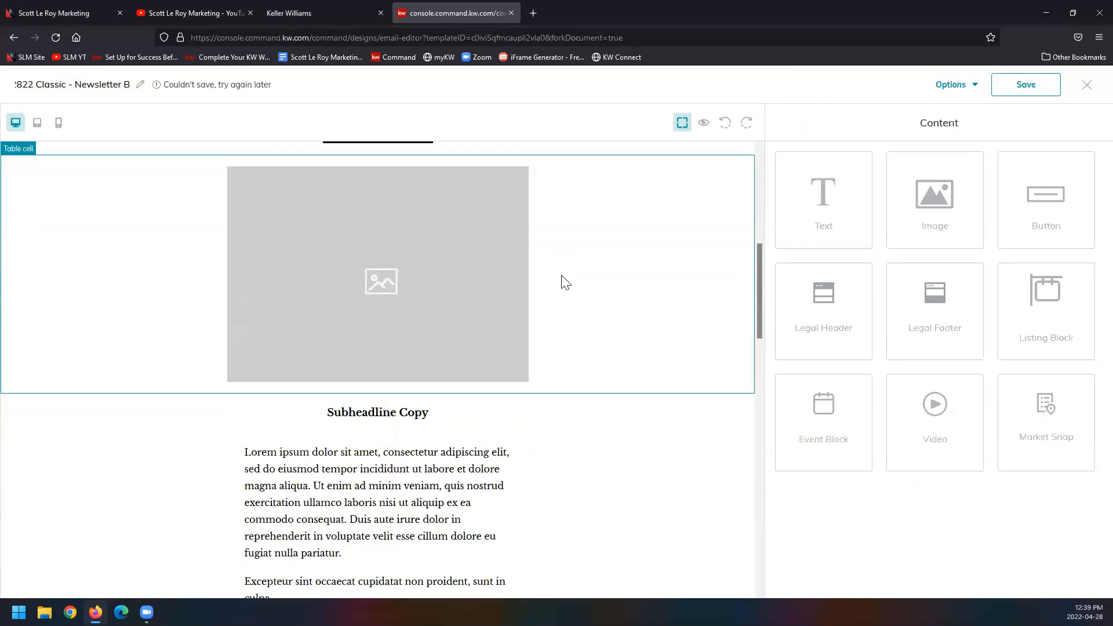
scroll(562, 280, up, 7)
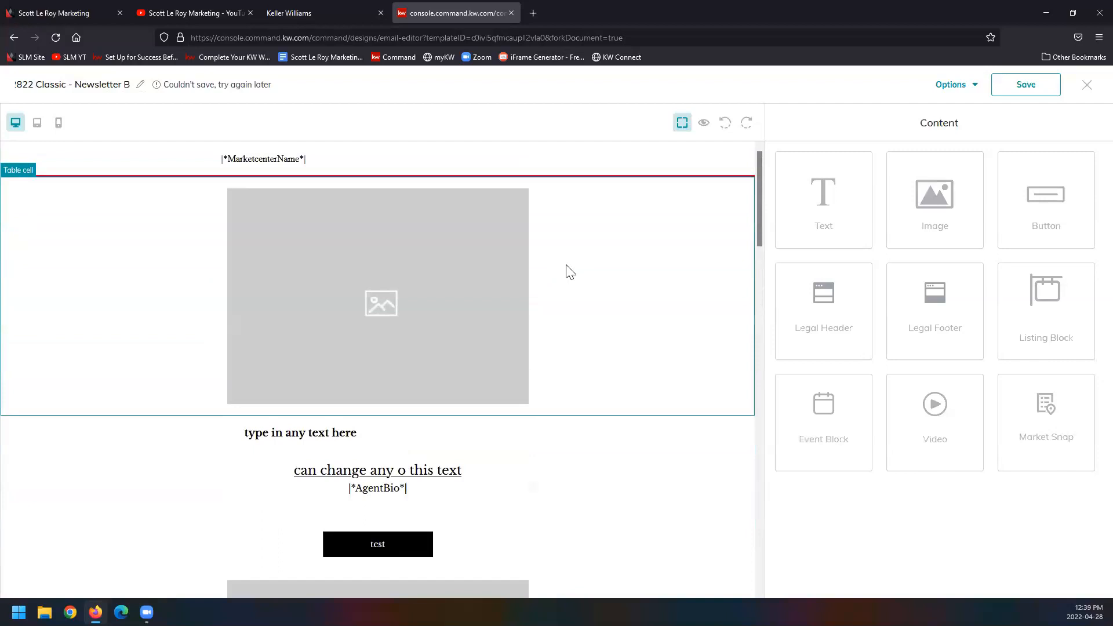
scroll(569, 271, down, 2)
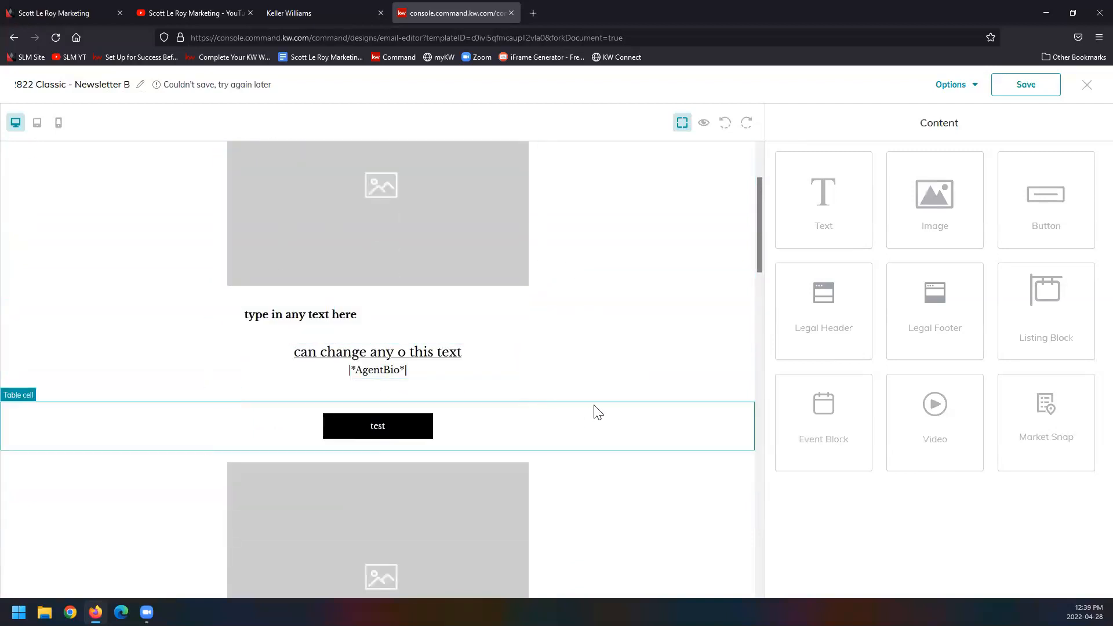
scroll(603, 408, down, 4)
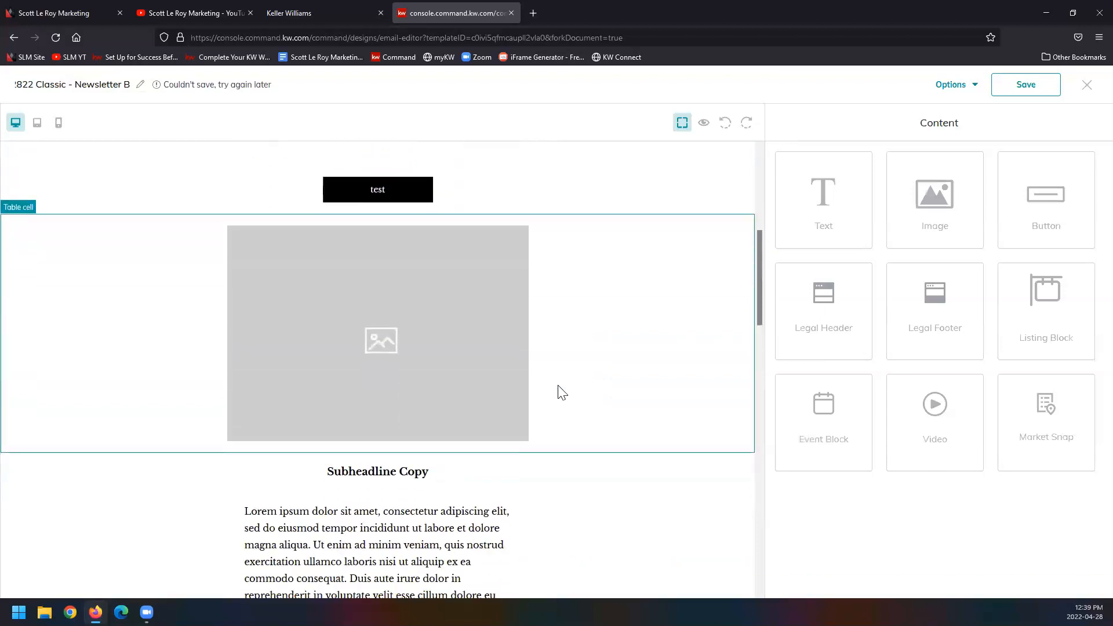
scroll(516, 335, up, 5)
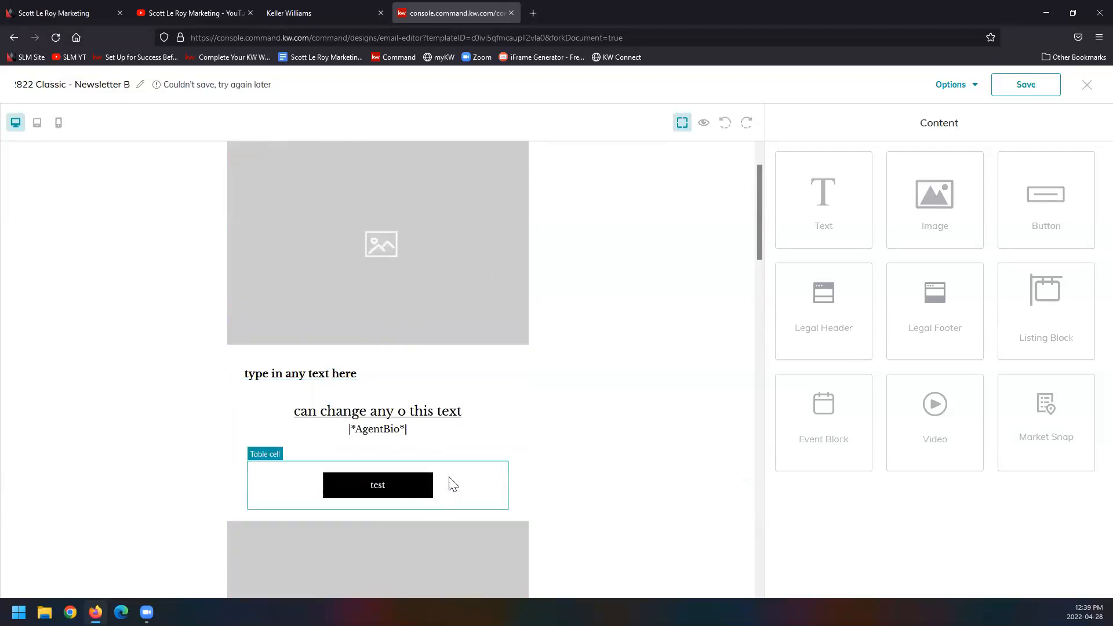
scroll(626, 408, down, 6)
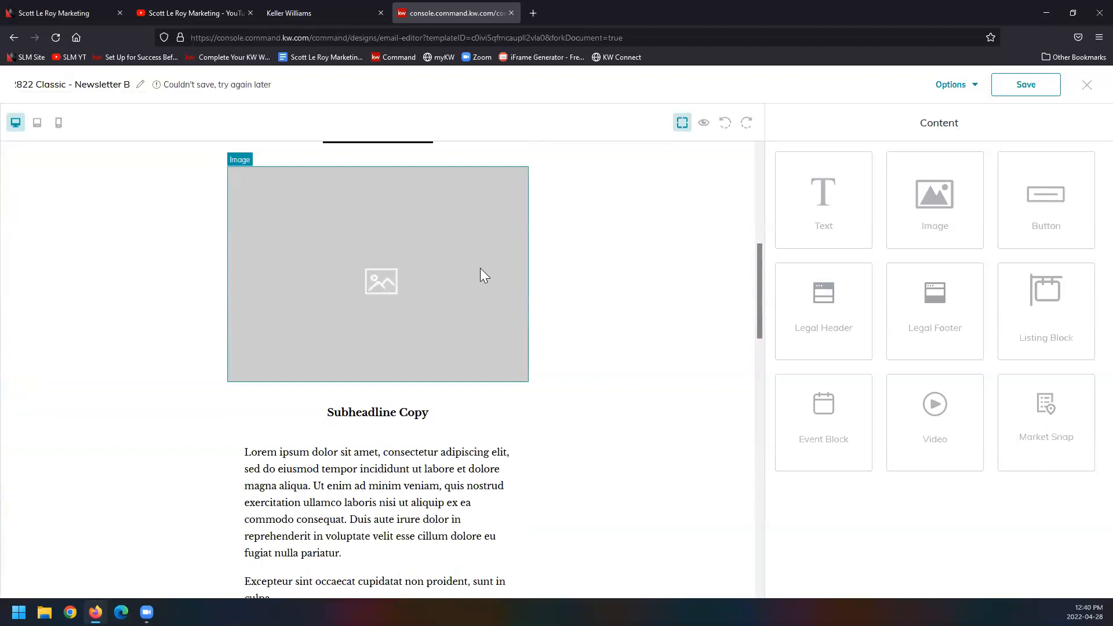
scroll(530, 331, down, 3)
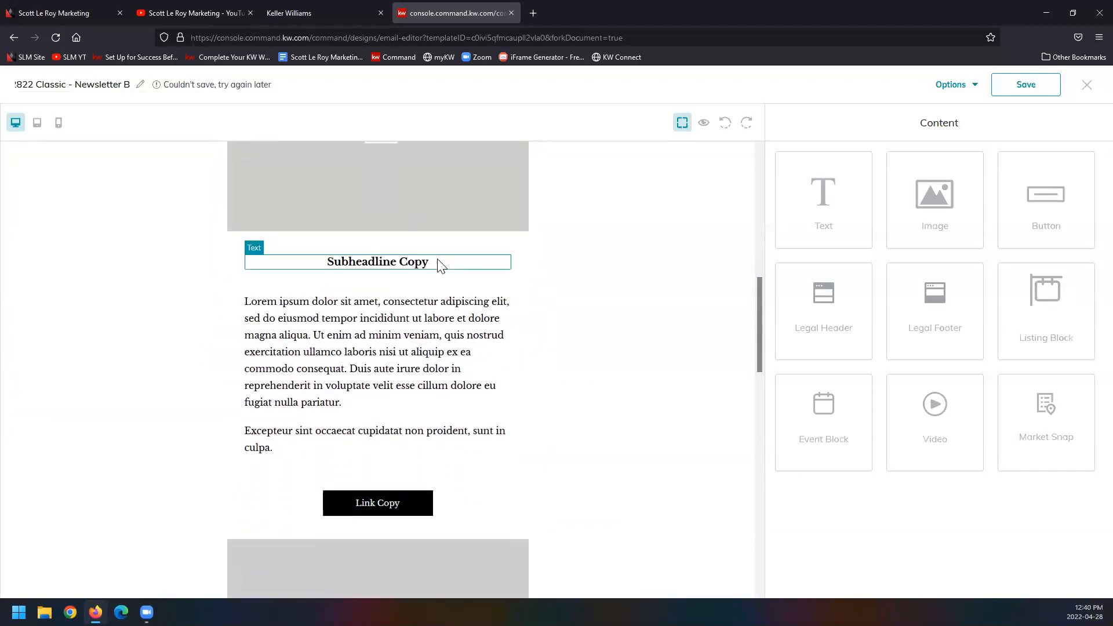
scroll(439, 259, down, 10)
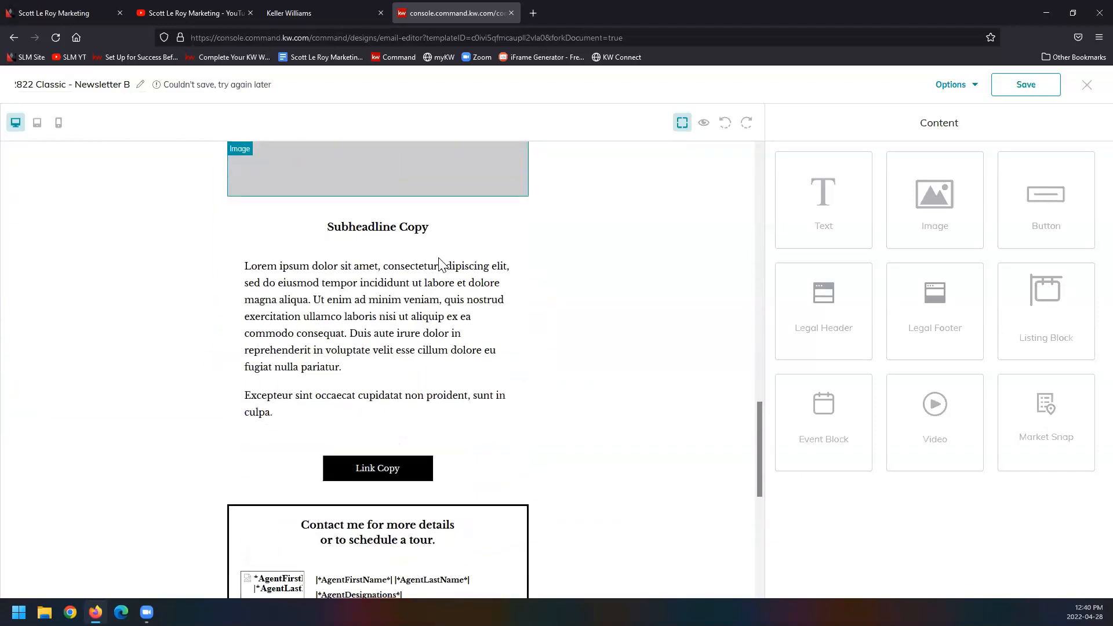
scroll(439, 260, down, 2)
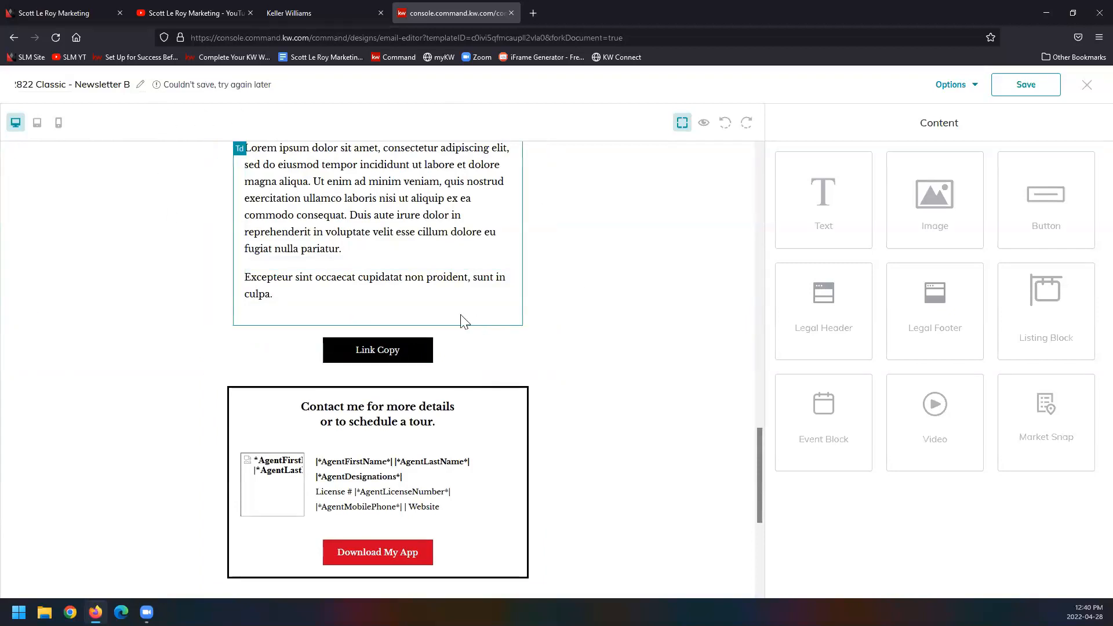
Step: Delete the last newsletter section's two paragraphs, subheadline, Link Copy button and image placeholder above the contact box
scroll(464, 322, up, 2)
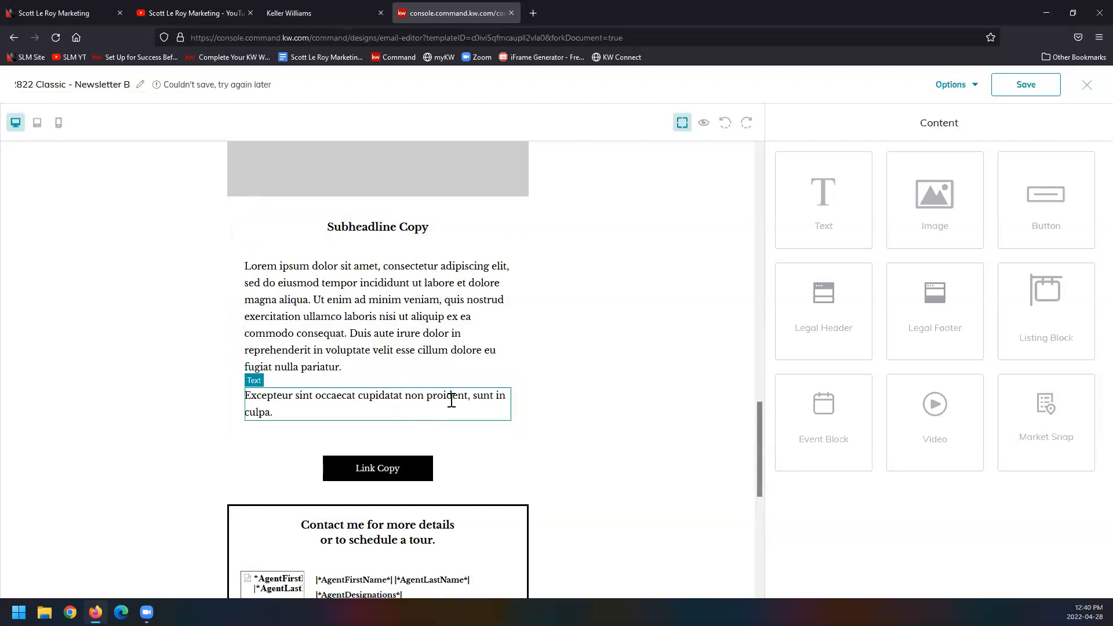
click(503, 379)
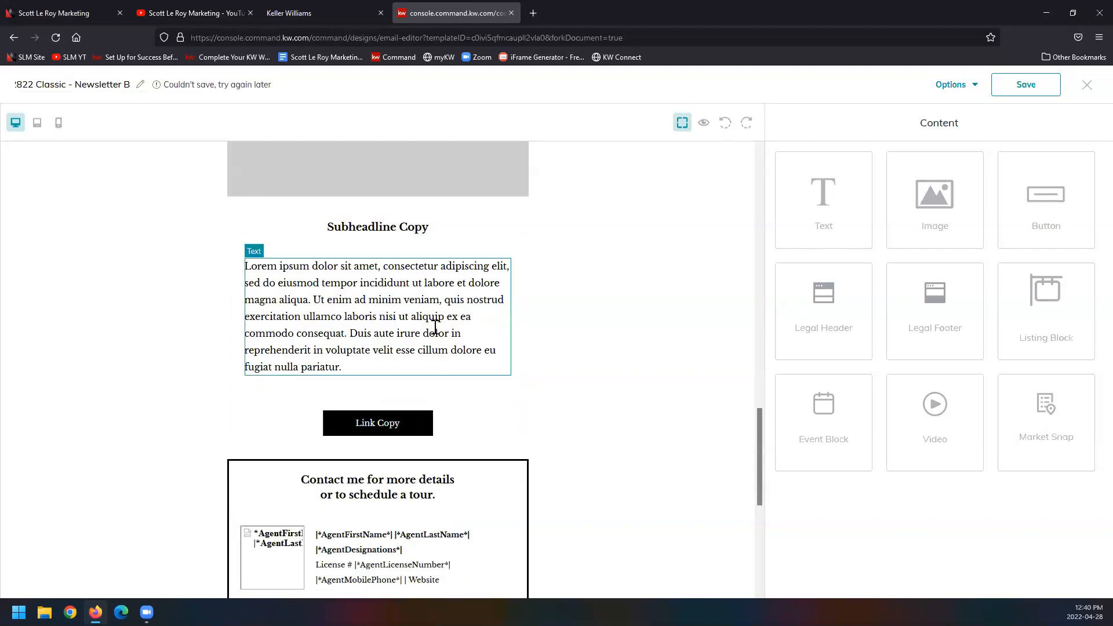
click(503, 252)
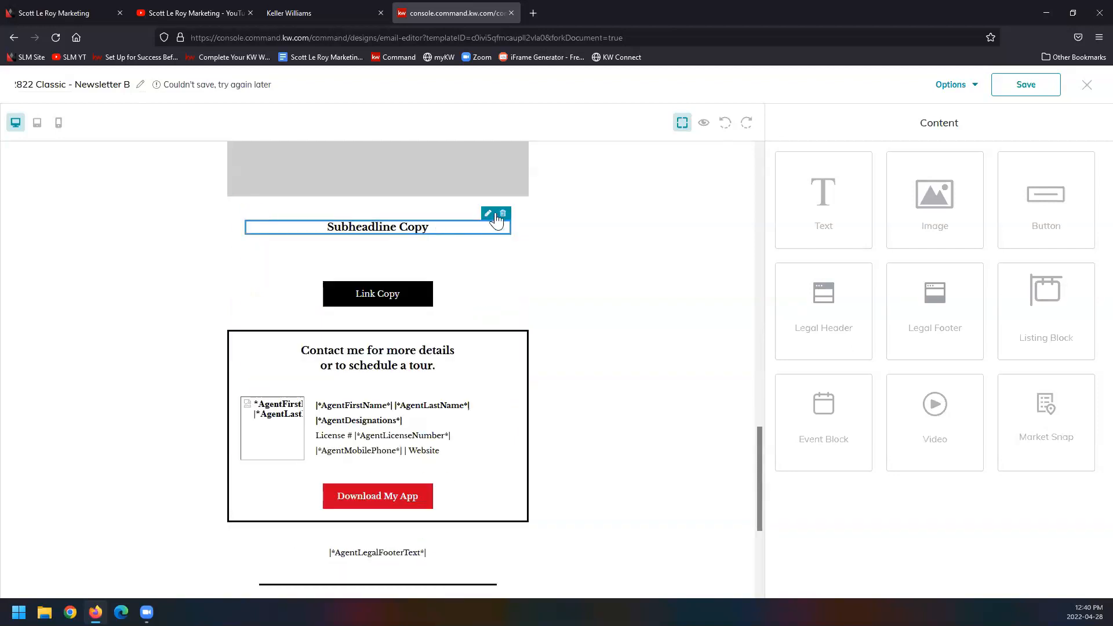
click(503, 215)
click(426, 260)
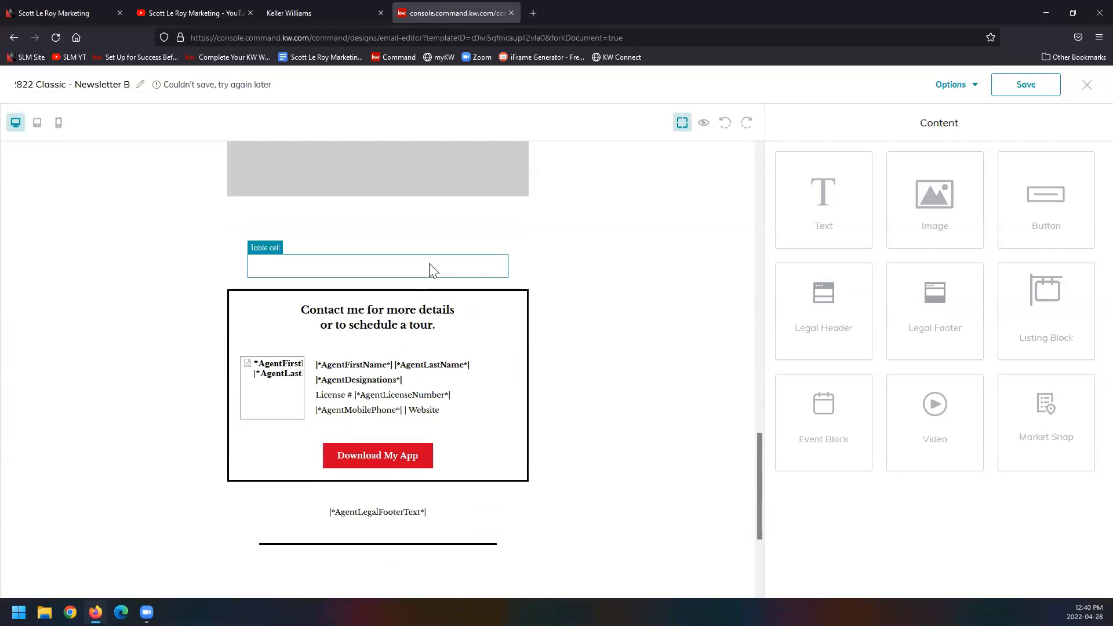
scroll(439, 261, up, 2)
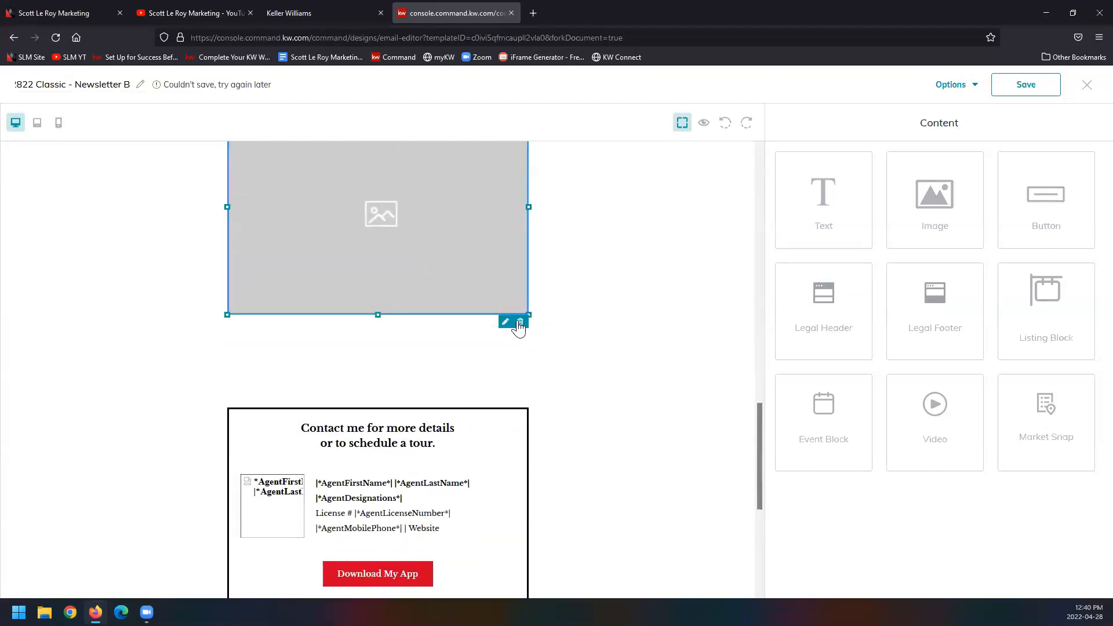
click(513, 323)
scroll(504, 479, up, 4)
Step: Move the "Contact me for more details or to schedule a tour." heading out of the contact box to just above it
scroll(508, 486, down, 3)
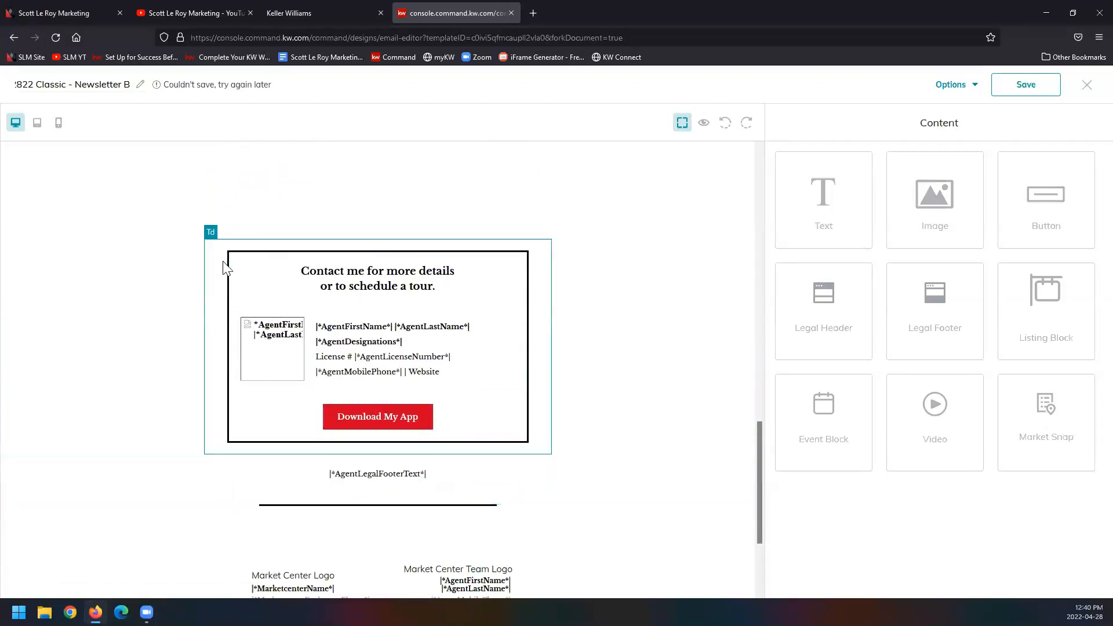
click(333, 295)
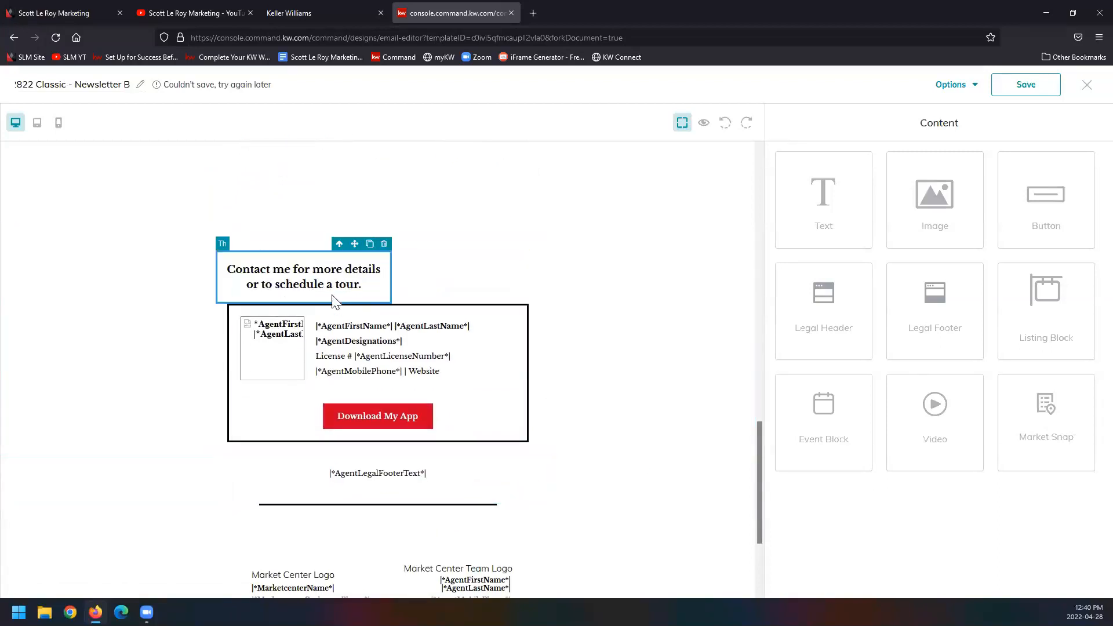
drag(346, 282, 405, 283)
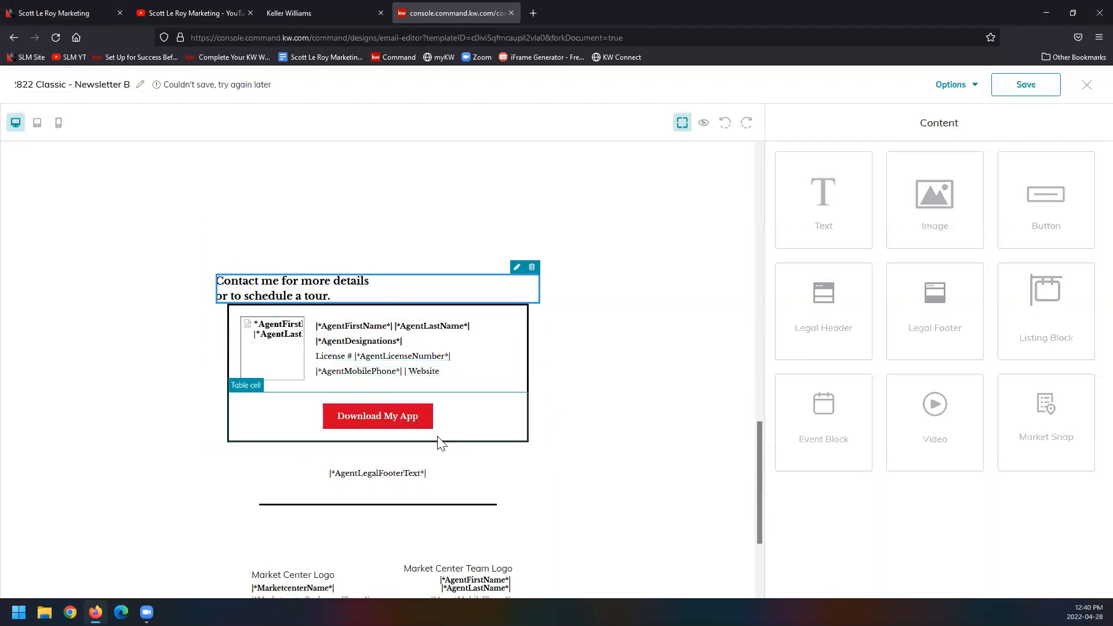
Step: Preview the newsletter in desktop view and check the filled-in agent bio, button, contact box and footer
scroll(440, 443, down, 3)
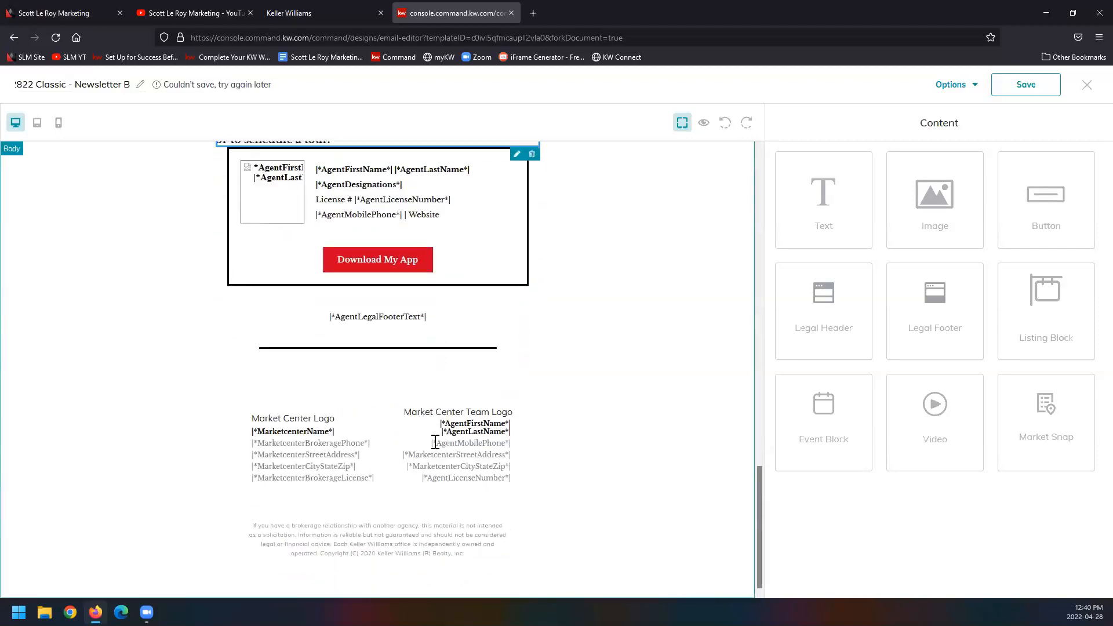
scroll(424, 444, up, 8)
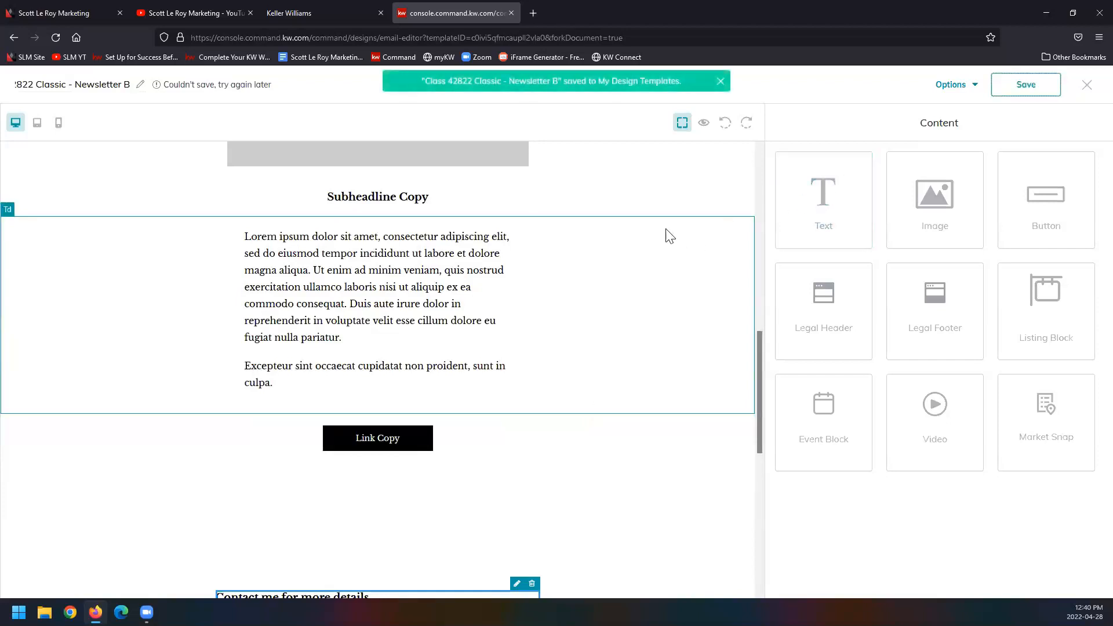
click(705, 123)
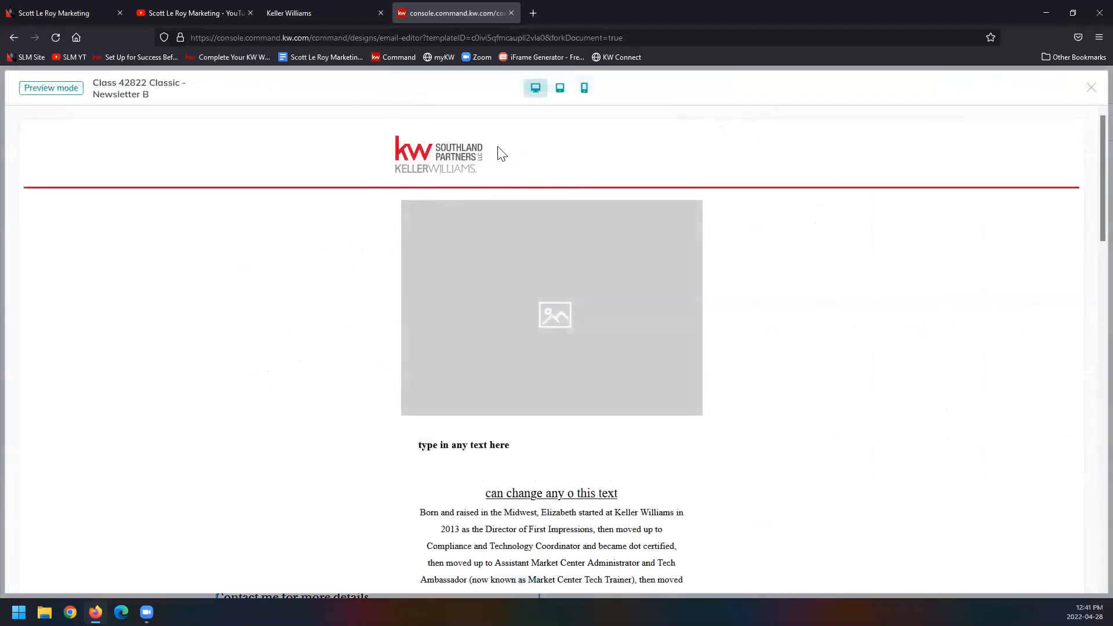
scroll(542, 287, down, 5)
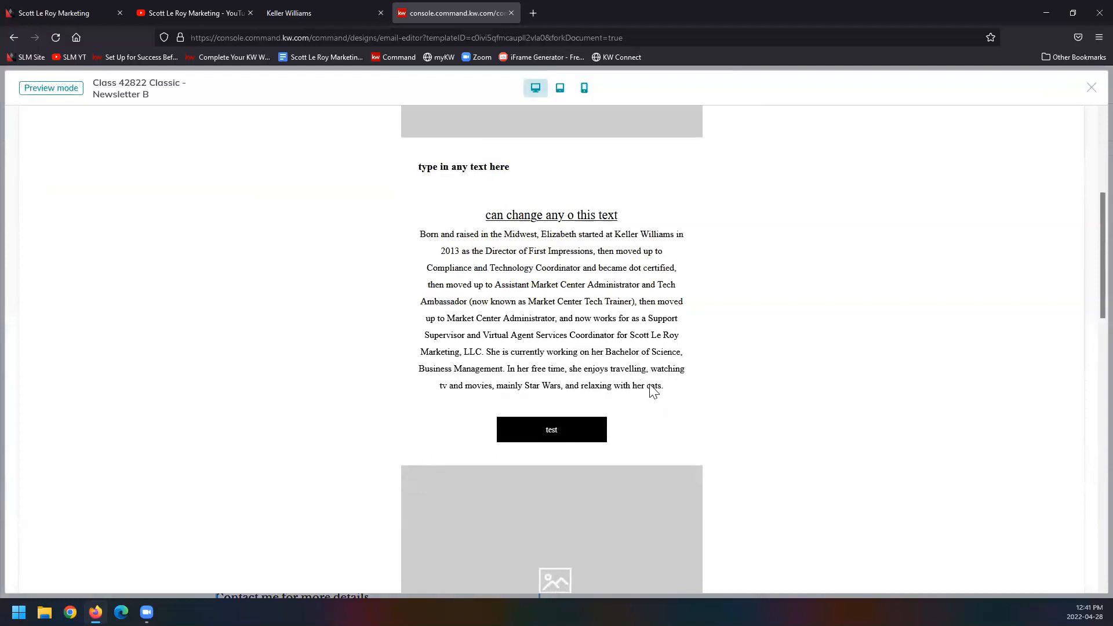
scroll(653, 390, down, 12)
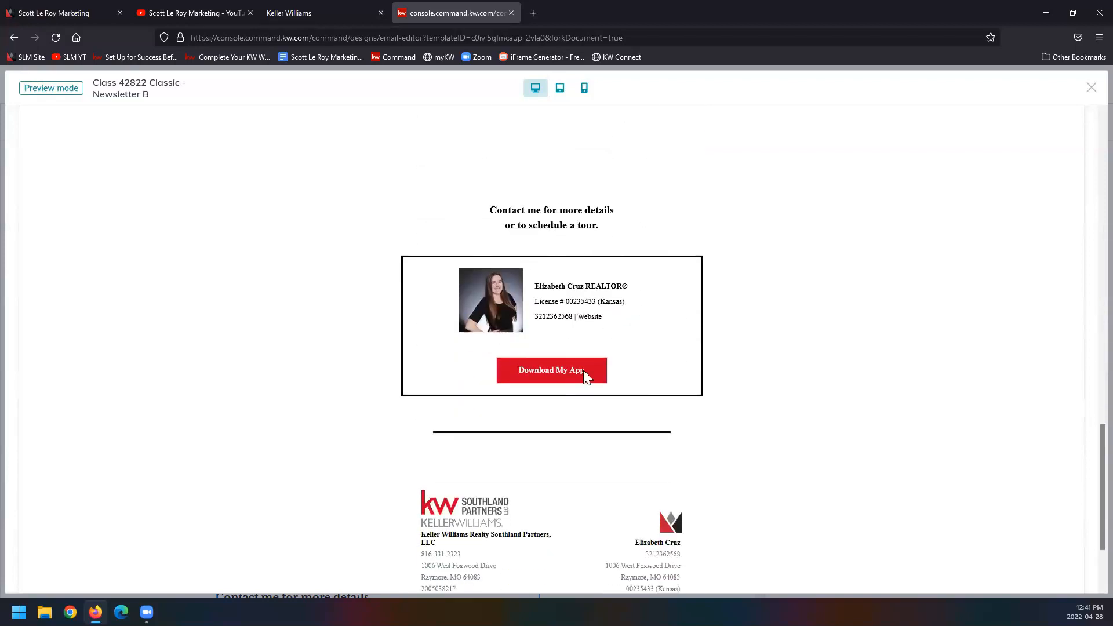
Step: Check the contact box, brokerage details and legal disclaimer at the end of the newsletter preview, and close the preview
scroll(706, 493, down, 1)
scroll(706, 492, down, 2)
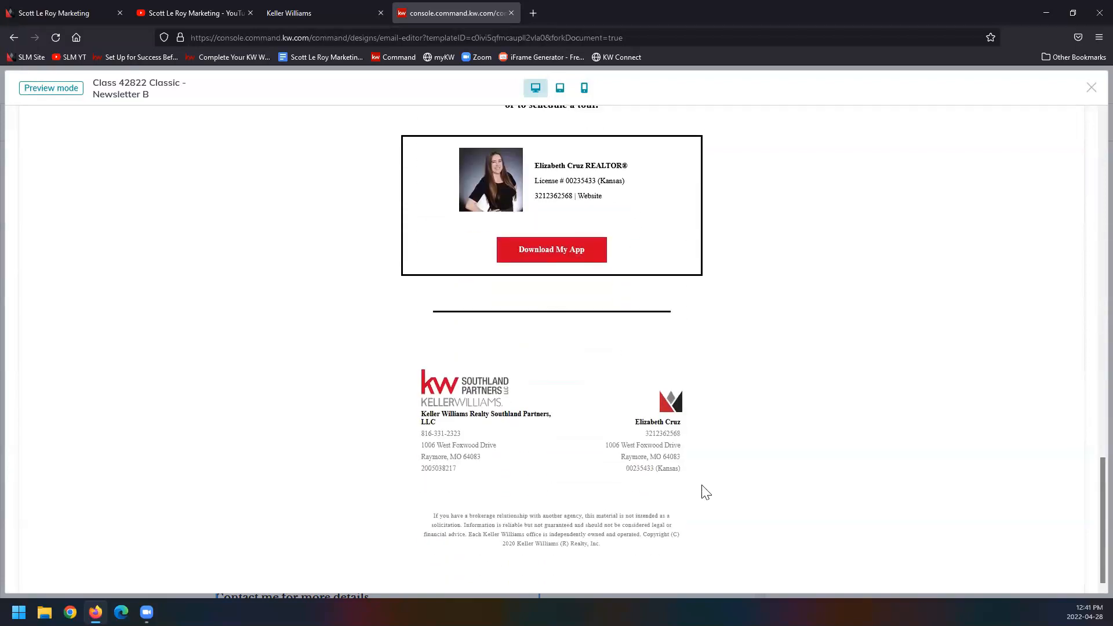
scroll(706, 493, up, 1)
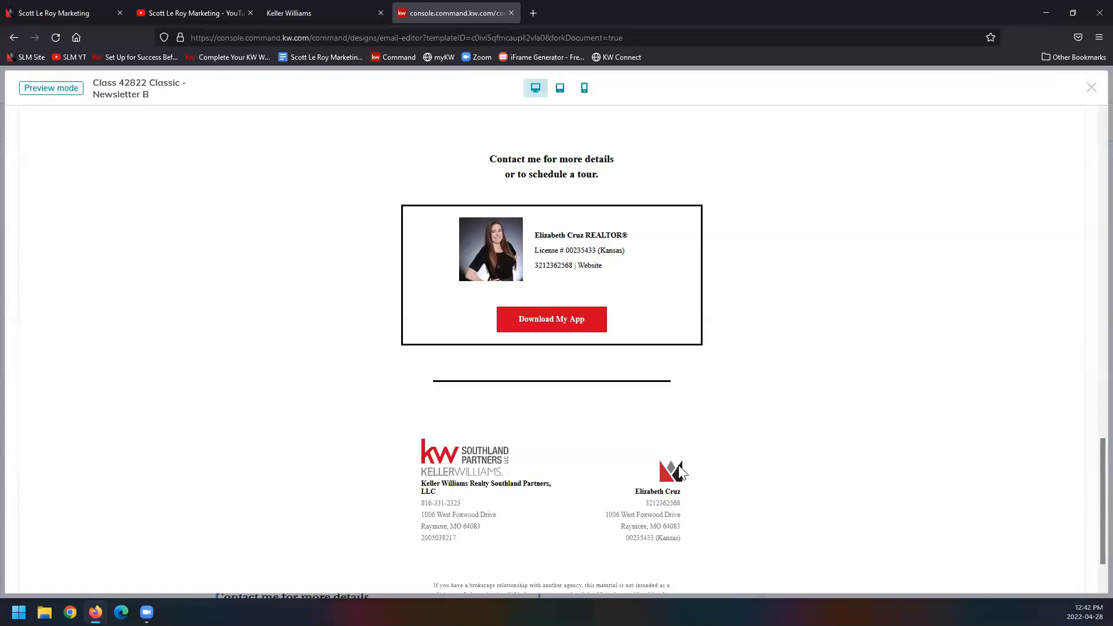
scroll(723, 545, down, 1)
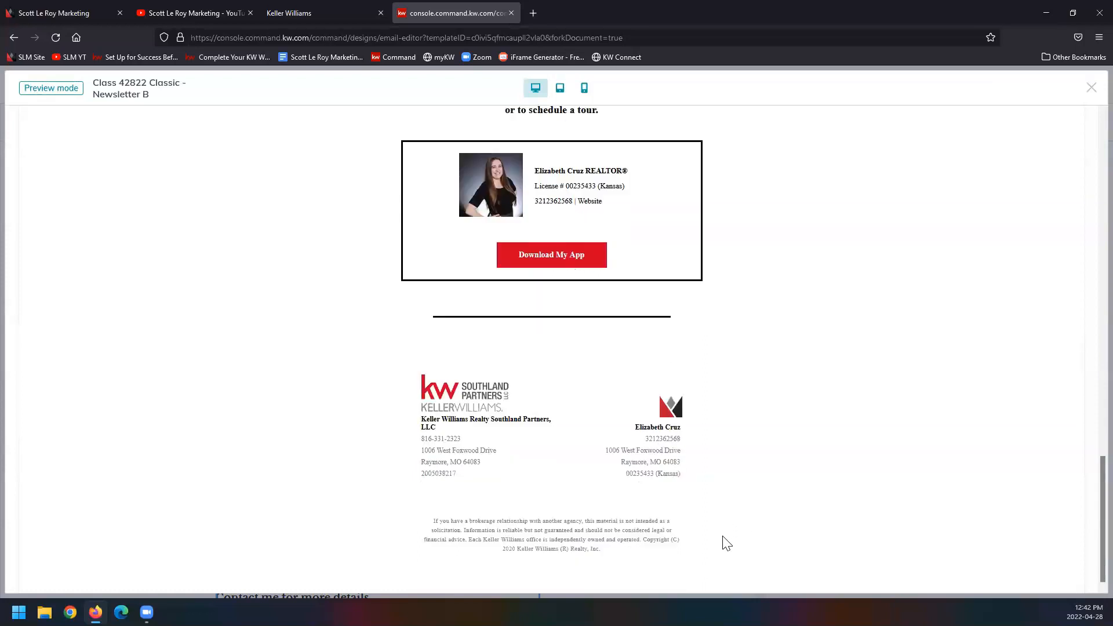
click(1091, 89)
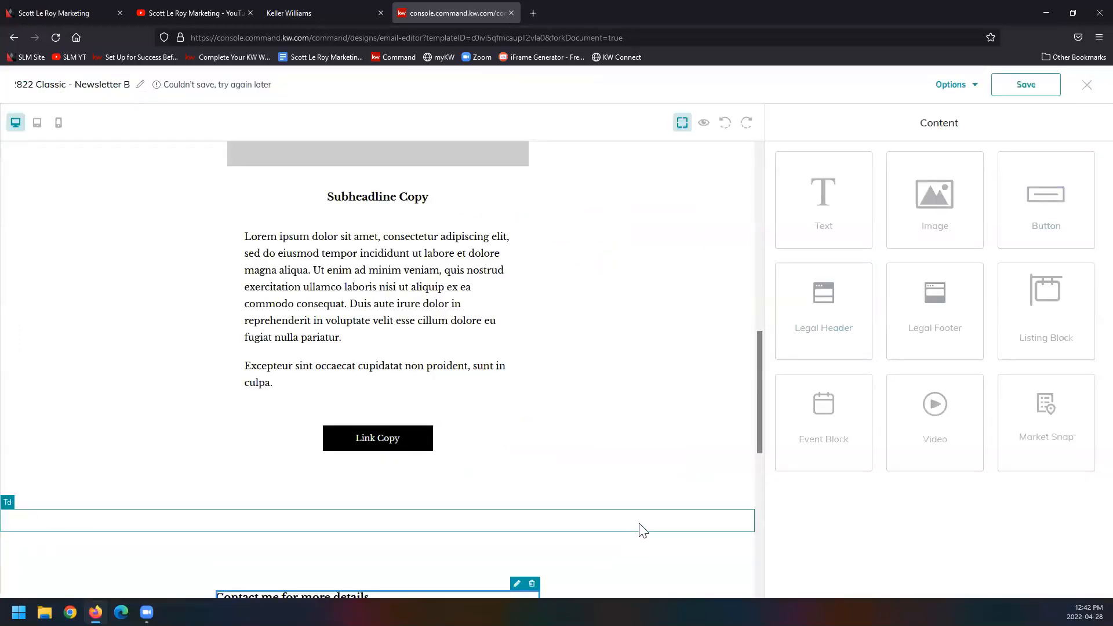
Step: Open the Send Test Email form to view its recipient field, and cancel without sending
click(960, 88)
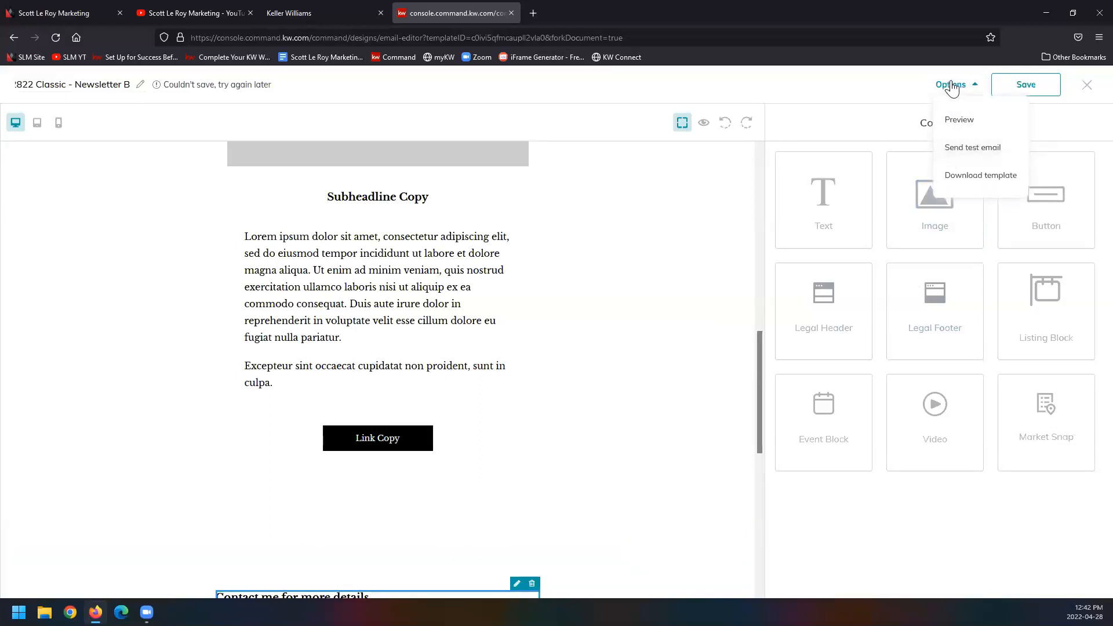
click(961, 149)
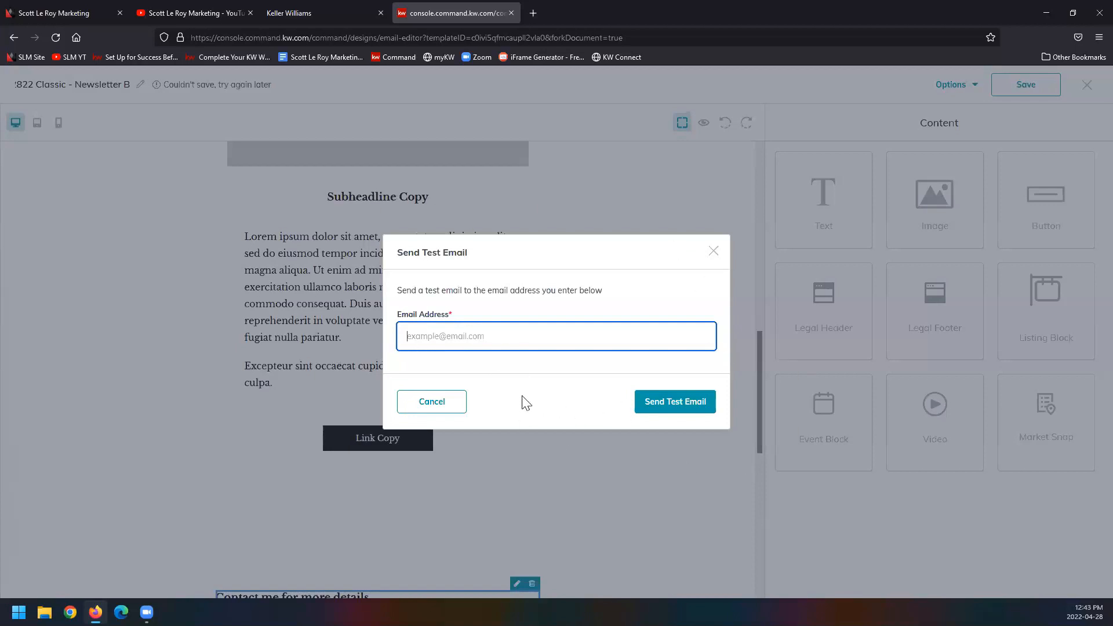
click(460, 408)
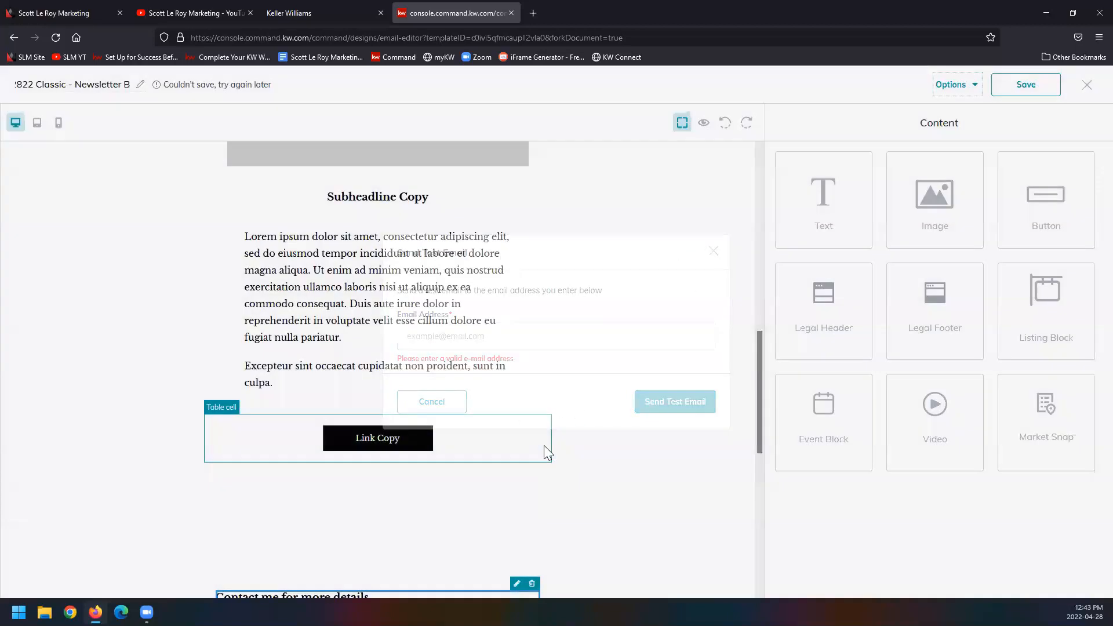
Step: Save the newsletter template to My Design Templates and leave the email editor for the Designs list
scroll(730, 483, down, 1)
scroll(730, 482, down, 8)
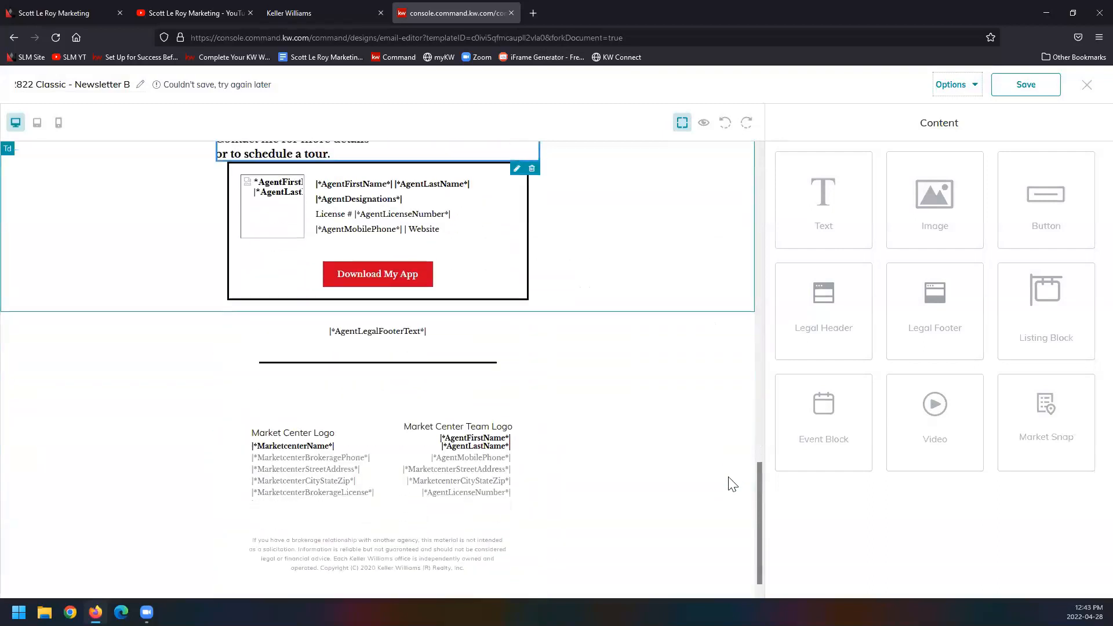
scroll(730, 483, up, 15)
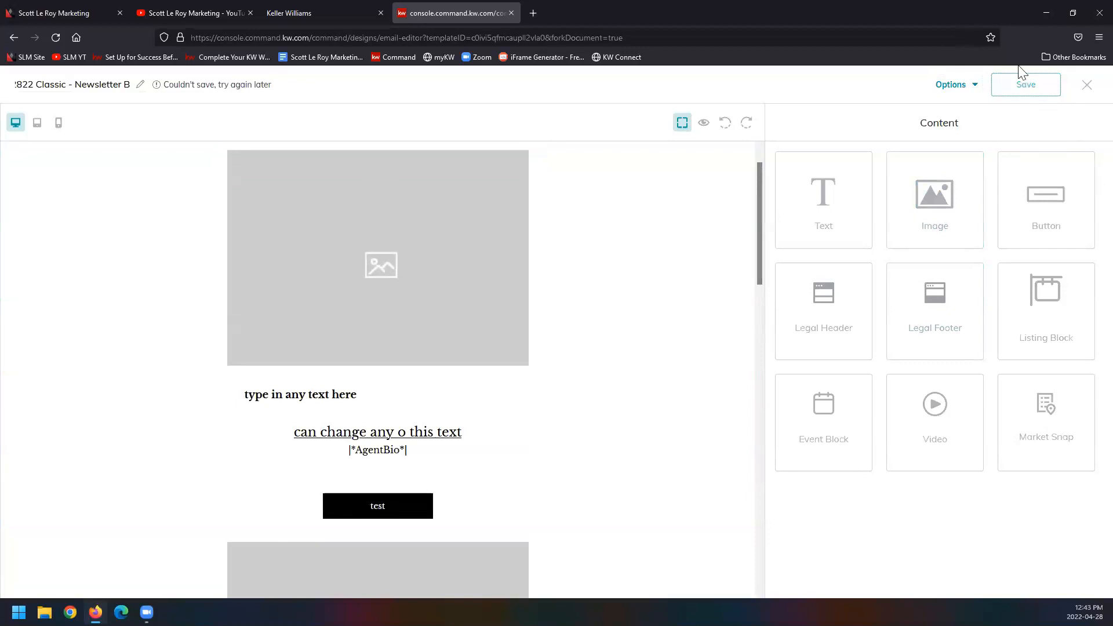
click(1017, 93)
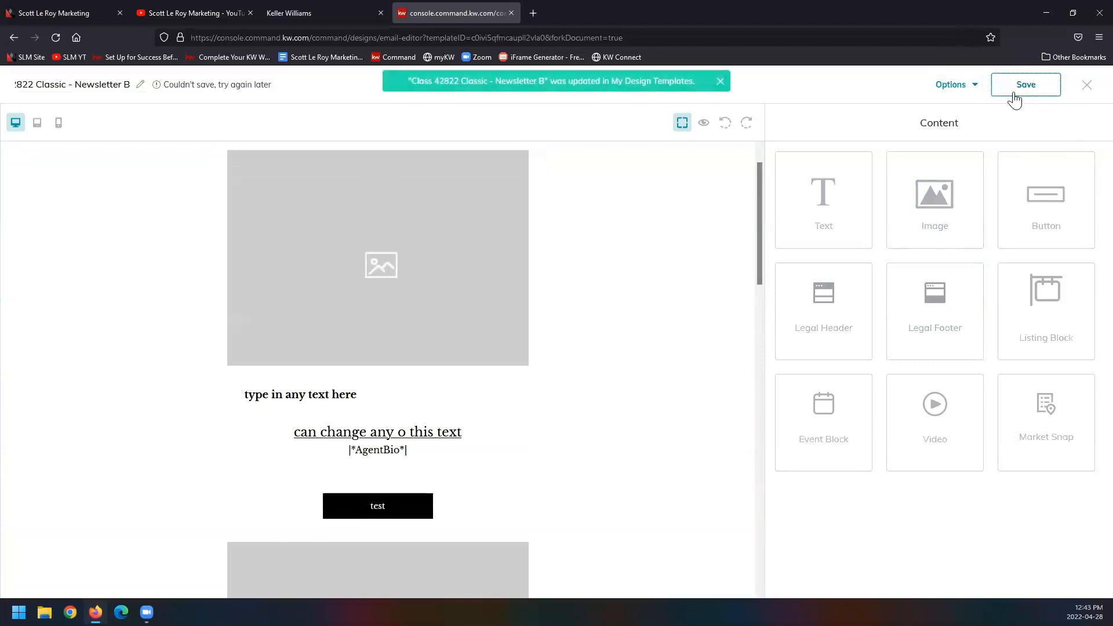
click(1087, 87)
click(705, 387)
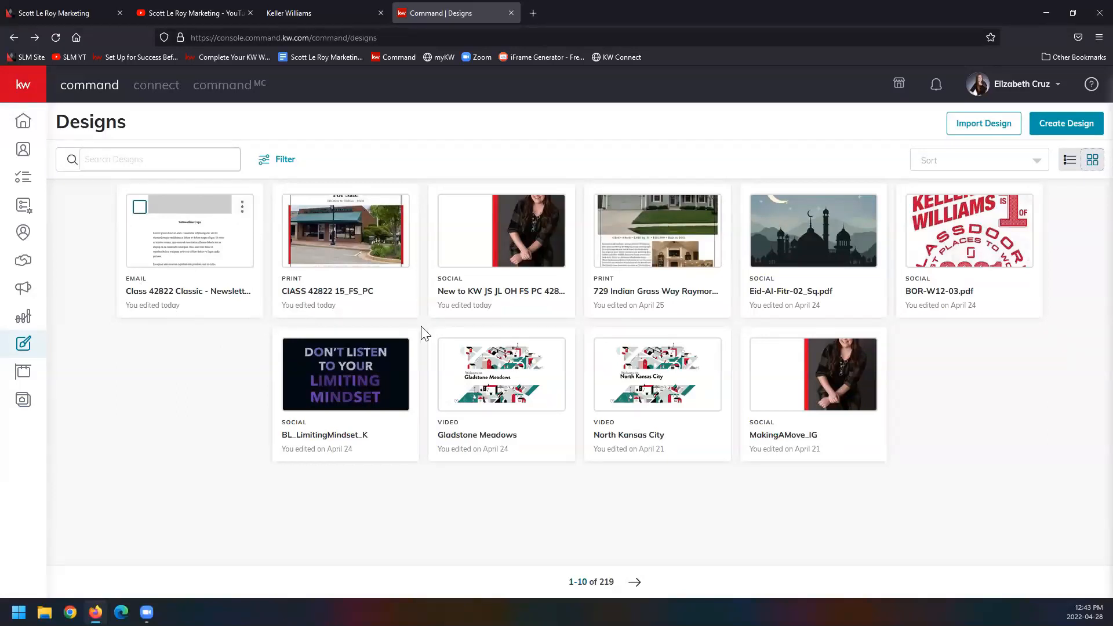
Step: Start creating a new Video design without importing photos or text from a listing
click(1045, 119)
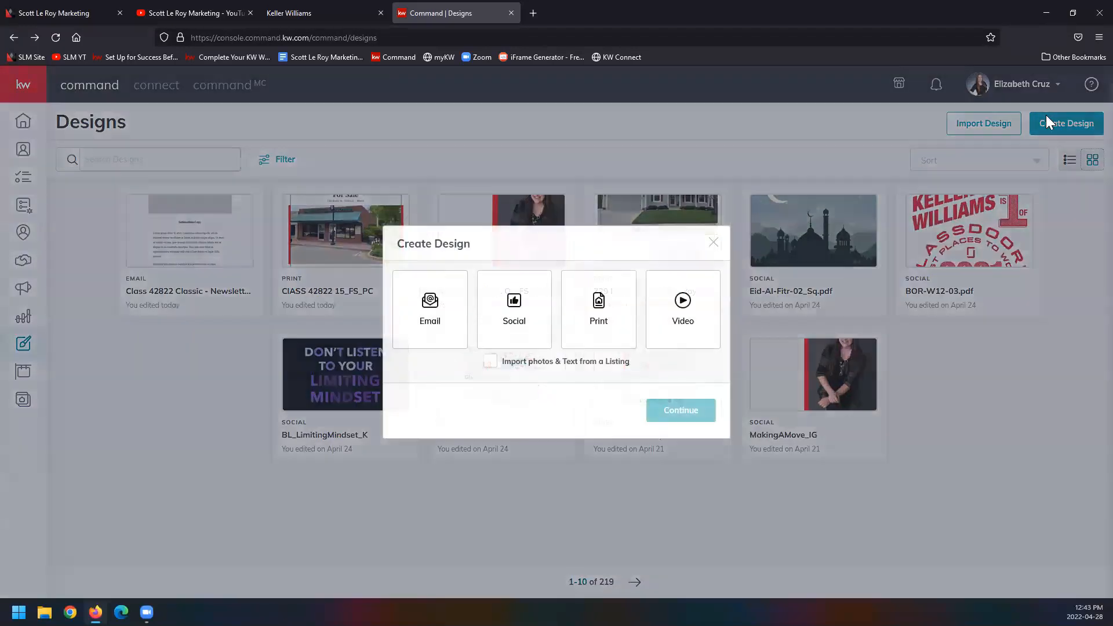
click(705, 302)
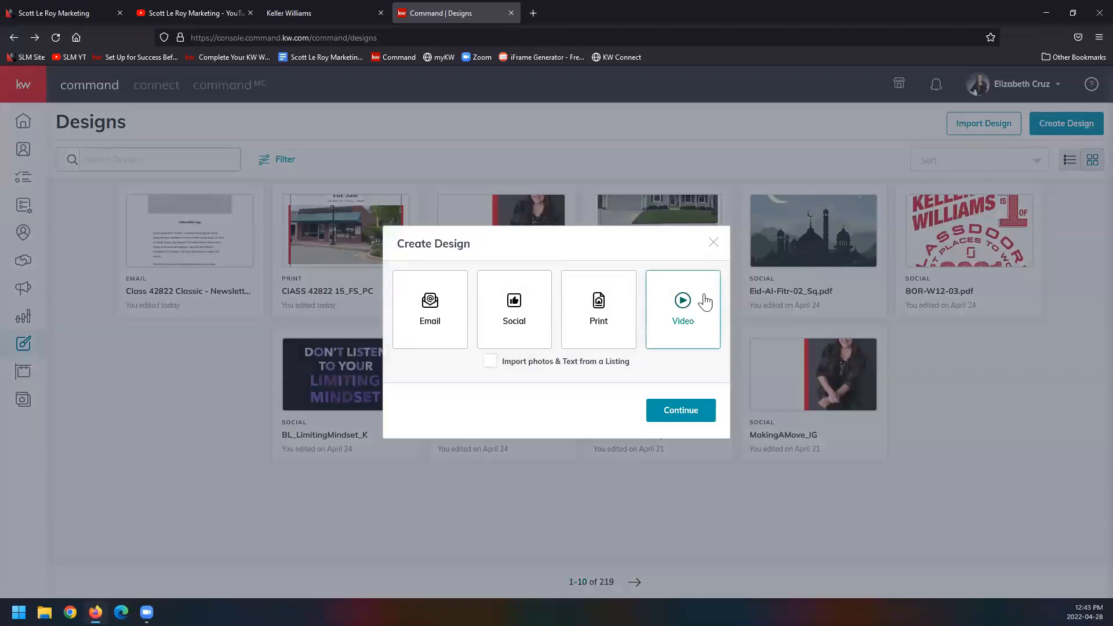
click(697, 409)
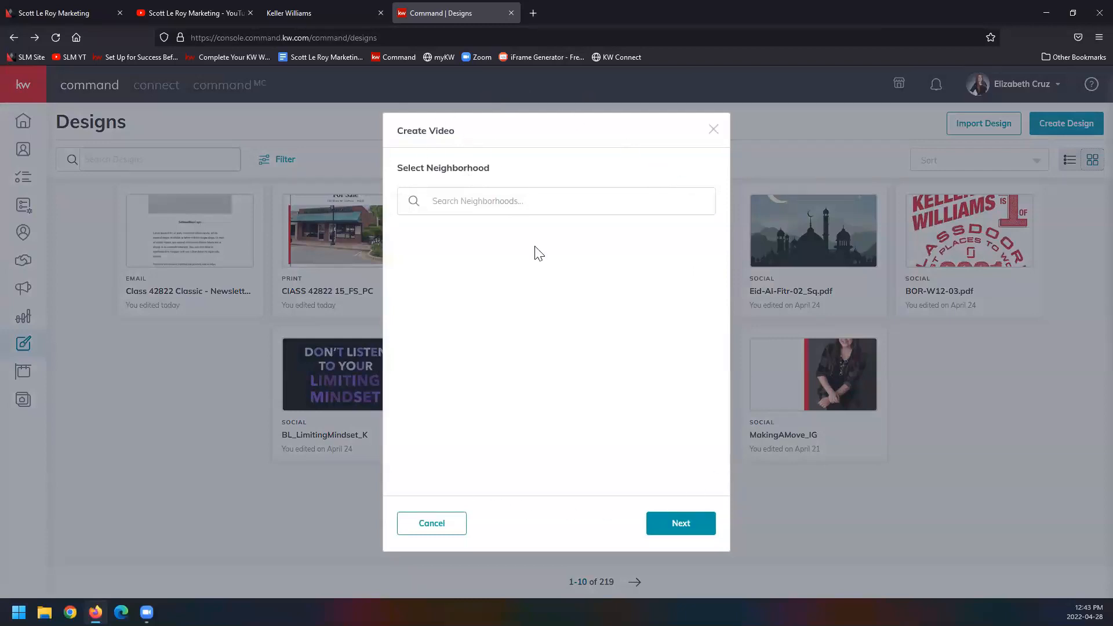
Step: Search the neighborhoods for "kansas city" and load the neighborhood information for South Kansas City
click(522, 200)
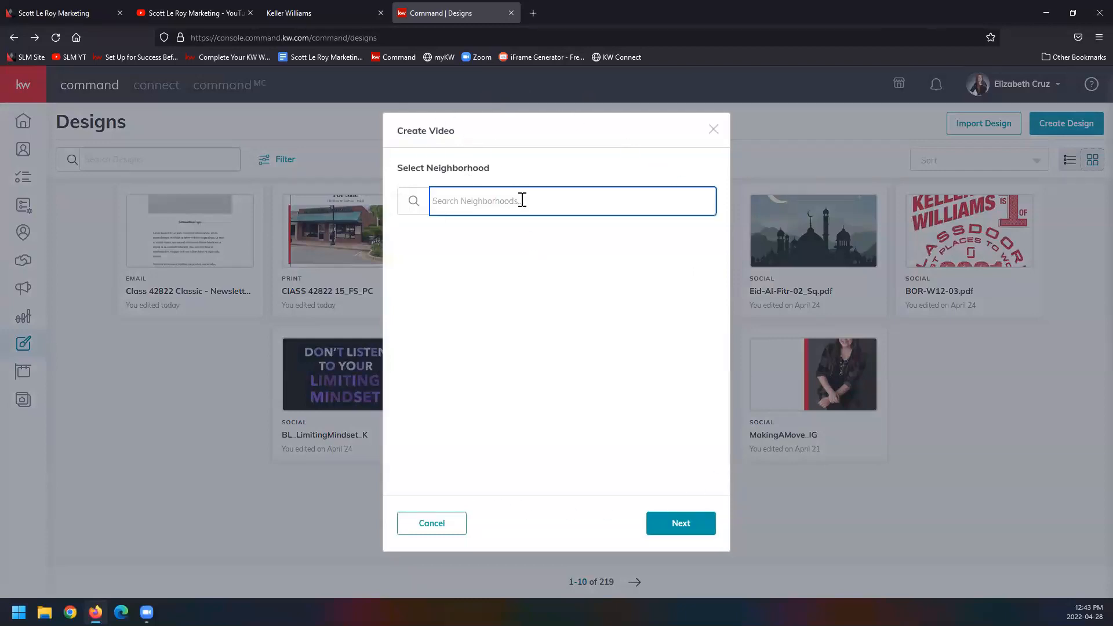
text(kansas city)
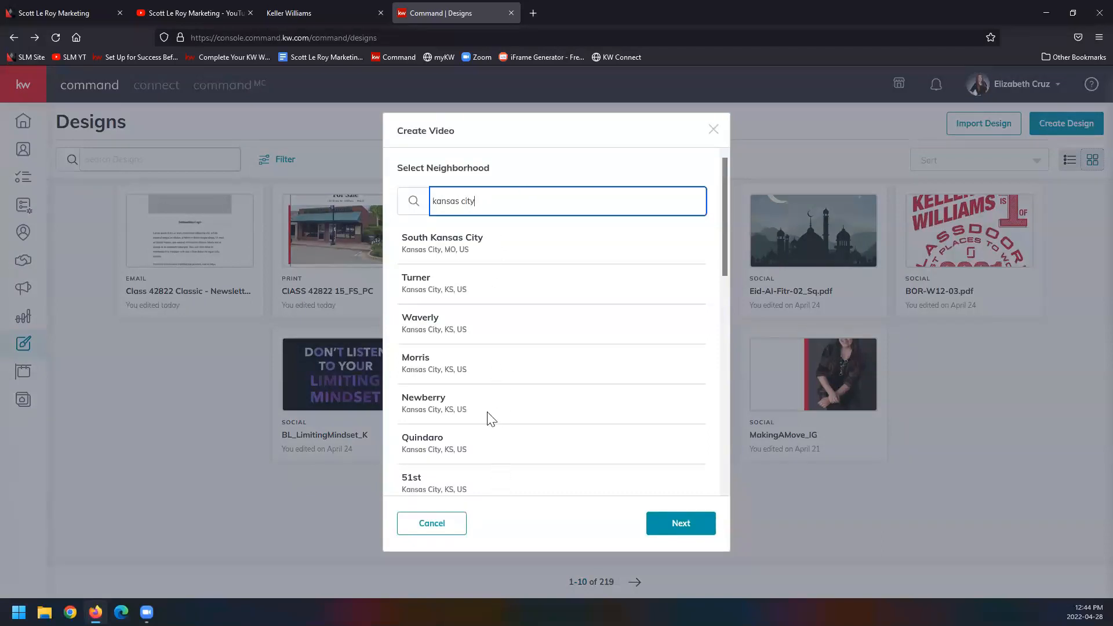
click(508, 252)
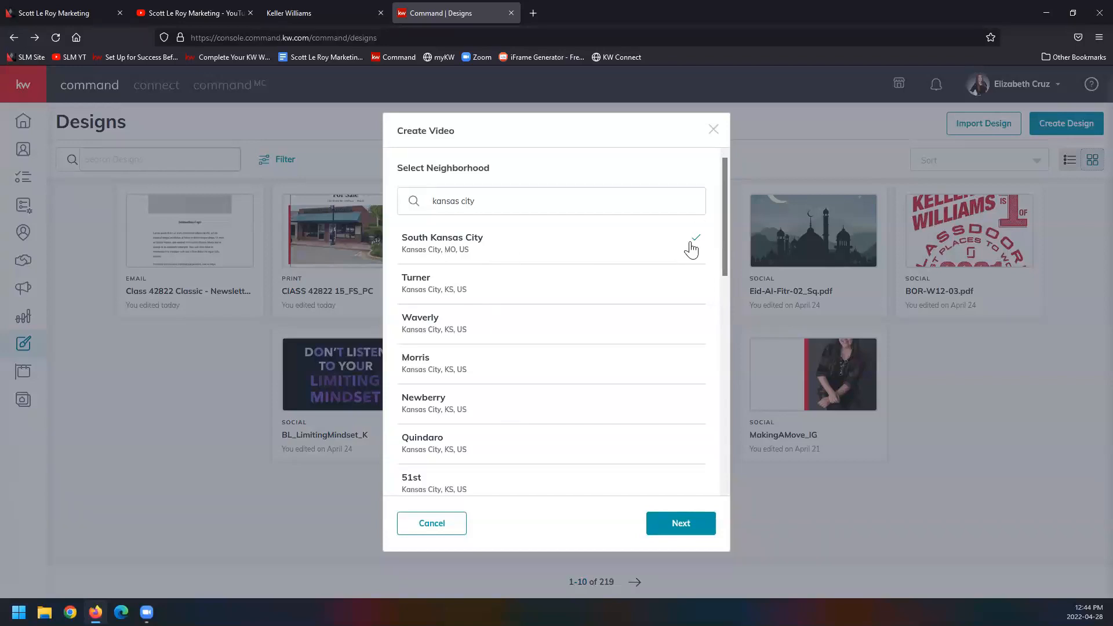
click(708, 529)
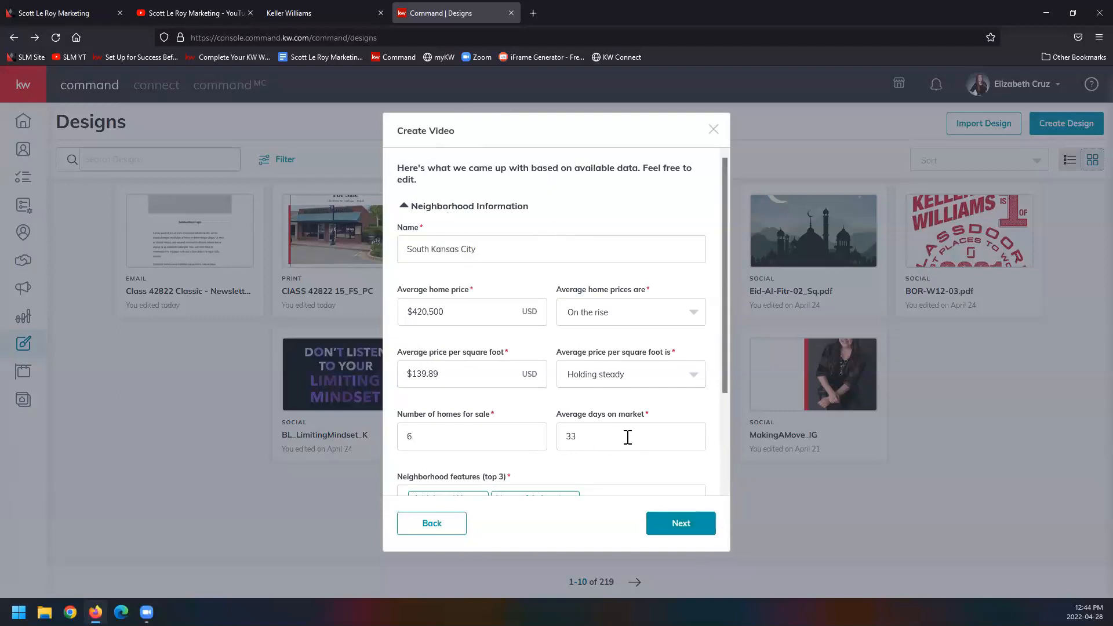
Step: Load the generated neighborhood information for Waverly, Quindaro and Woodend in turn to compare their market data
click(445, 529)
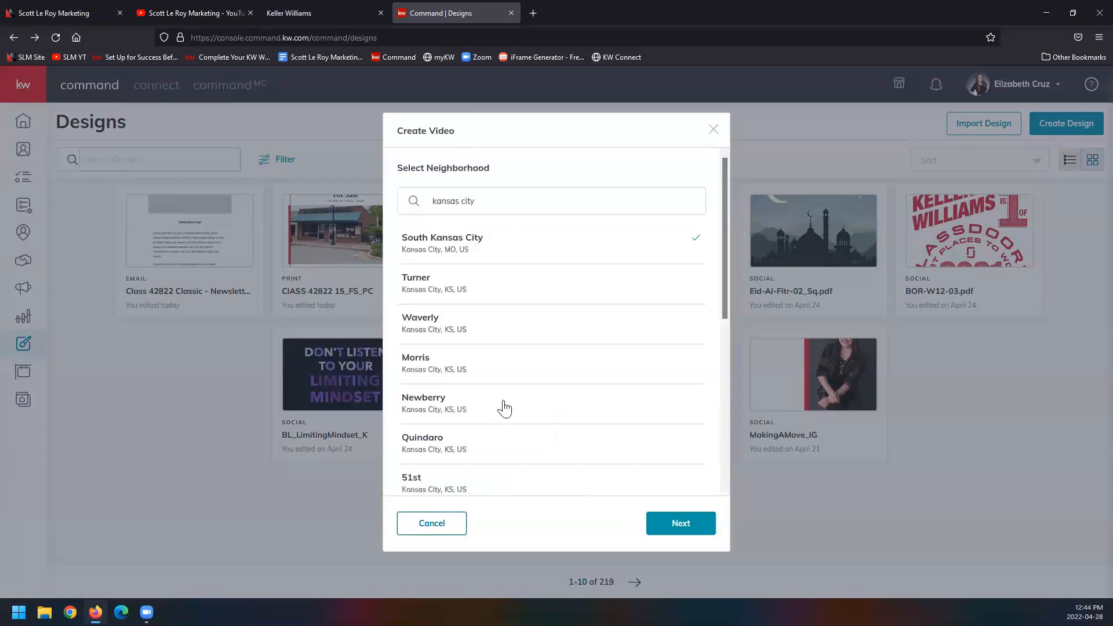
click(494, 325)
click(692, 523)
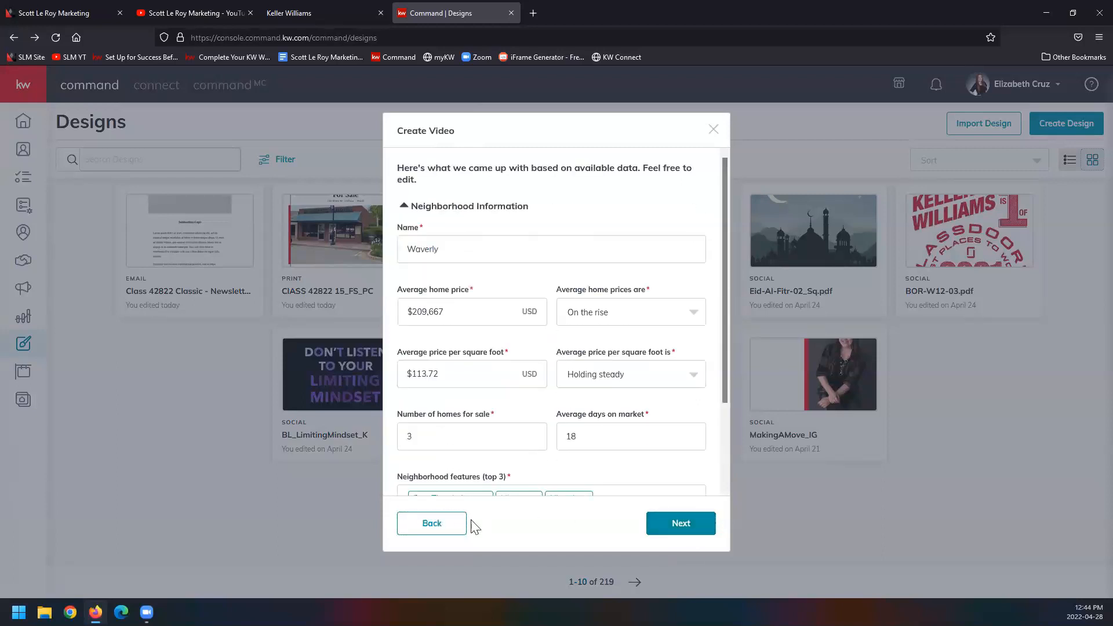
click(449, 528)
click(516, 447)
click(650, 525)
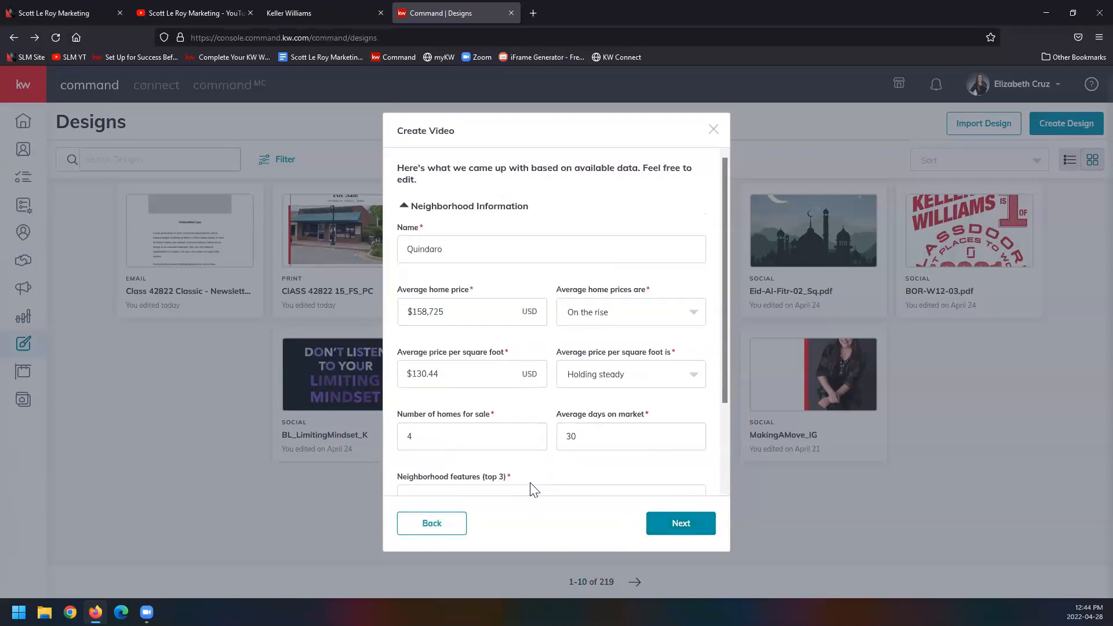
click(454, 533)
scroll(522, 406, down, 5)
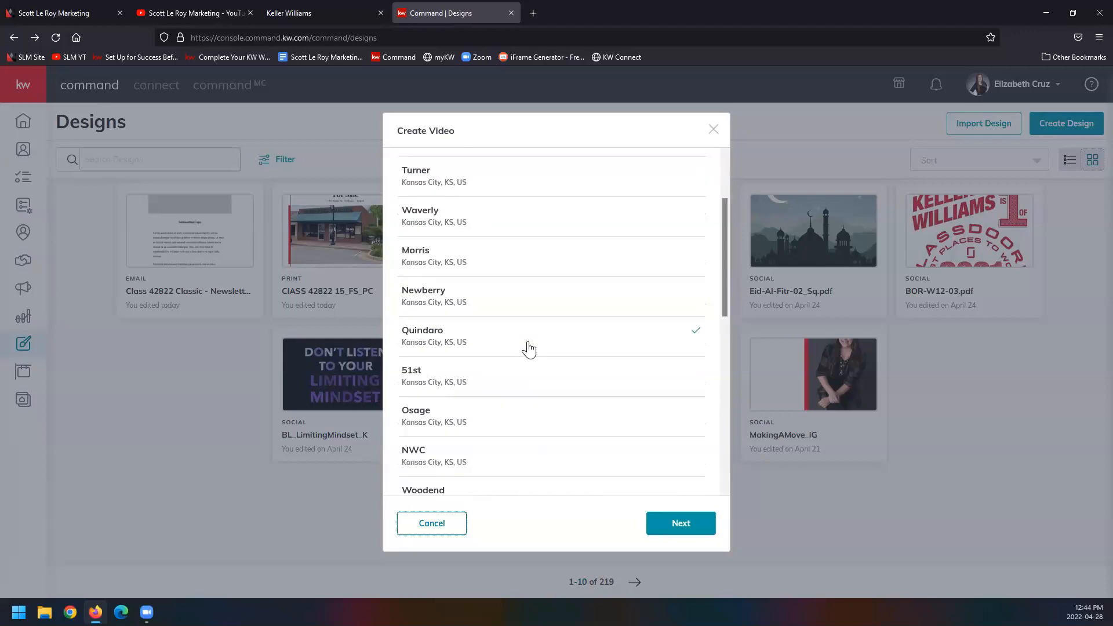
click(531, 330)
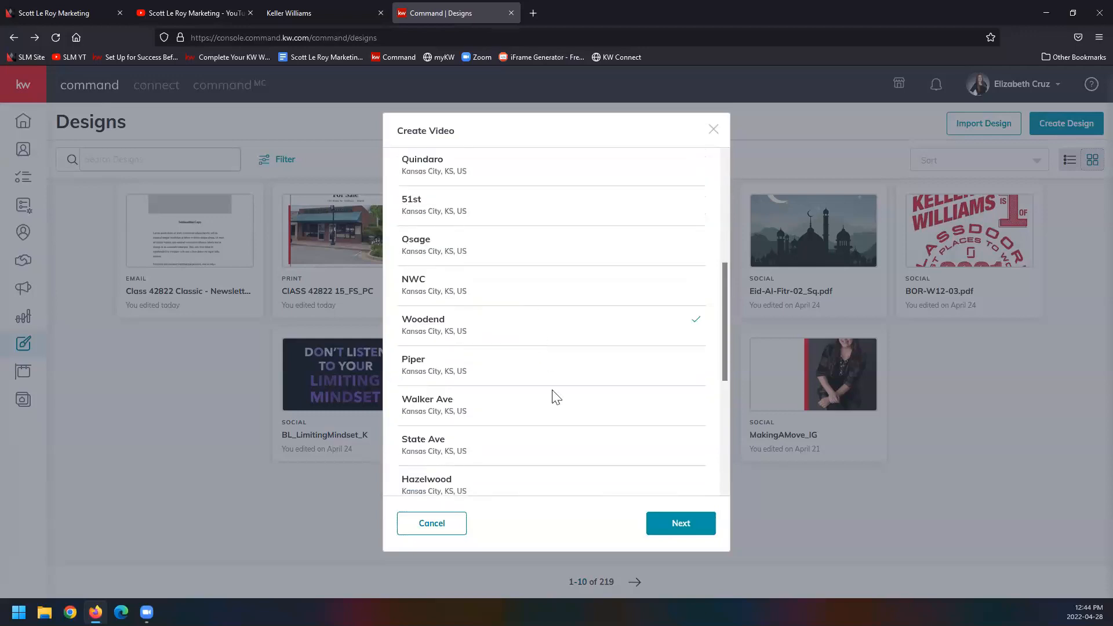
click(668, 520)
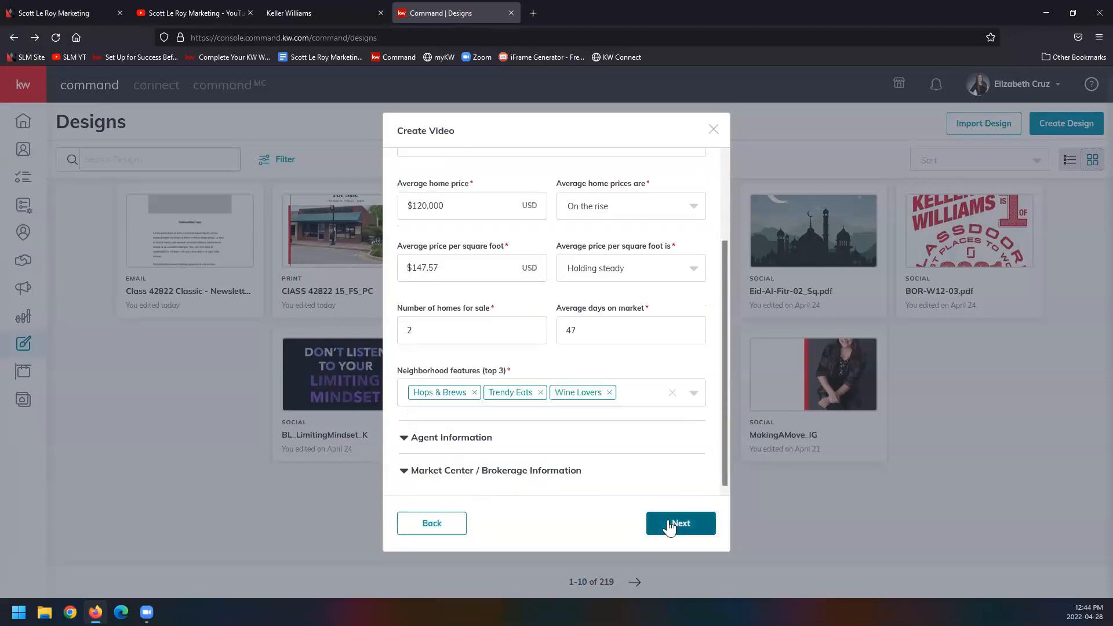
Step: Return to the neighborhood selection, search for "orlando" and load the information for Downtown Orlando
click(453, 528)
drag(520, 199, 243, 199)
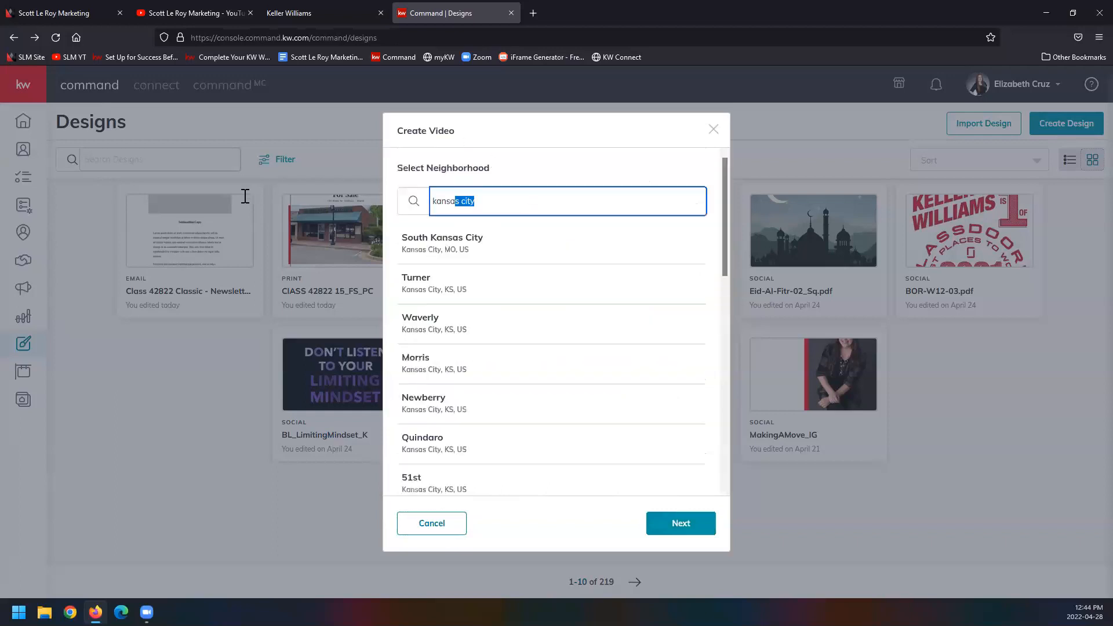
text(orlando)
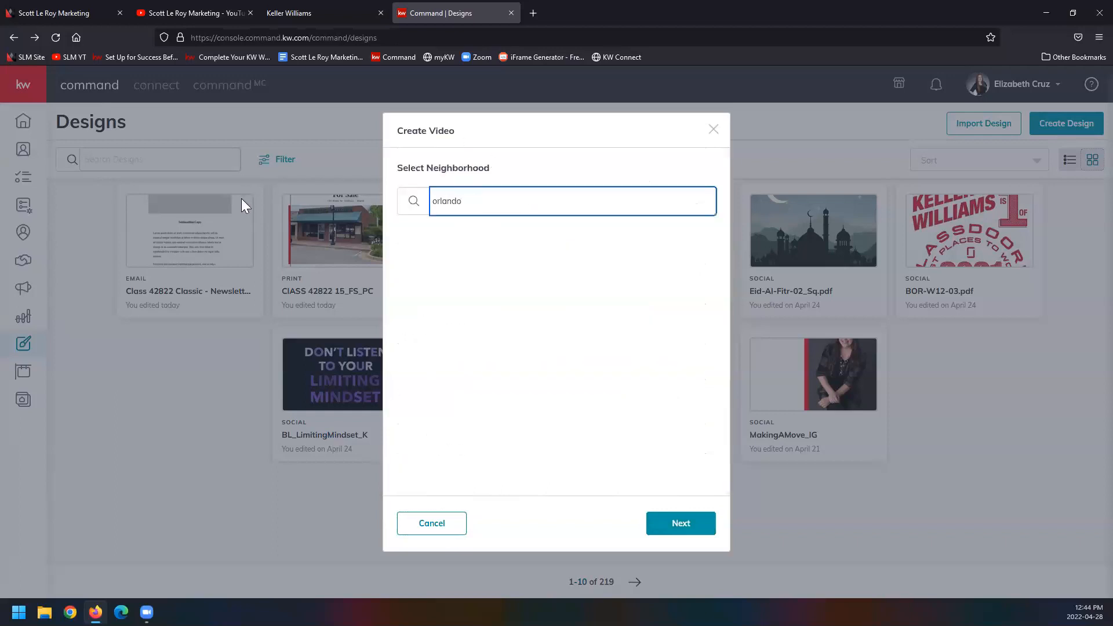
click(569, 258)
click(678, 527)
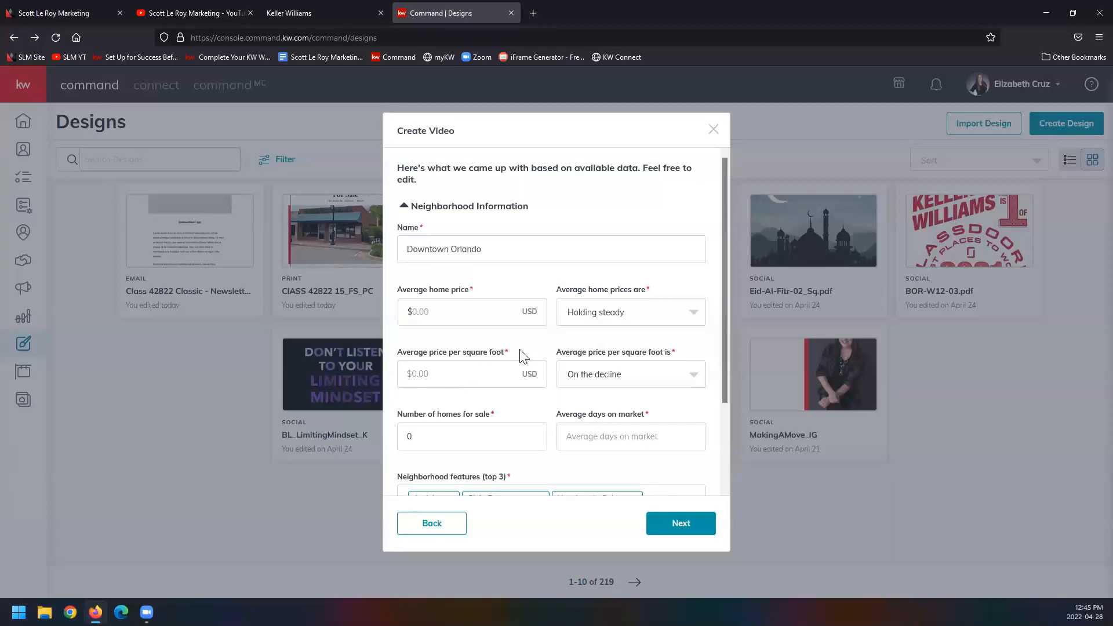
Step: Rename the neighborhood to "Dwtwn Orlando" and set its average home price to $150,000
triple_click(568, 247)
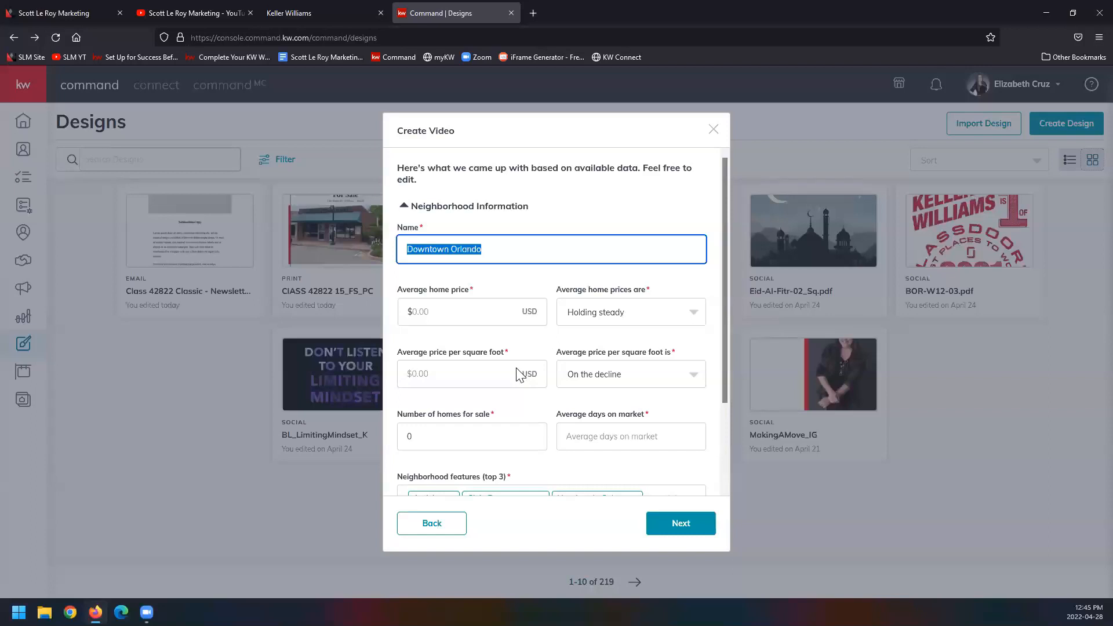
text(Dwtw)
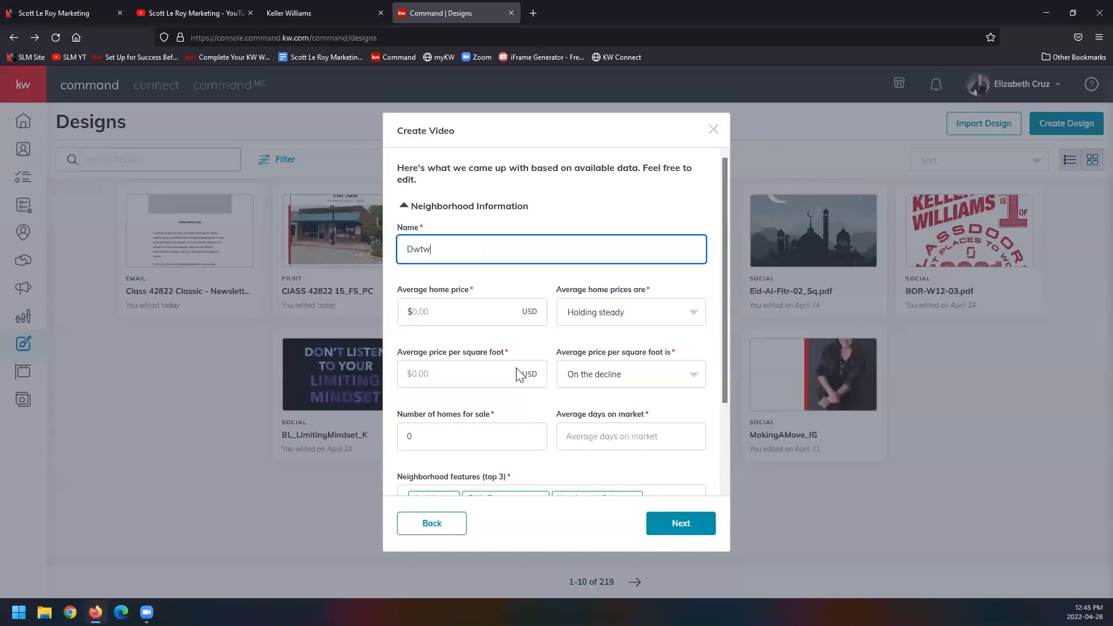
text(n Orlando)
click(440, 312)
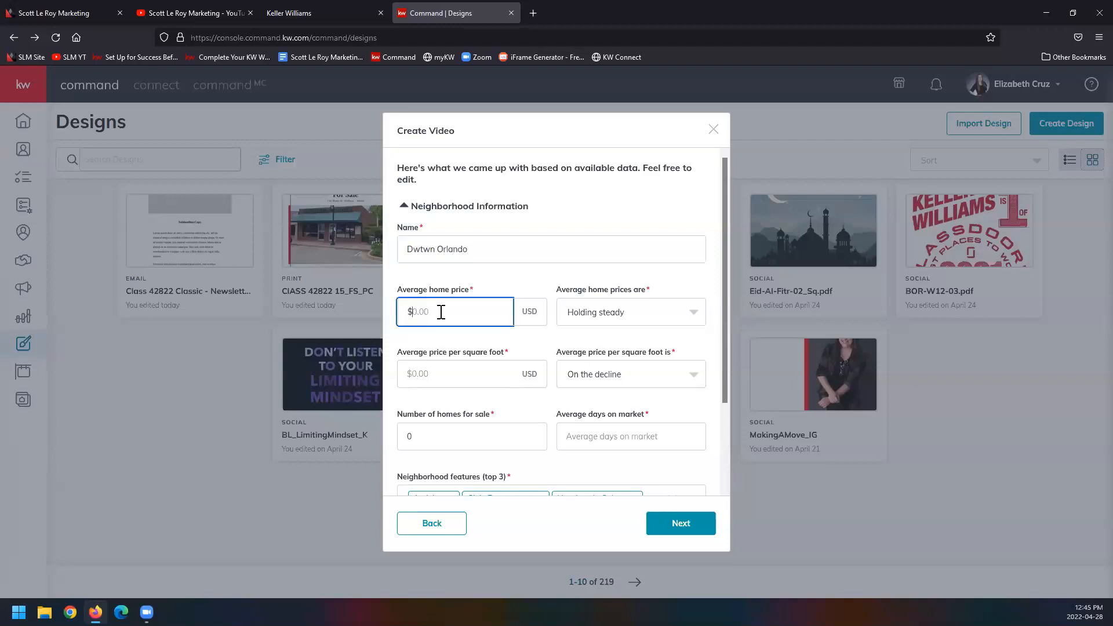
text(150,000)
click(661, 319)
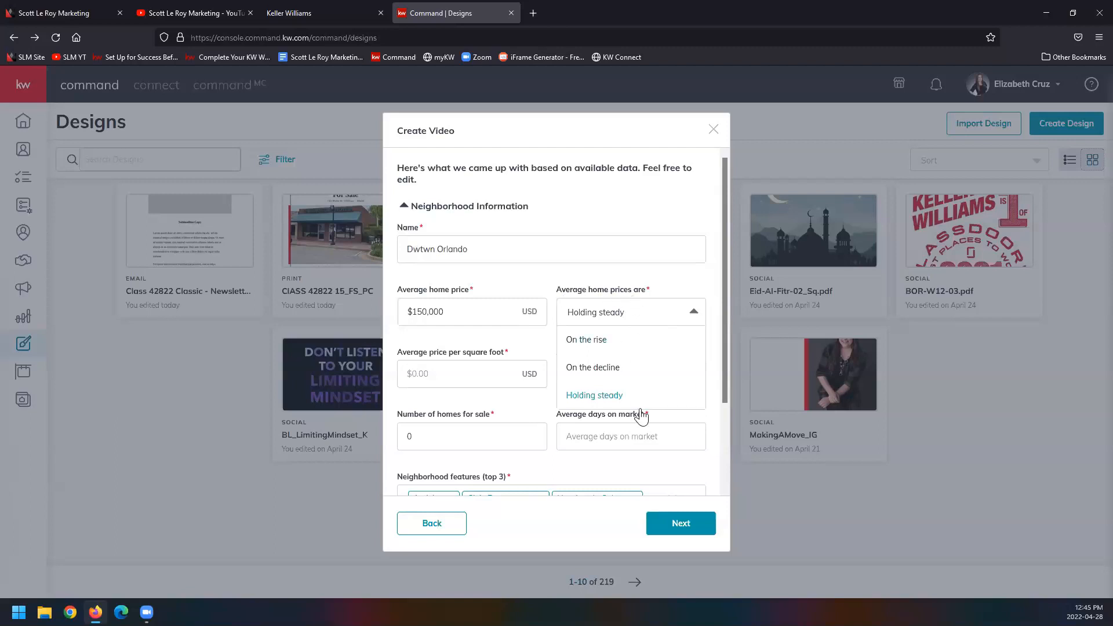
click(668, 322)
Step: Set the average price per square foot to $543.00 and view the trend choices for it
click(450, 372)
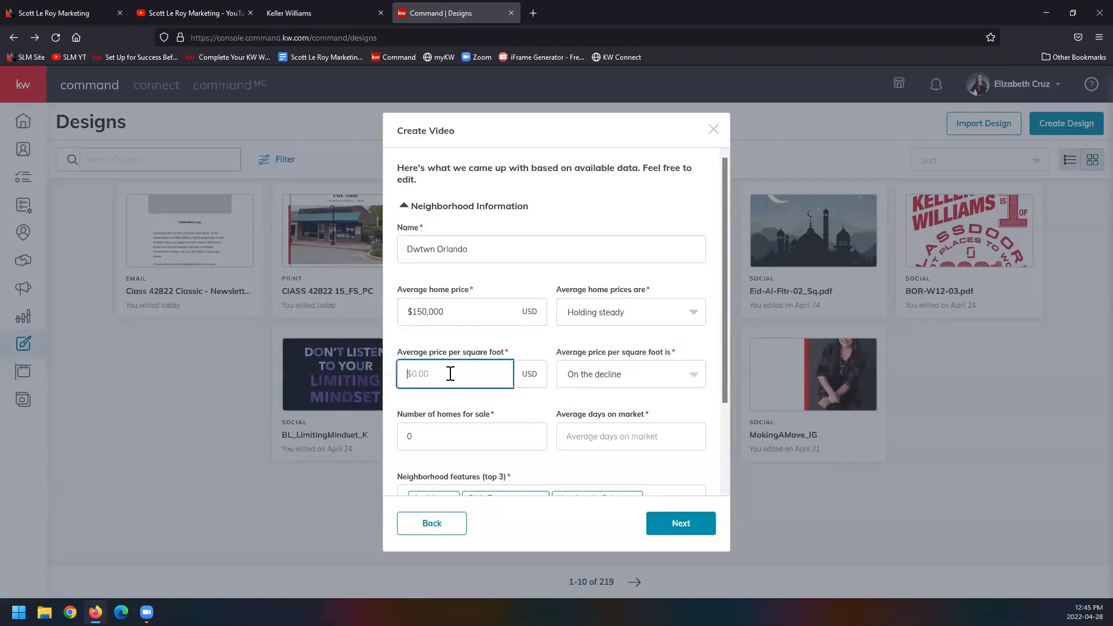
text(5)
click(659, 380)
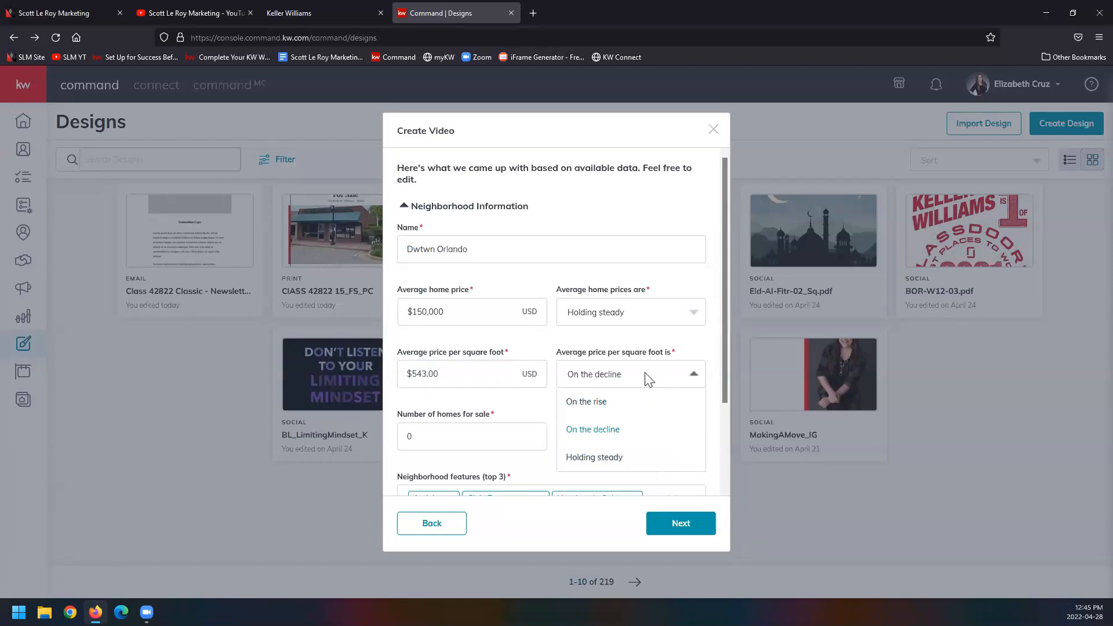
click(648, 380)
Step: Set the number of homes for sale to 7 and the average days on market to 4
drag(420, 441, 339, 447)
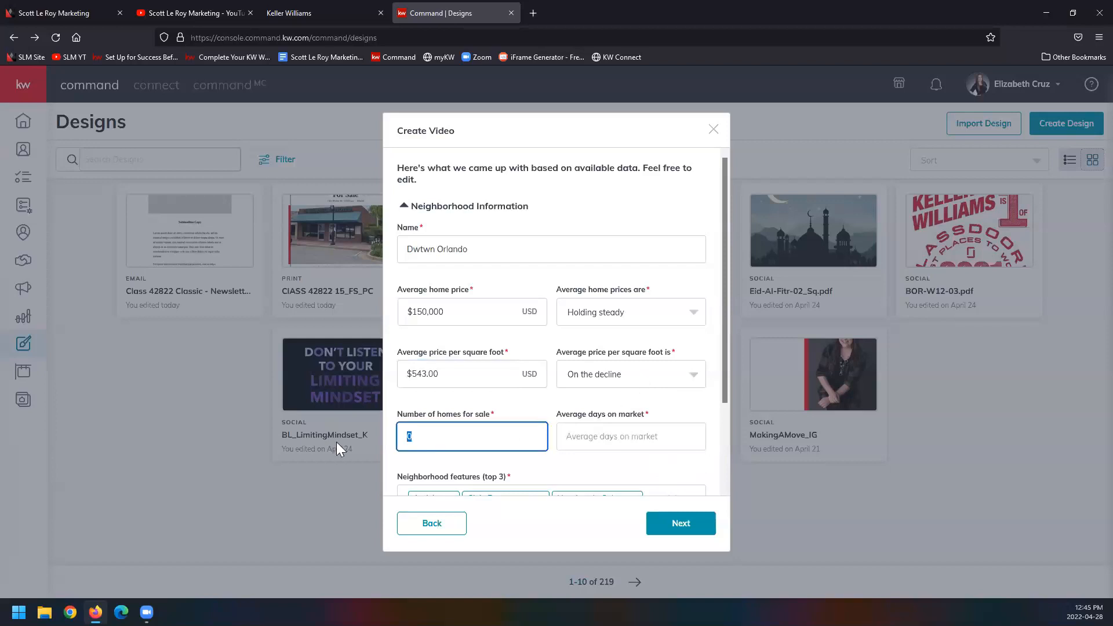
text(7)
scroll(601, 351, down, 2)
click(599, 335)
text(4)
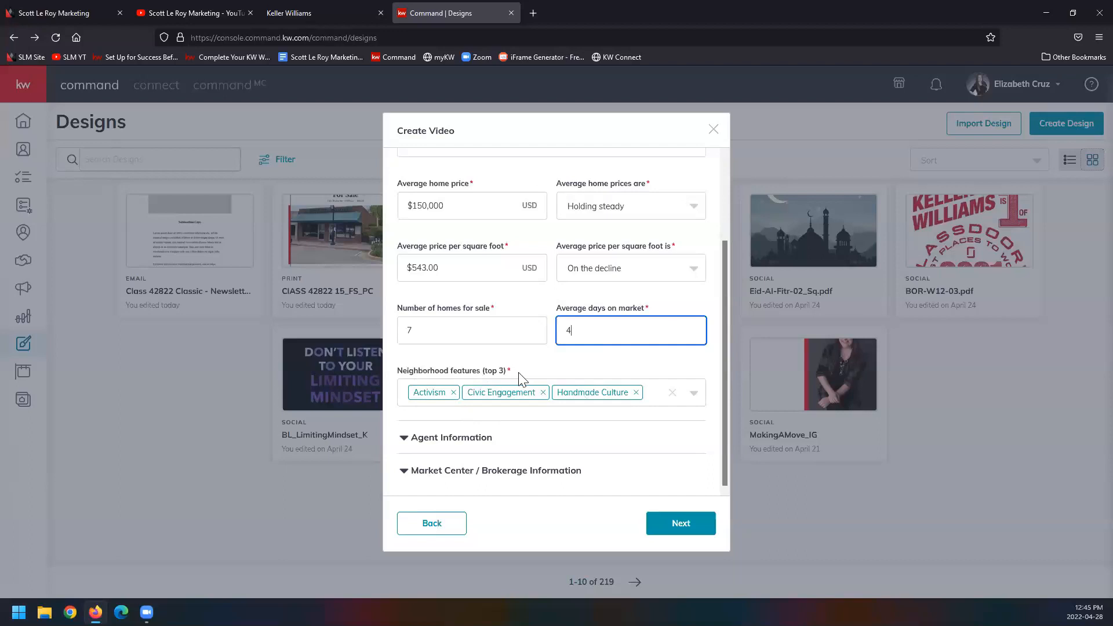
Step: Replace the Activism neighborhood feature with Nature
click(455, 393)
click(638, 403)
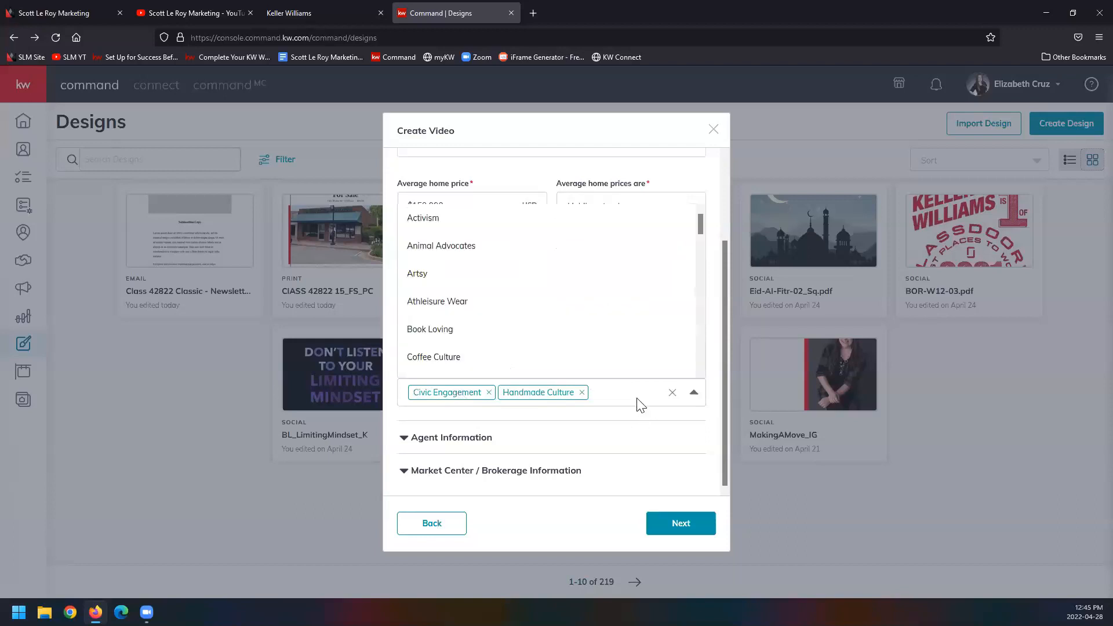
scroll(565, 285, down, 4)
scroll(565, 290, down, 6)
click(575, 316)
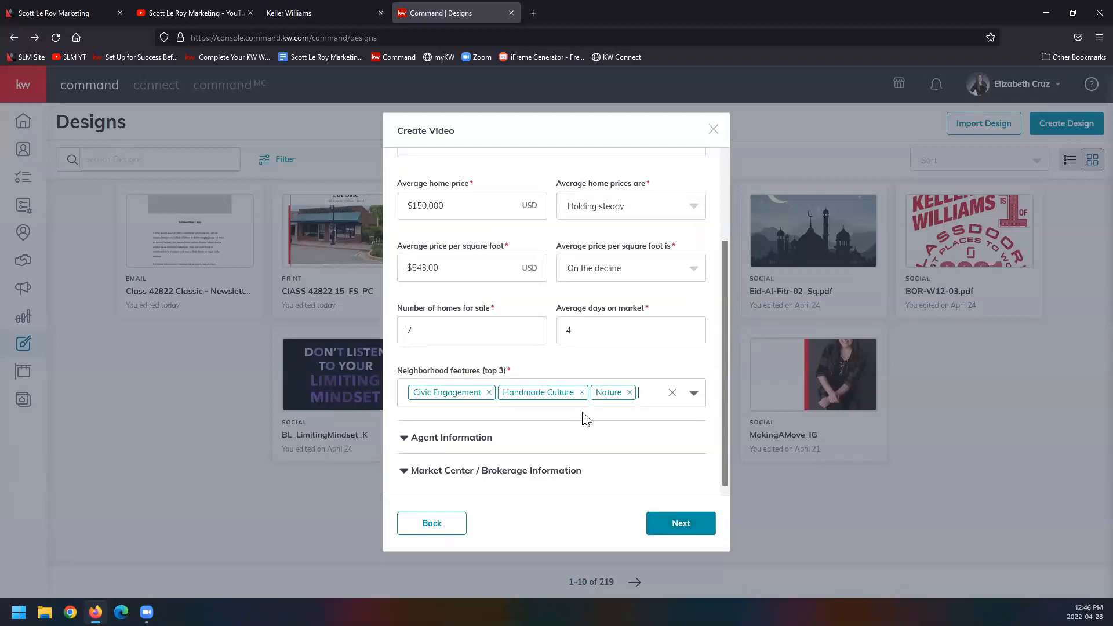
Step: Clear all neighborhood features and choose Book Loving, Artsy and Animal Advocates as the top three
click(674, 396)
click(694, 396)
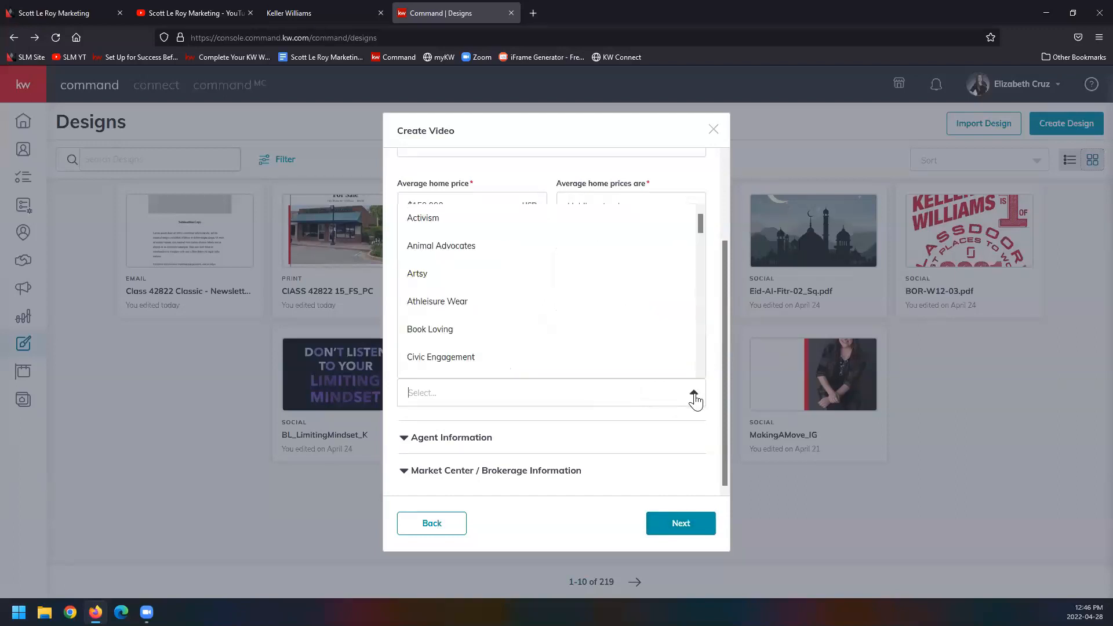
click(528, 325)
click(589, 393)
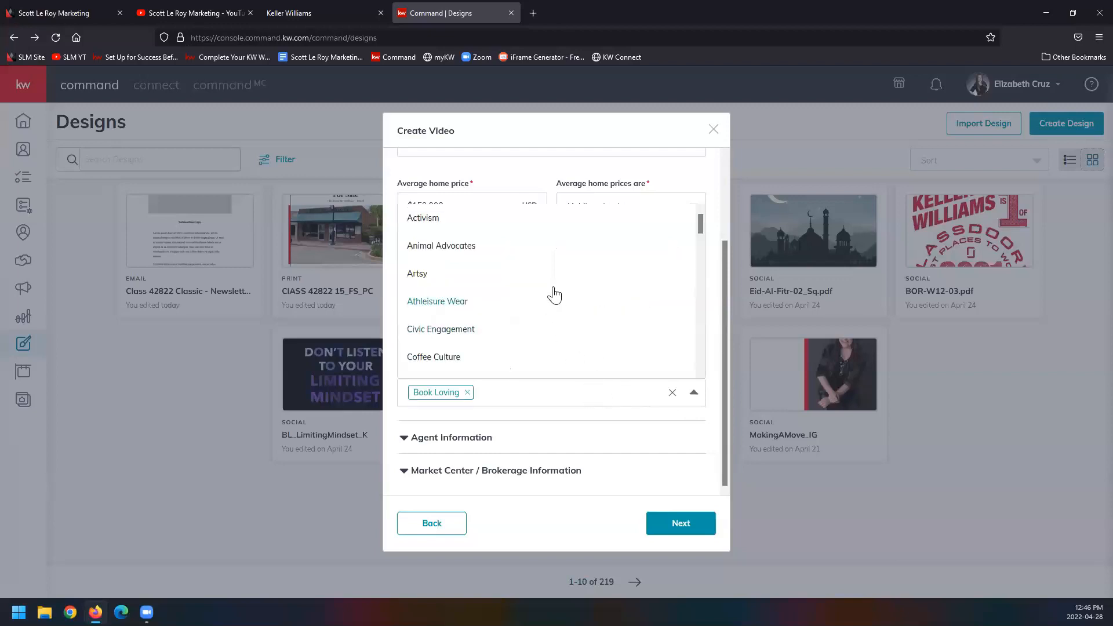
click(551, 273)
click(590, 399)
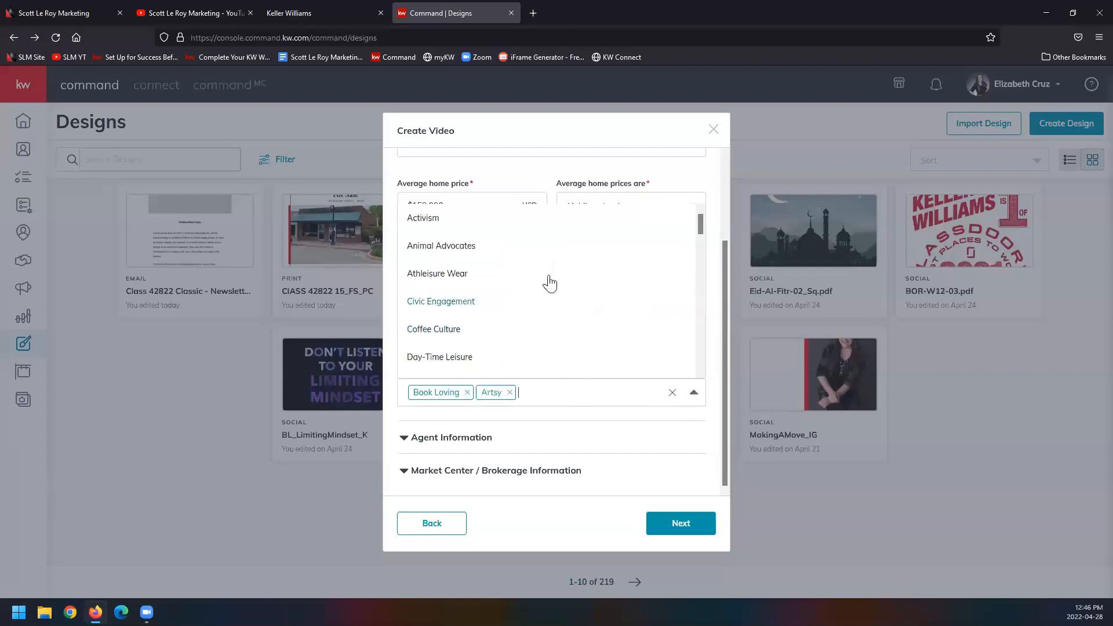
click(544, 248)
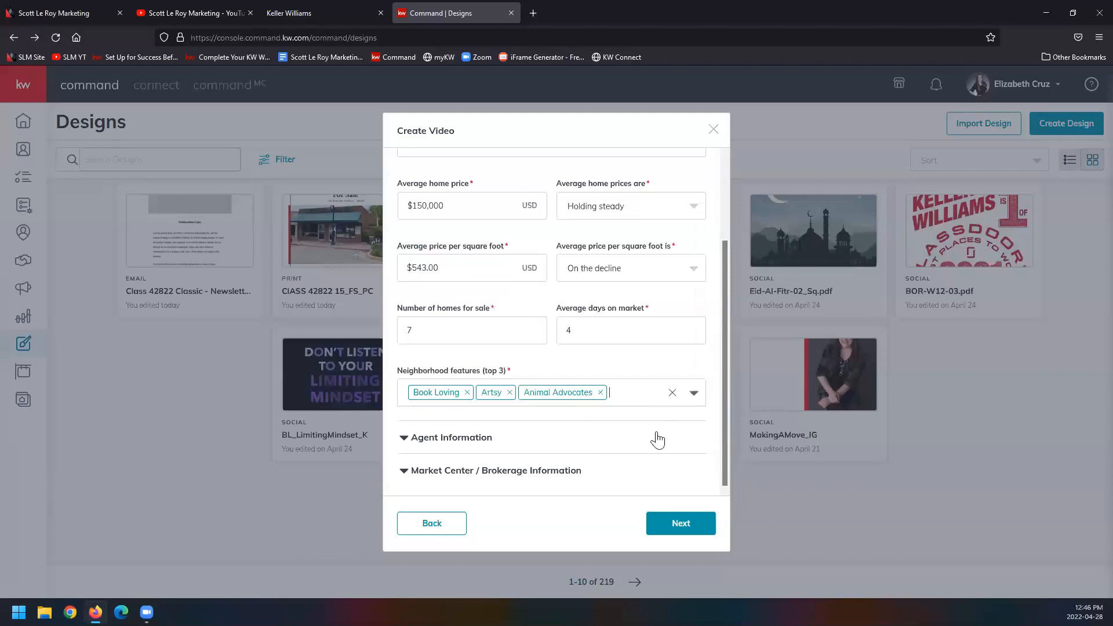
Step: Enter the agent's phone number in the agent information and open the market center / brokerage information
click(408, 444)
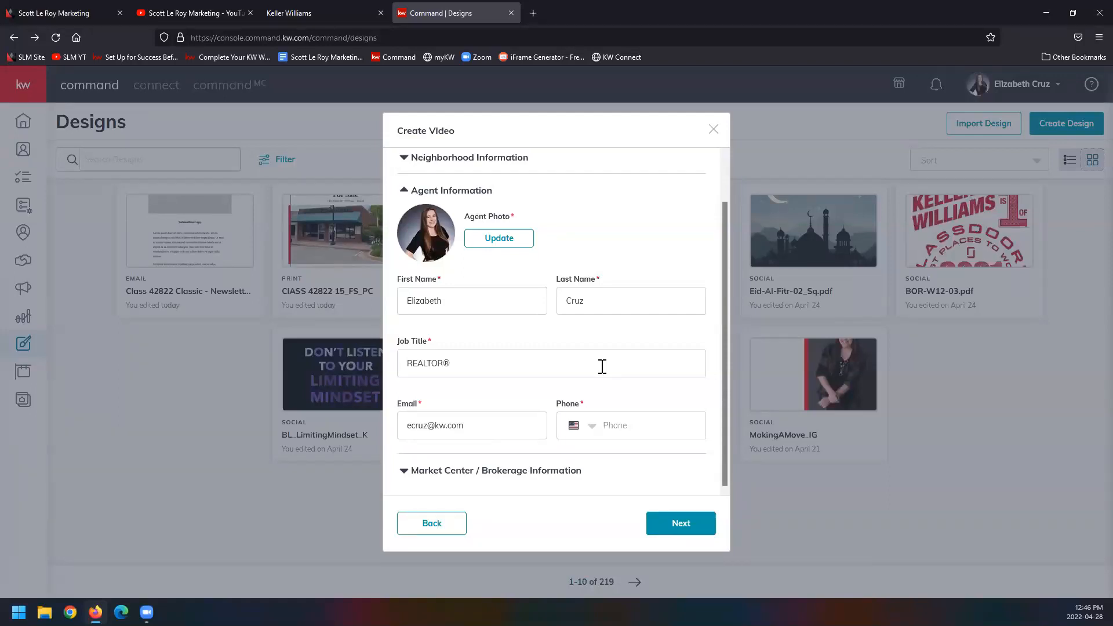
click(625, 417)
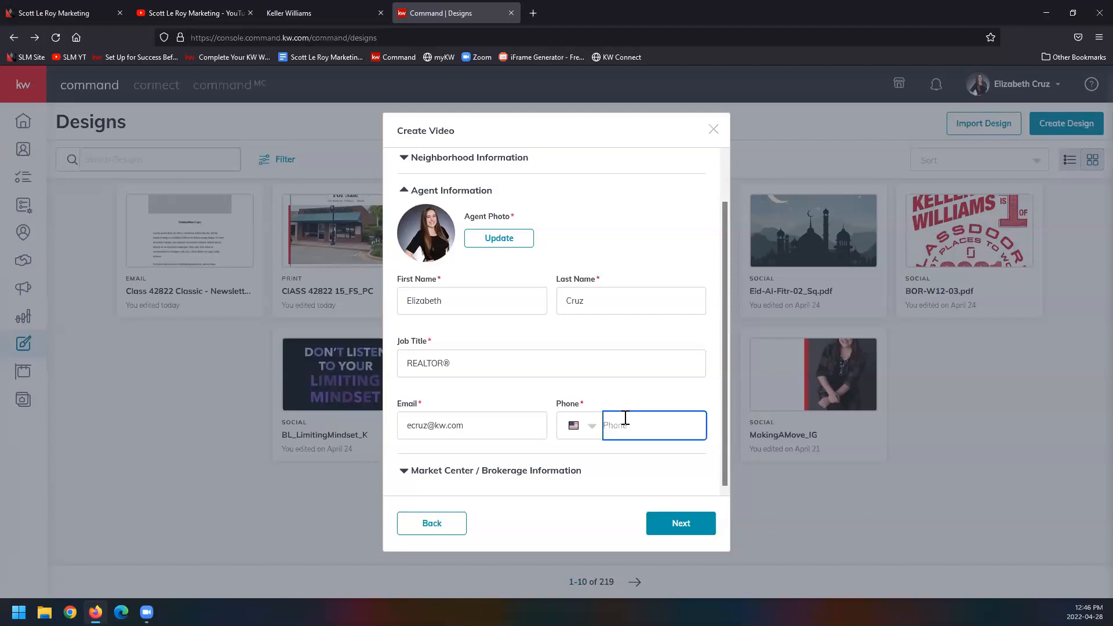
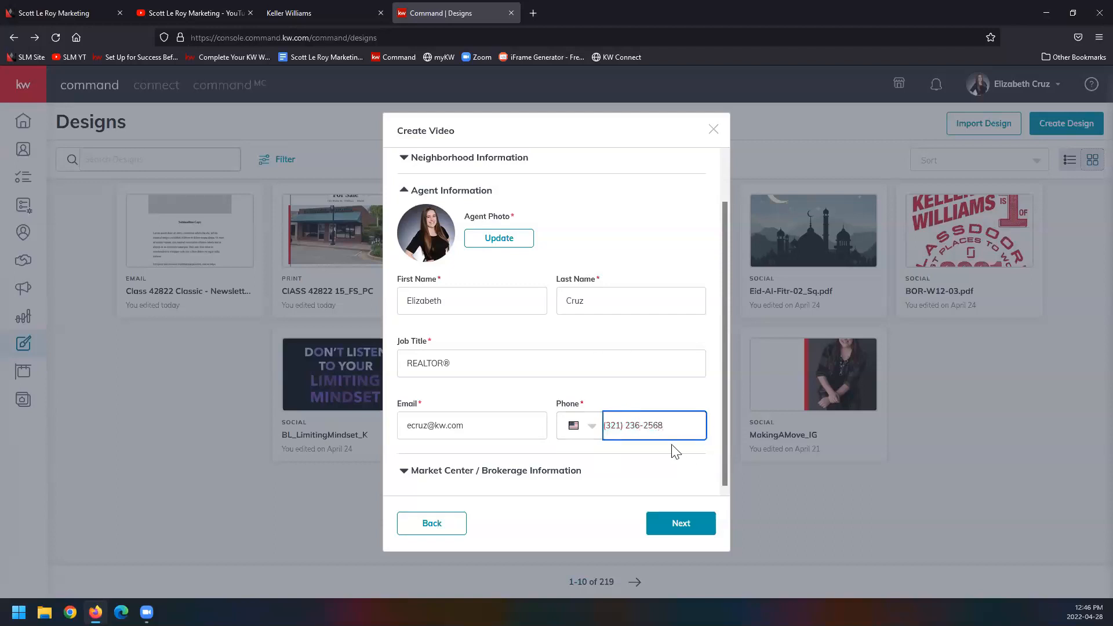
click(502, 472)
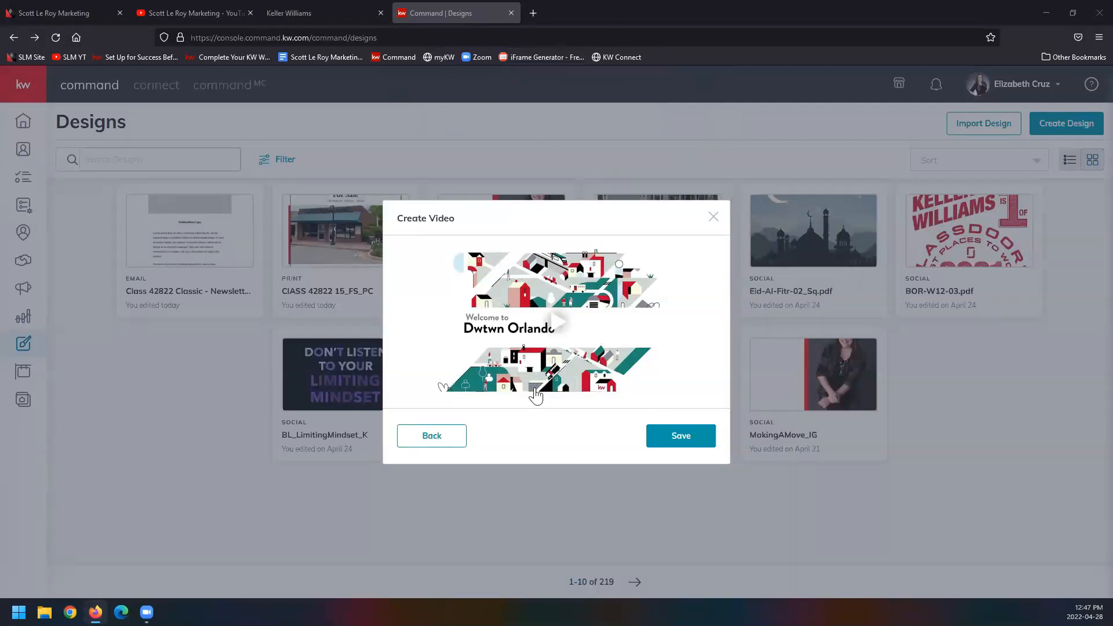
Step: Preview the generated Dwtwn Orlando video, skipping ahead past the intro, and save it to the designs
click(559, 324)
click(410, 398)
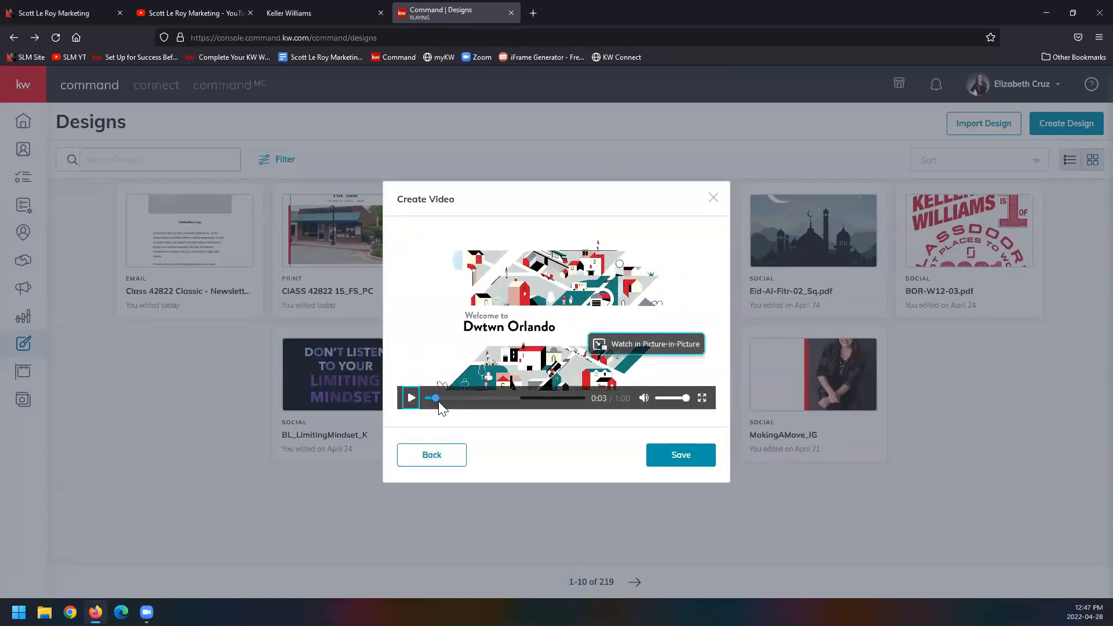
drag(449, 398, 462, 396)
click(411, 397)
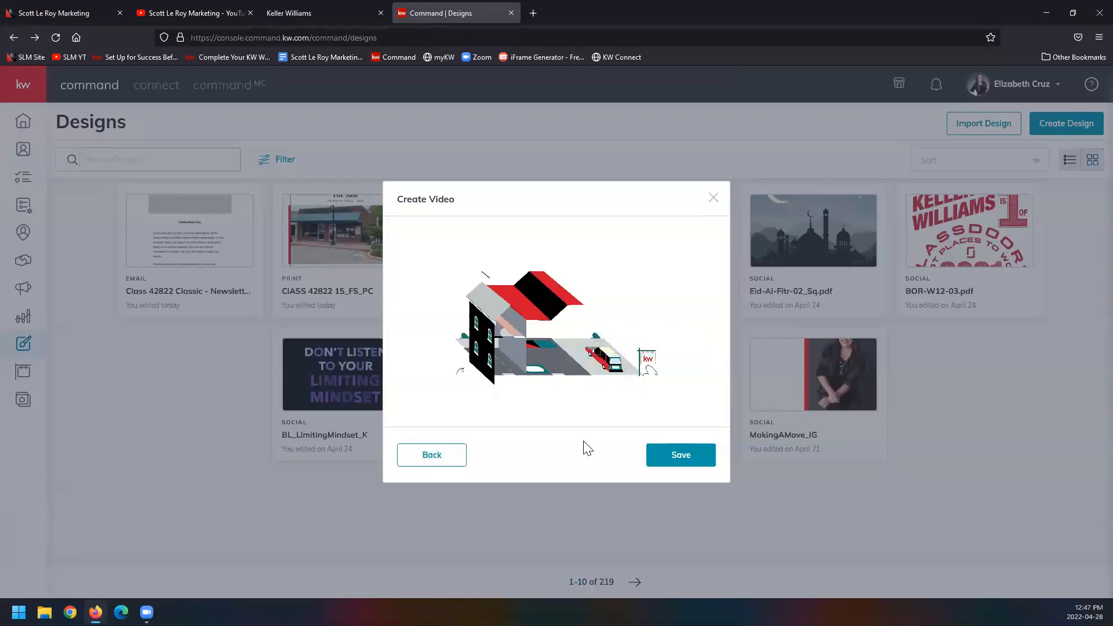
click(695, 468)
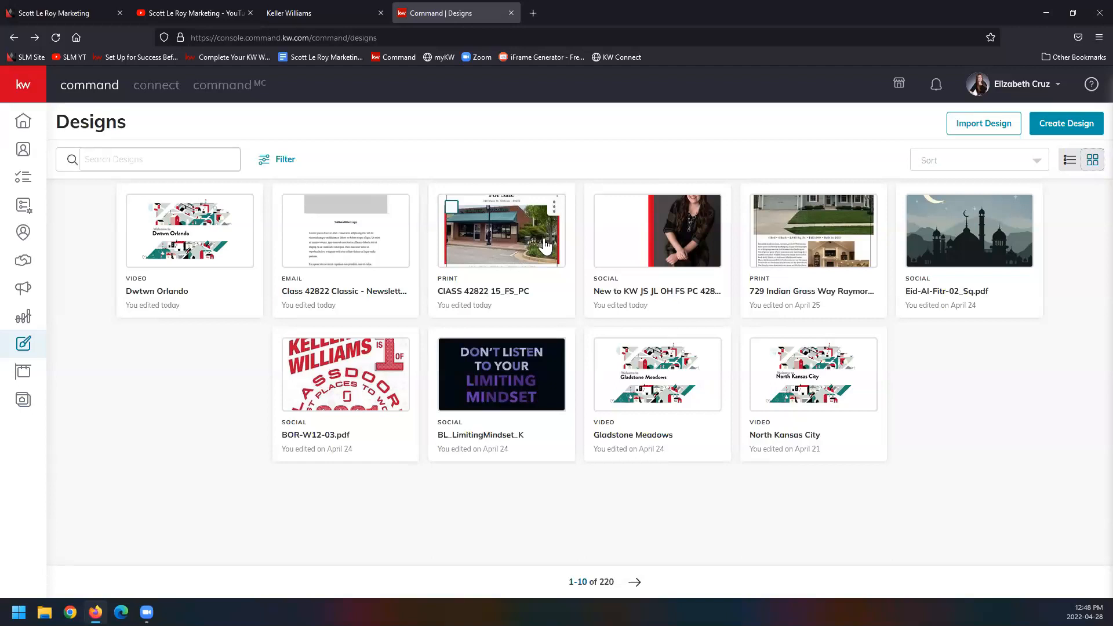
Step: Review the design types offered for a new design, select Print, and close the dialog without creating anything
mouse_move(335, 265)
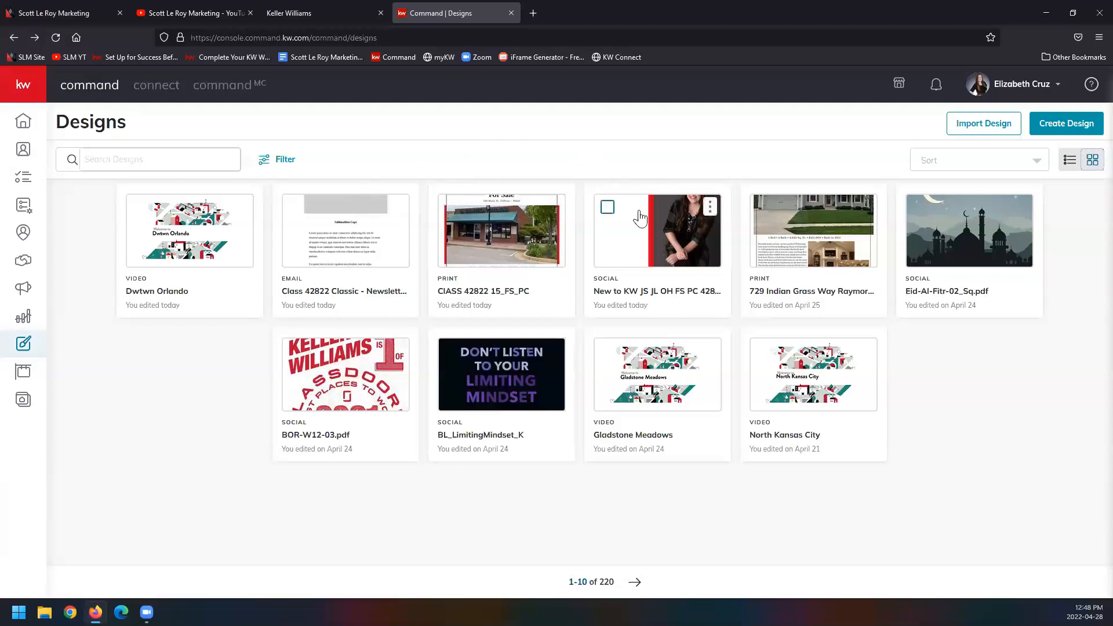
mouse_move(646, 249)
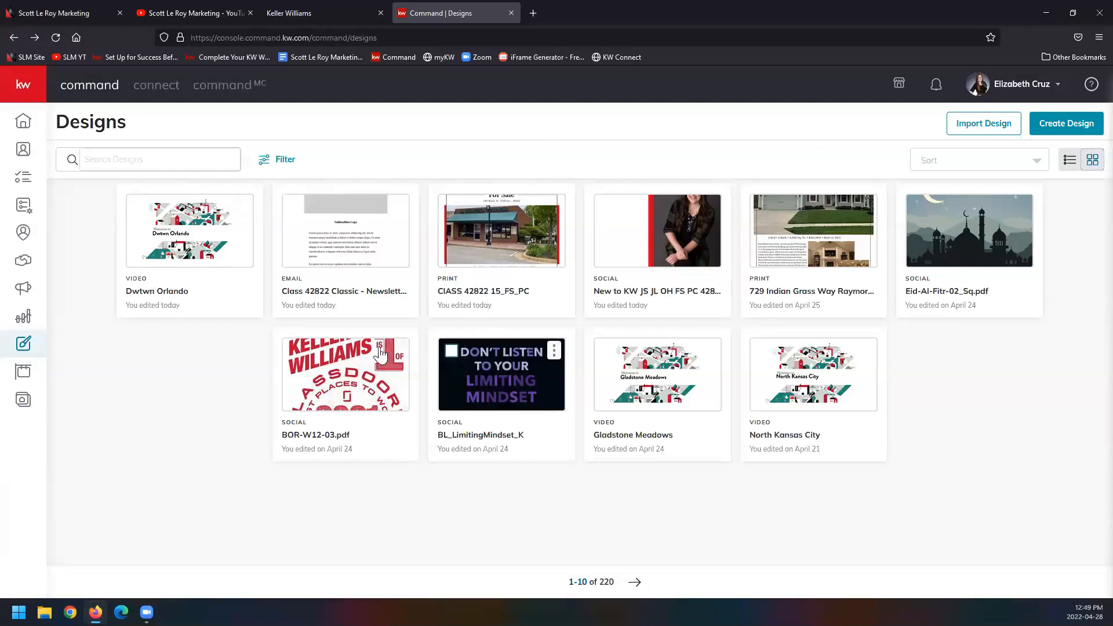
click(1035, 127)
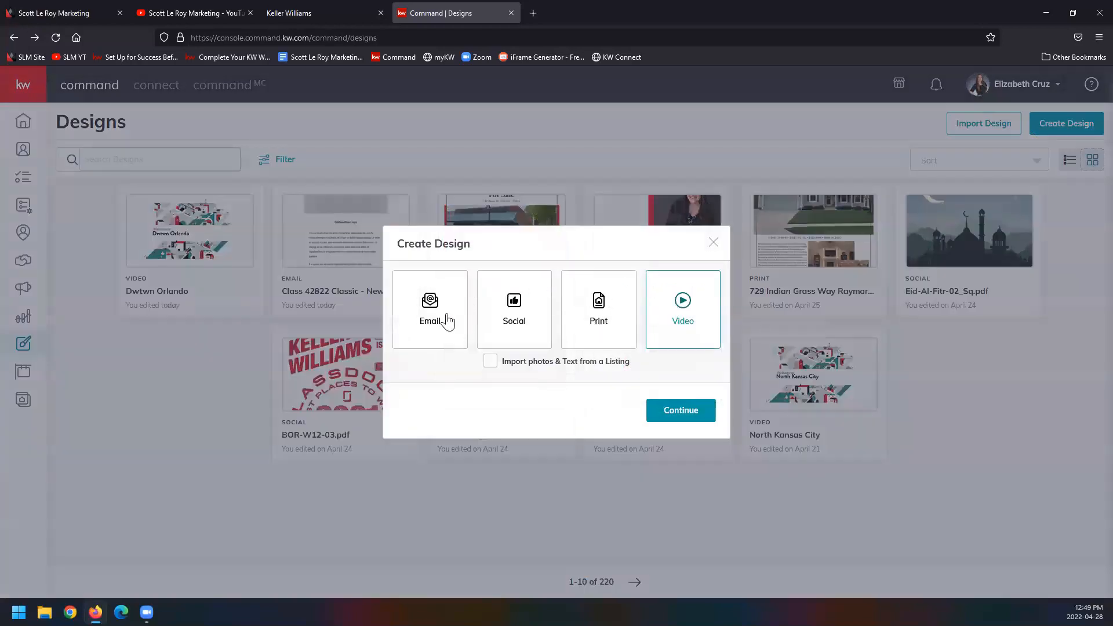
click(579, 341)
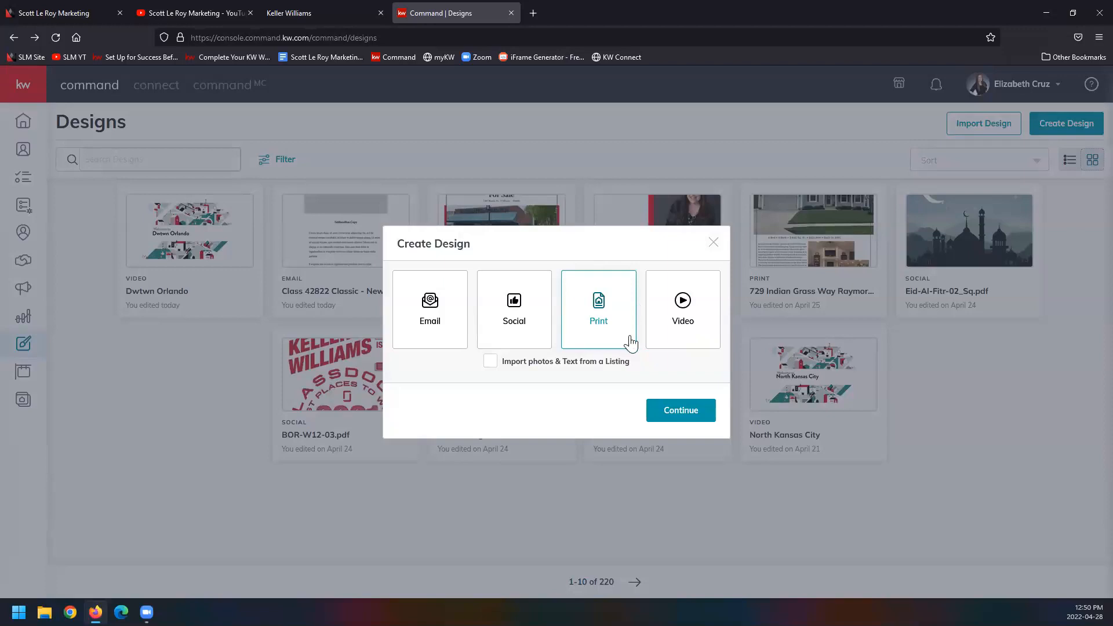
click(714, 243)
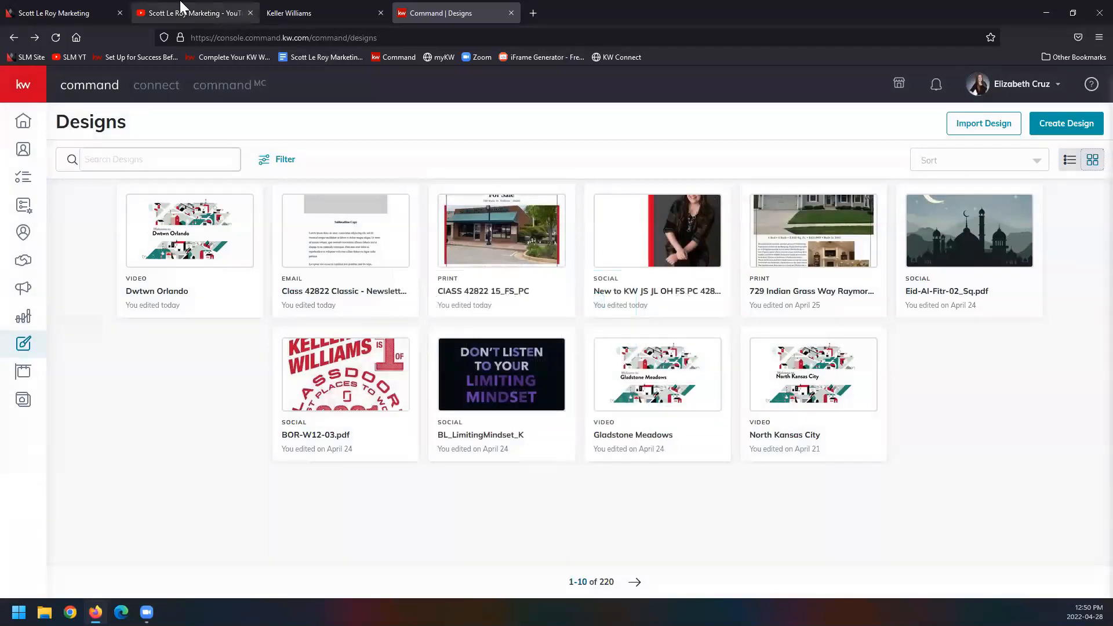
Step: Switch to the Scott Le Roy Marketing website to view its address and contact section, and highlight the company's YouTube channel address
click(119, 7)
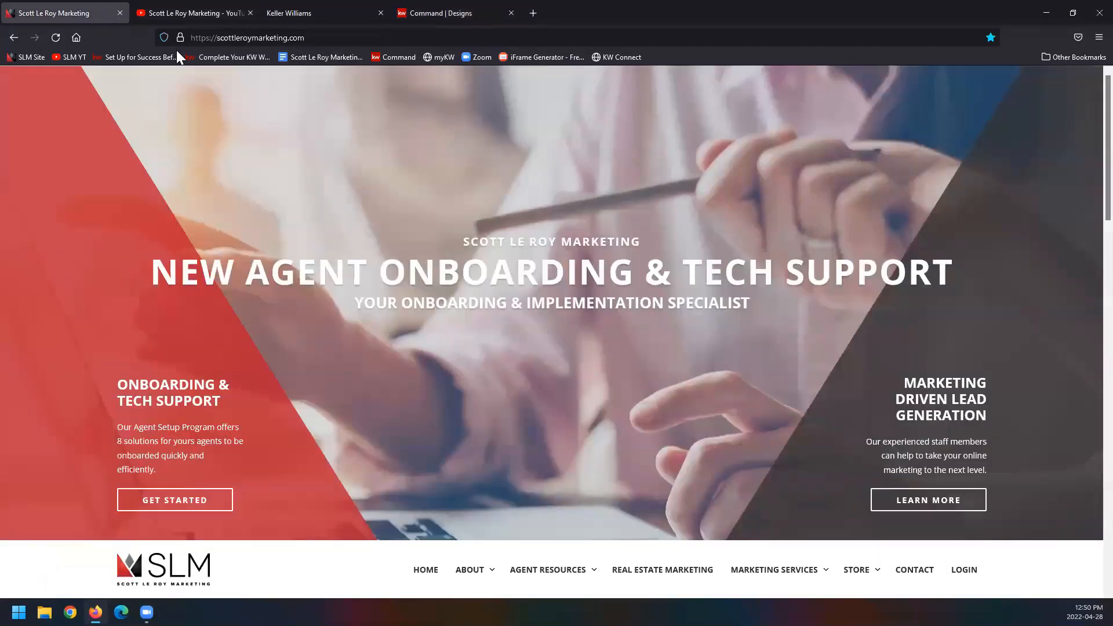
click(232, 38)
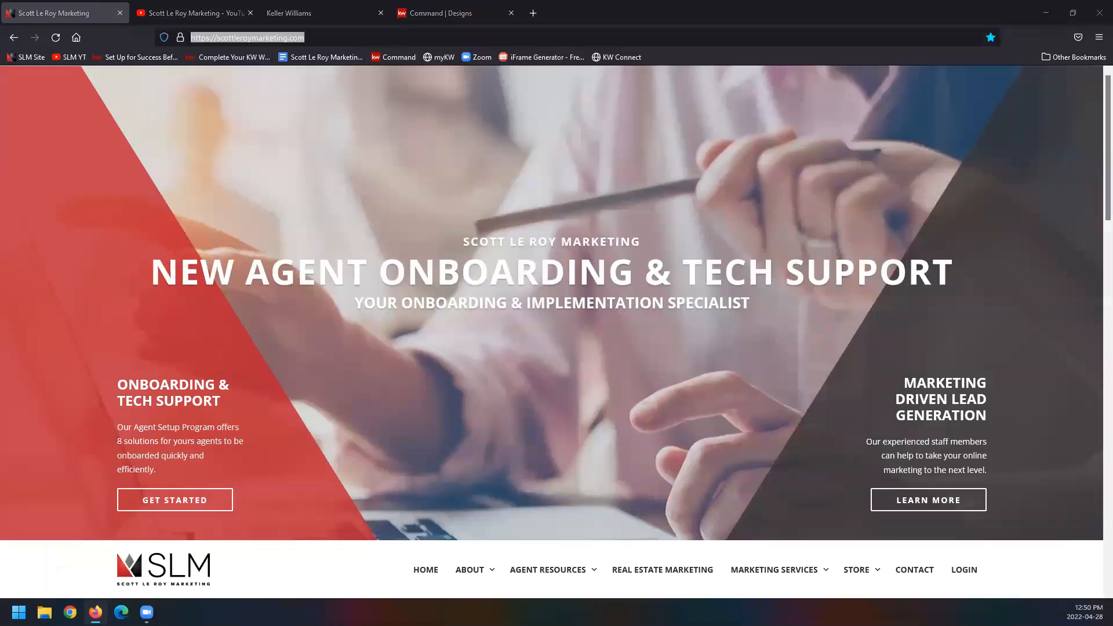
scroll(267, 374, down, 20)
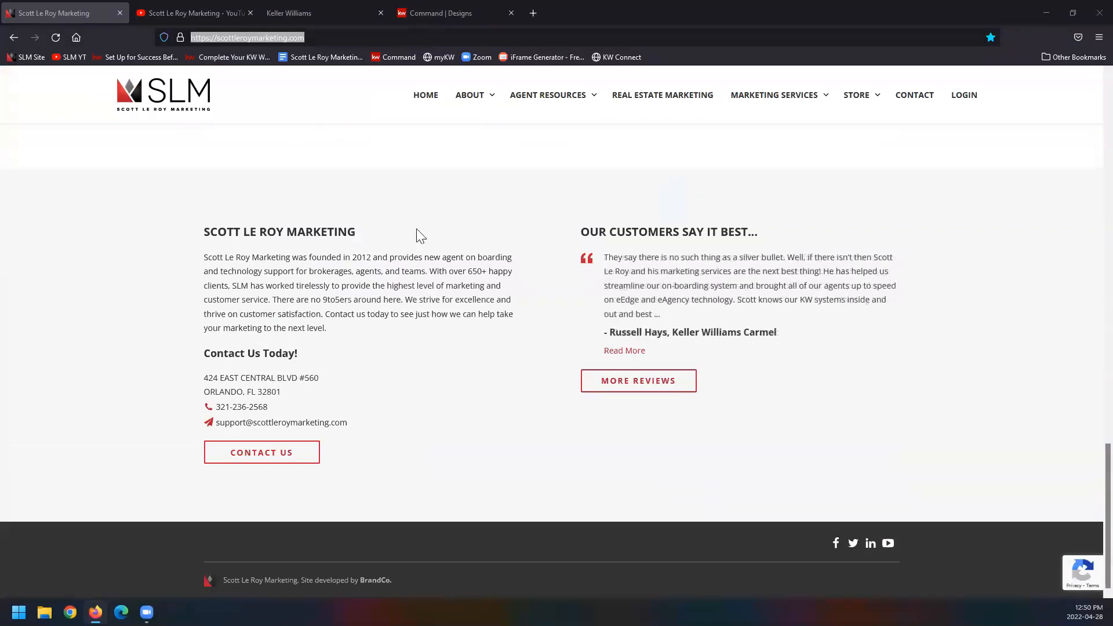
click(175, 10)
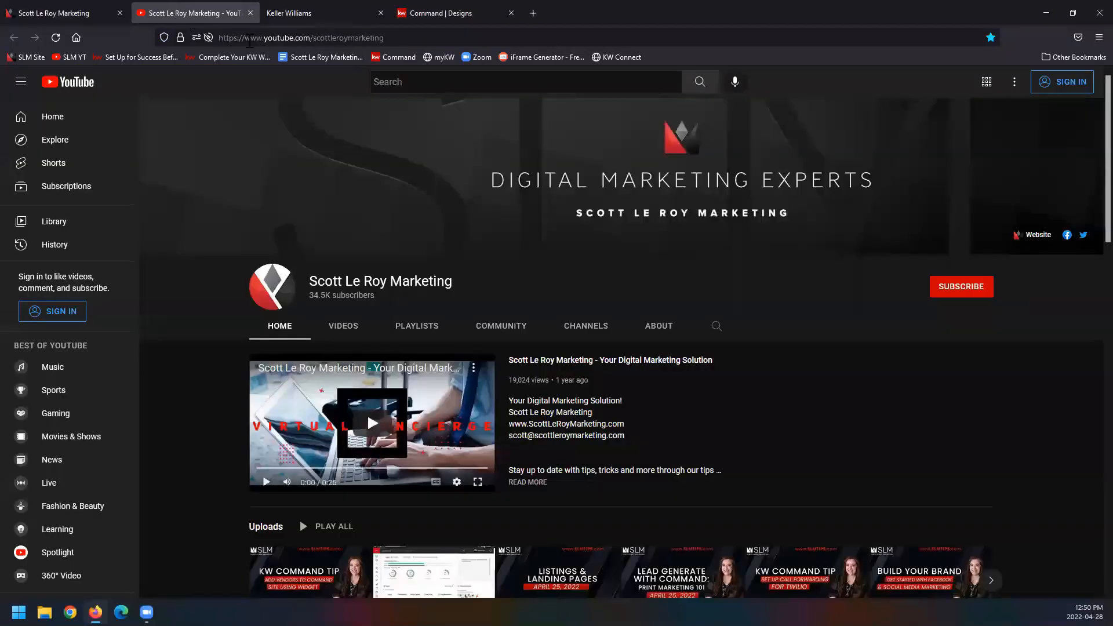
click(336, 41)
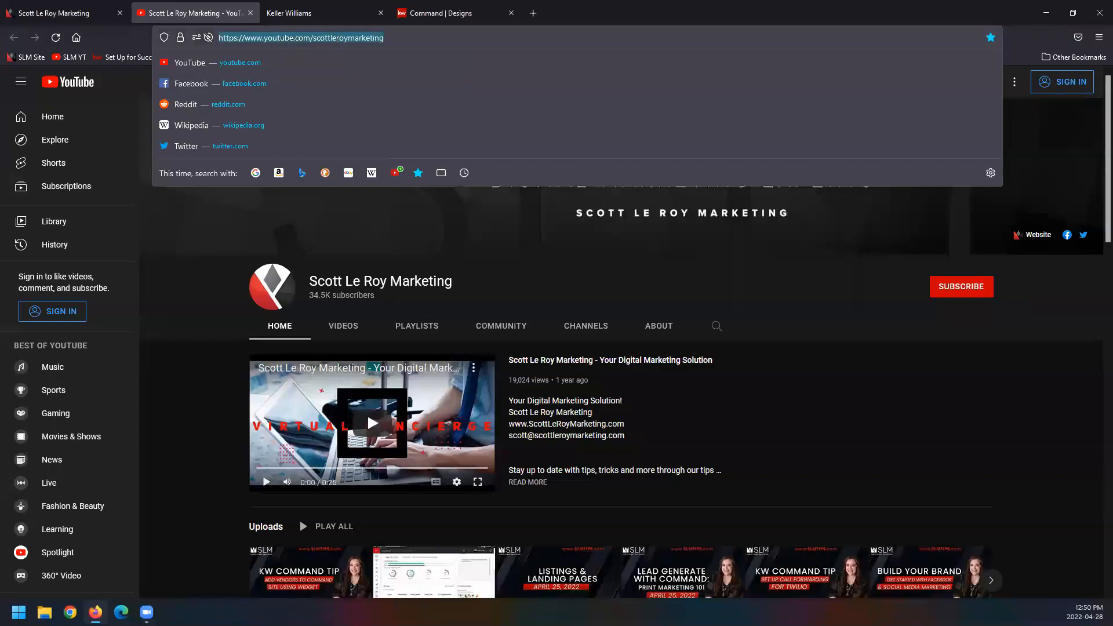